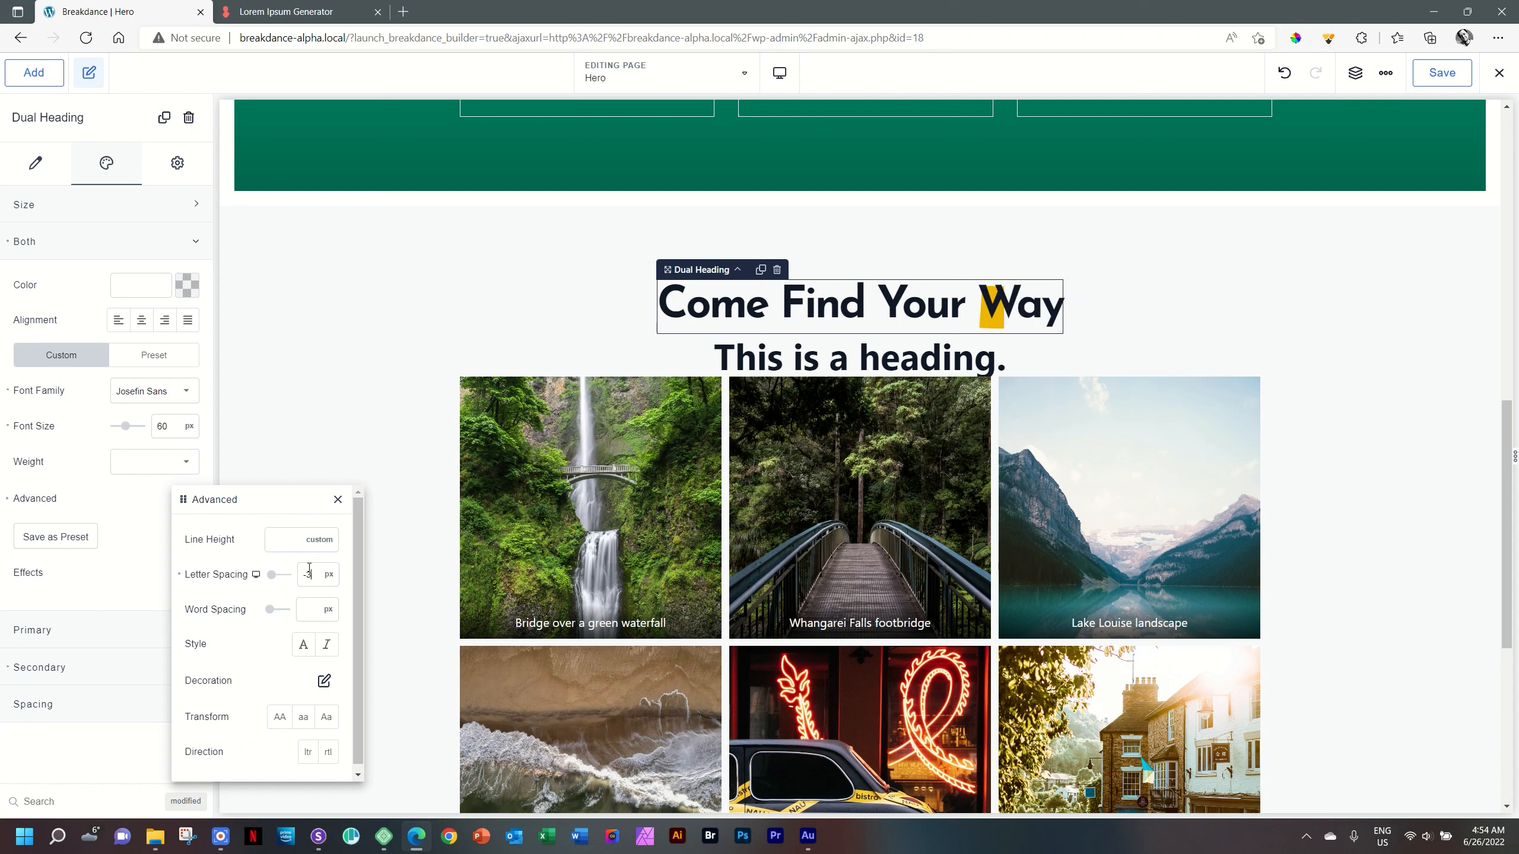
Set the letter spacing for both parts of the dual heading to -4 px
key(Down)
key(Down)
key(Down)
key(Down)
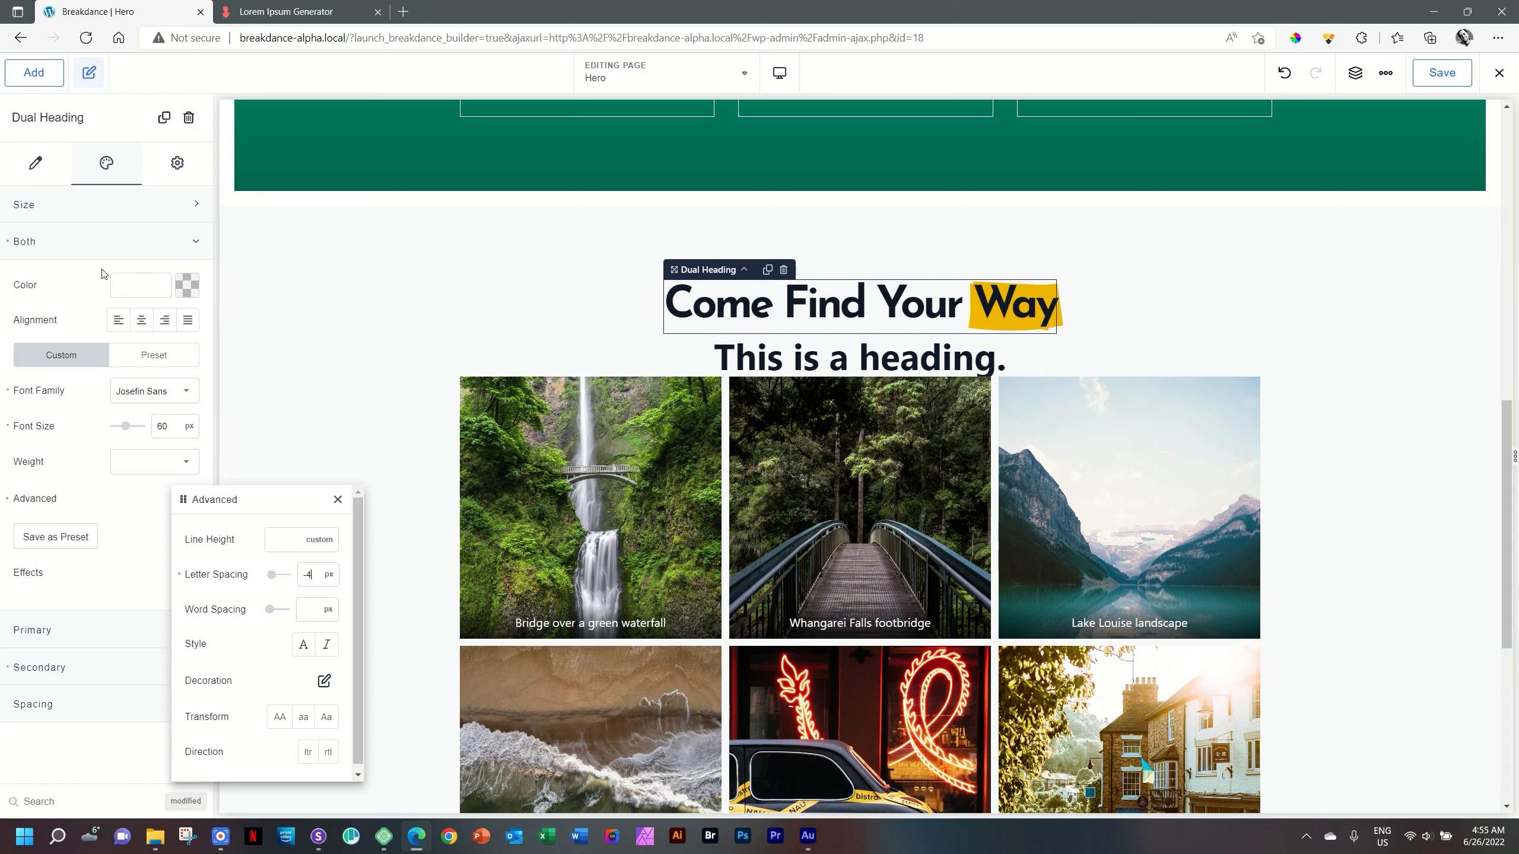
click(119, 527)
Review the text effect options for both heading parts and the typography options for the primary text
click(185, 572)
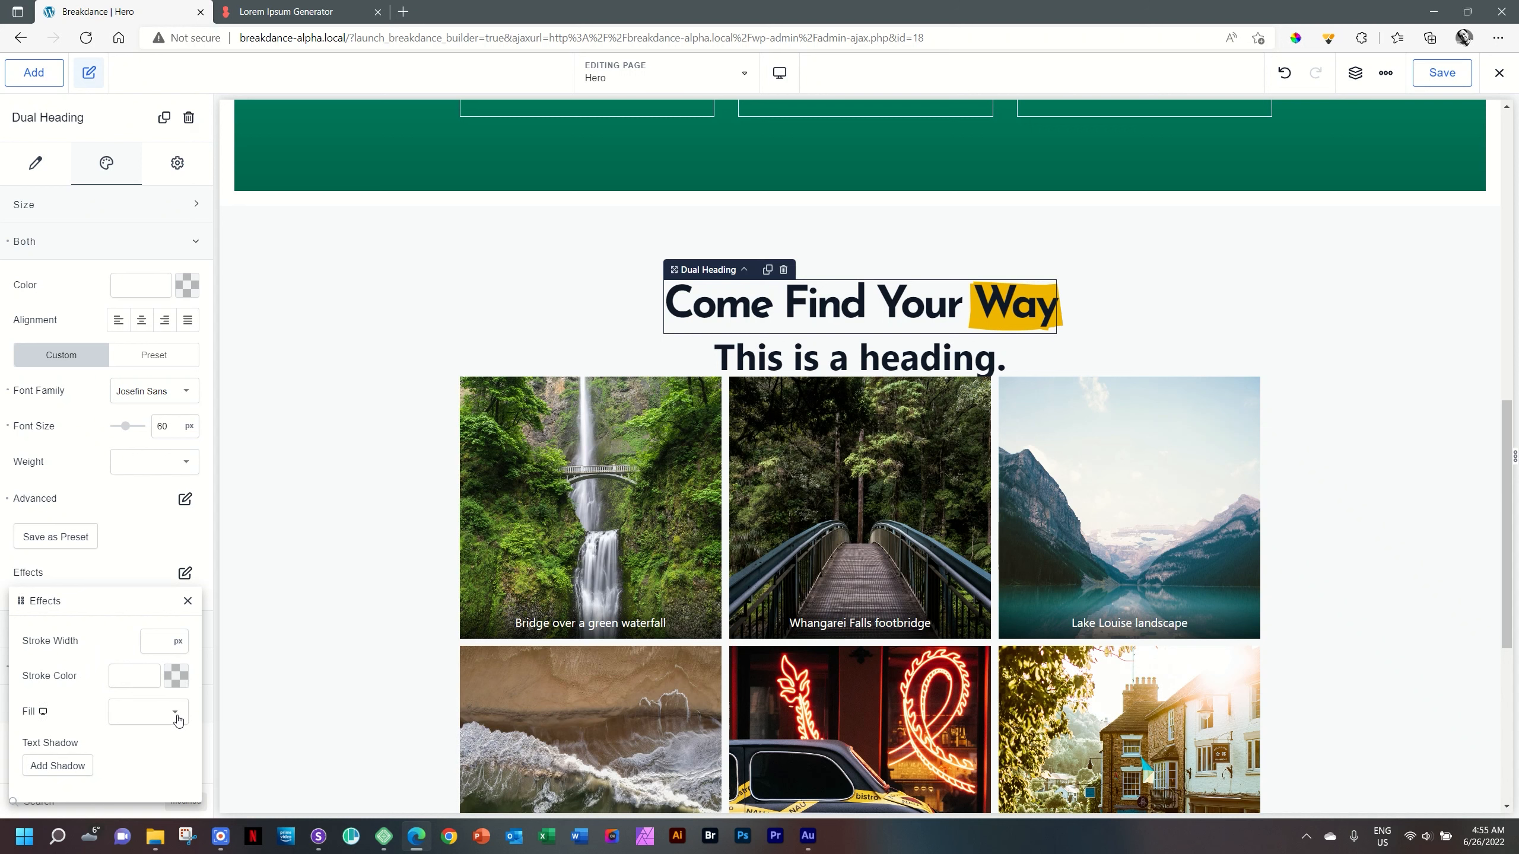
click(189, 600)
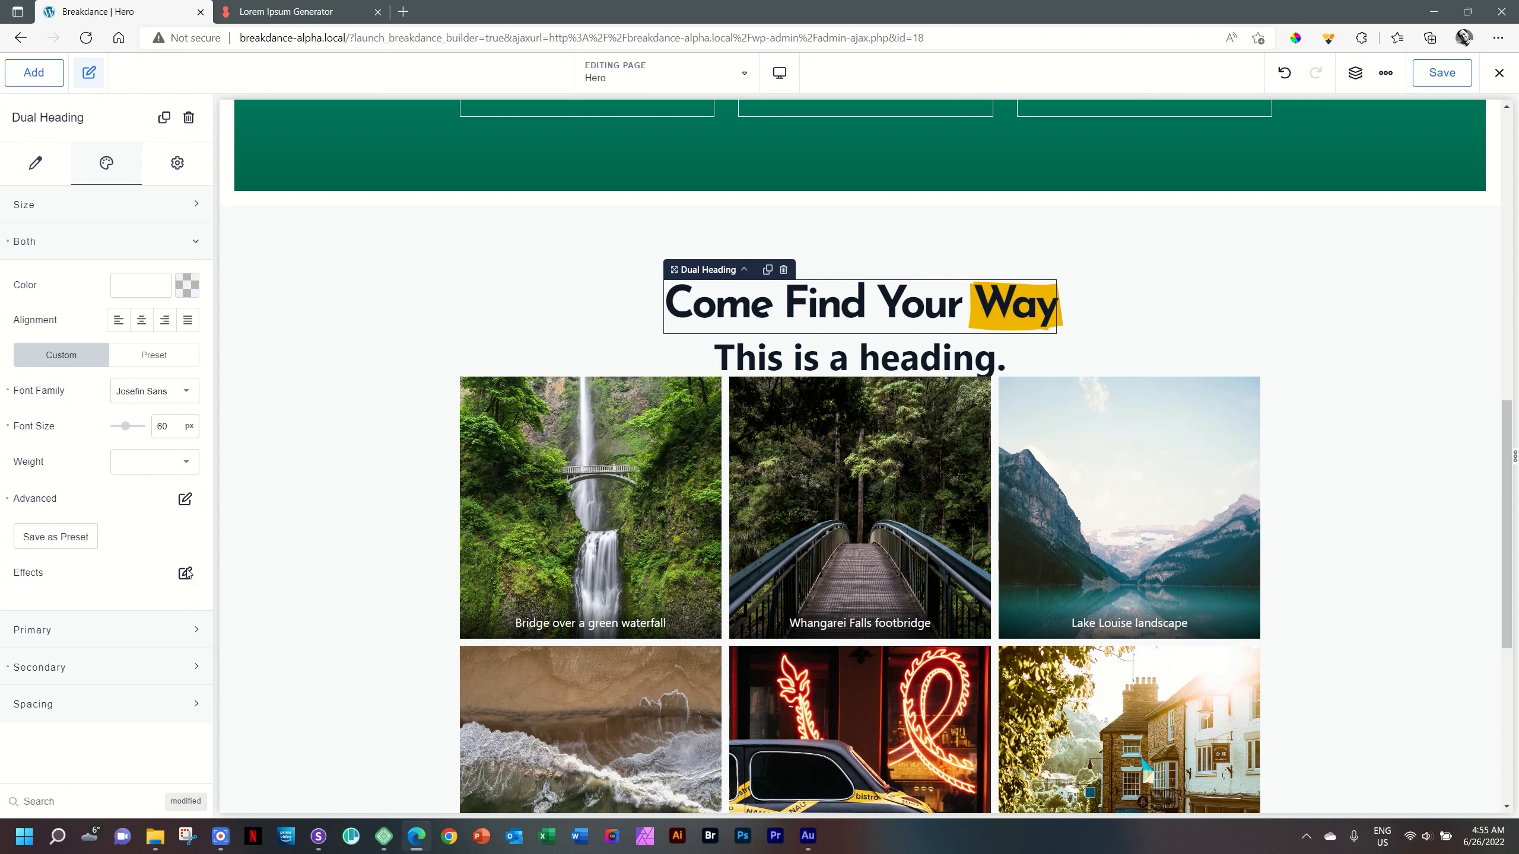
click(70, 256)
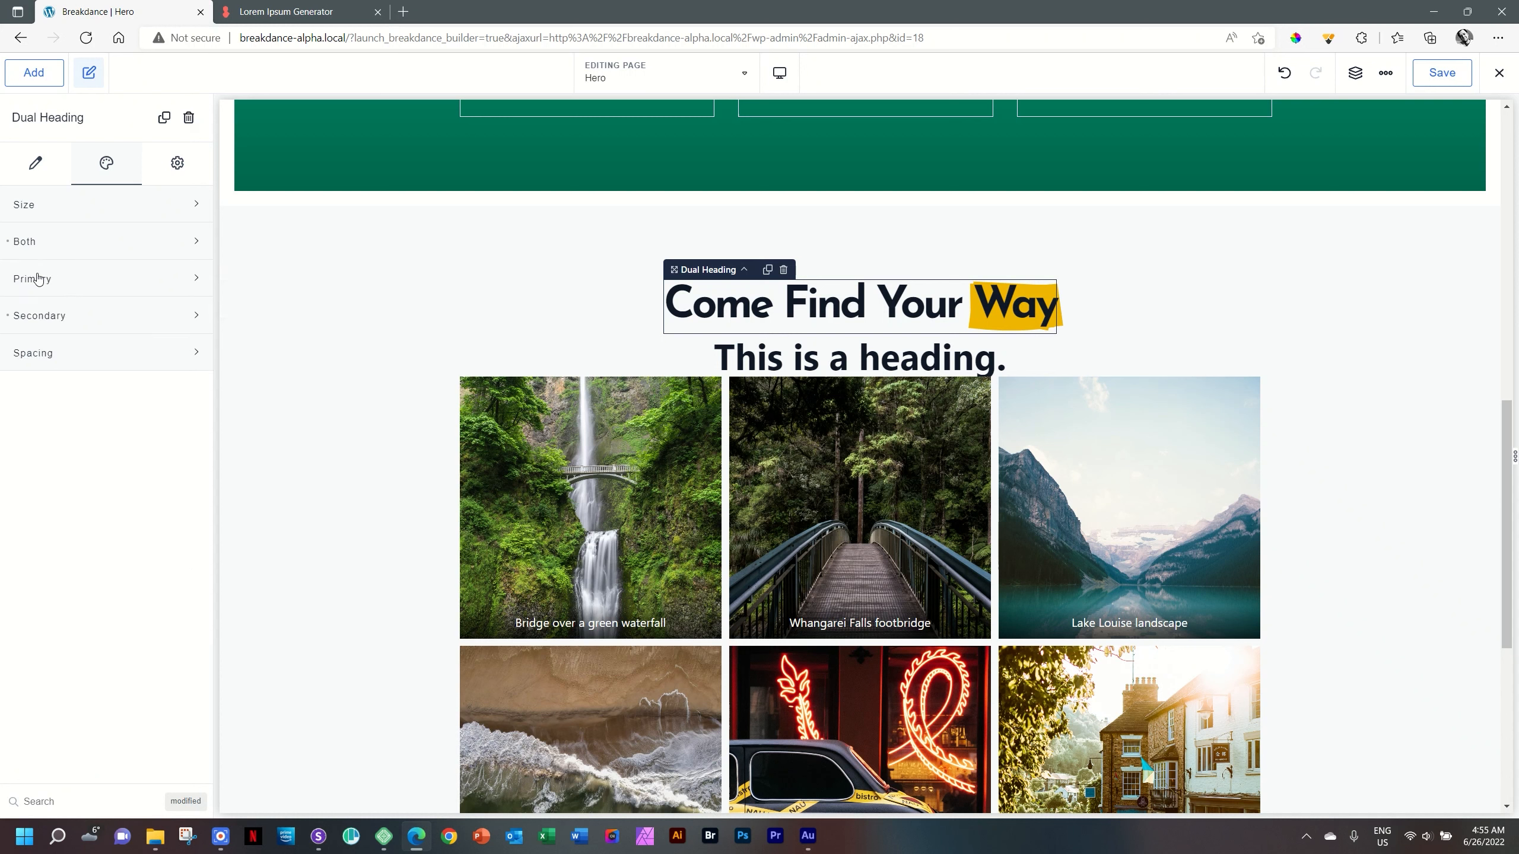
click(64, 285)
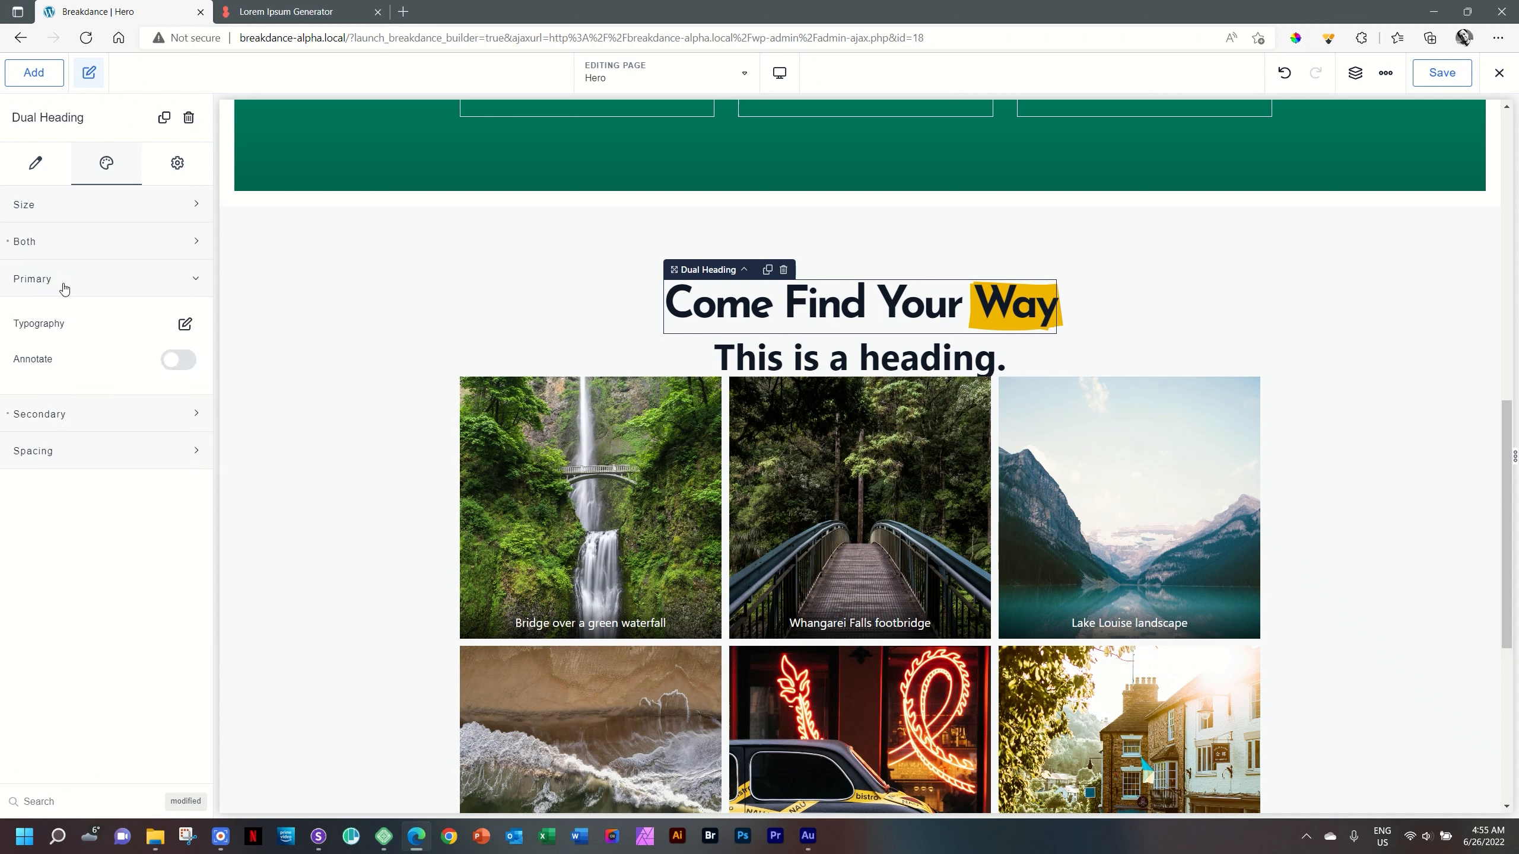
click(185, 324)
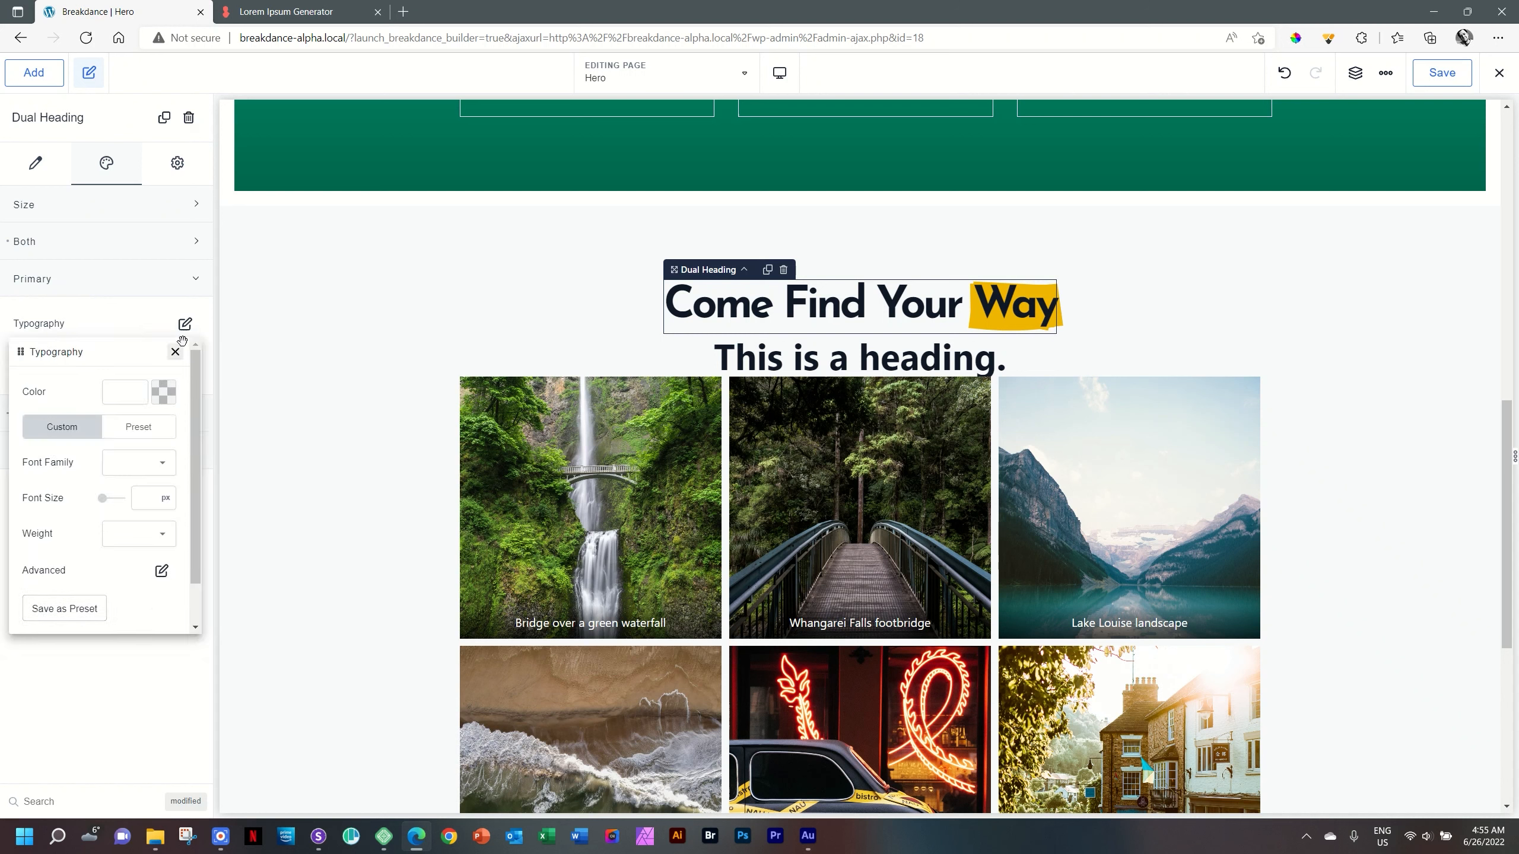
click(174, 354)
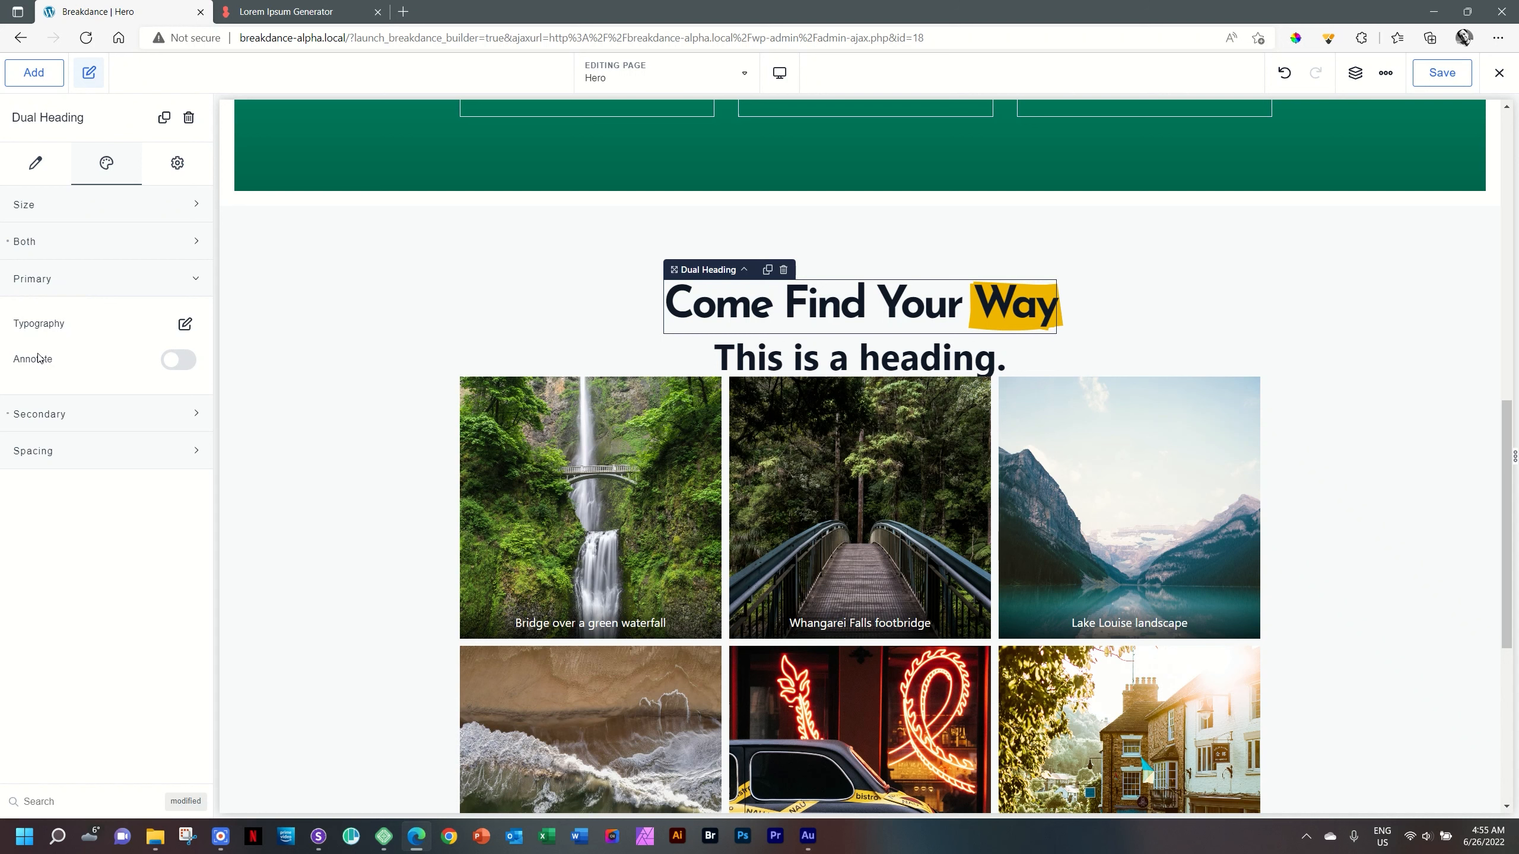
Turn on annotation for the primary heading text and set its effect type to box
click(184, 360)
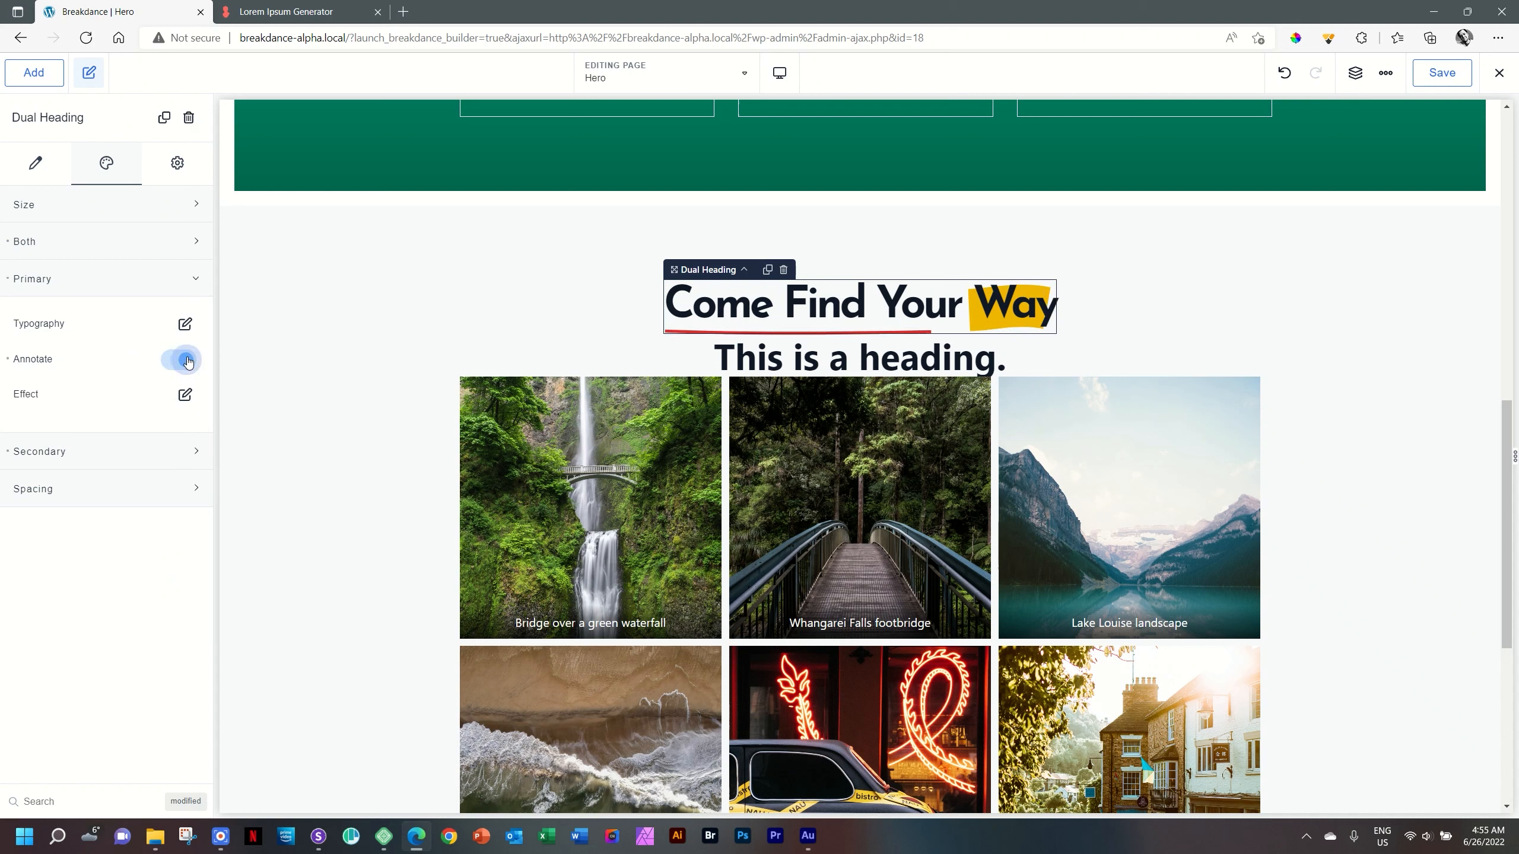
click(185, 395)
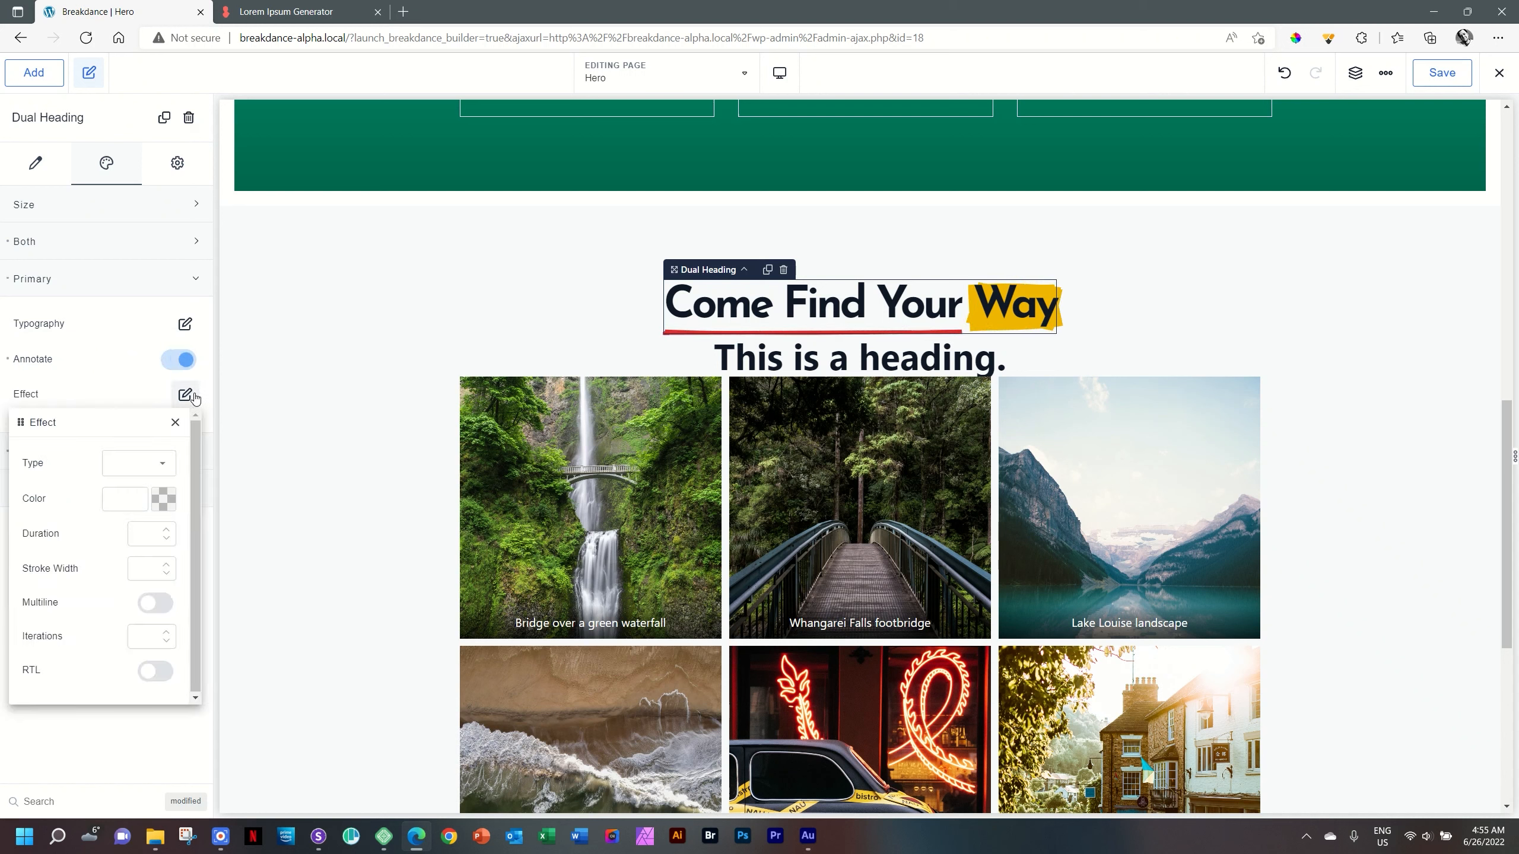
click(160, 465)
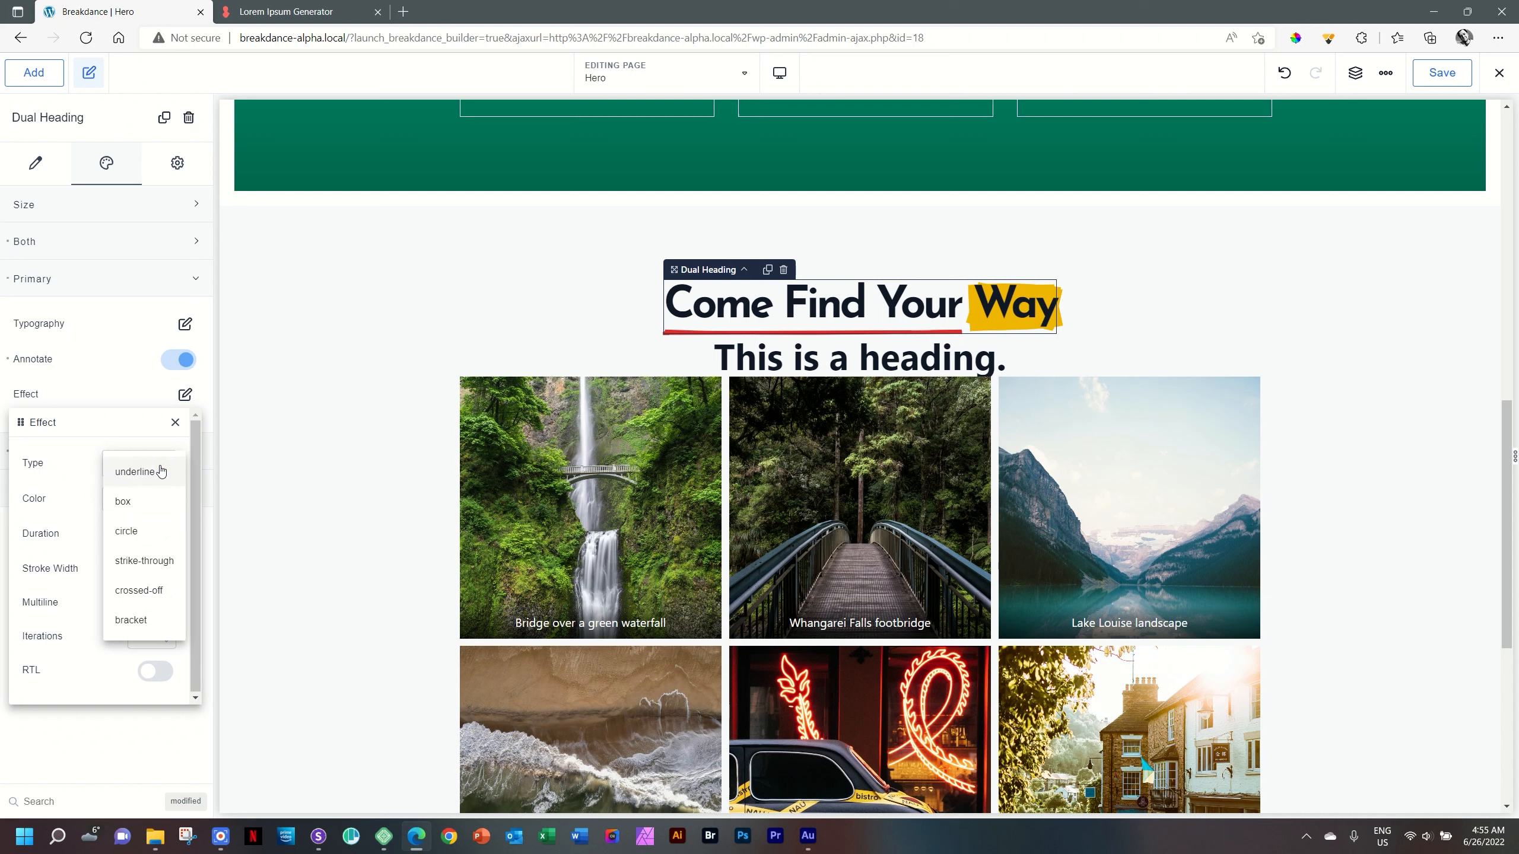
click(130, 512)
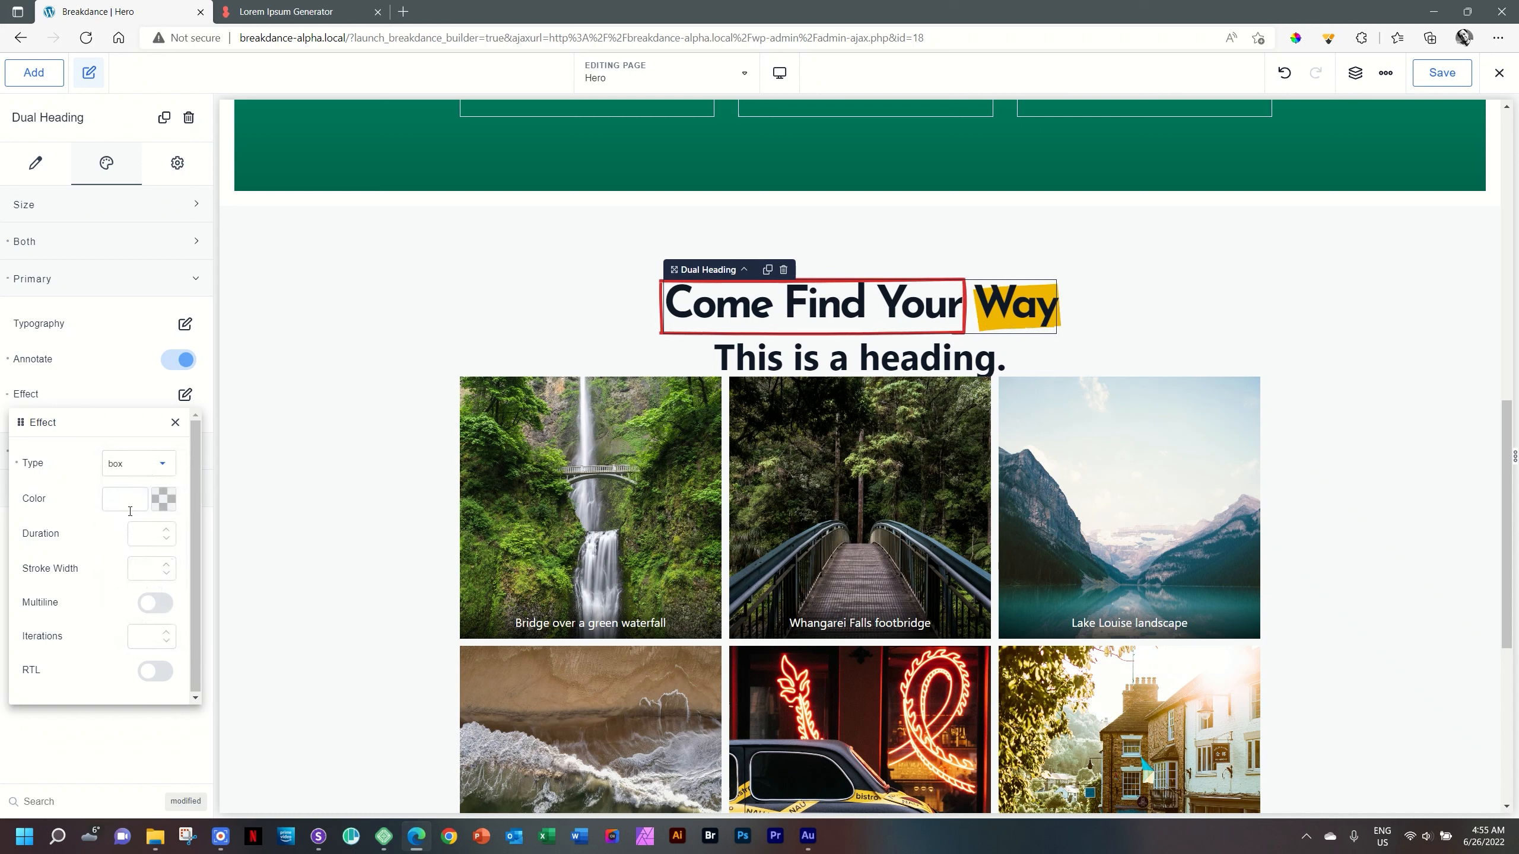
Try the circle, strike-through, crossed-off and bracket annotation types on the primary heading text
click(150, 464)
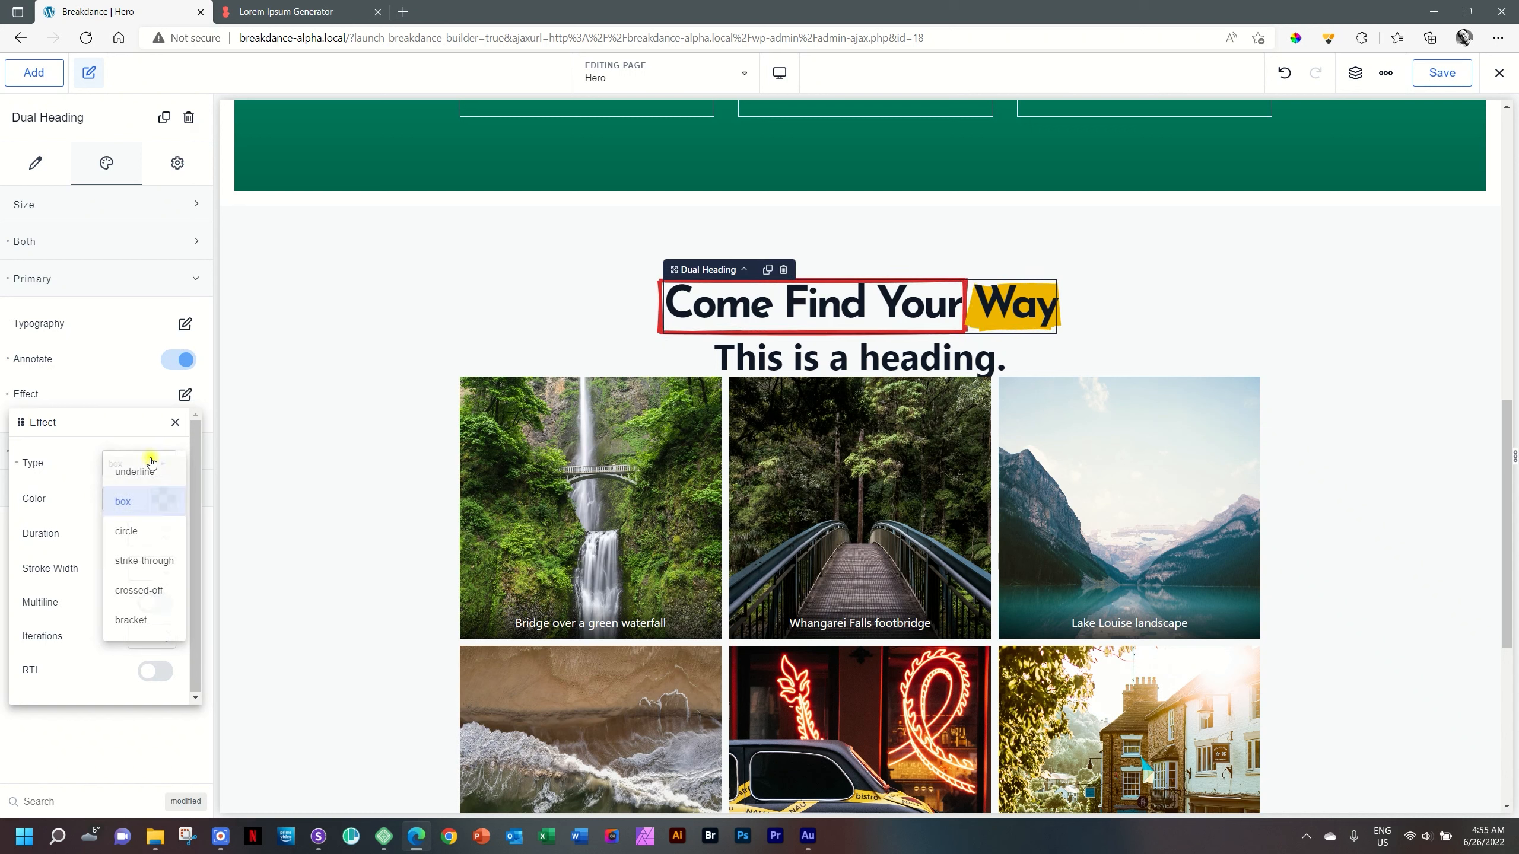
click(136, 534)
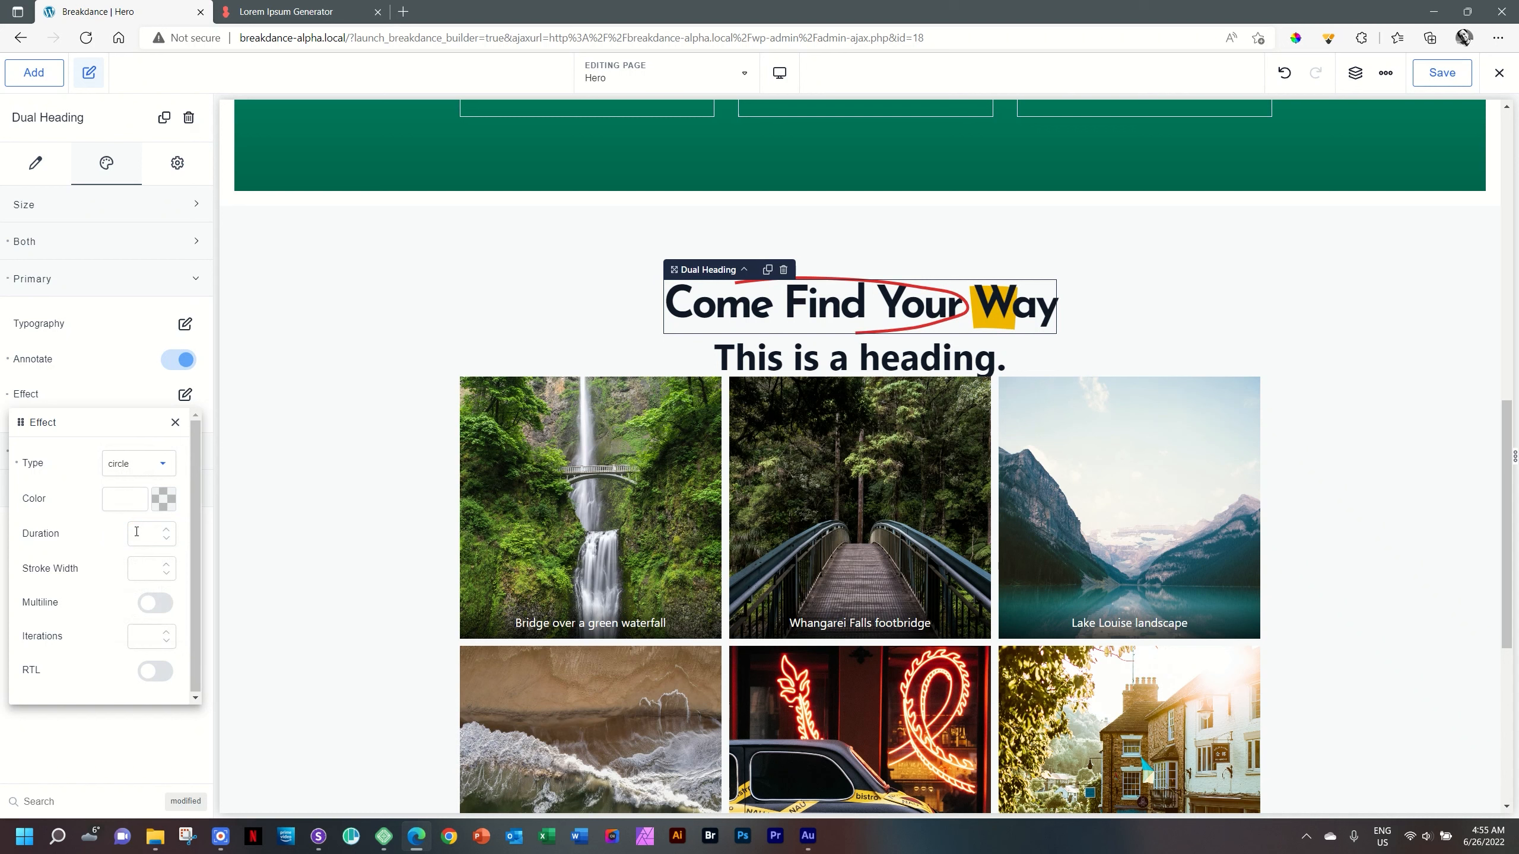
click(166, 473)
click(143, 579)
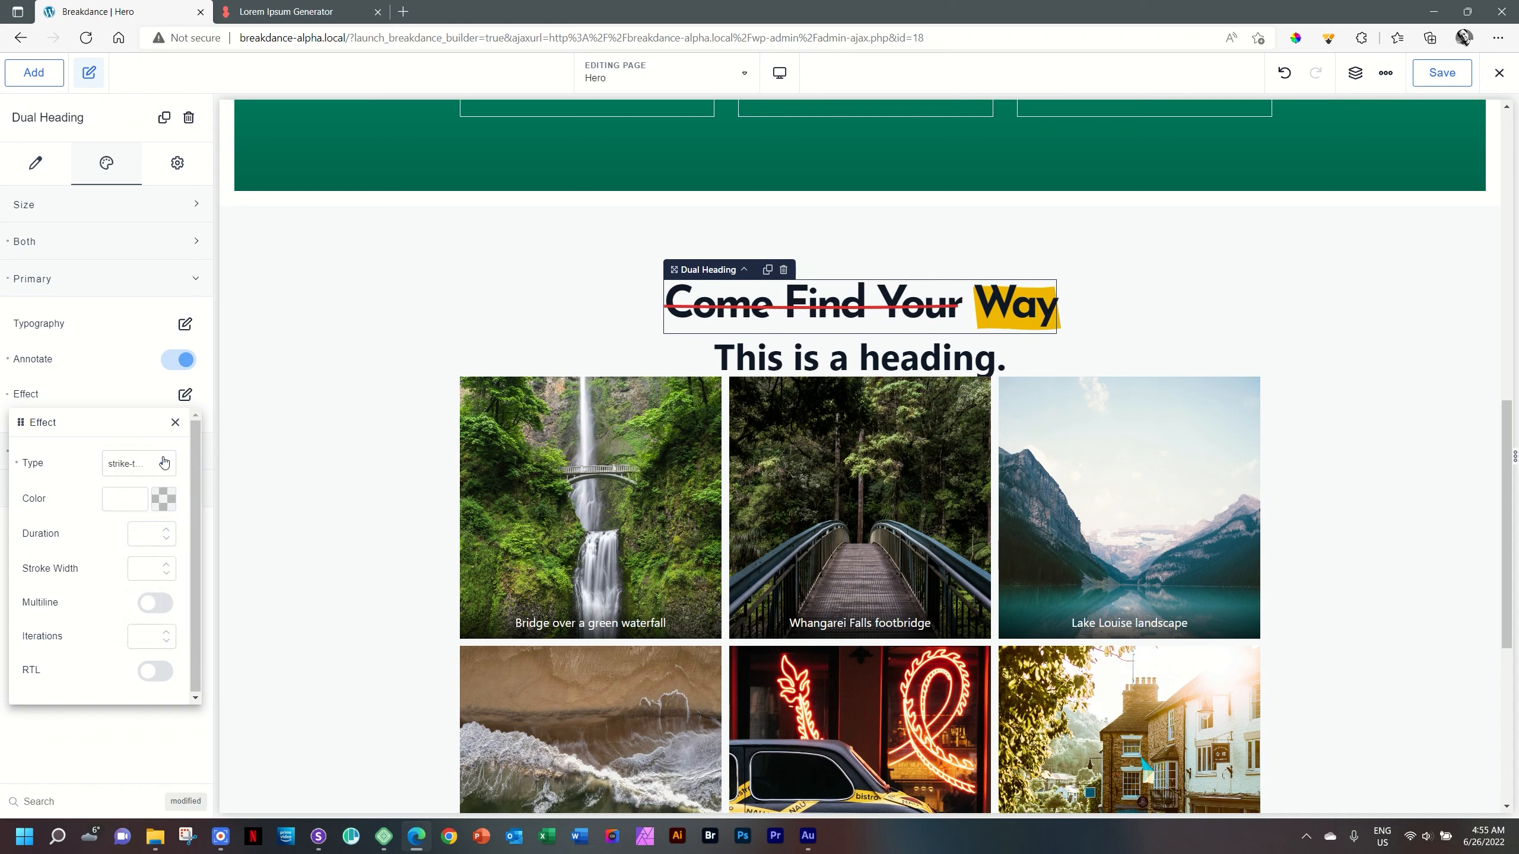
click(164, 464)
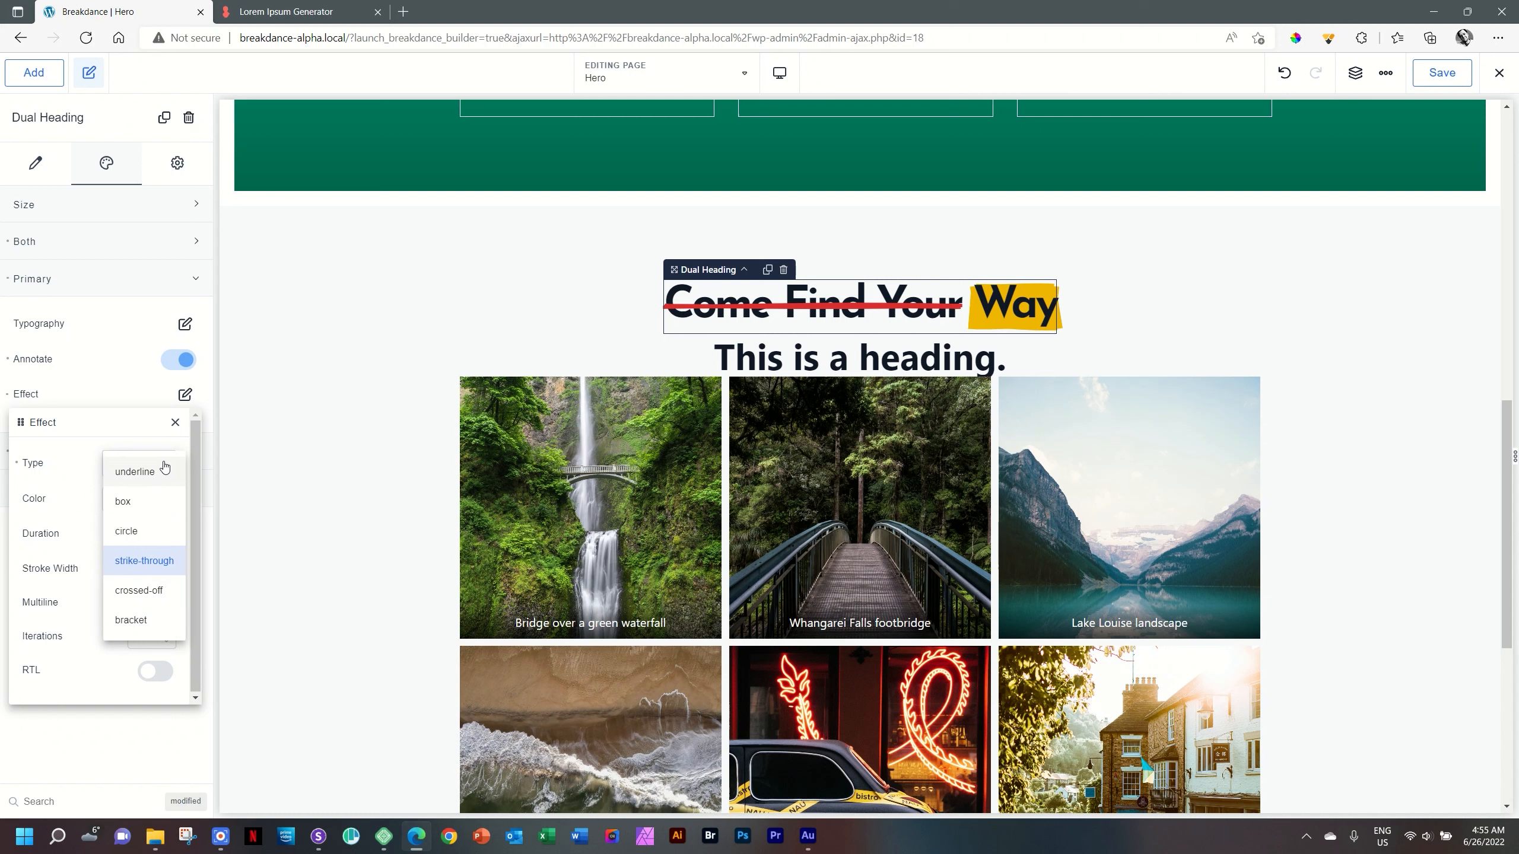
click(144, 598)
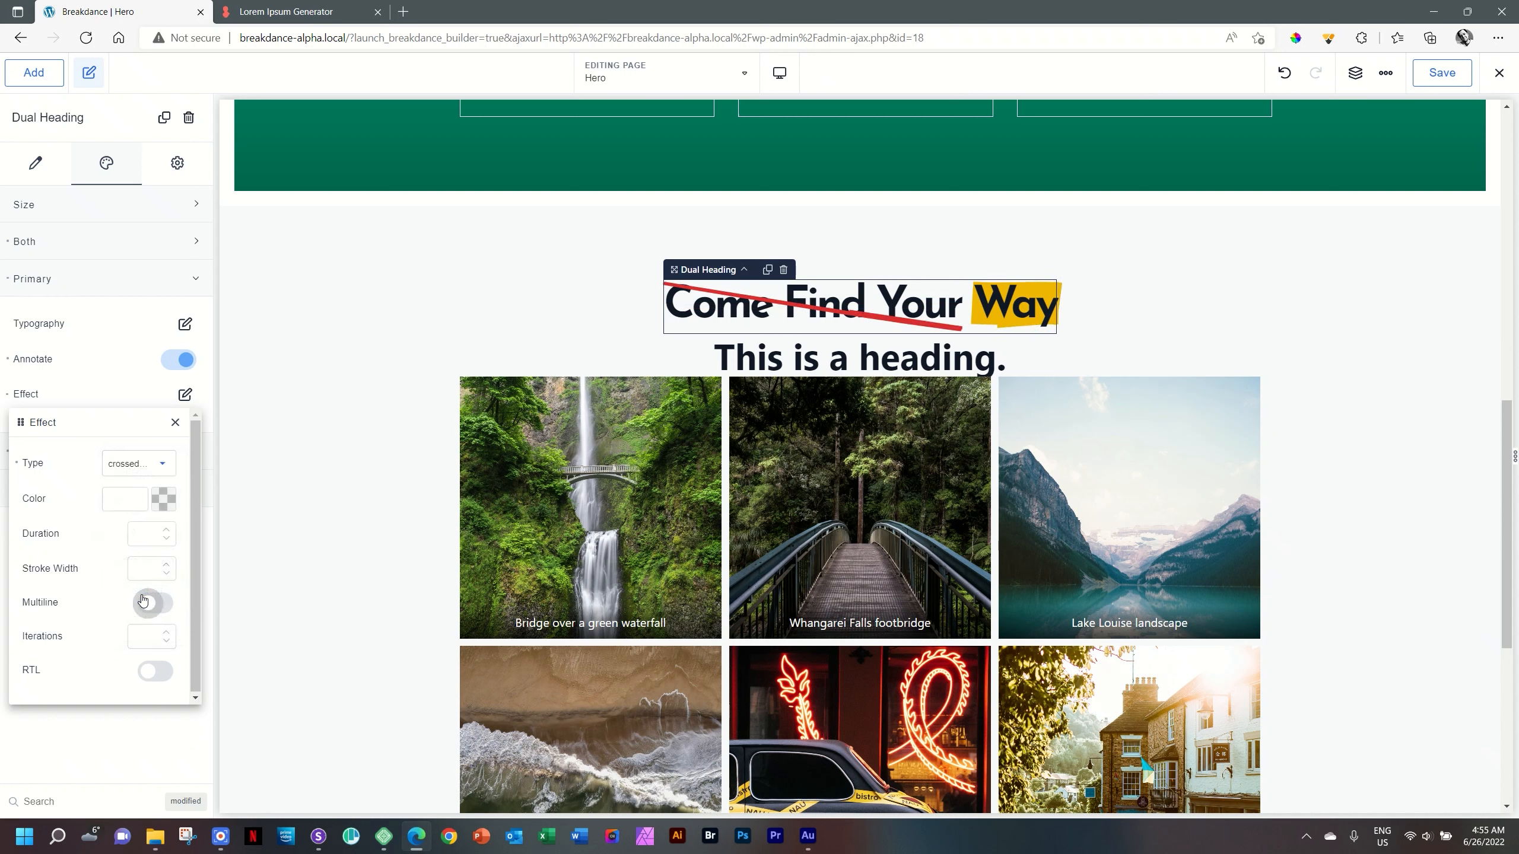
click(161, 463)
click(146, 619)
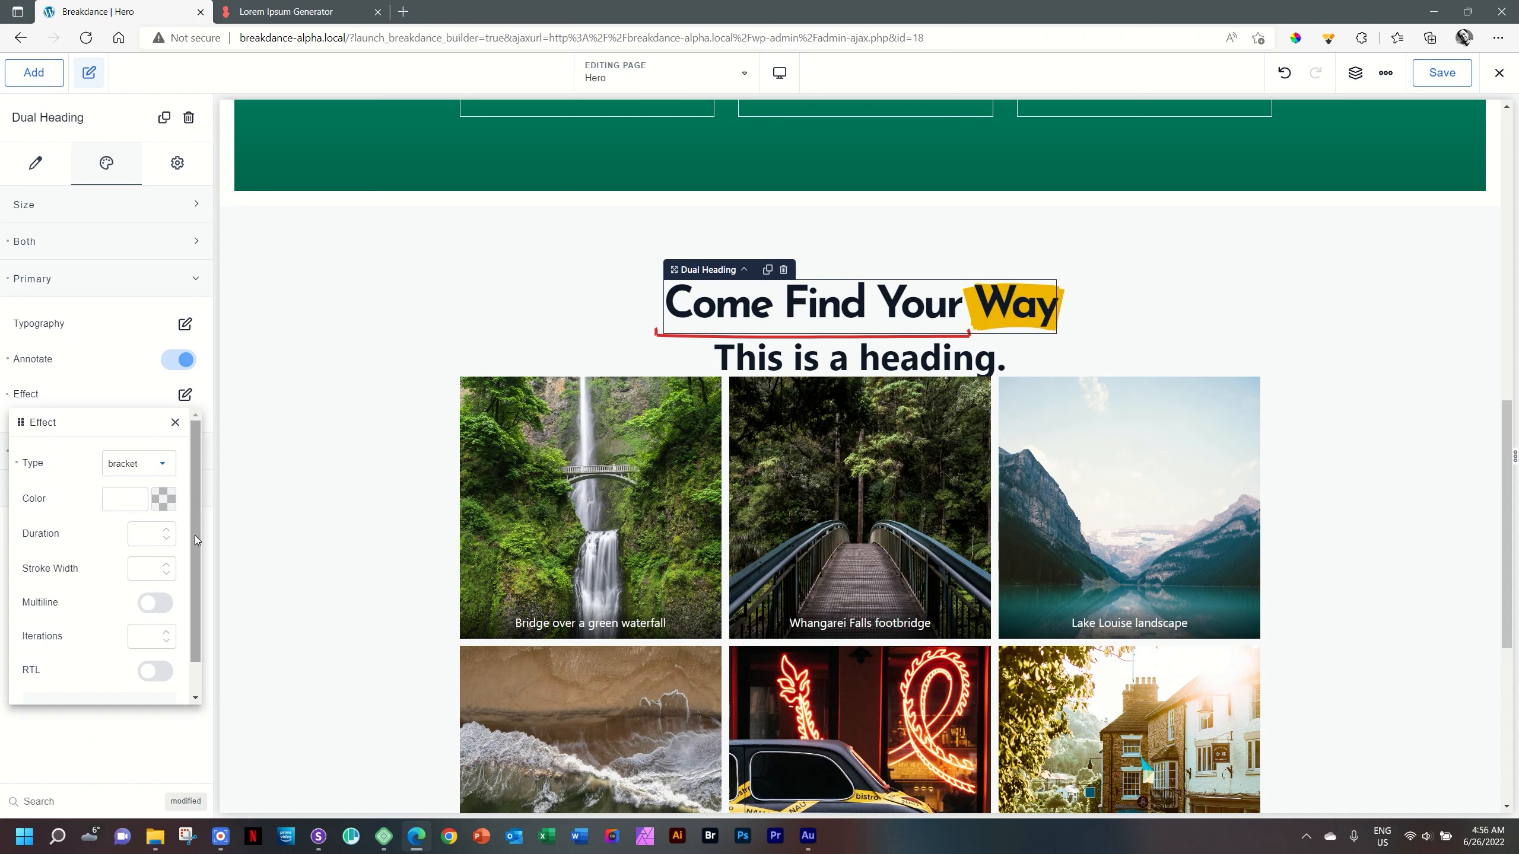
Clear the annotation type on the primary text so it uses the default
drag(194, 539, 207, 468)
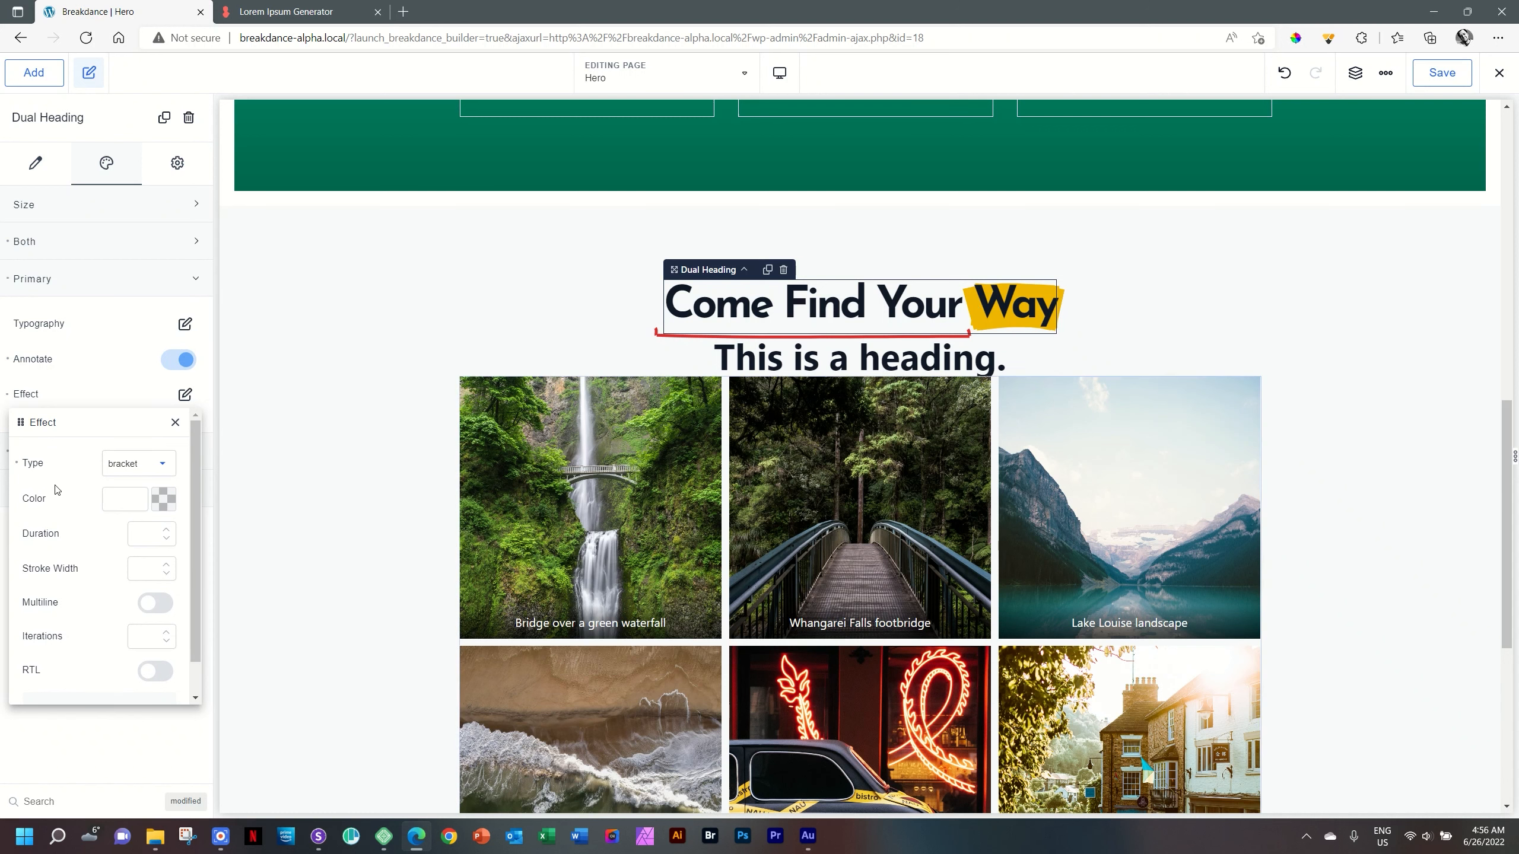
click(161, 465)
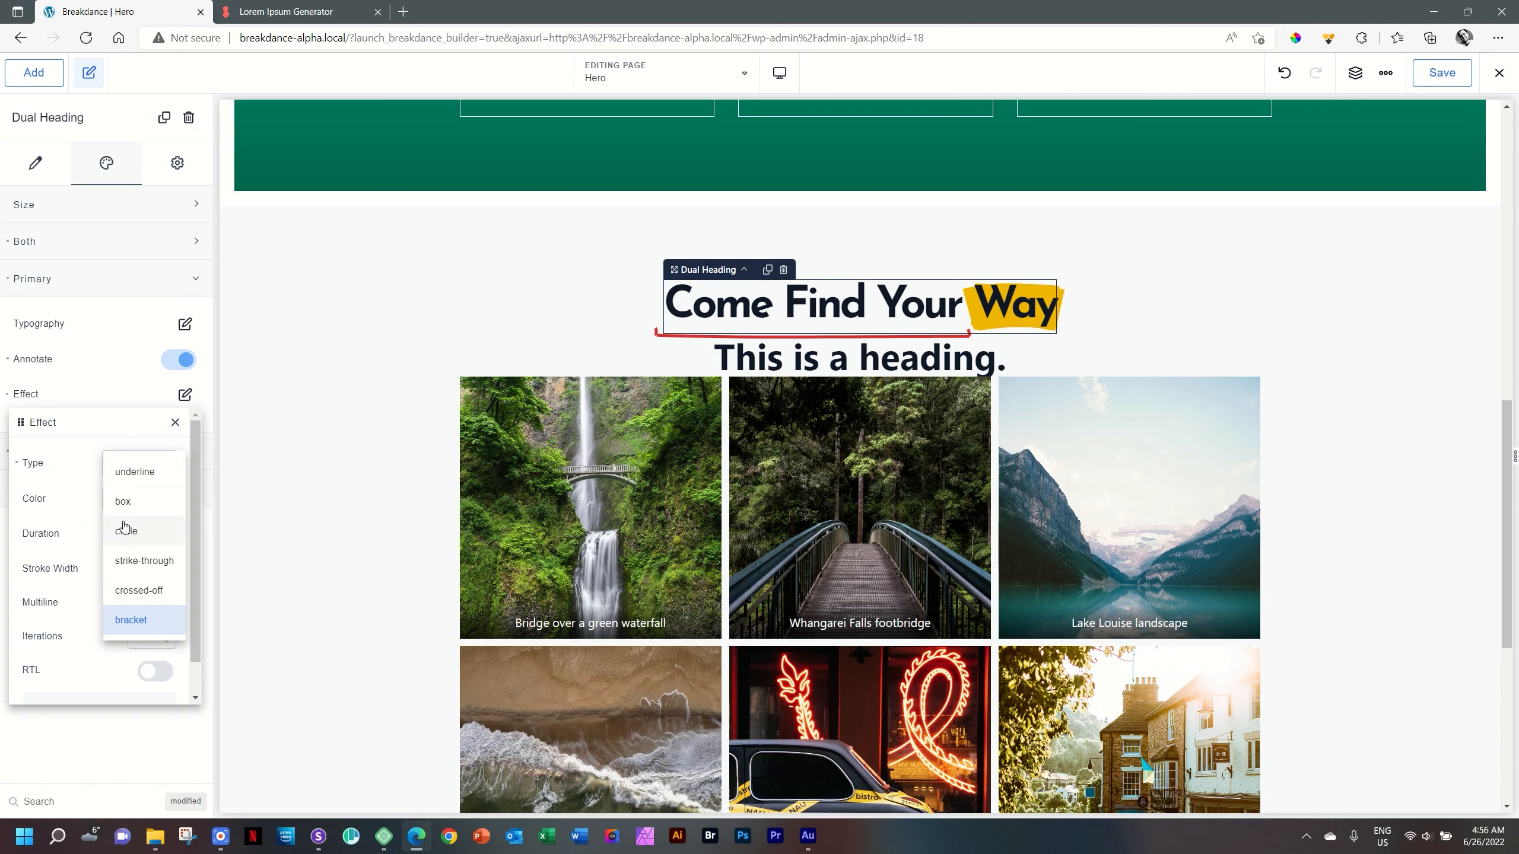
click(63, 469)
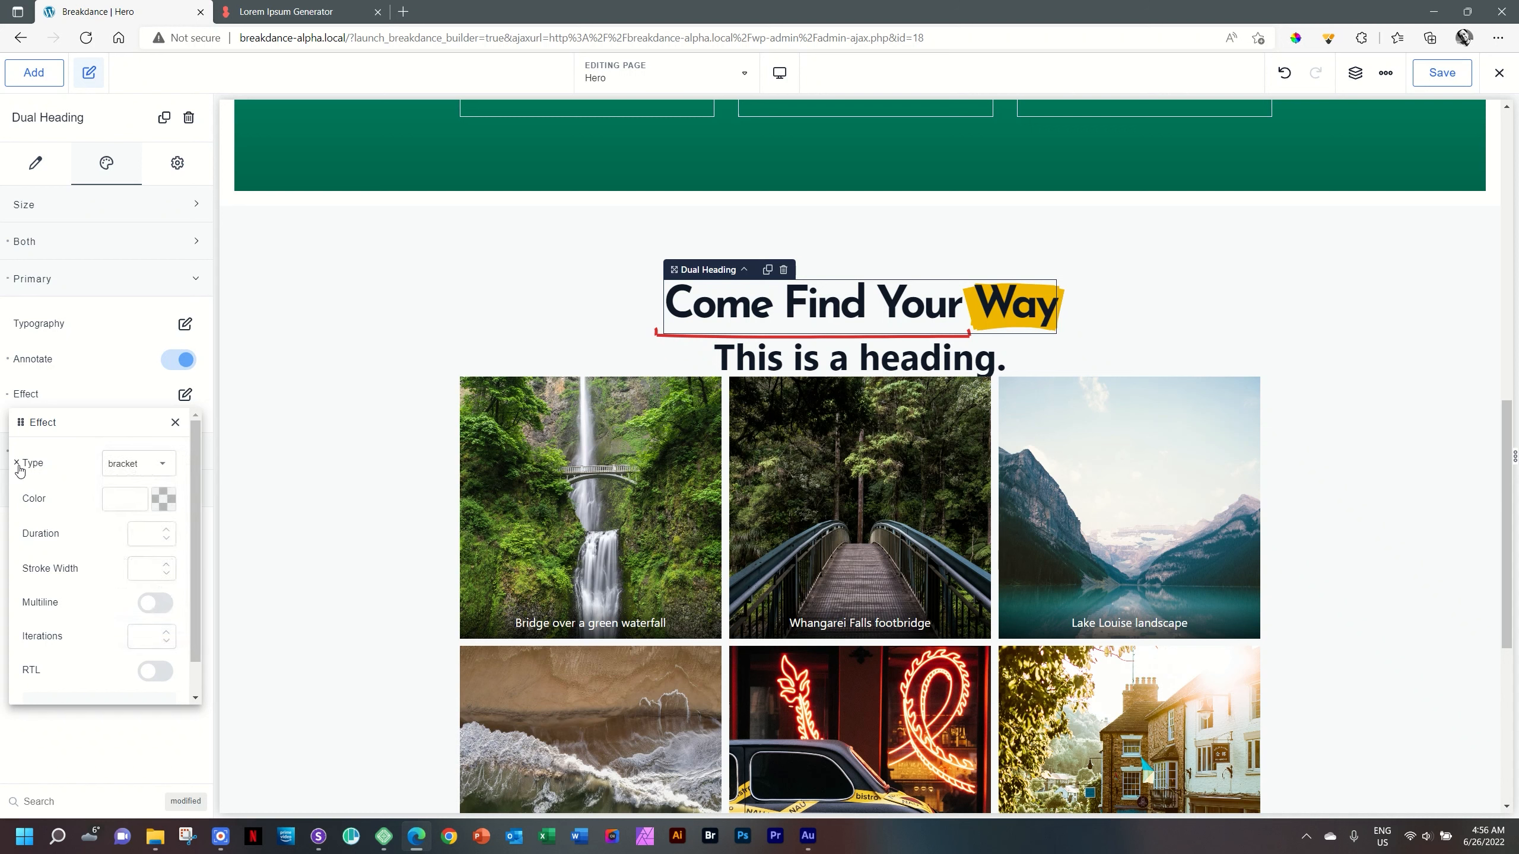
click(18, 465)
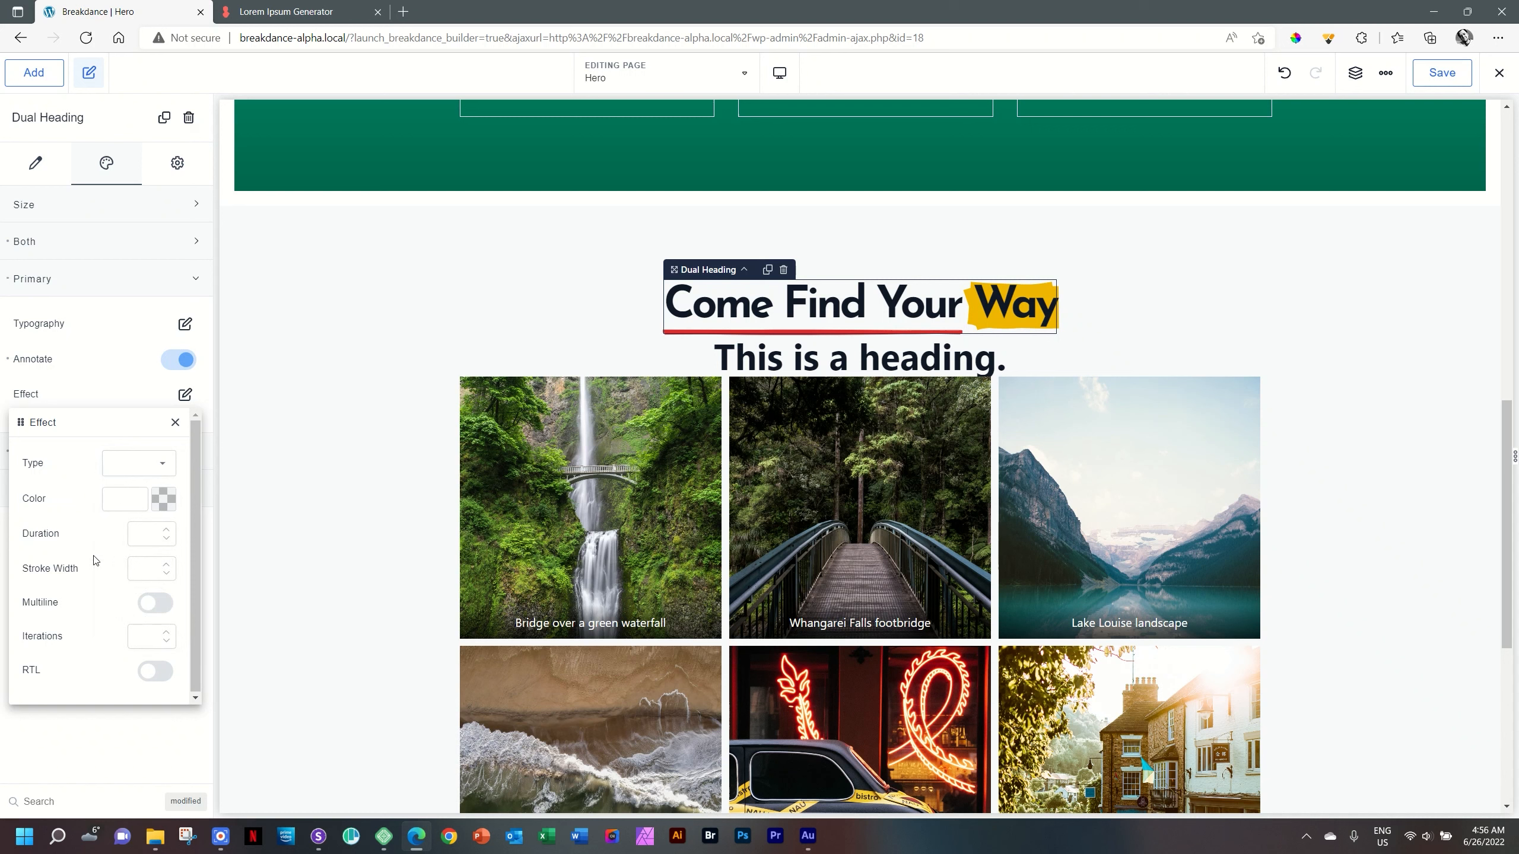
Set the primary annotation's stroke width to 8 and enable multiline
click(167, 566)
click(166, 566)
click(167, 566)
click(167, 566)
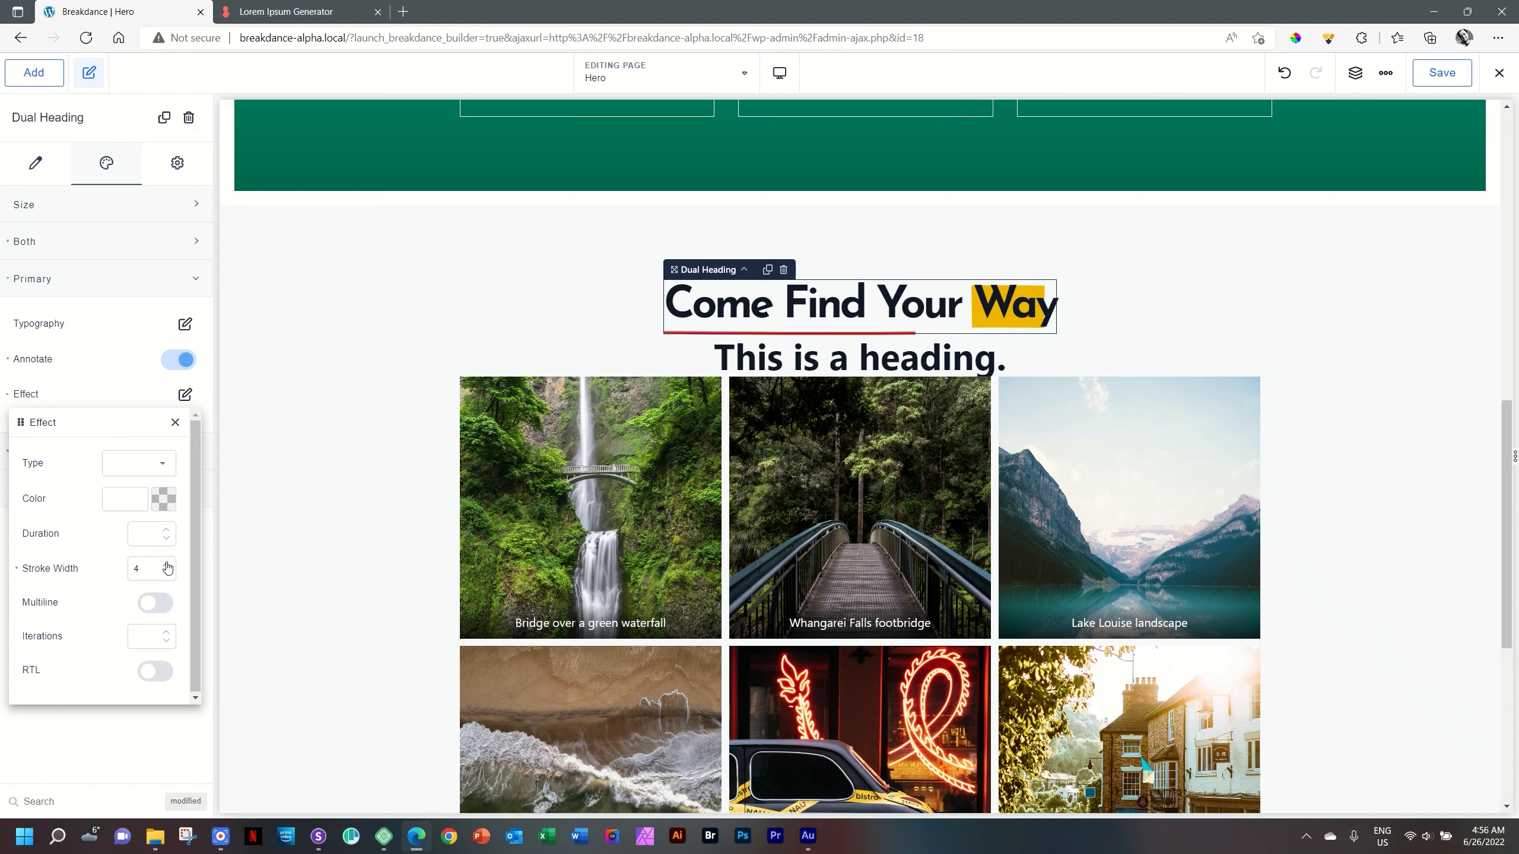
click(166, 566)
click(167, 566)
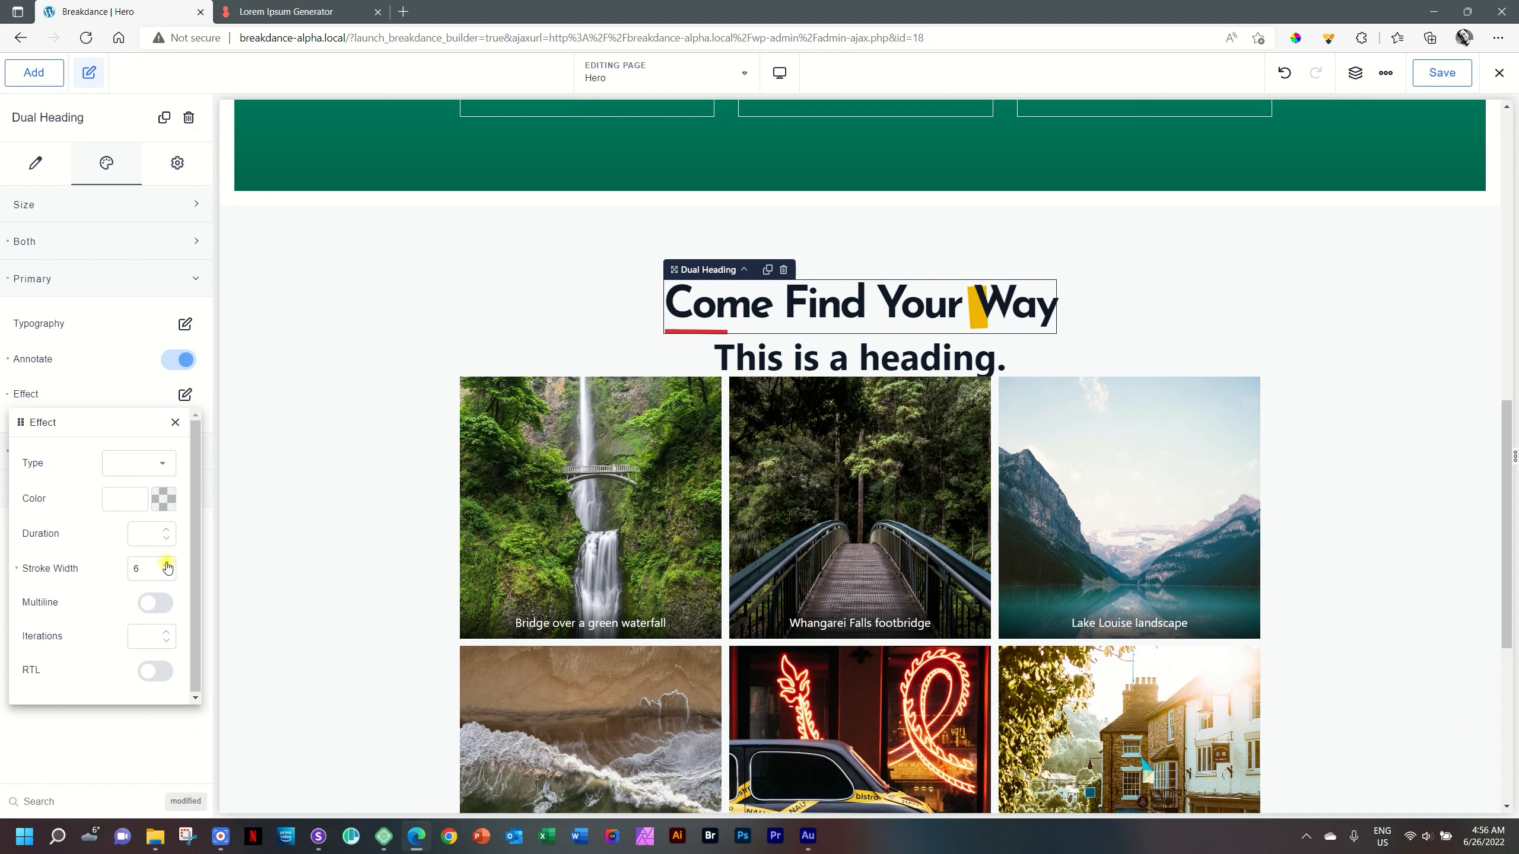
click(167, 566)
click(166, 566)
click(156, 603)
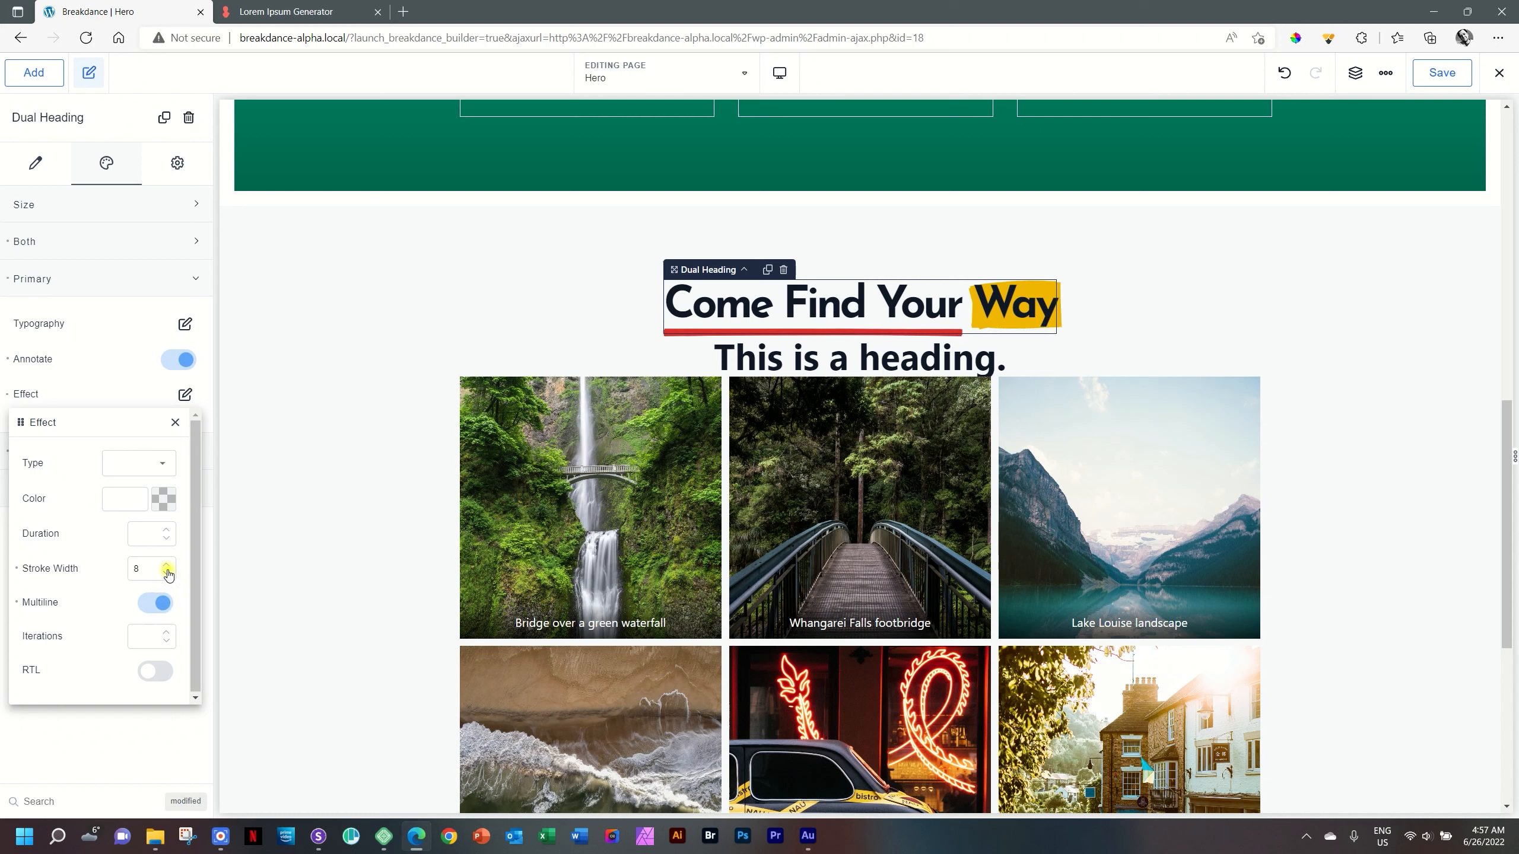
Try a stroke width of 1 for the primary annotation and set it to 5
click(167, 572)
click(167, 572)
click(166, 572)
click(167, 572)
click(167, 572)
click(167, 572)
click(167, 572)
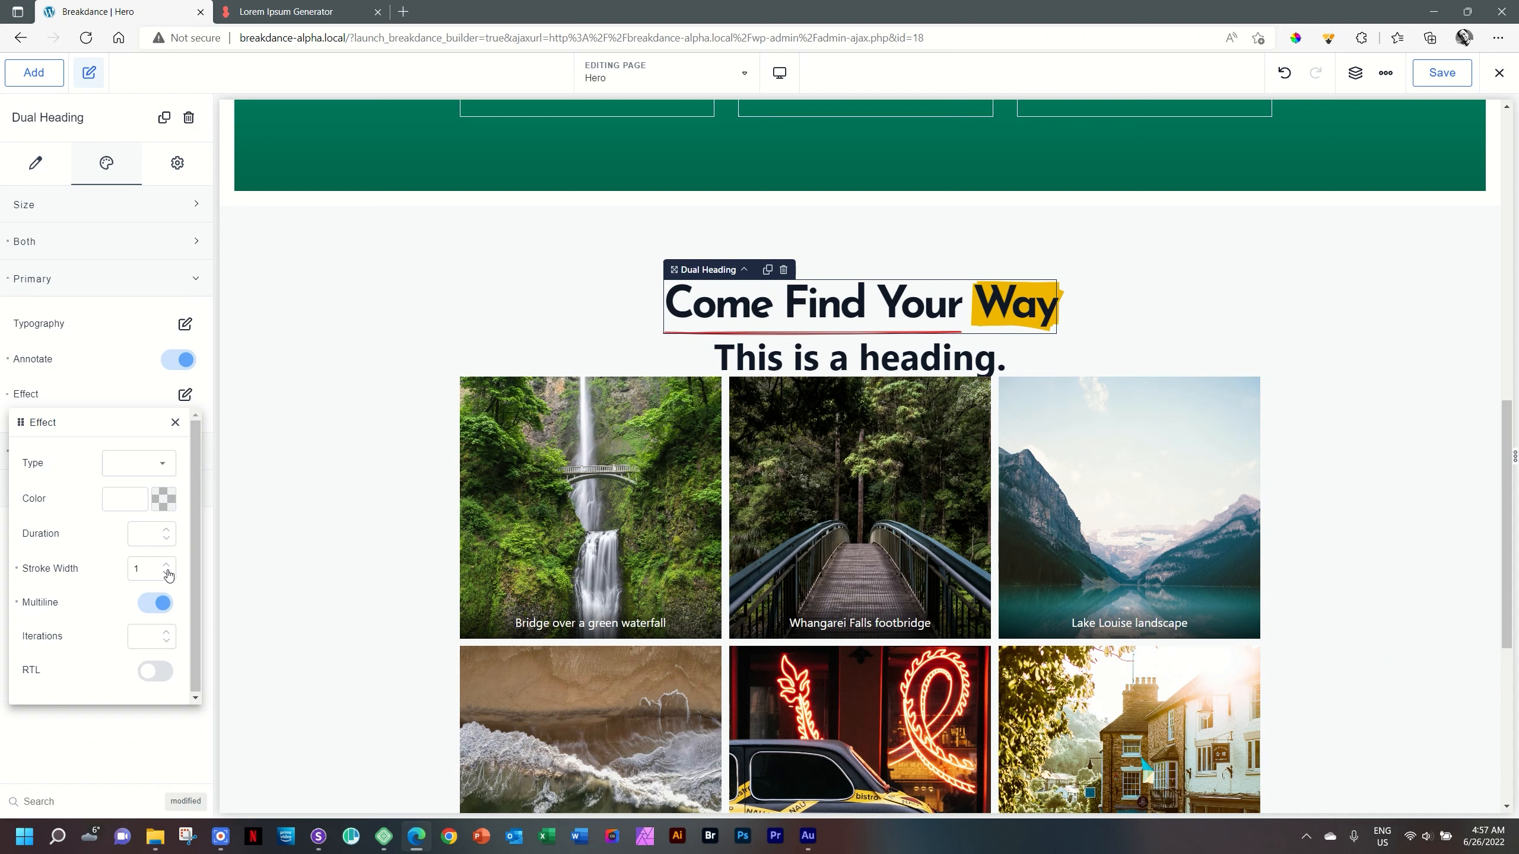
click(165, 565)
click(166, 565)
click(165, 565)
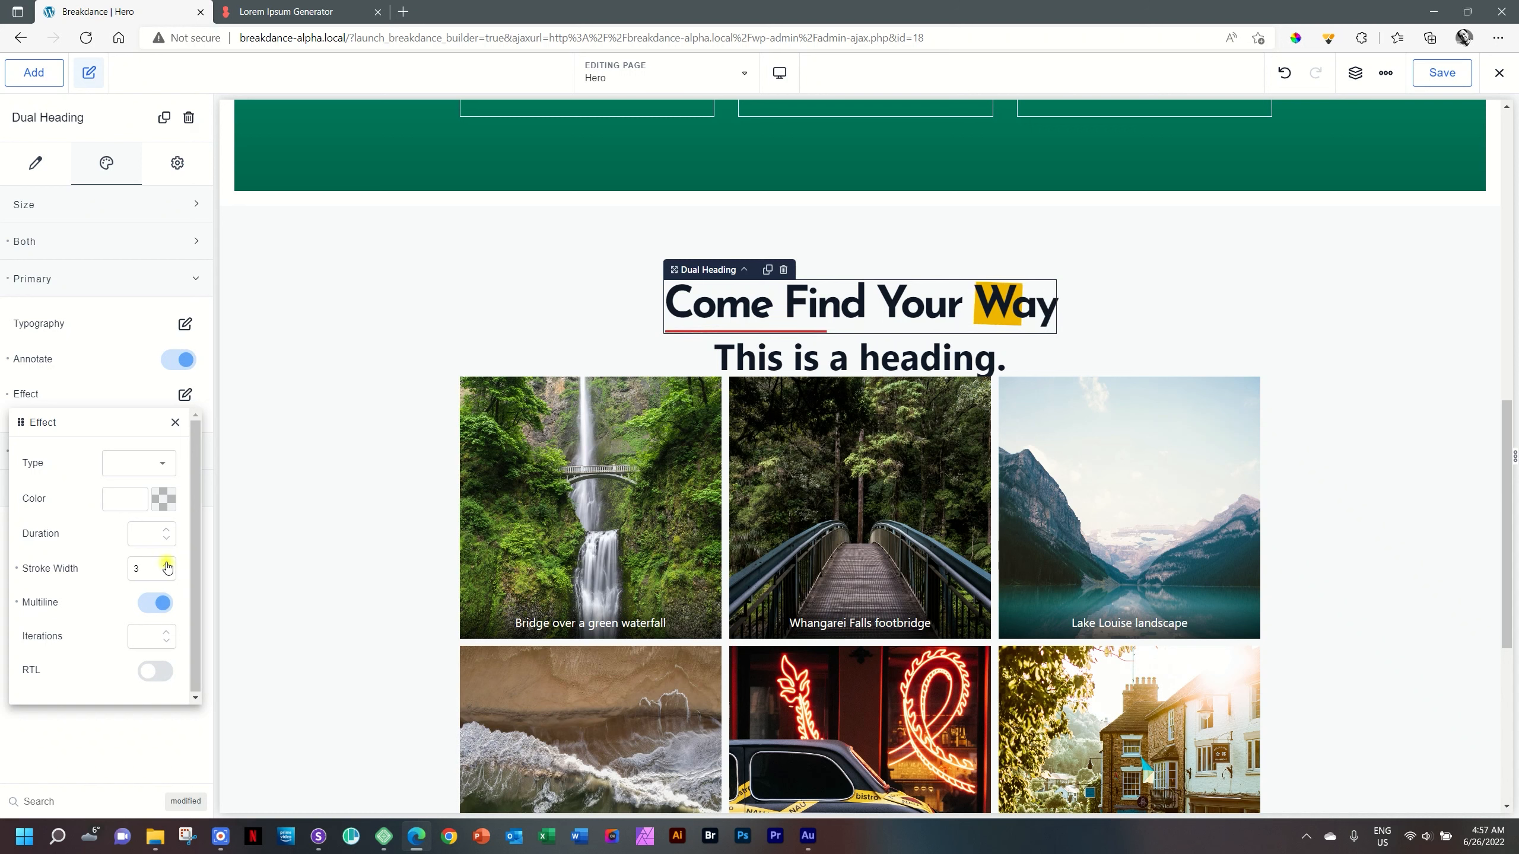
click(166, 564)
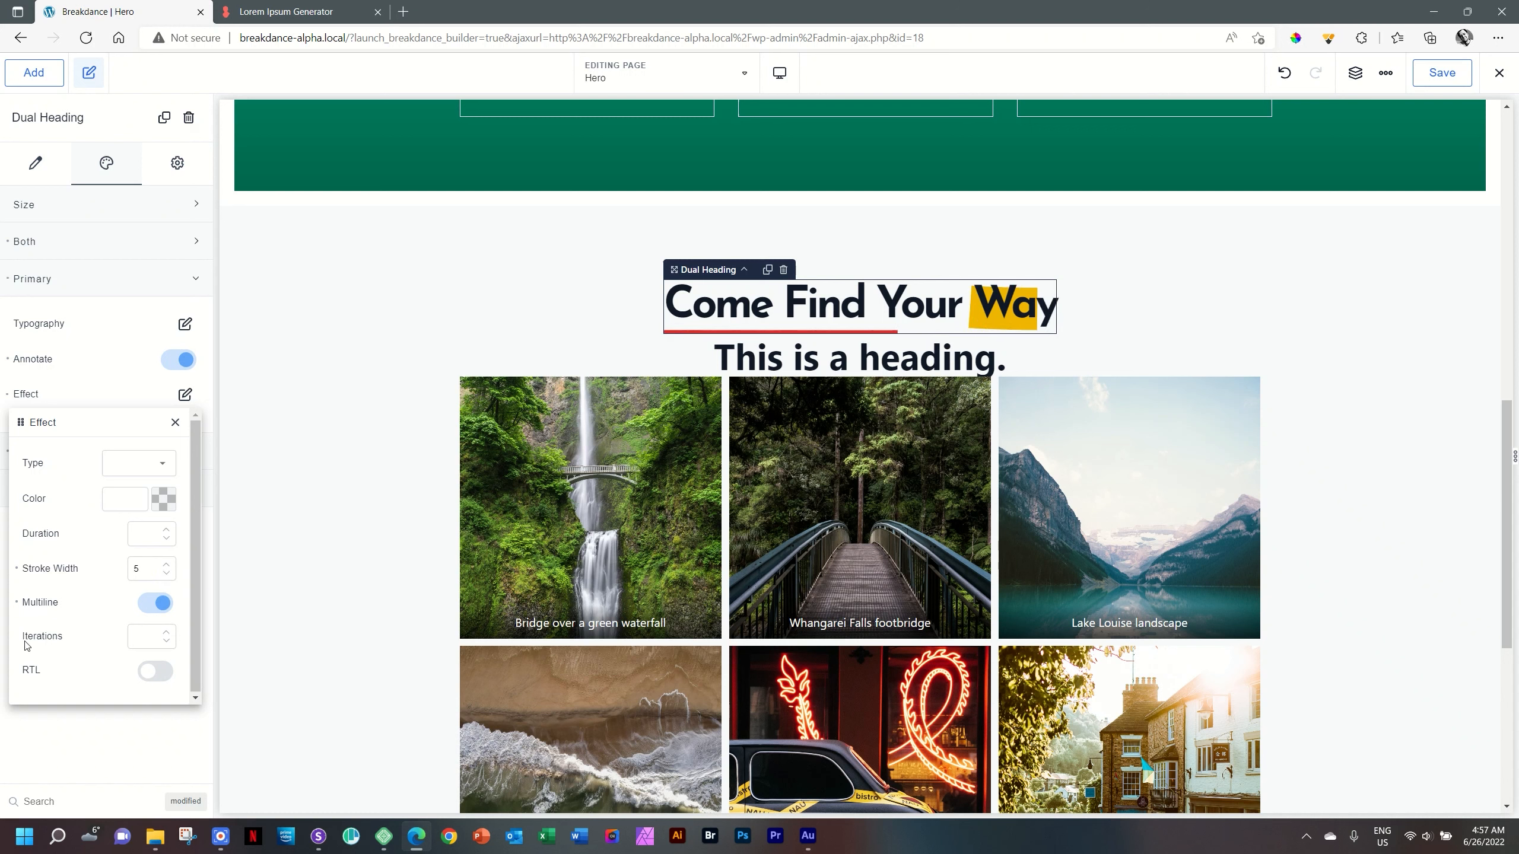
Set the primary annotation's iterations to 3 and try the RTL option, leaving it off
click(166, 633)
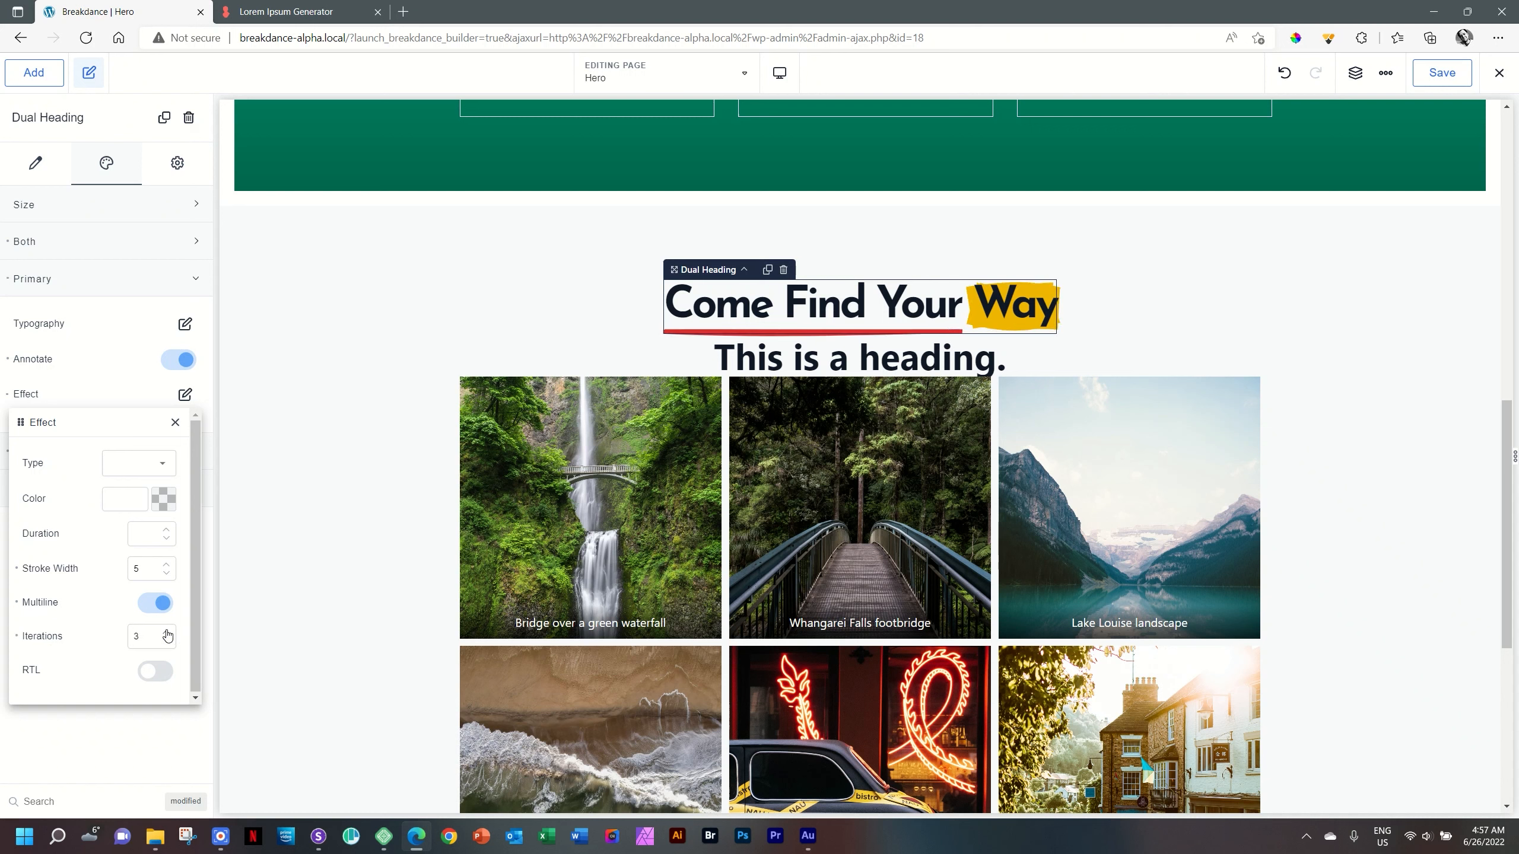
click(149, 671)
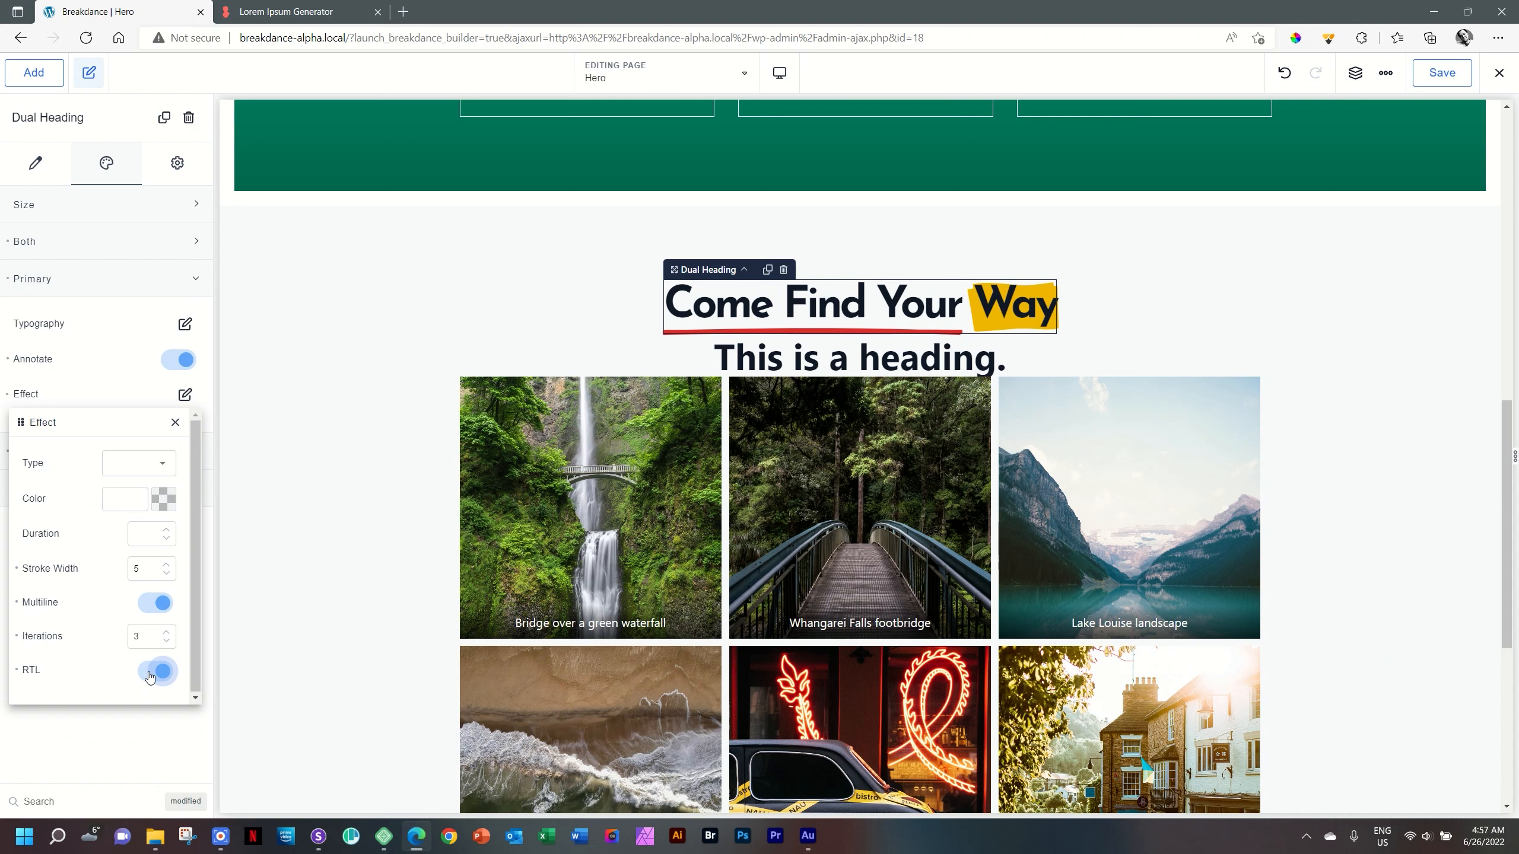
click(149, 674)
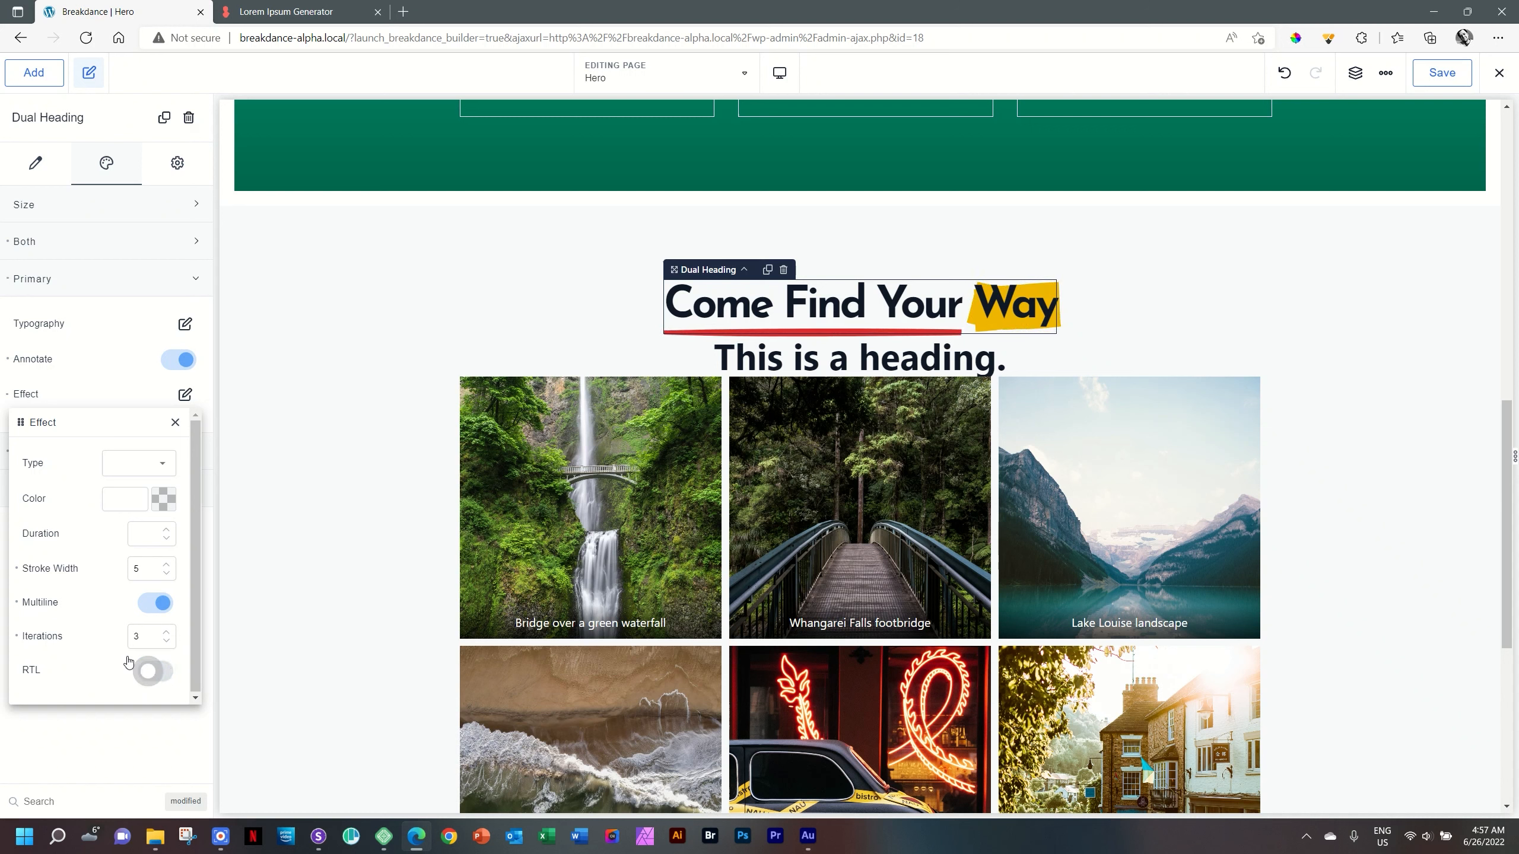
click(175, 423)
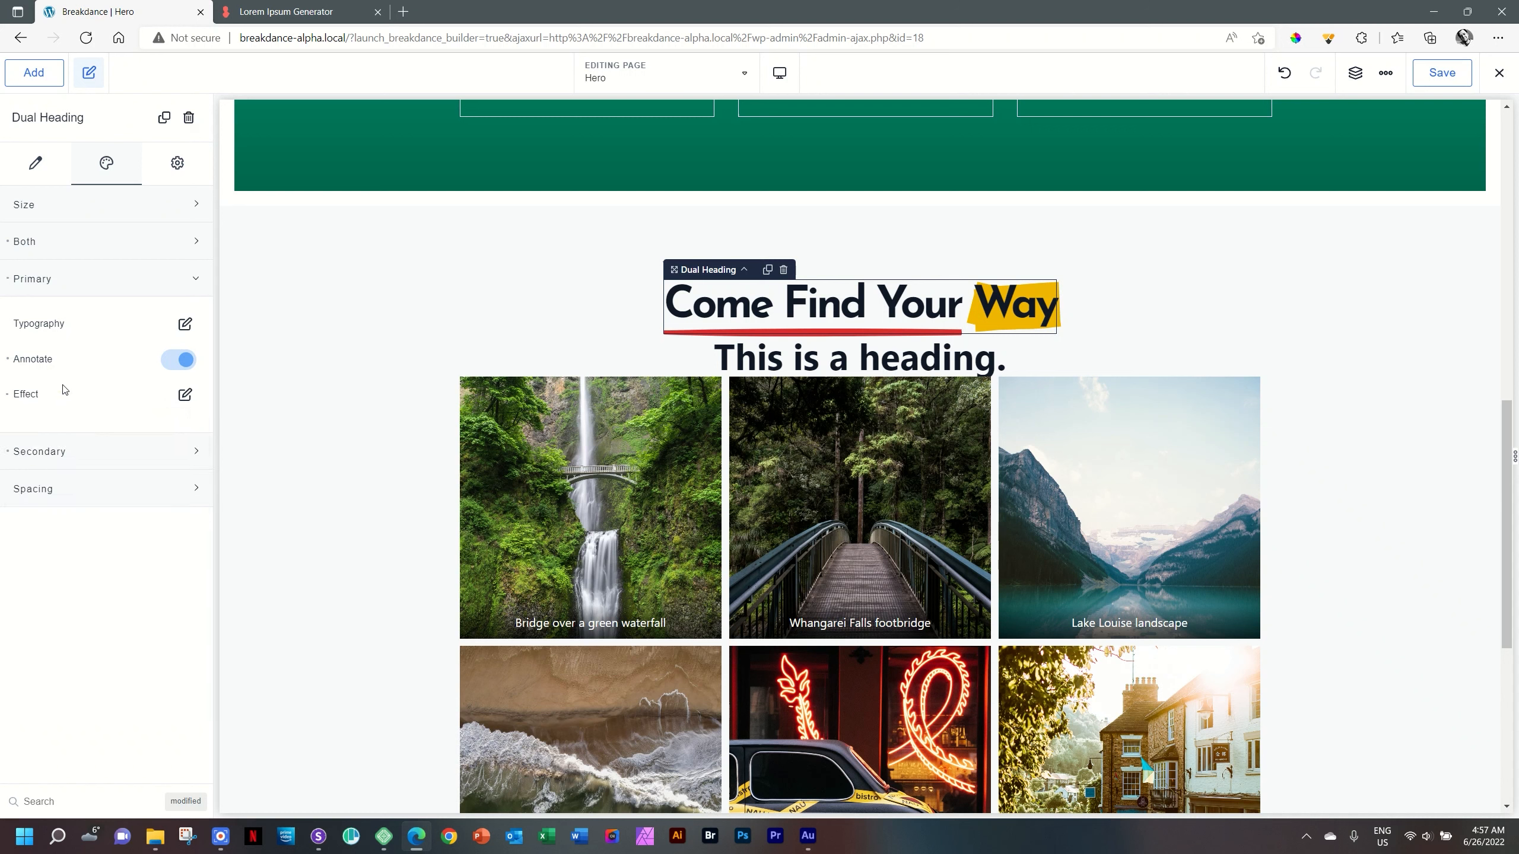
Reset the primary text's annotation effect settings and remove its annotation
click(7, 396)
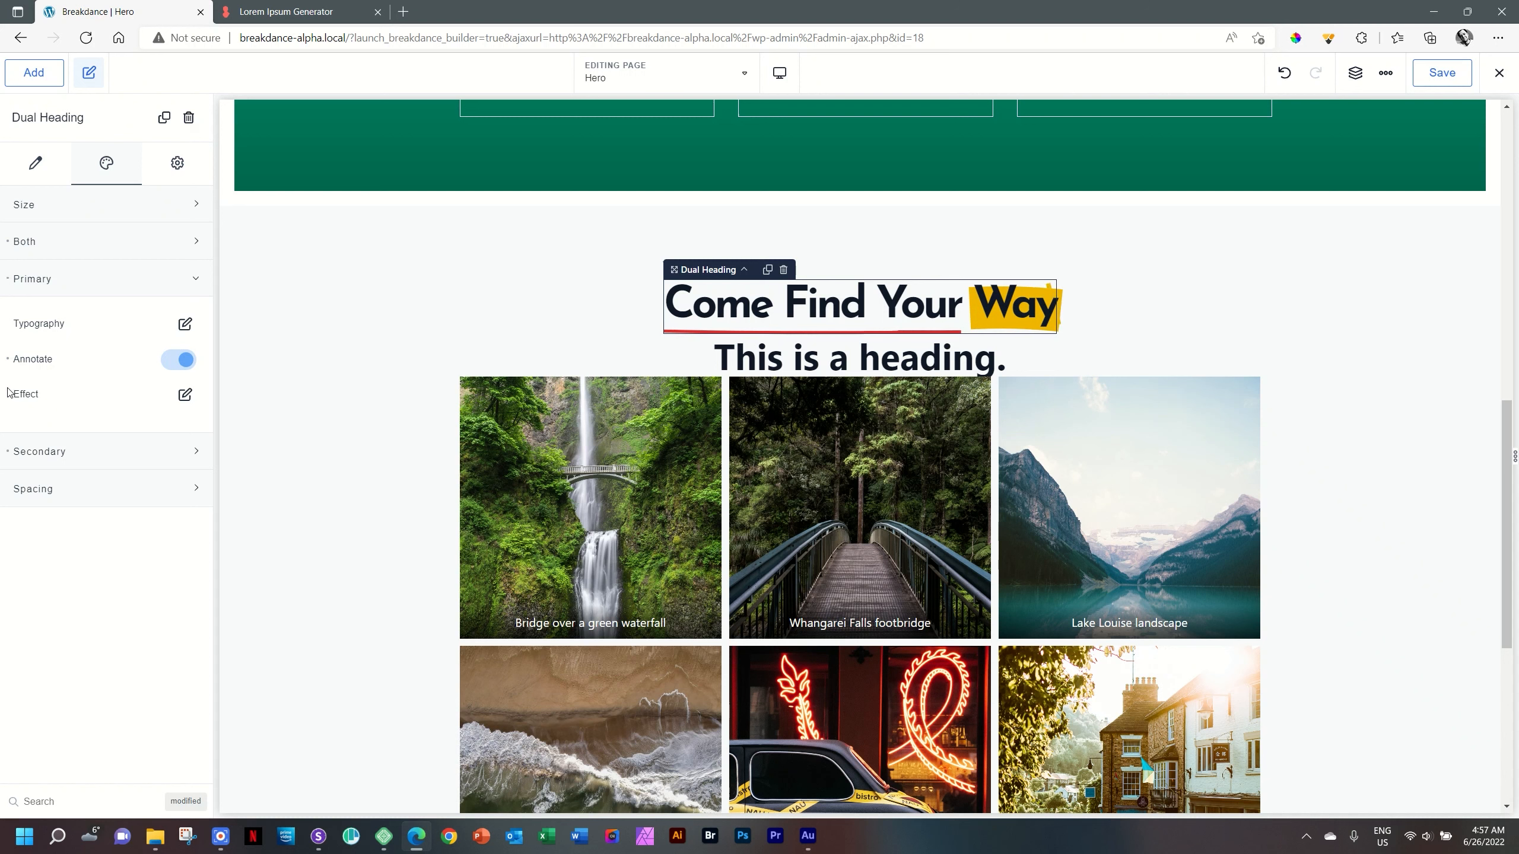
click(7, 361)
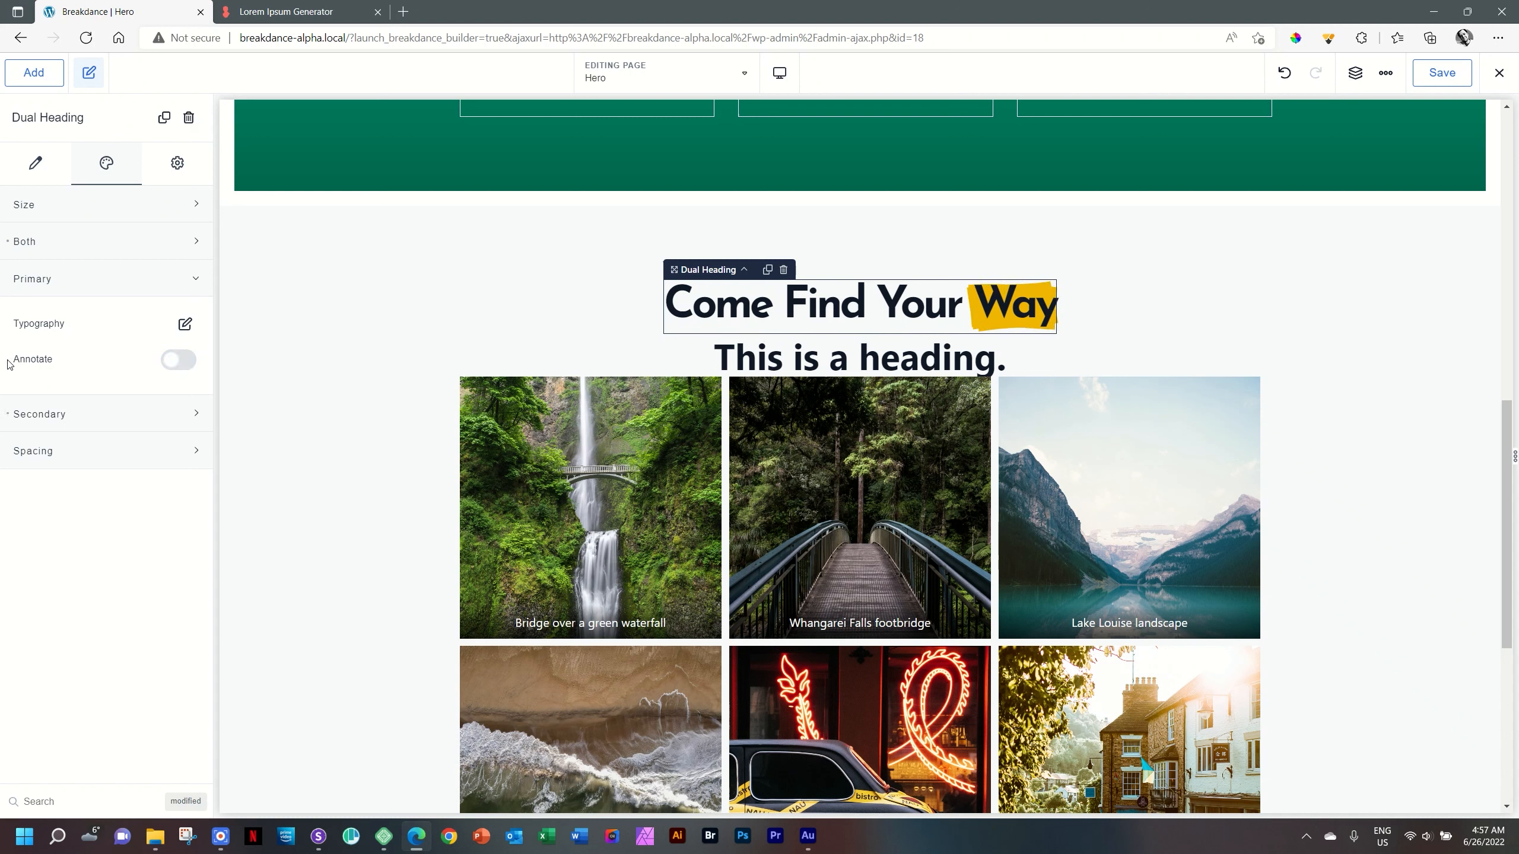
click(196, 279)
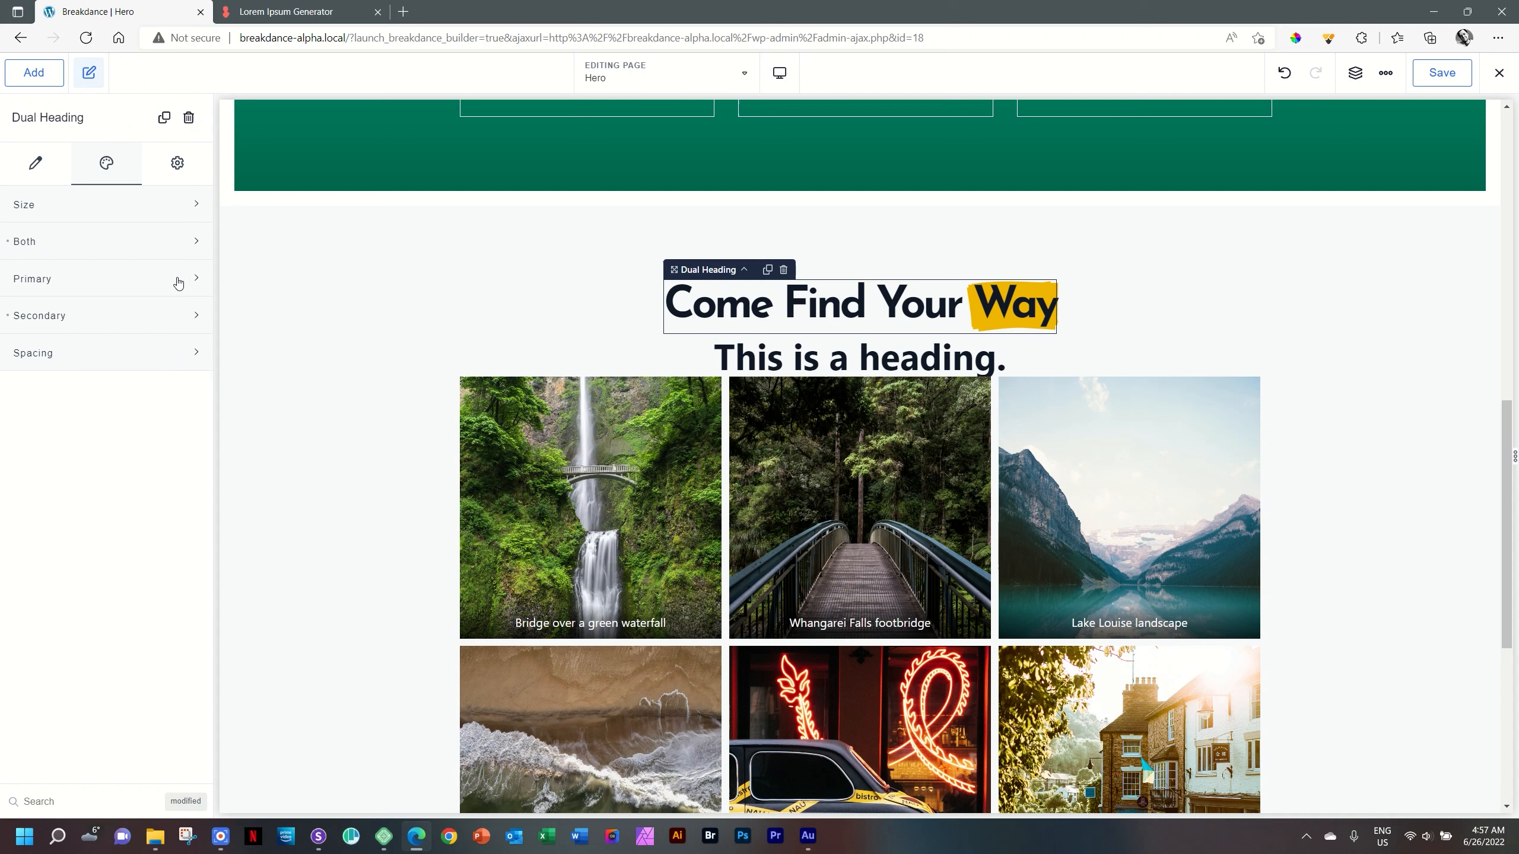
Try the underline, box and circle annotation types on the heading's secondary text, leaving the type at its default
click(186, 314)
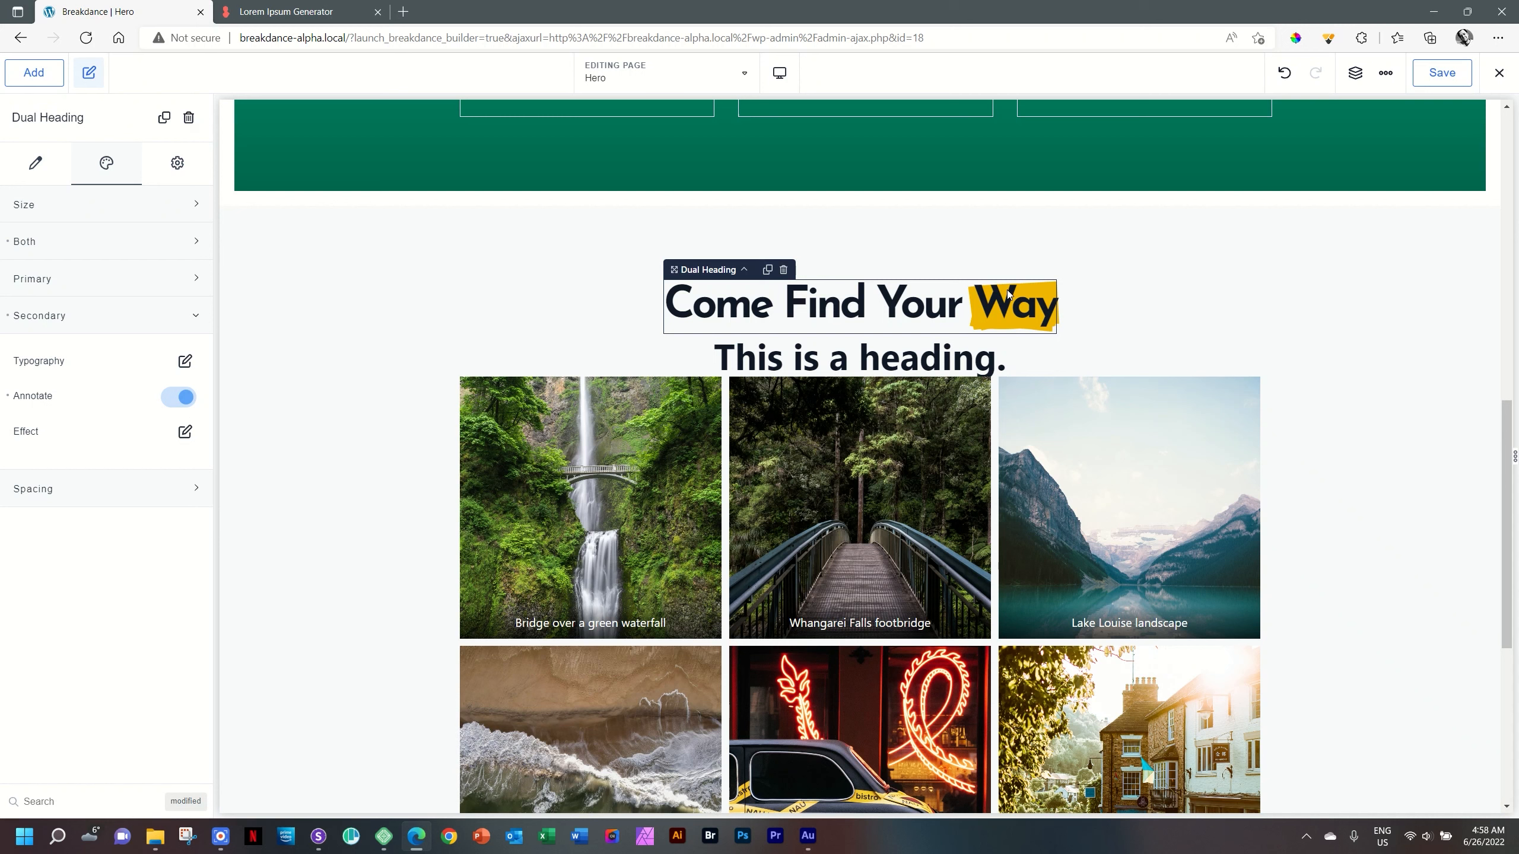
click(185, 431)
click(155, 510)
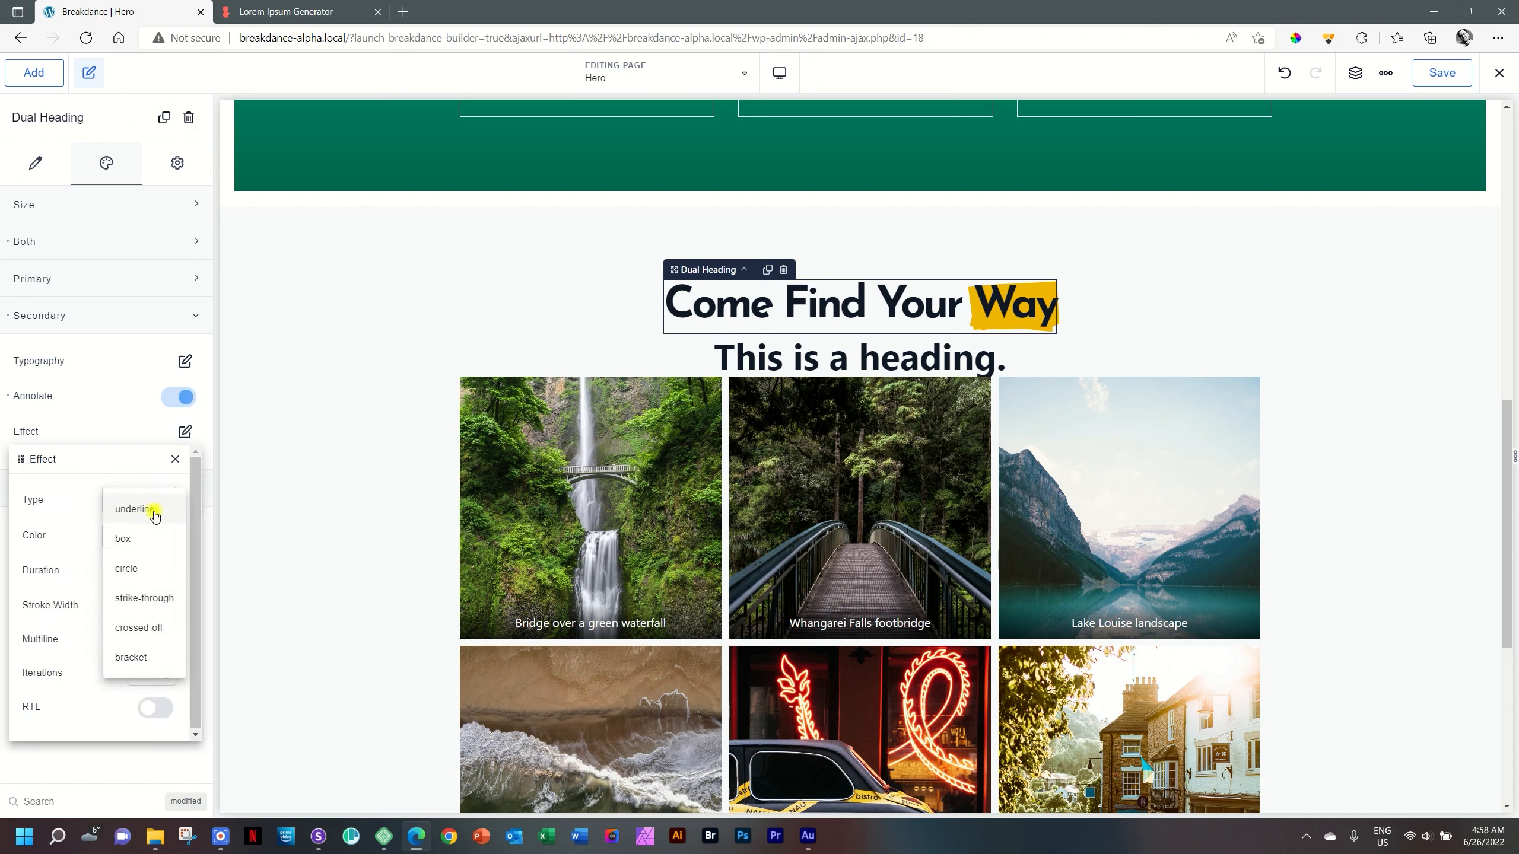
click(155, 510)
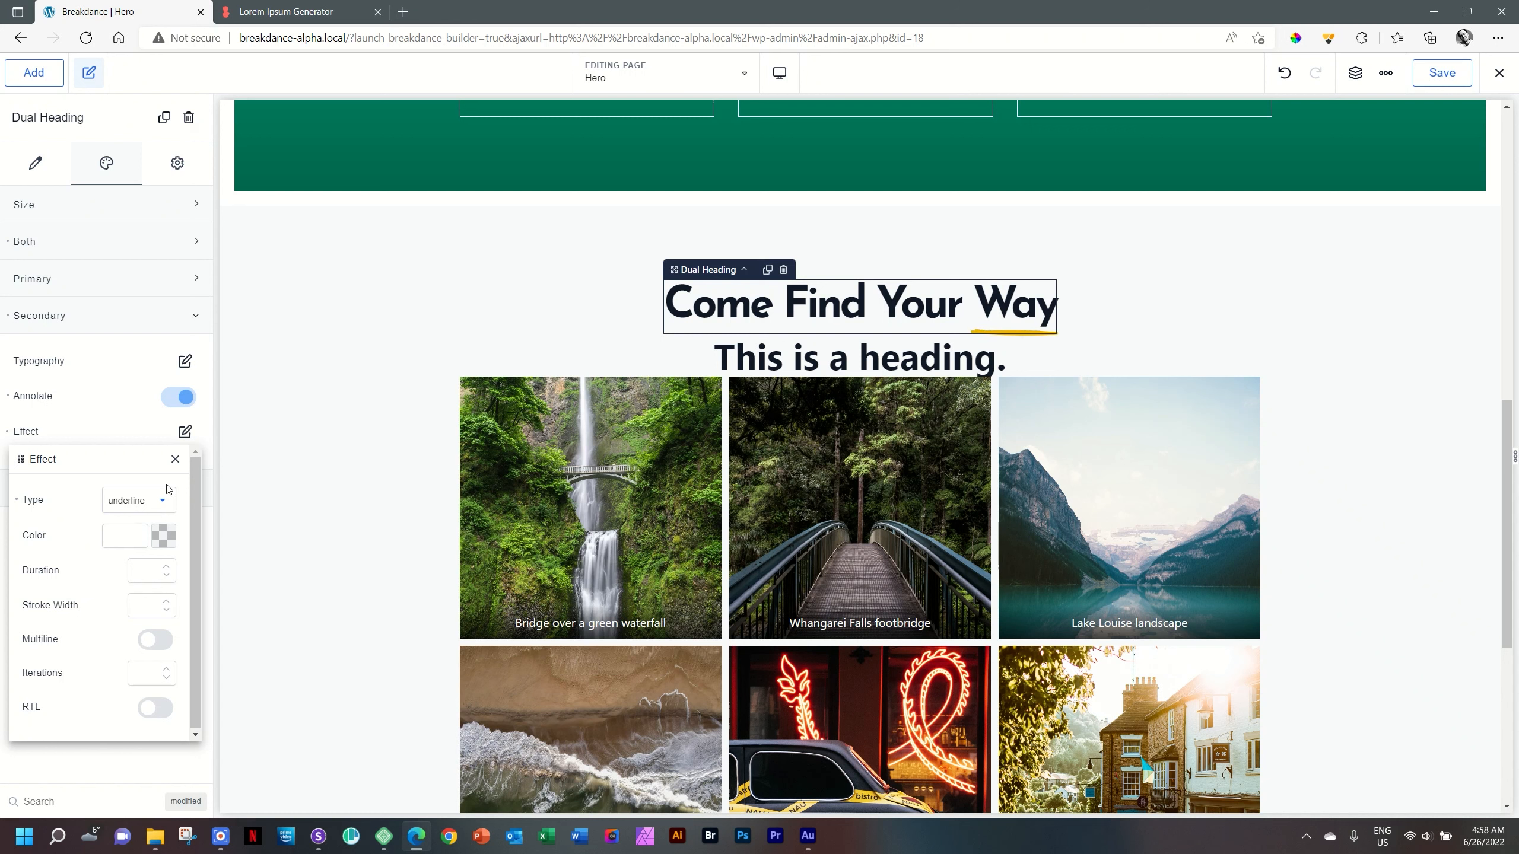
click(159, 499)
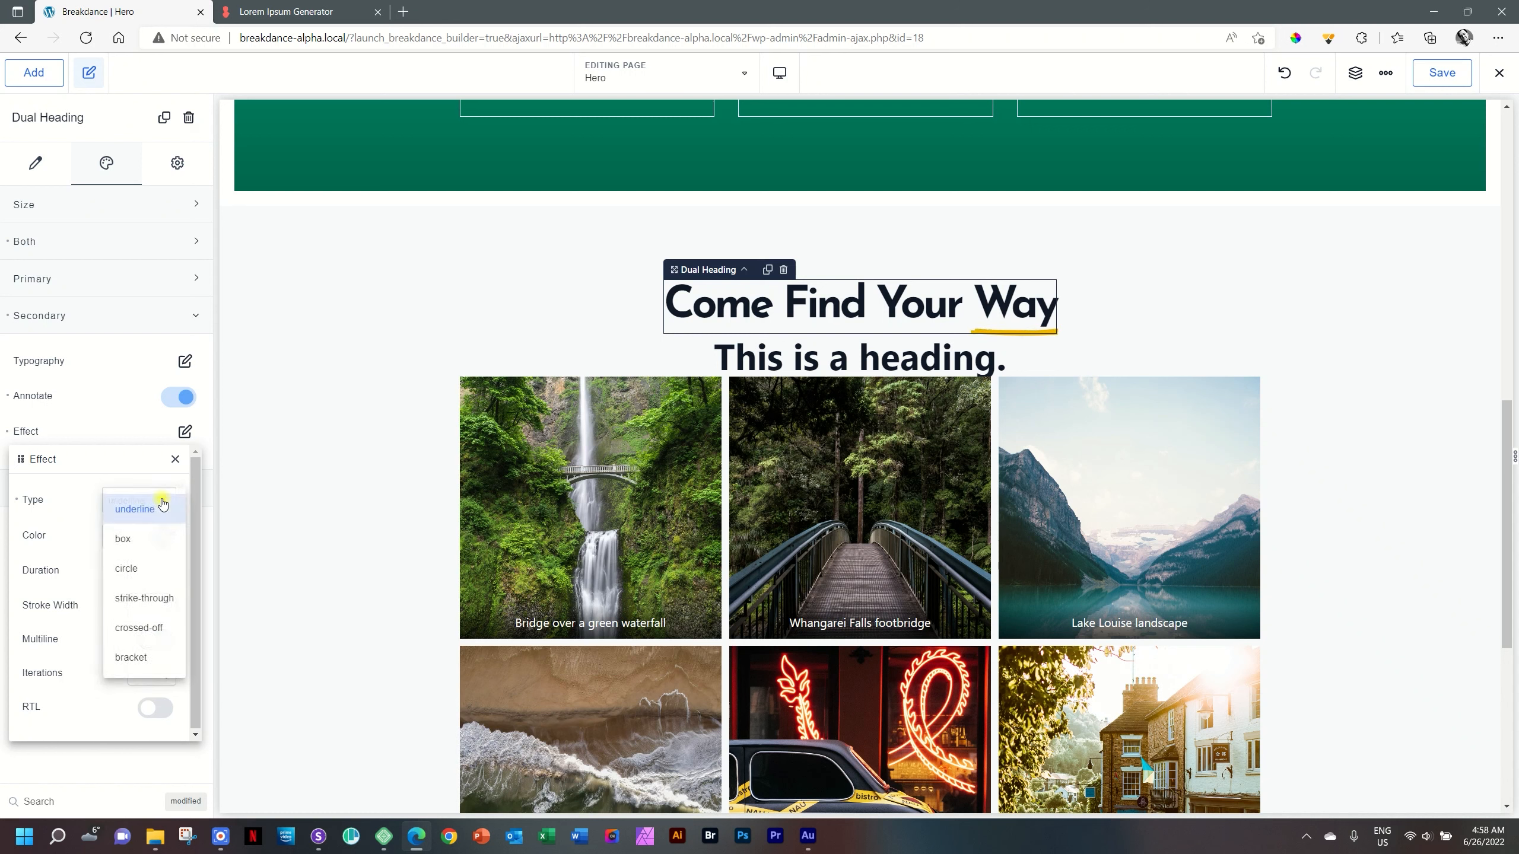
click(154, 540)
click(158, 505)
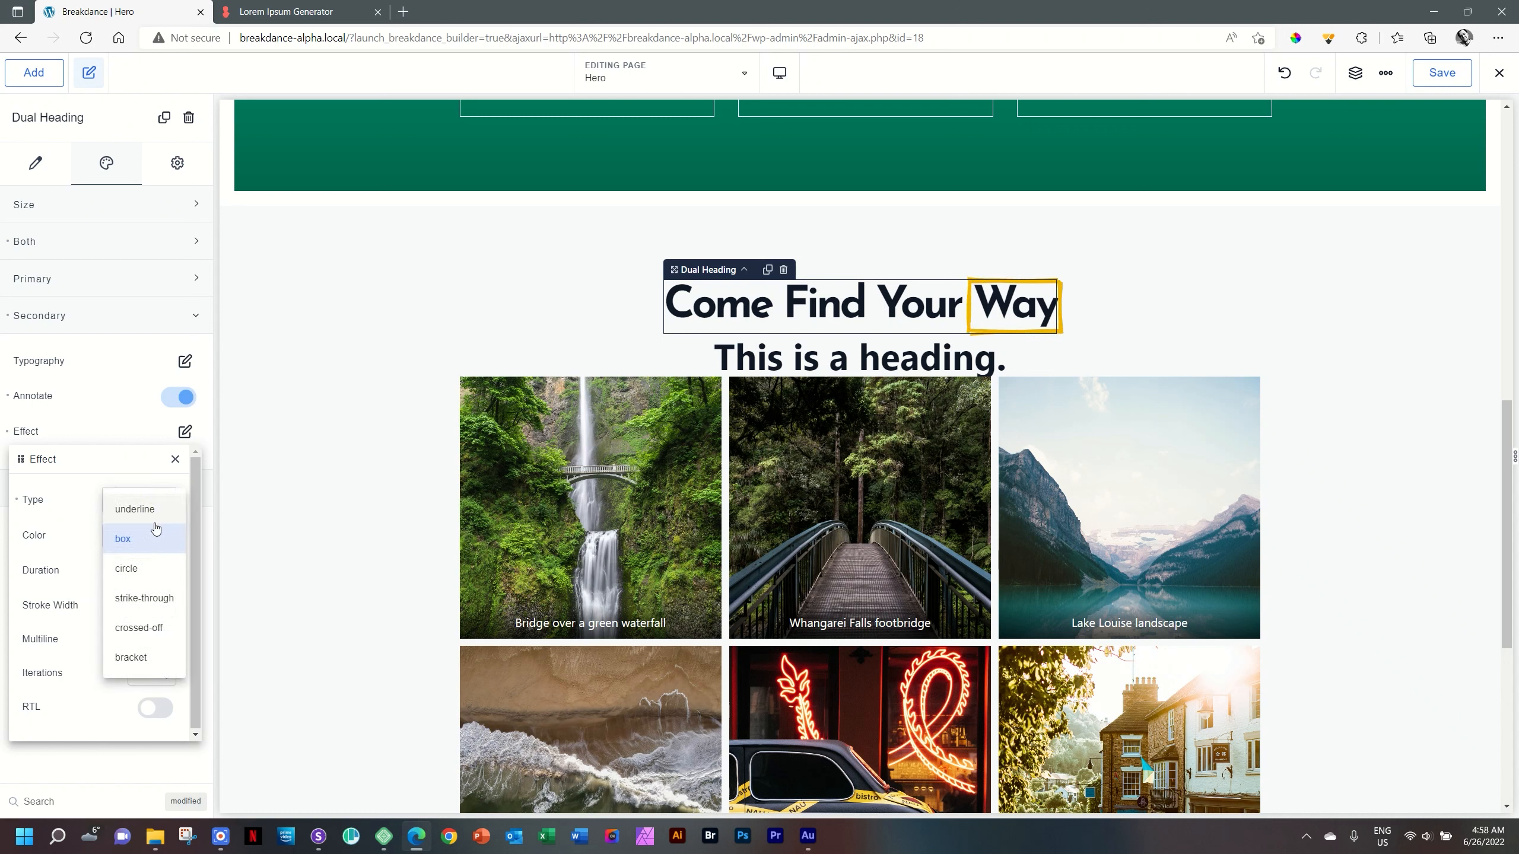
click(154, 574)
click(165, 499)
click(175, 459)
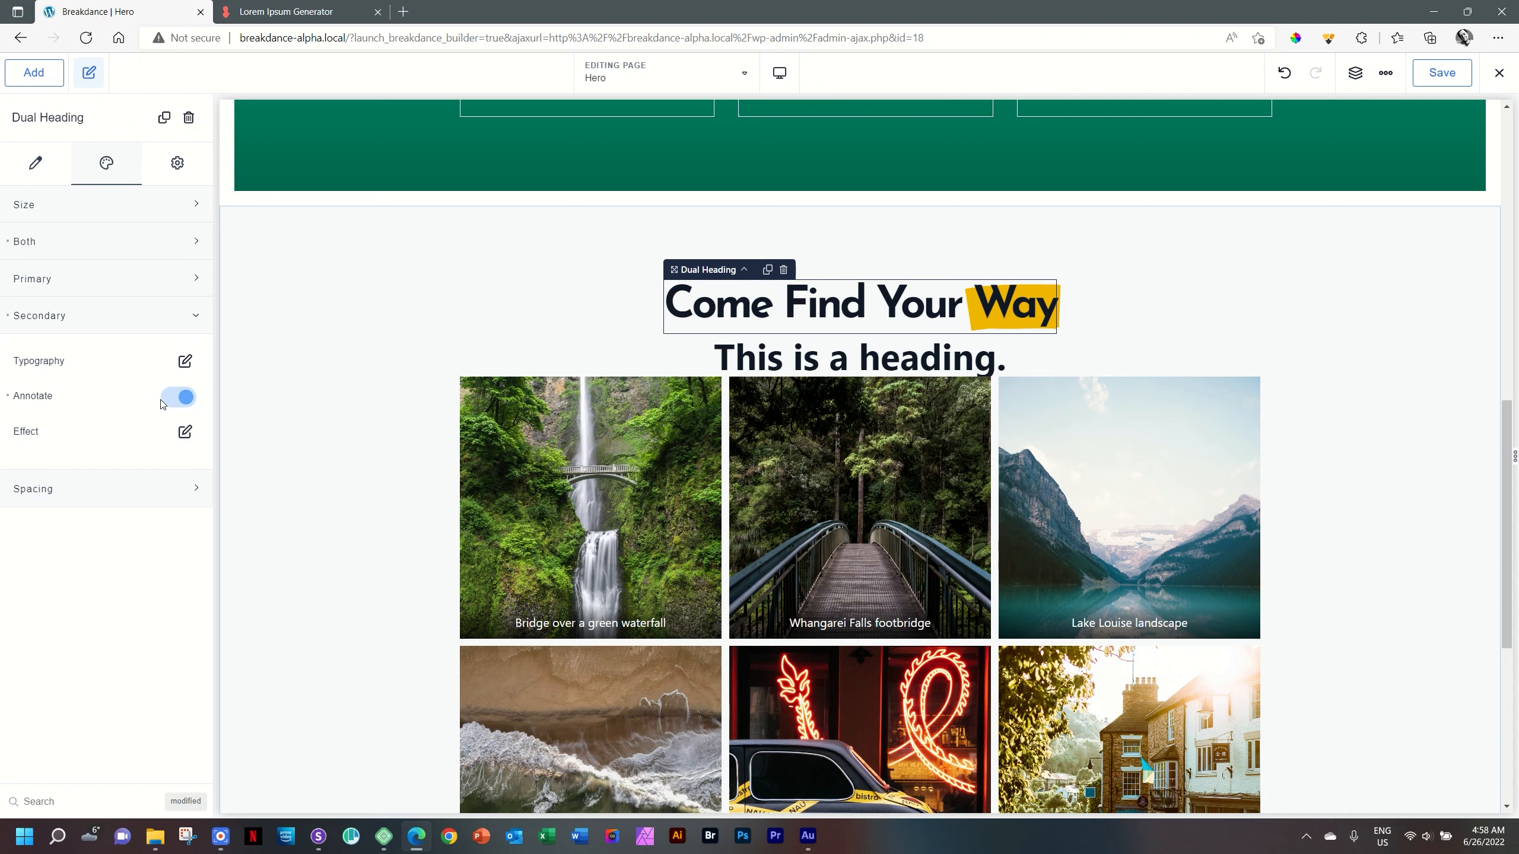
Try enabling annotation on the heading's primary text, view its effect types and turn the annotation back off
click(47, 315)
click(47, 280)
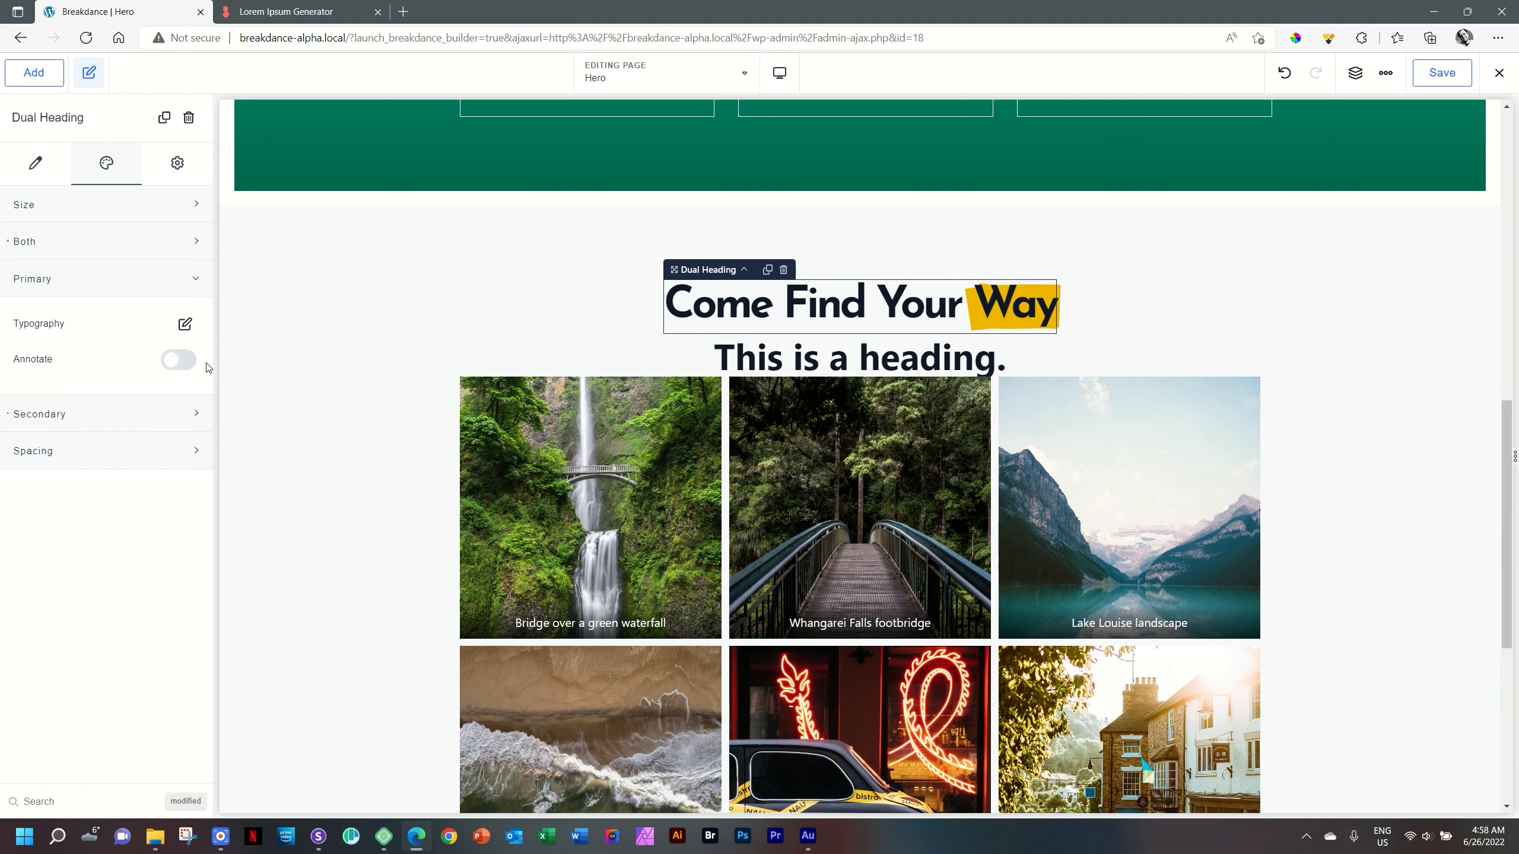
click(179, 359)
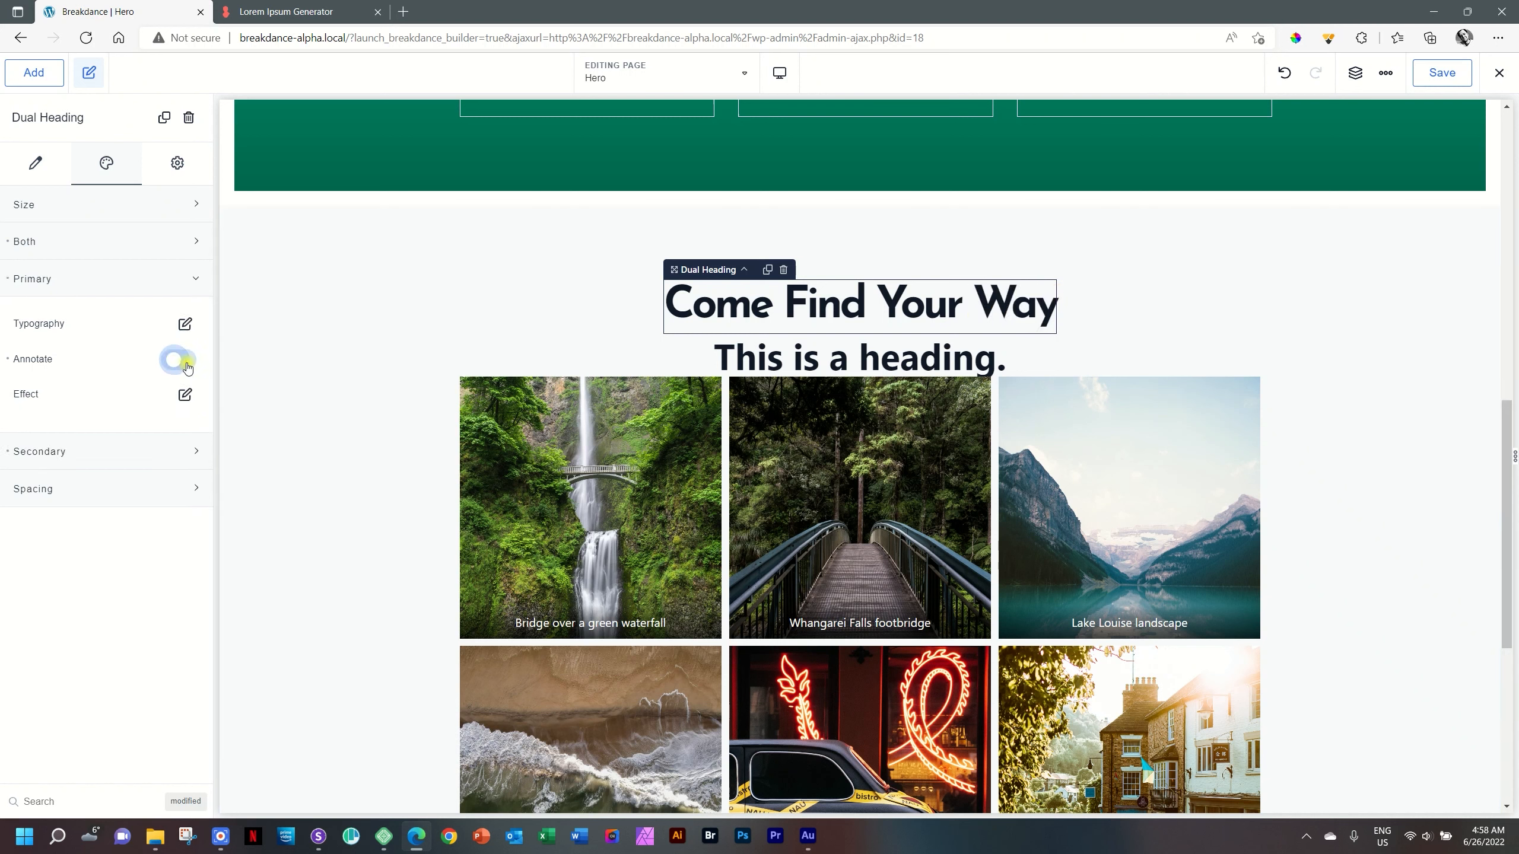
click(184, 394)
click(149, 464)
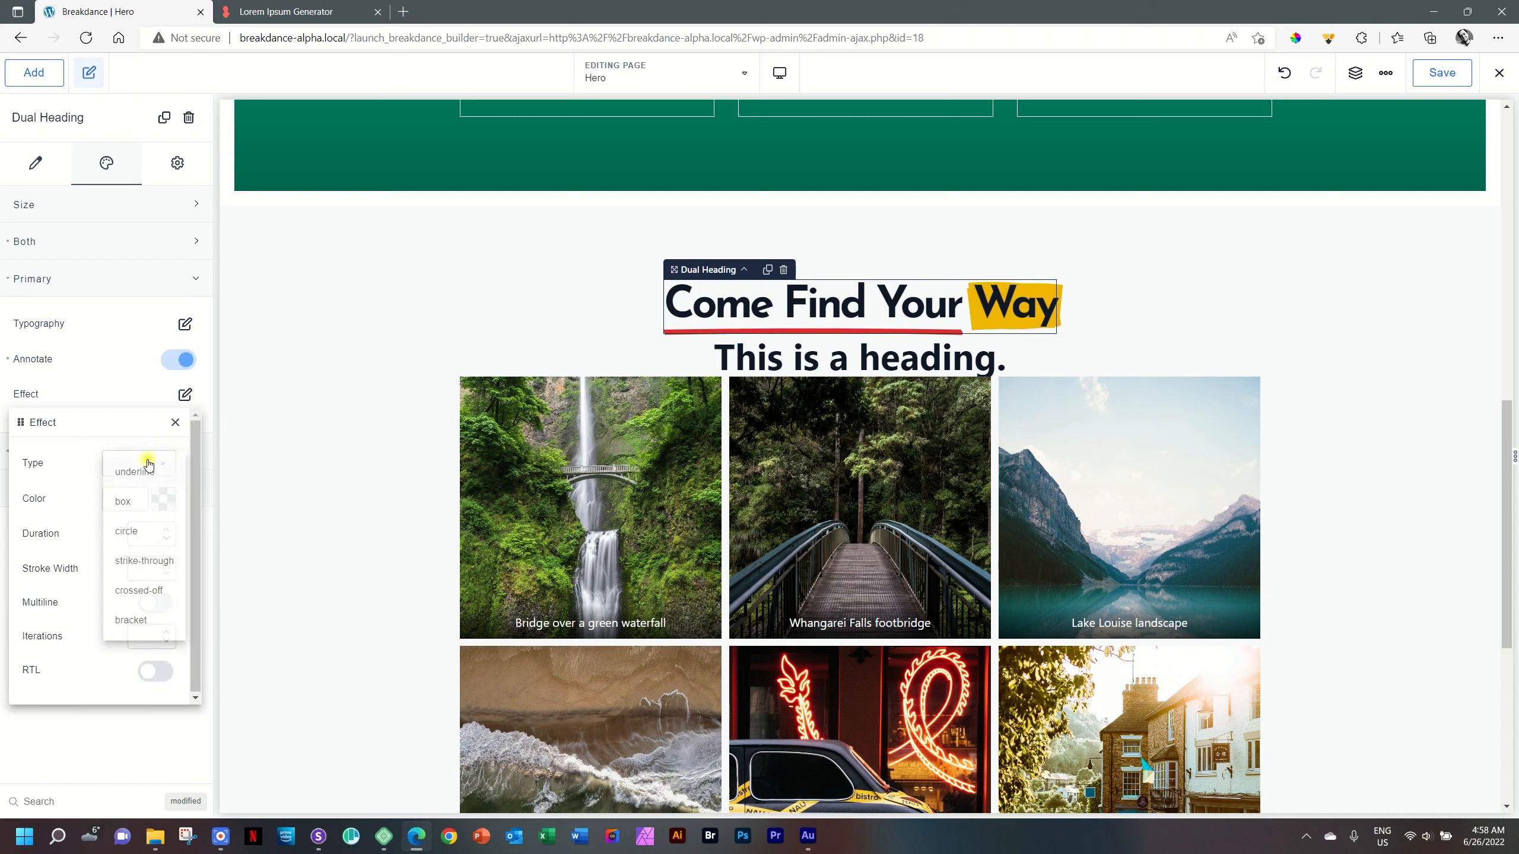
click(175, 422)
click(185, 359)
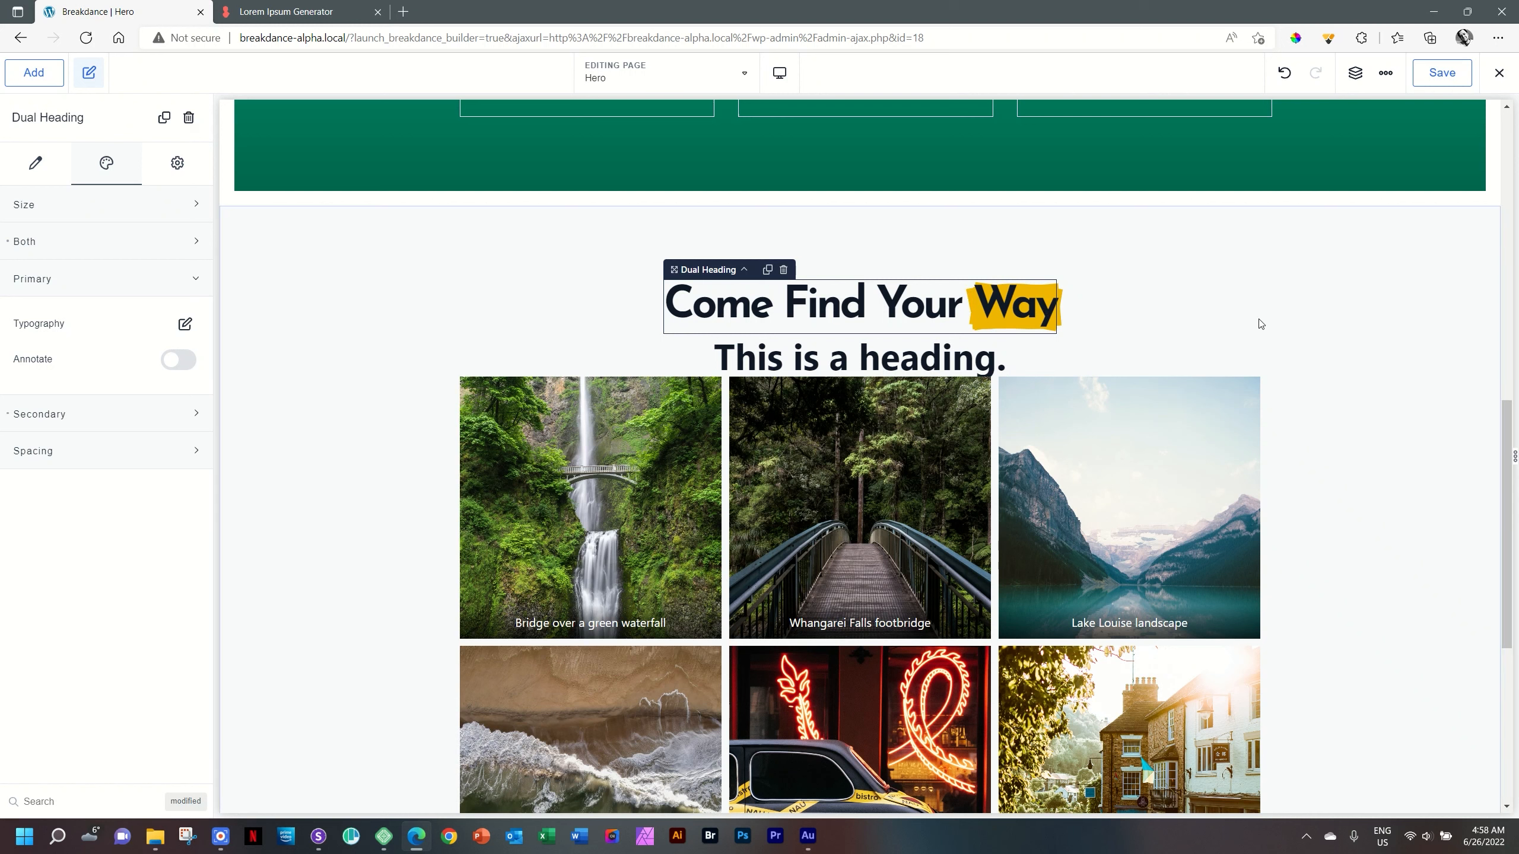
Try the secondary style on the words "Come Find Your", turn it back off and return to the heading's design settings
click(42, 173)
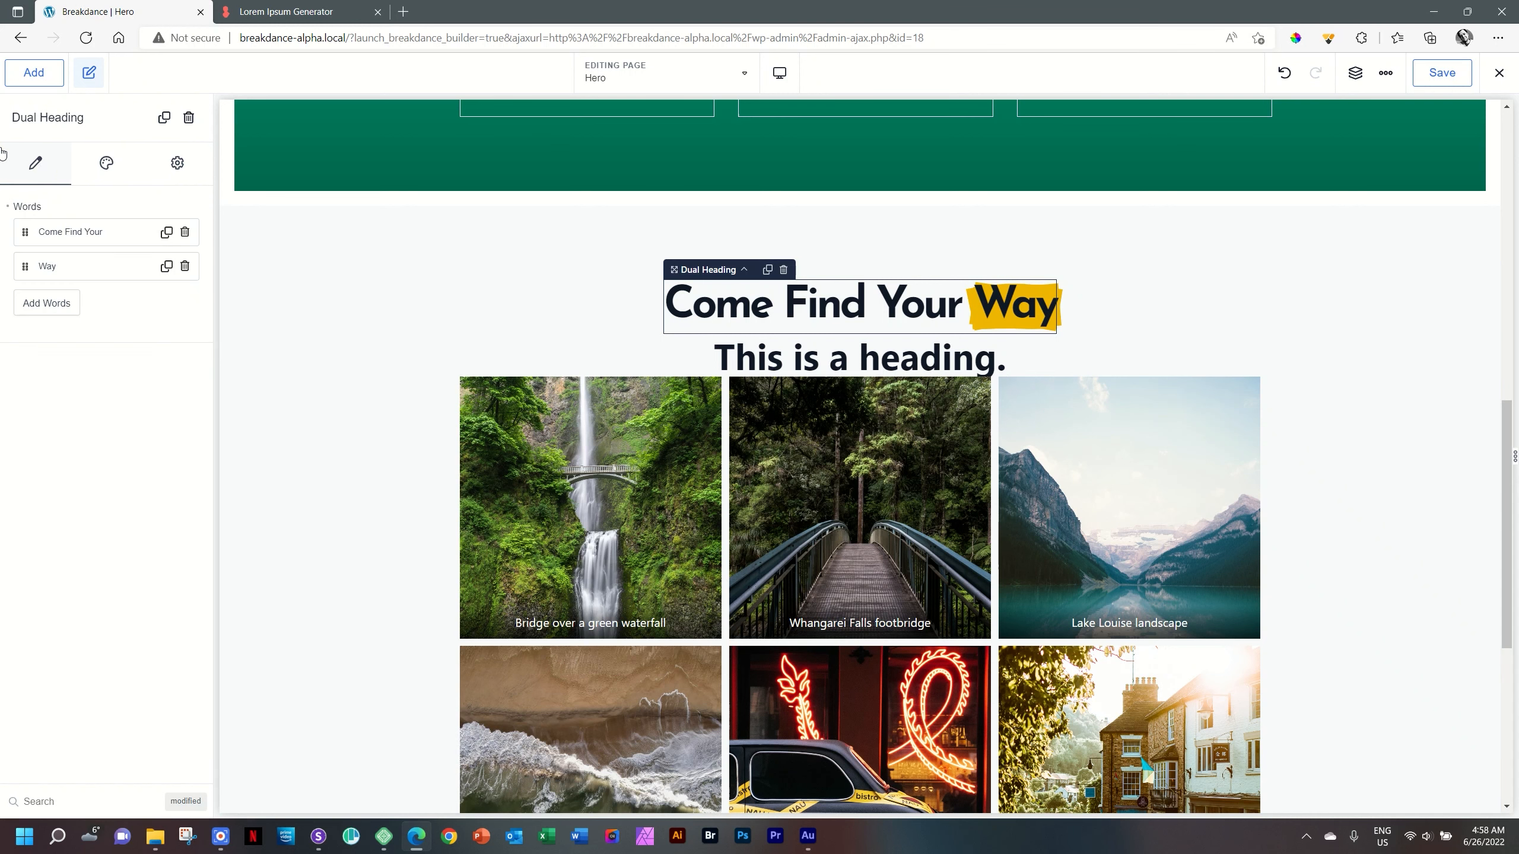
click(64, 232)
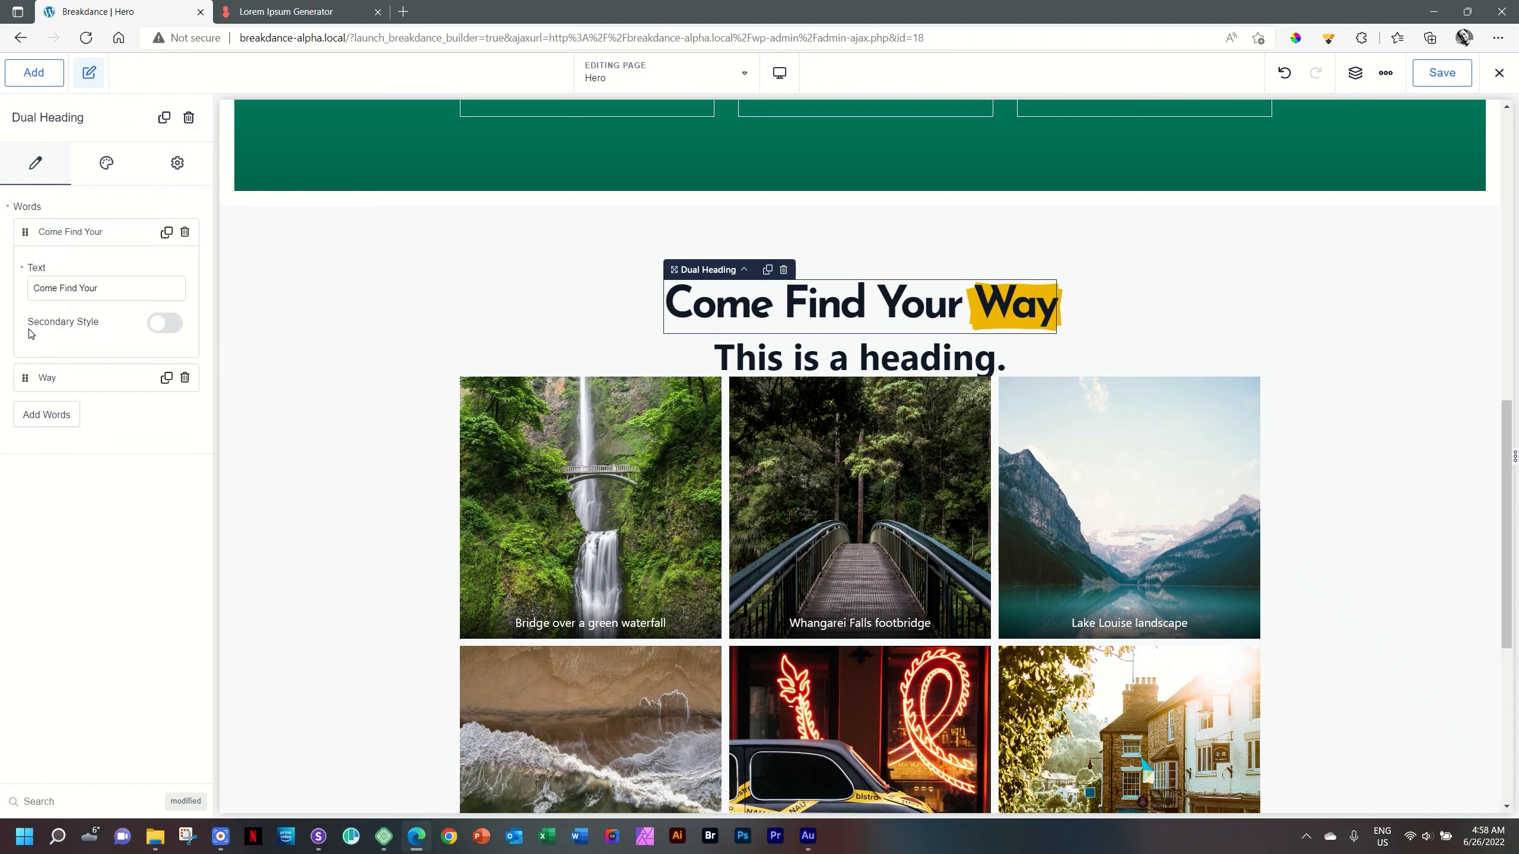
click(170, 328)
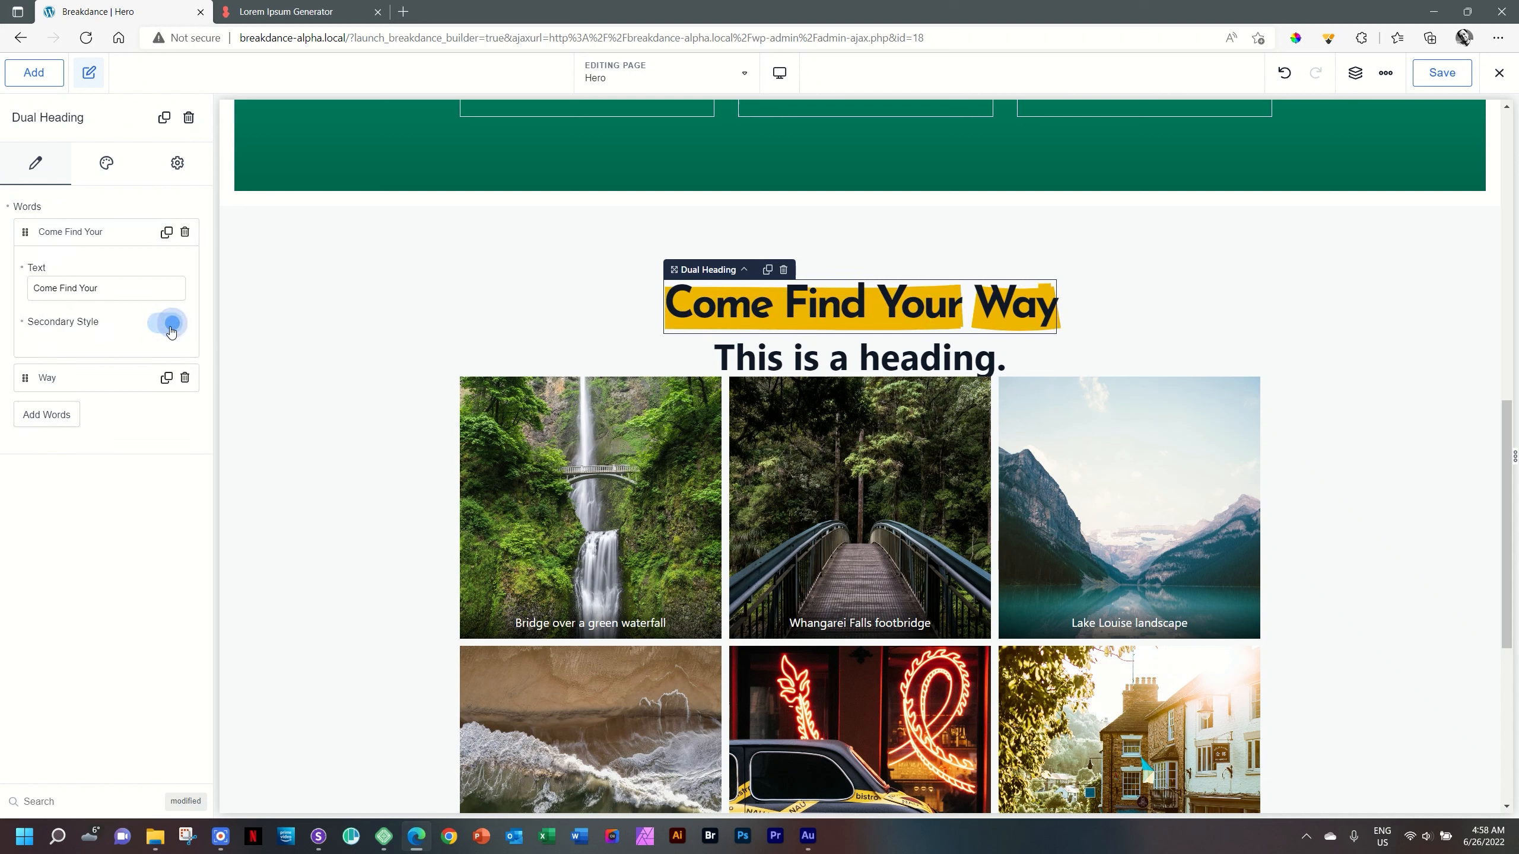
click(170, 329)
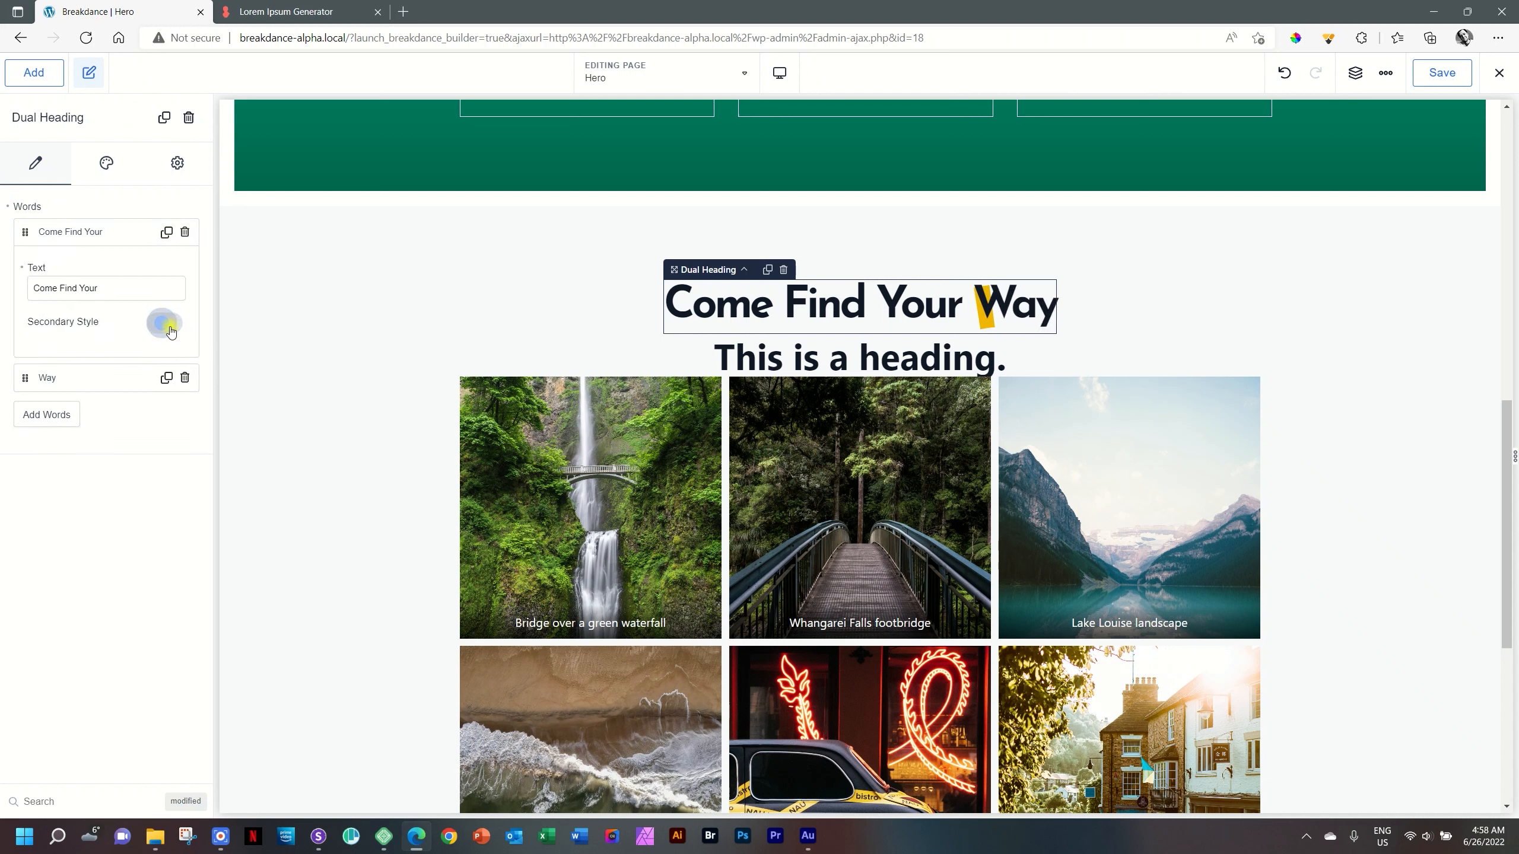
click(106, 162)
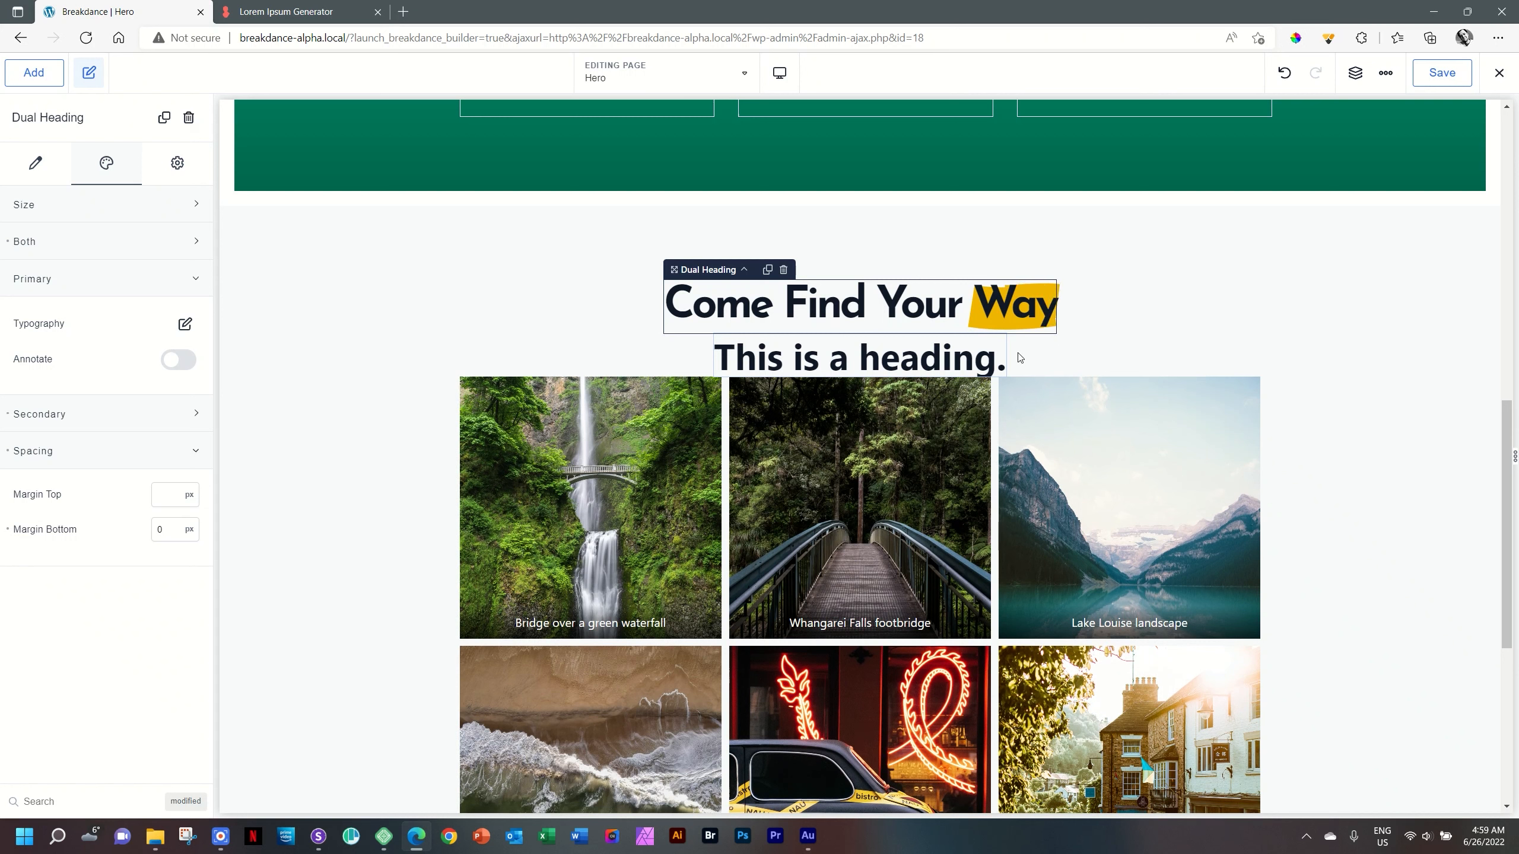
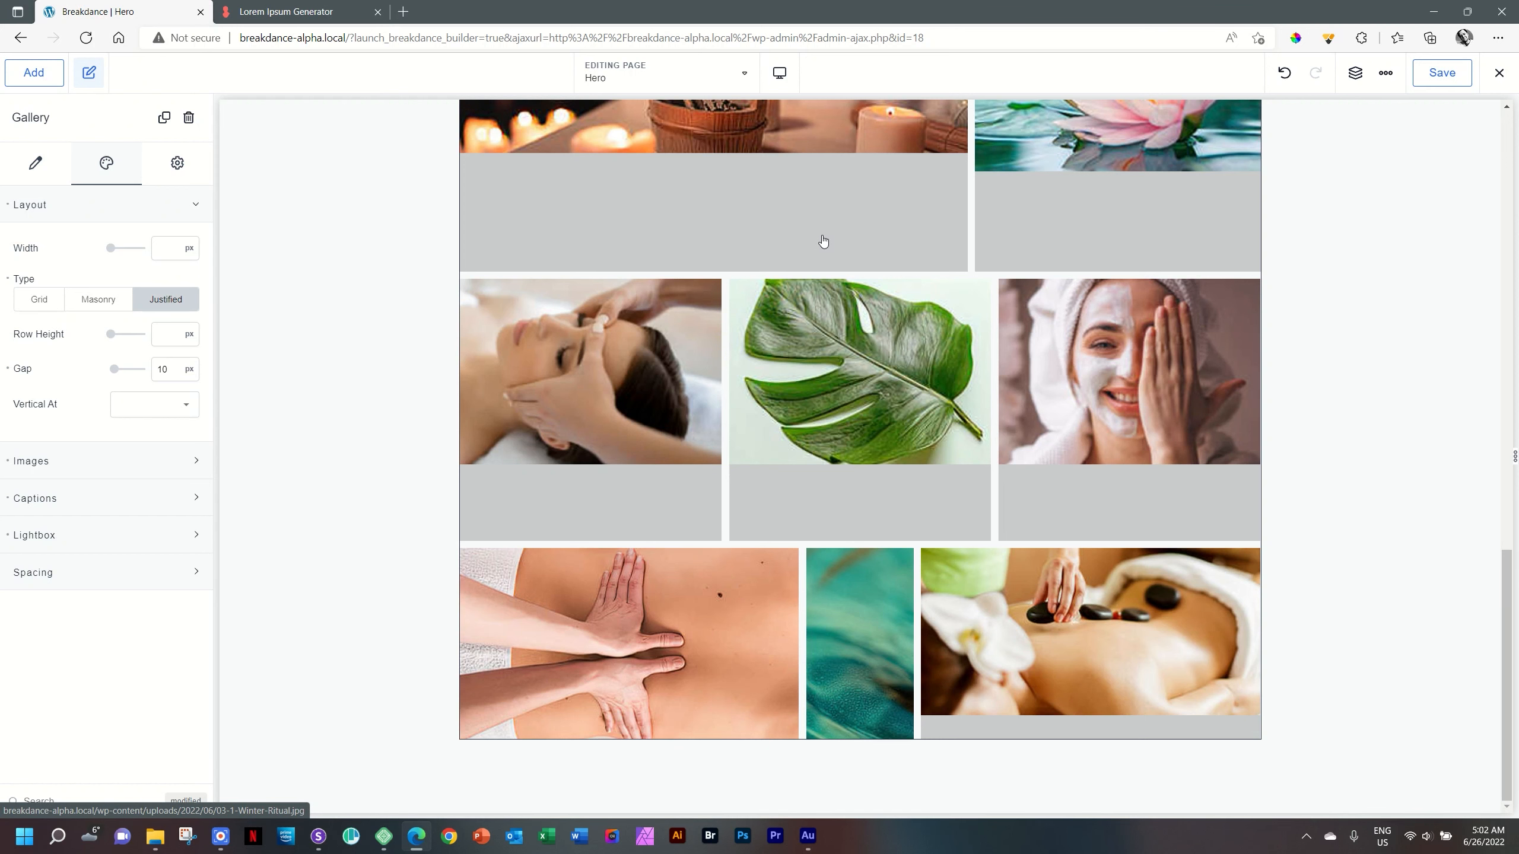
Set the gallery's layout type to Grid and try a width of 1120 px, clearing the width again
click(39, 299)
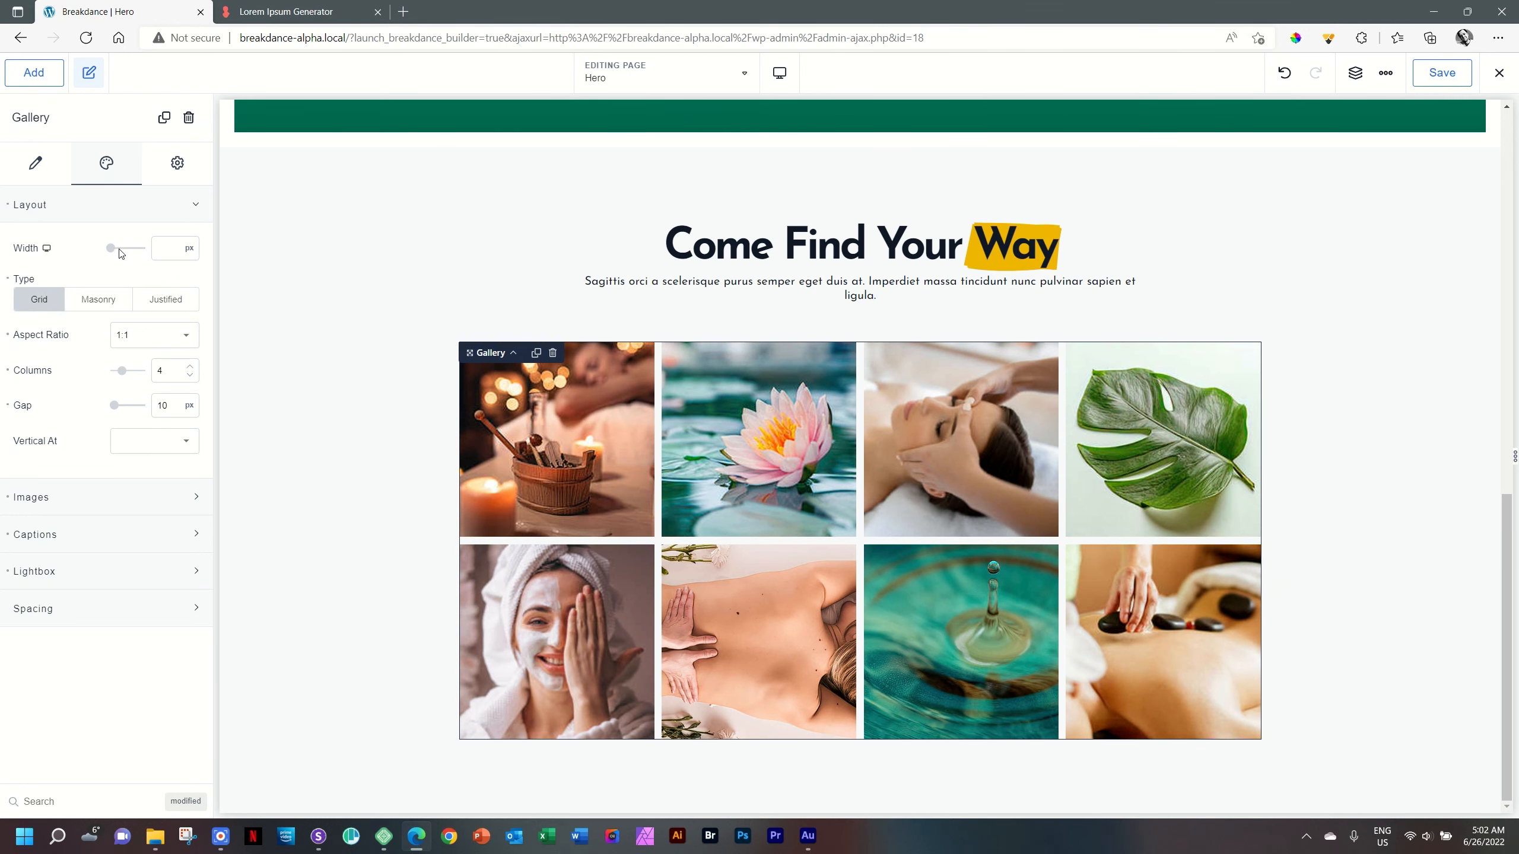
drag(112, 253, 174, 252)
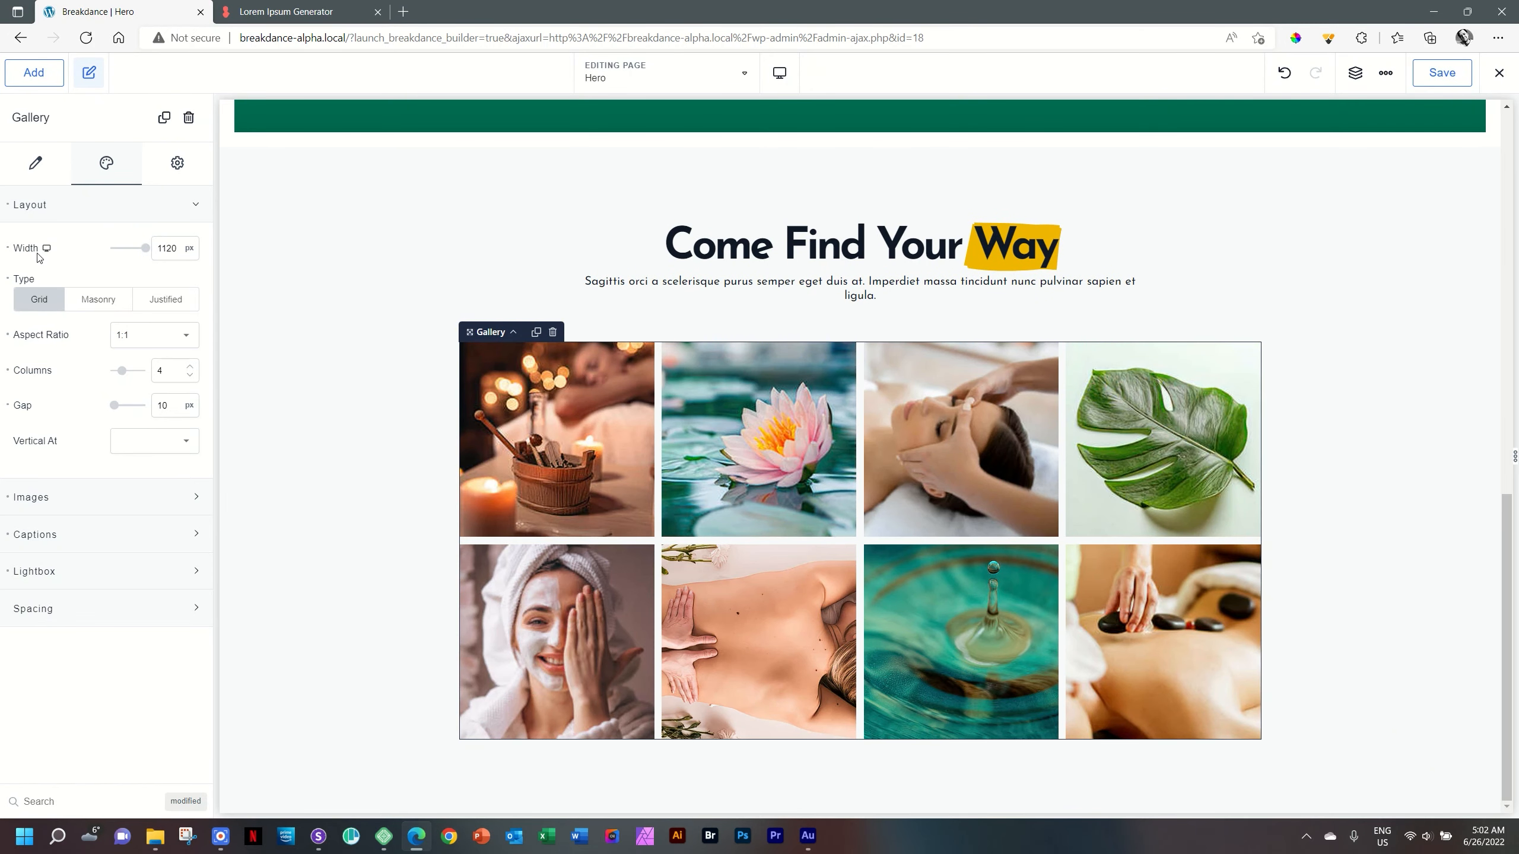
click(9, 250)
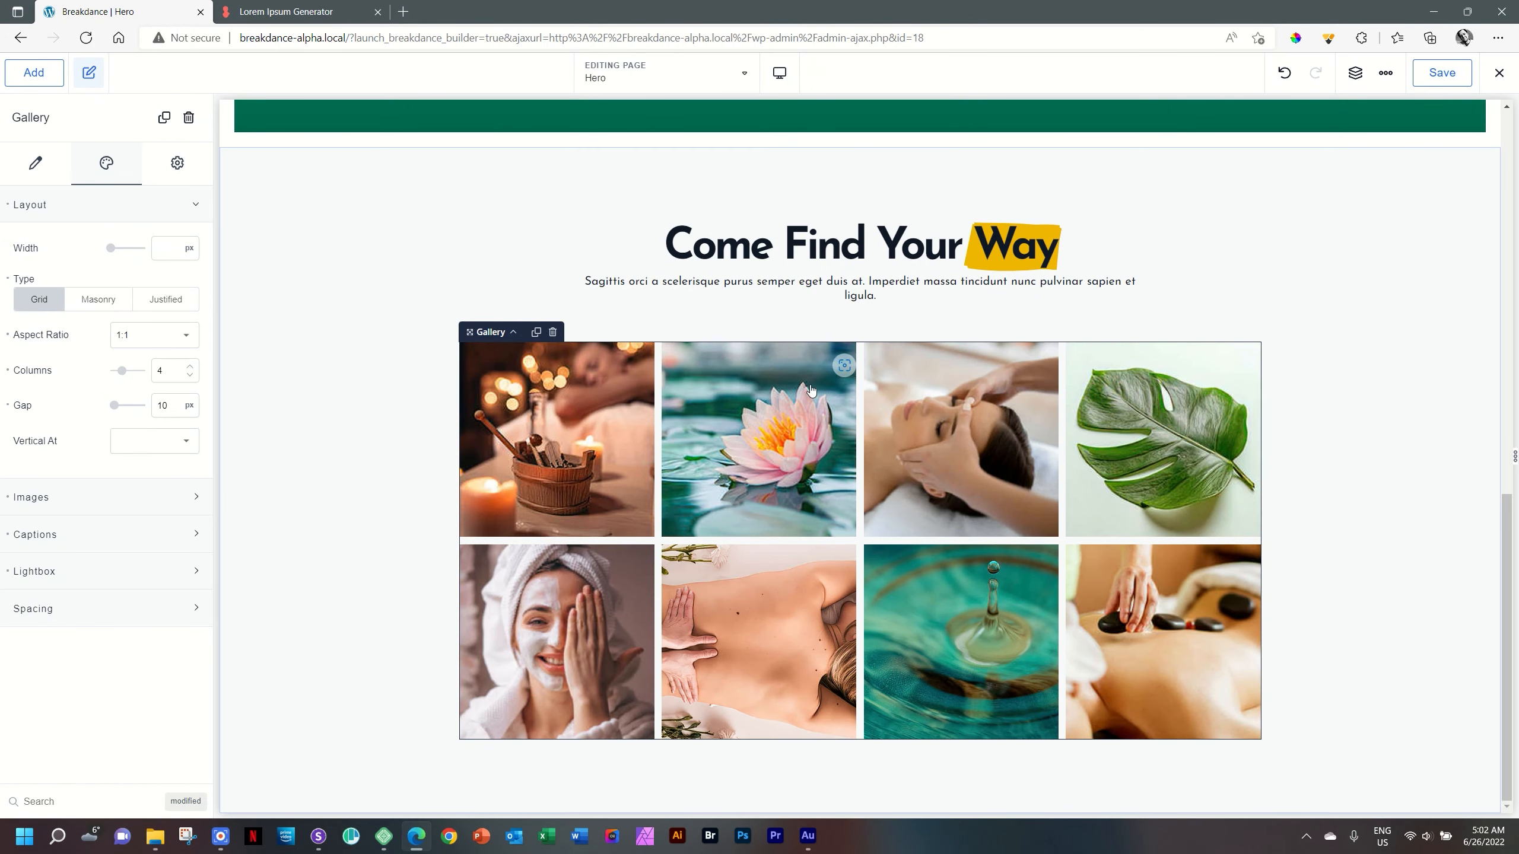
Try a different aspect ratio for the gallery grid and set it back to 1:1
click(130, 338)
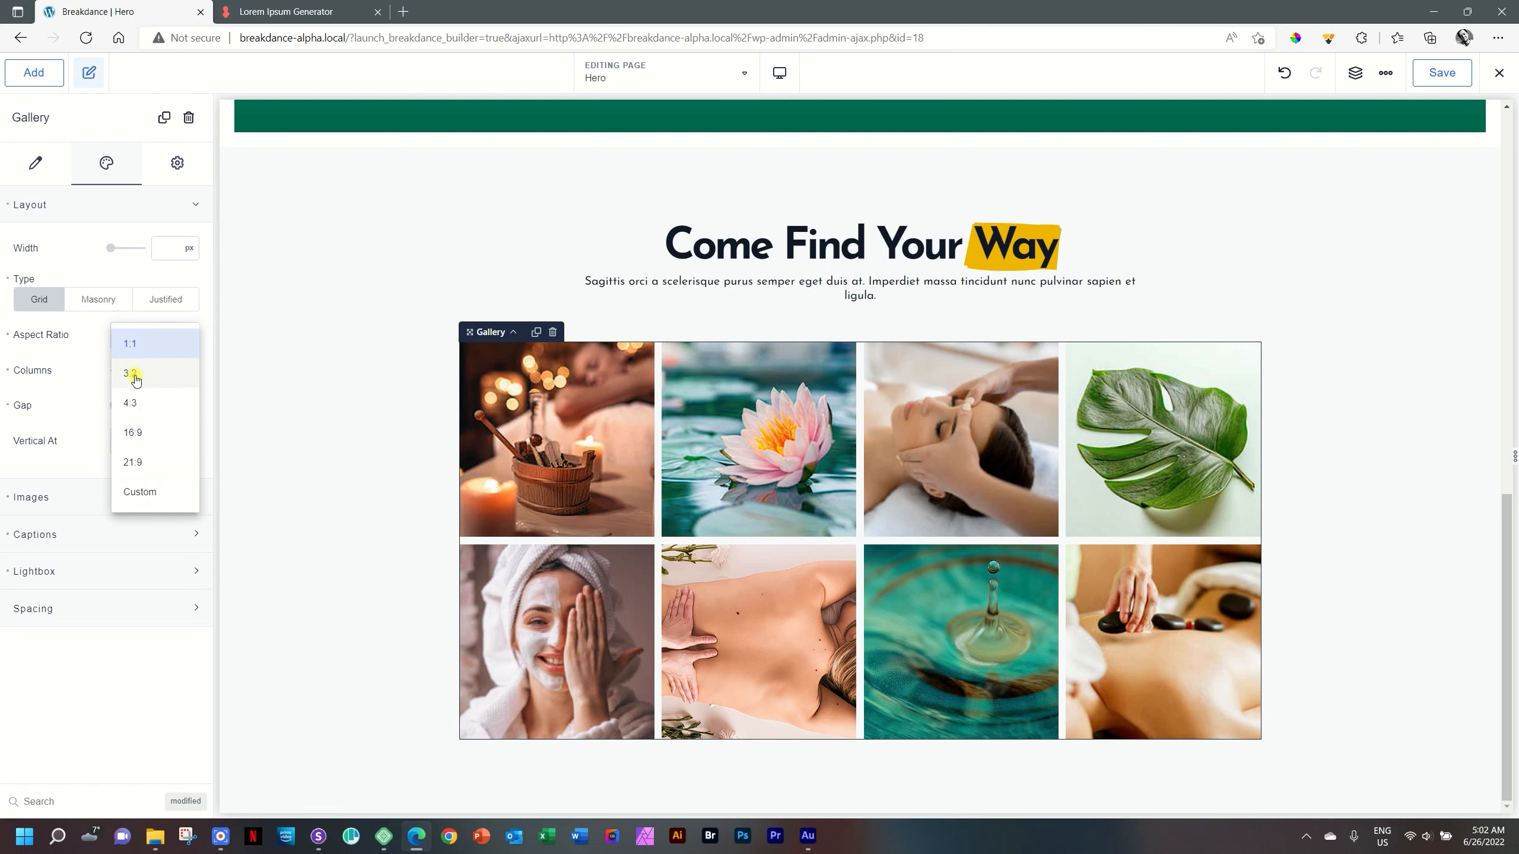
click(132, 371)
click(153, 346)
click(138, 346)
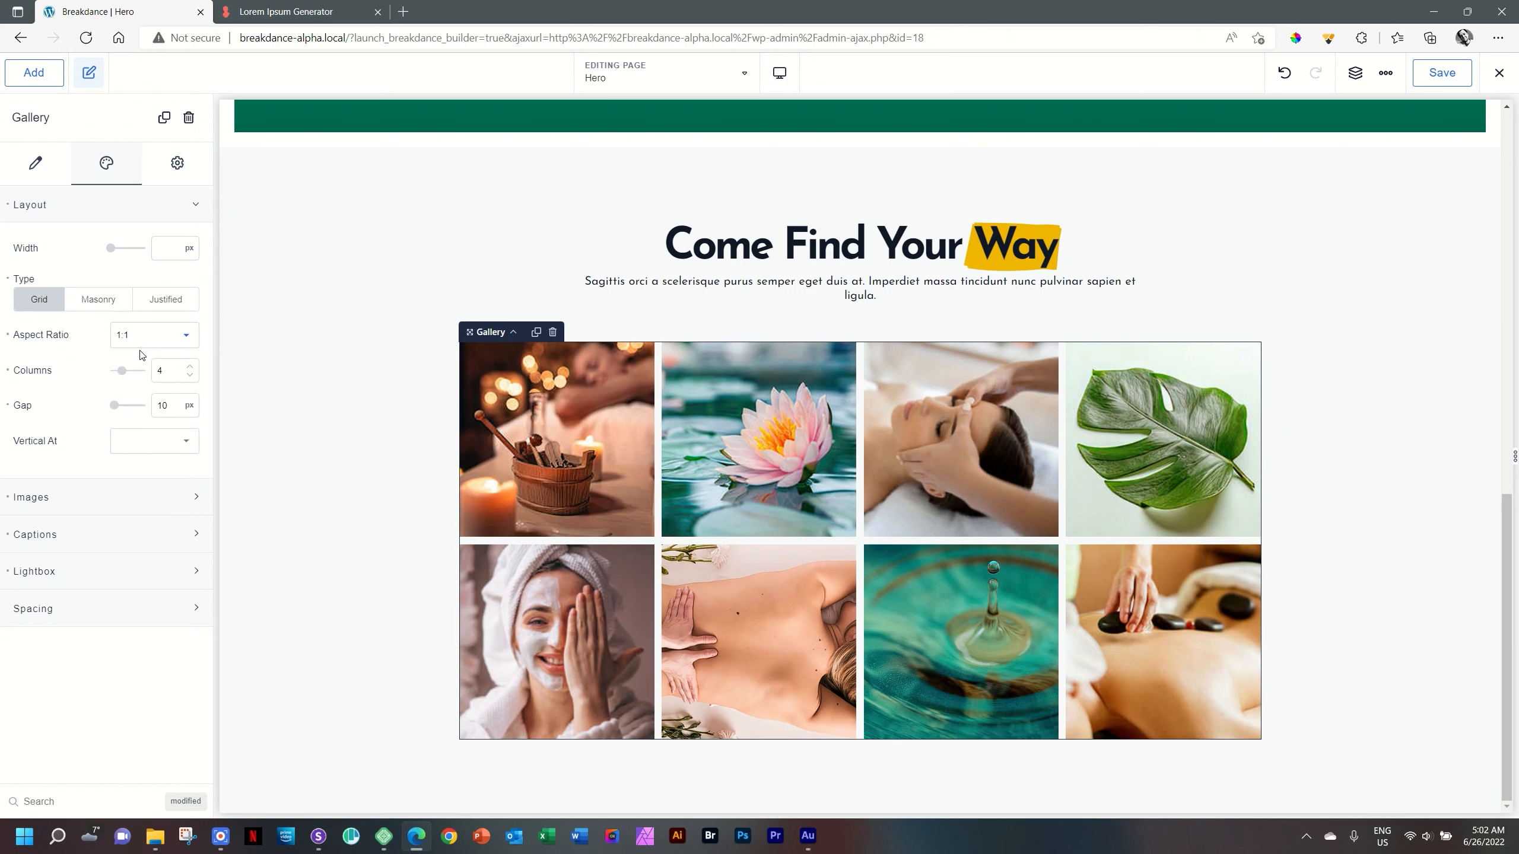
Remove the gap between the gallery images by clearing its value, and view the Vertical At breakpoint options without choosing one
drag(113, 405, 25, 409)
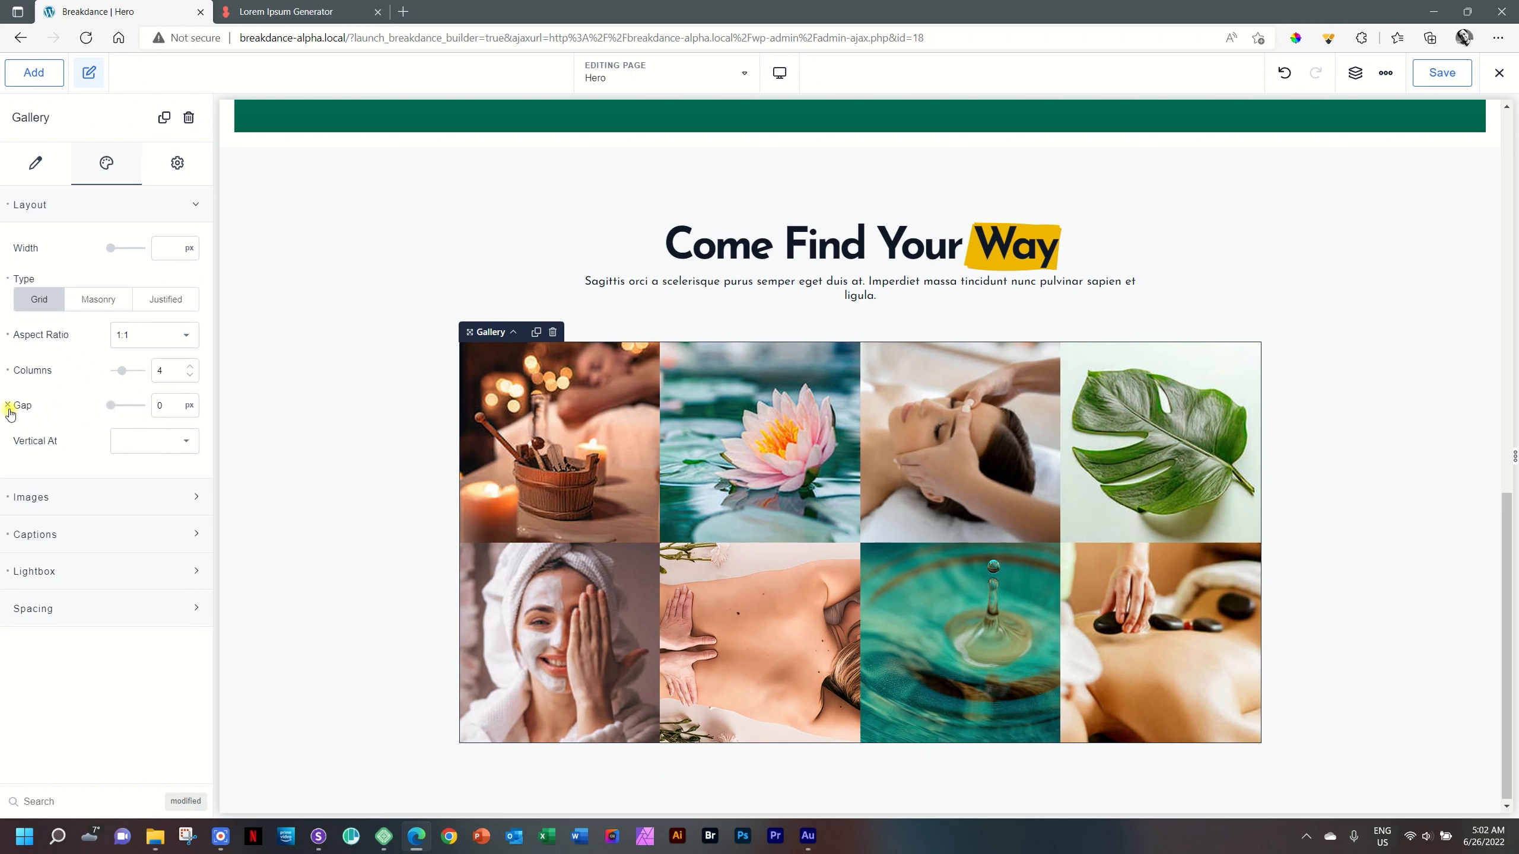
click(8, 407)
click(176, 443)
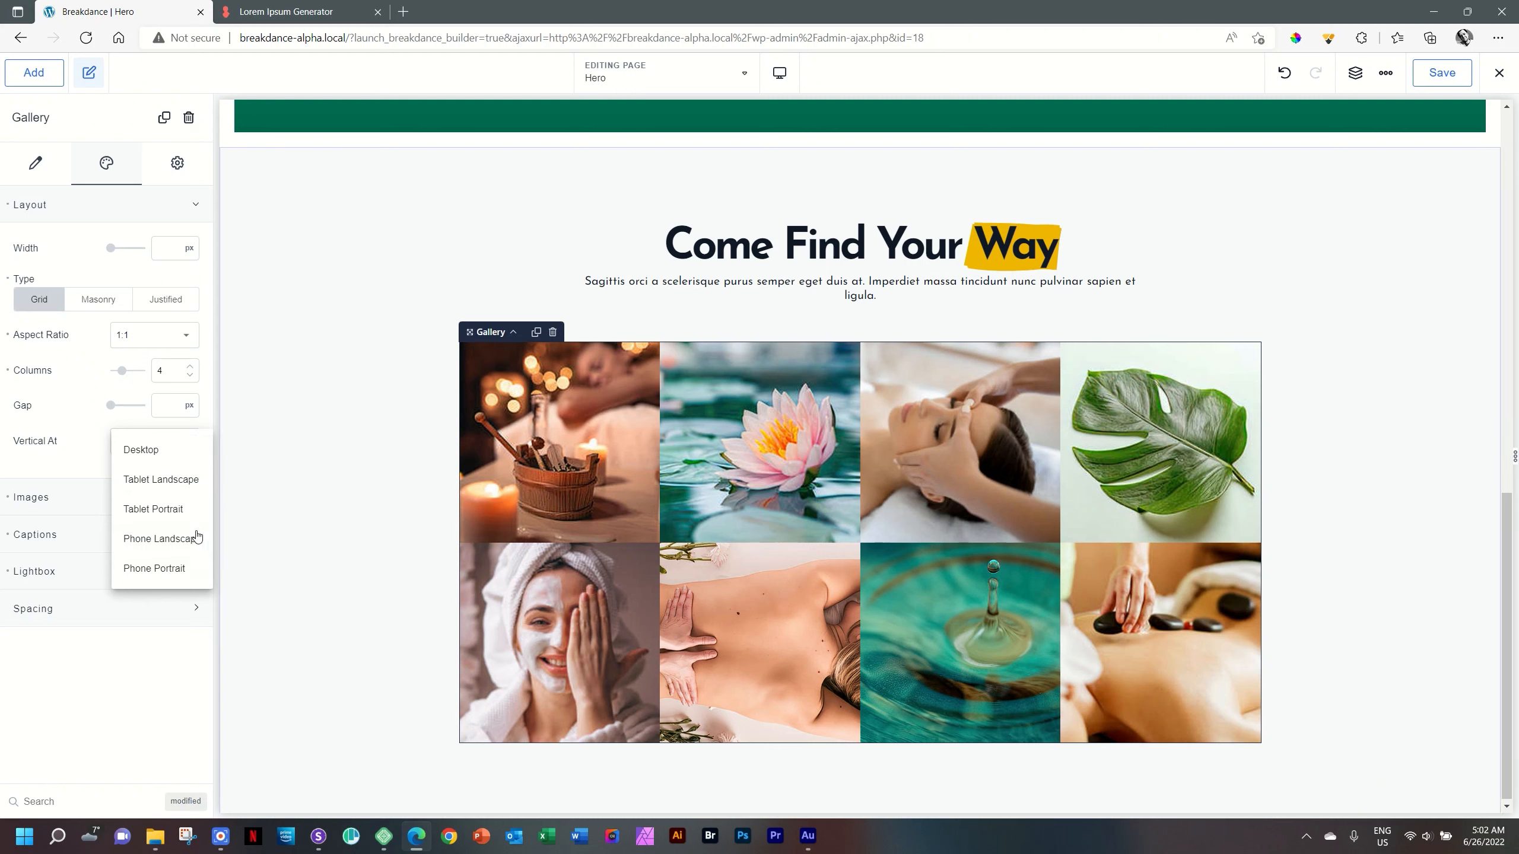
click(82, 449)
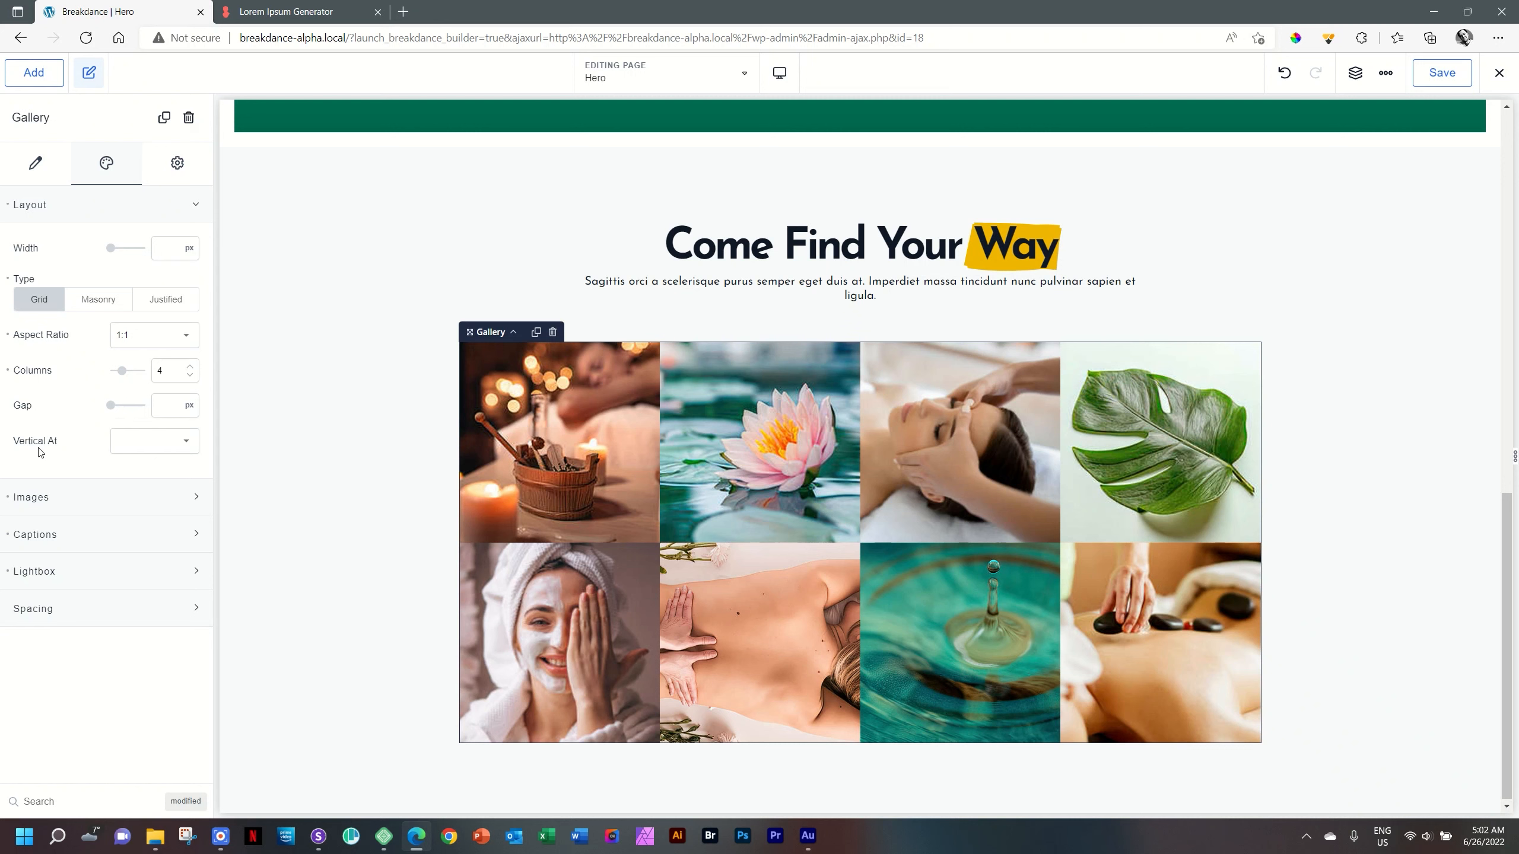
Set the hover animation of the gallery images to Slide Left
click(93, 213)
click(62, 240)
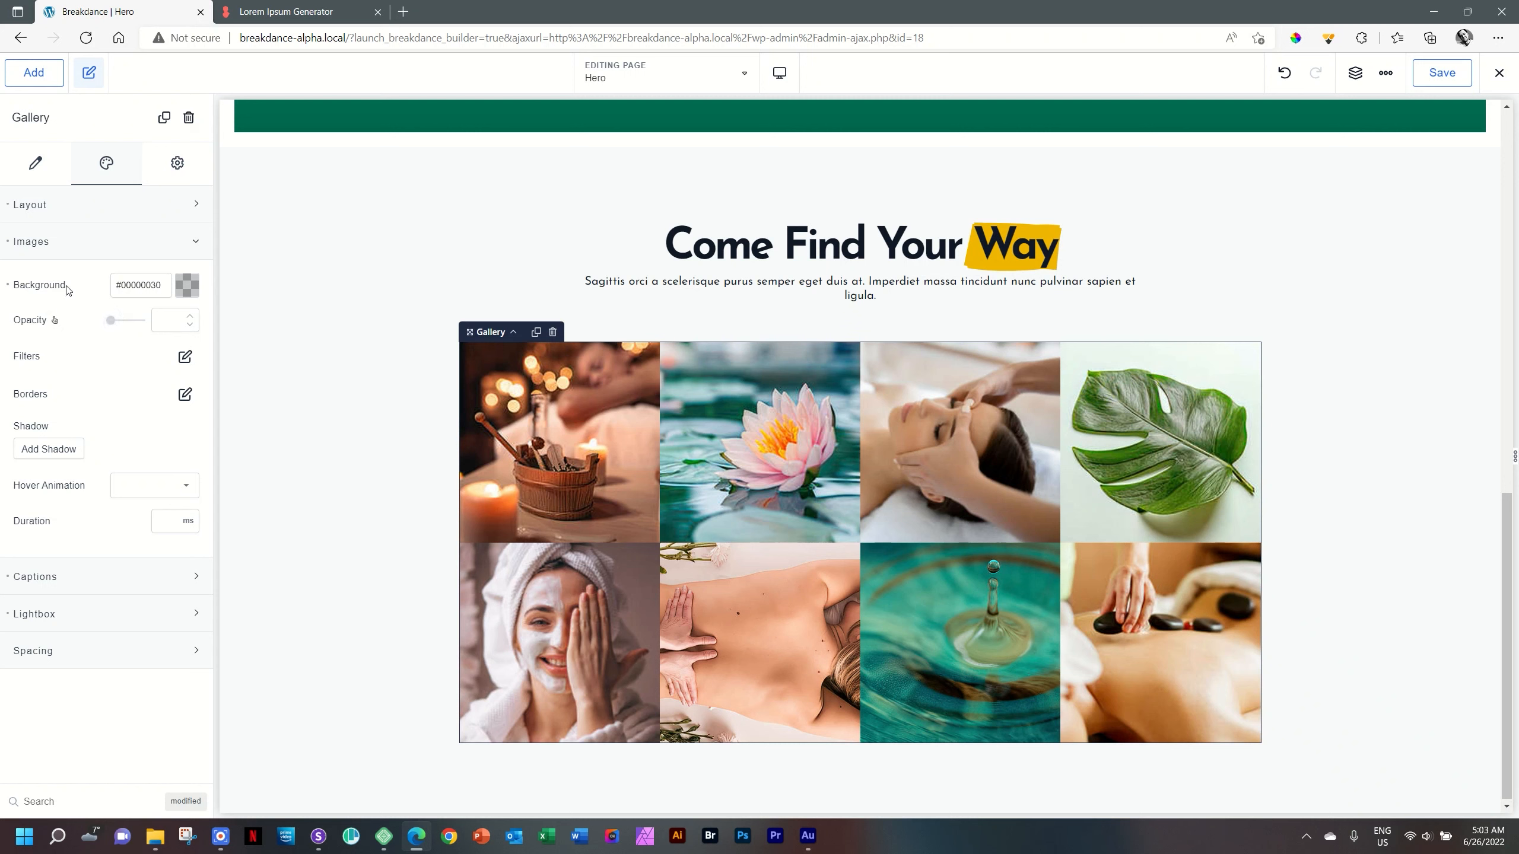
click(56, 320)
click(179, 496)
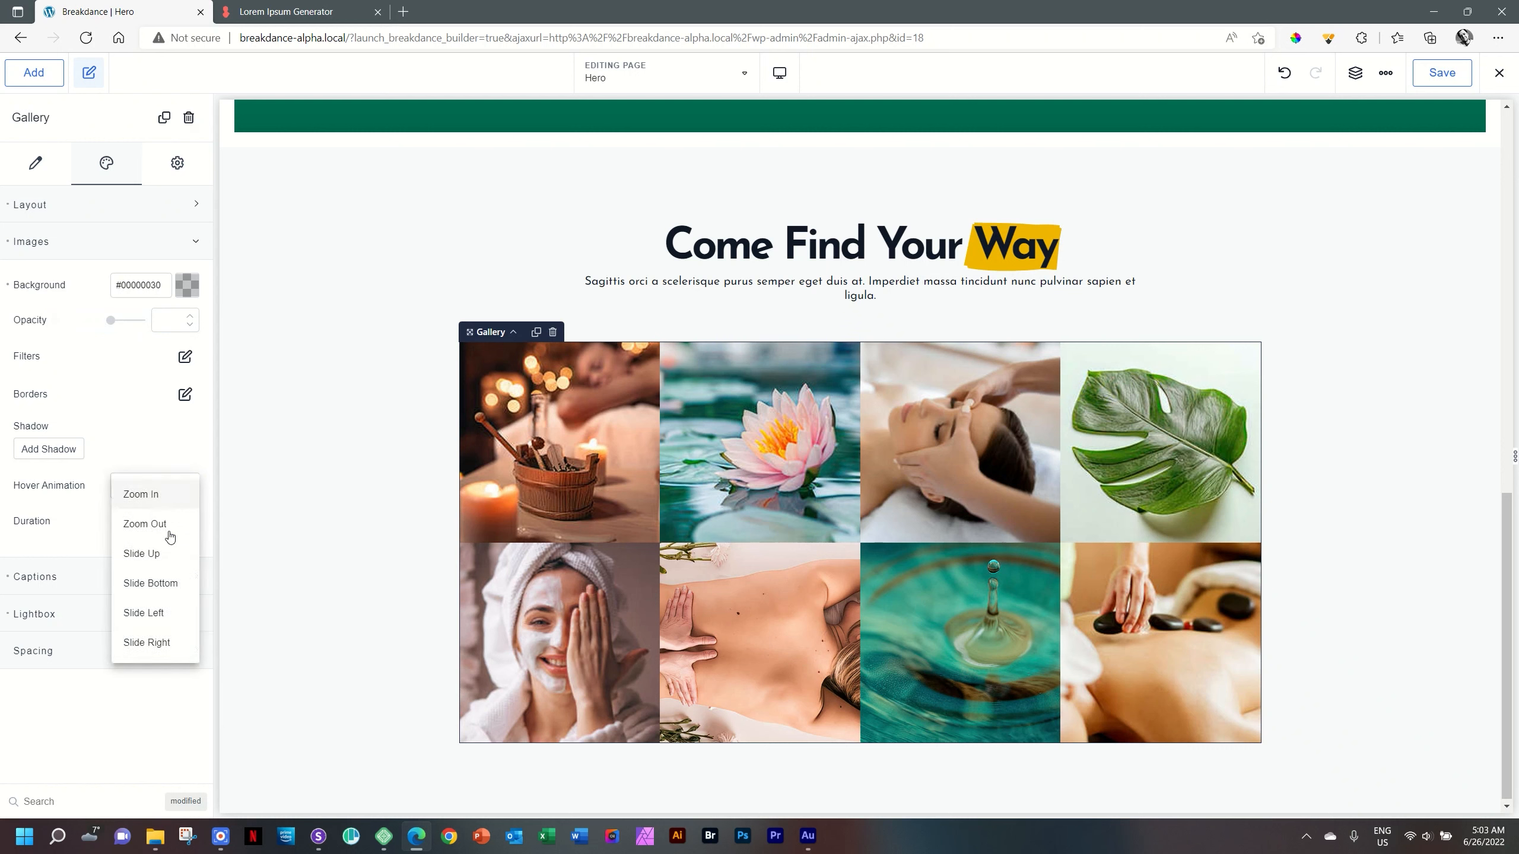
click(160, 624)
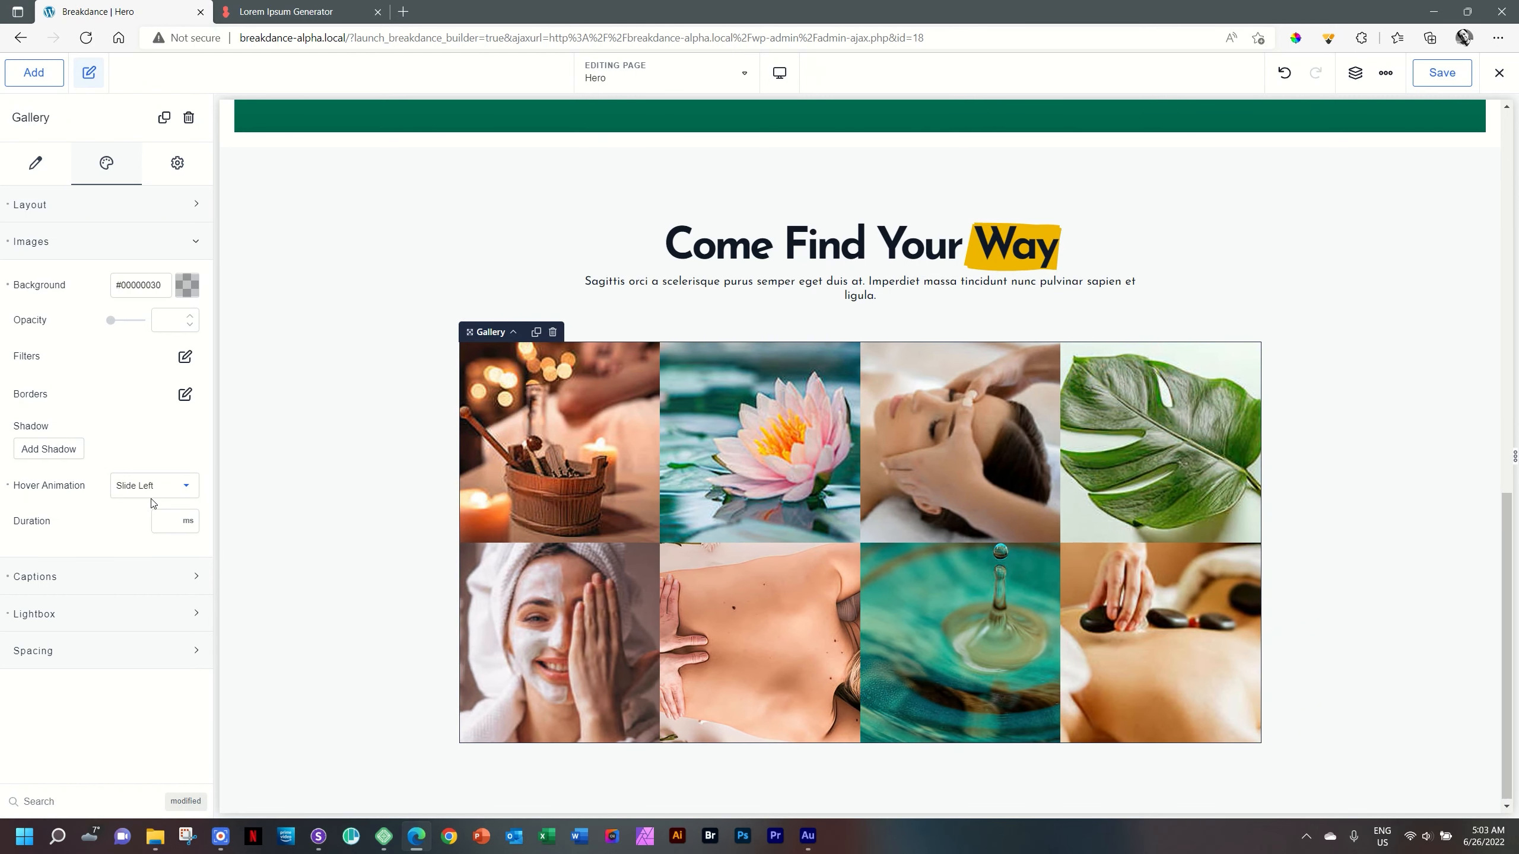
Compare the Never and Always caption options for the gallery and set captions to Never
click(84, 257)
click(85, 280)
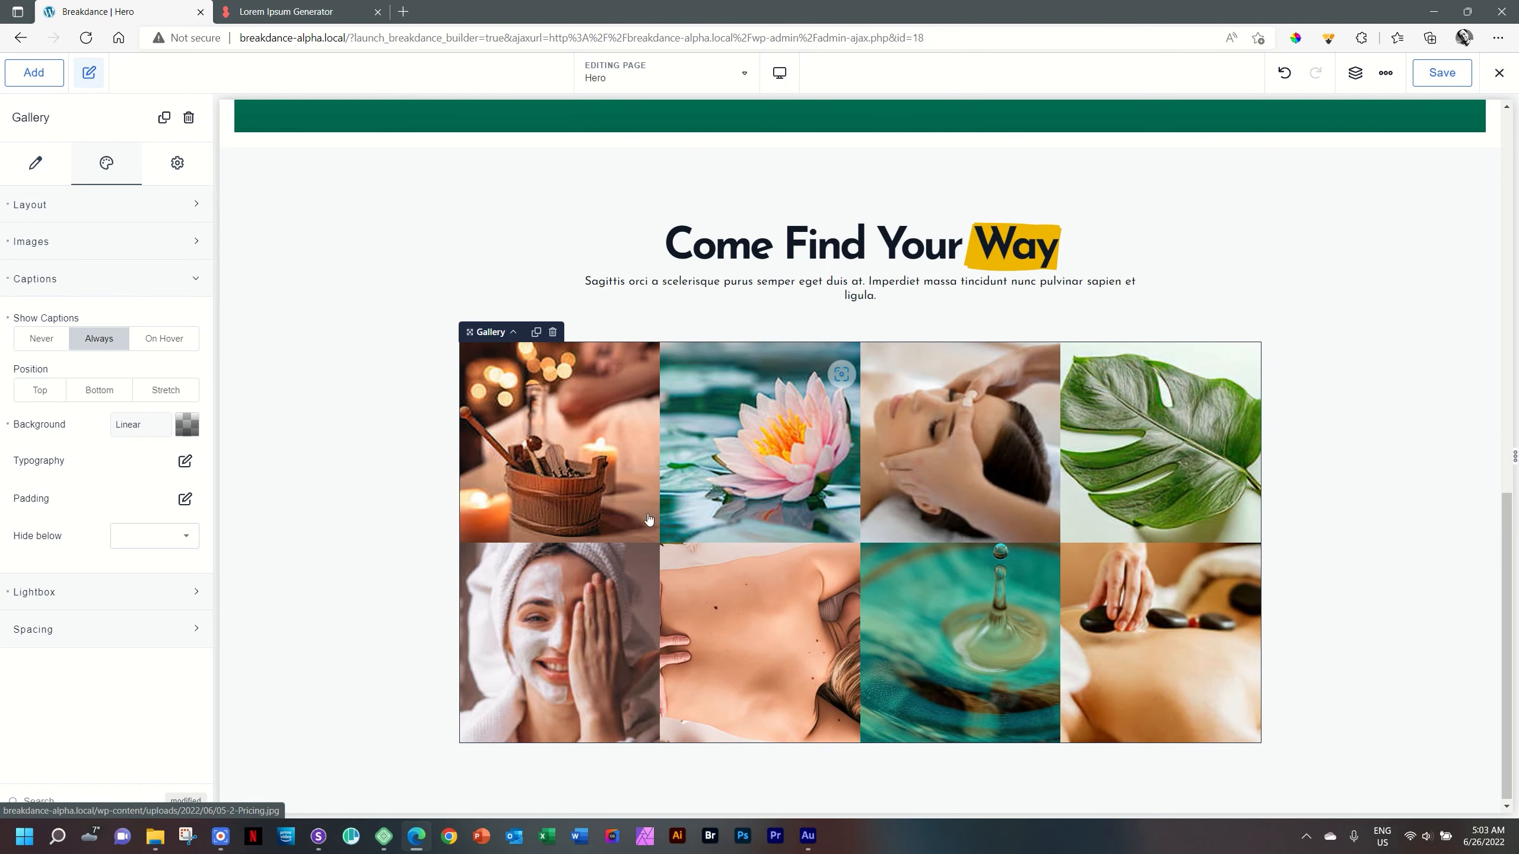
click(41, 338)
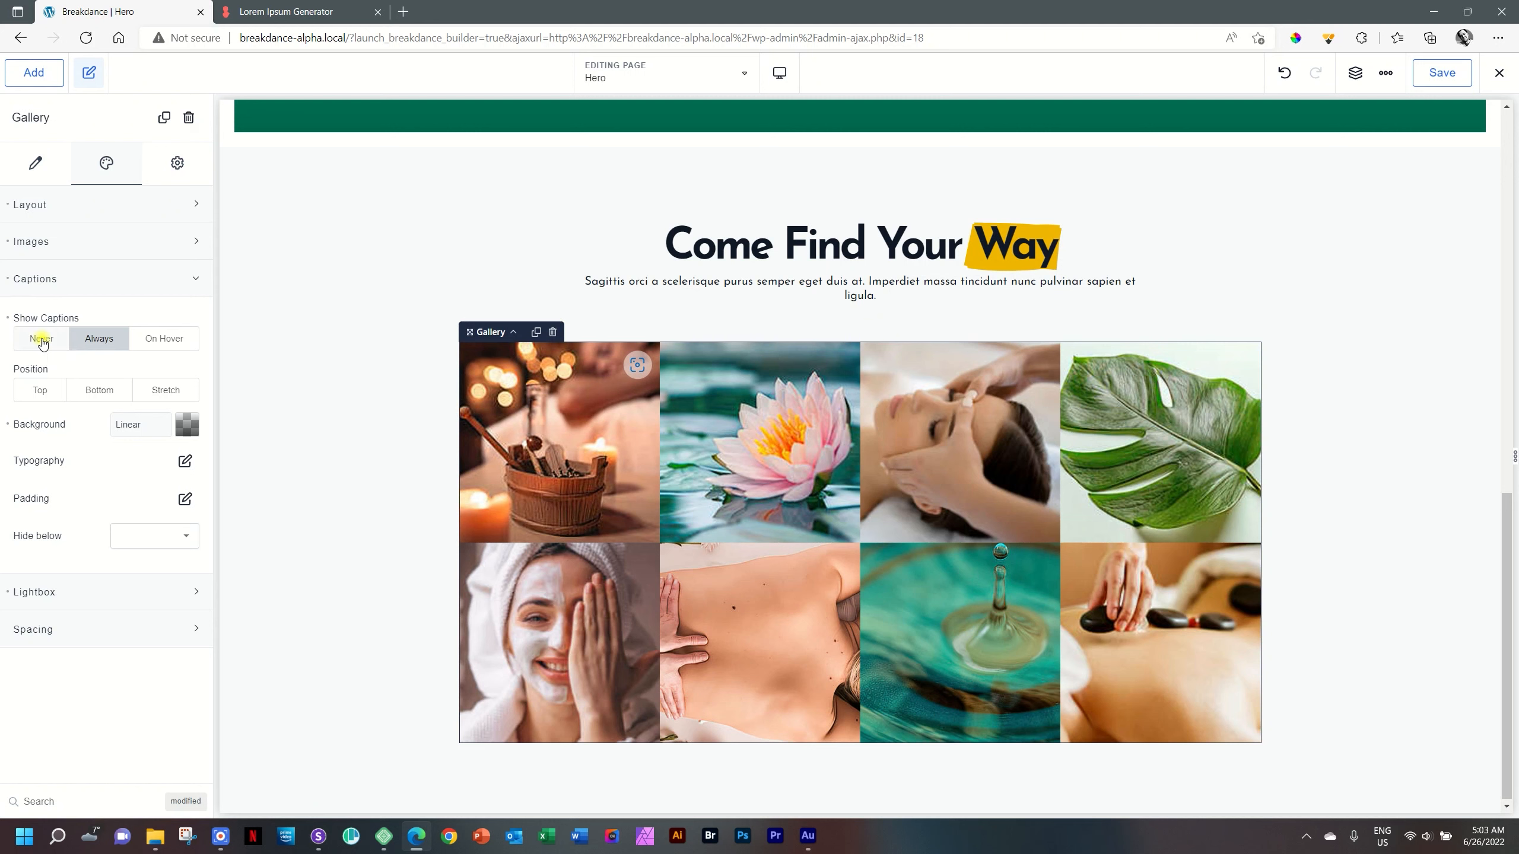
click(110, 342)
click(40, 339)
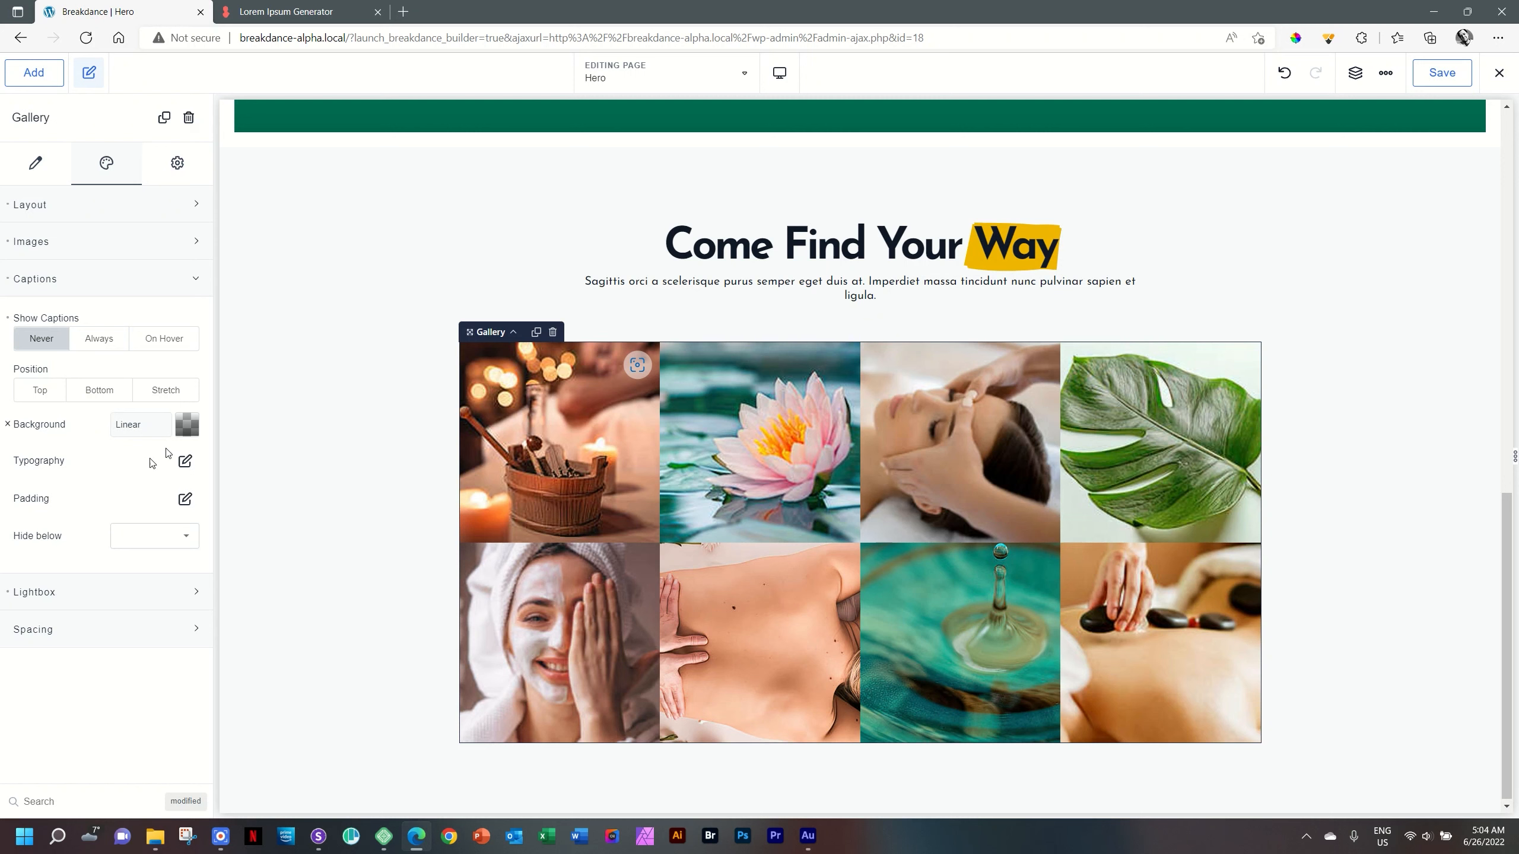
click(55, 292)
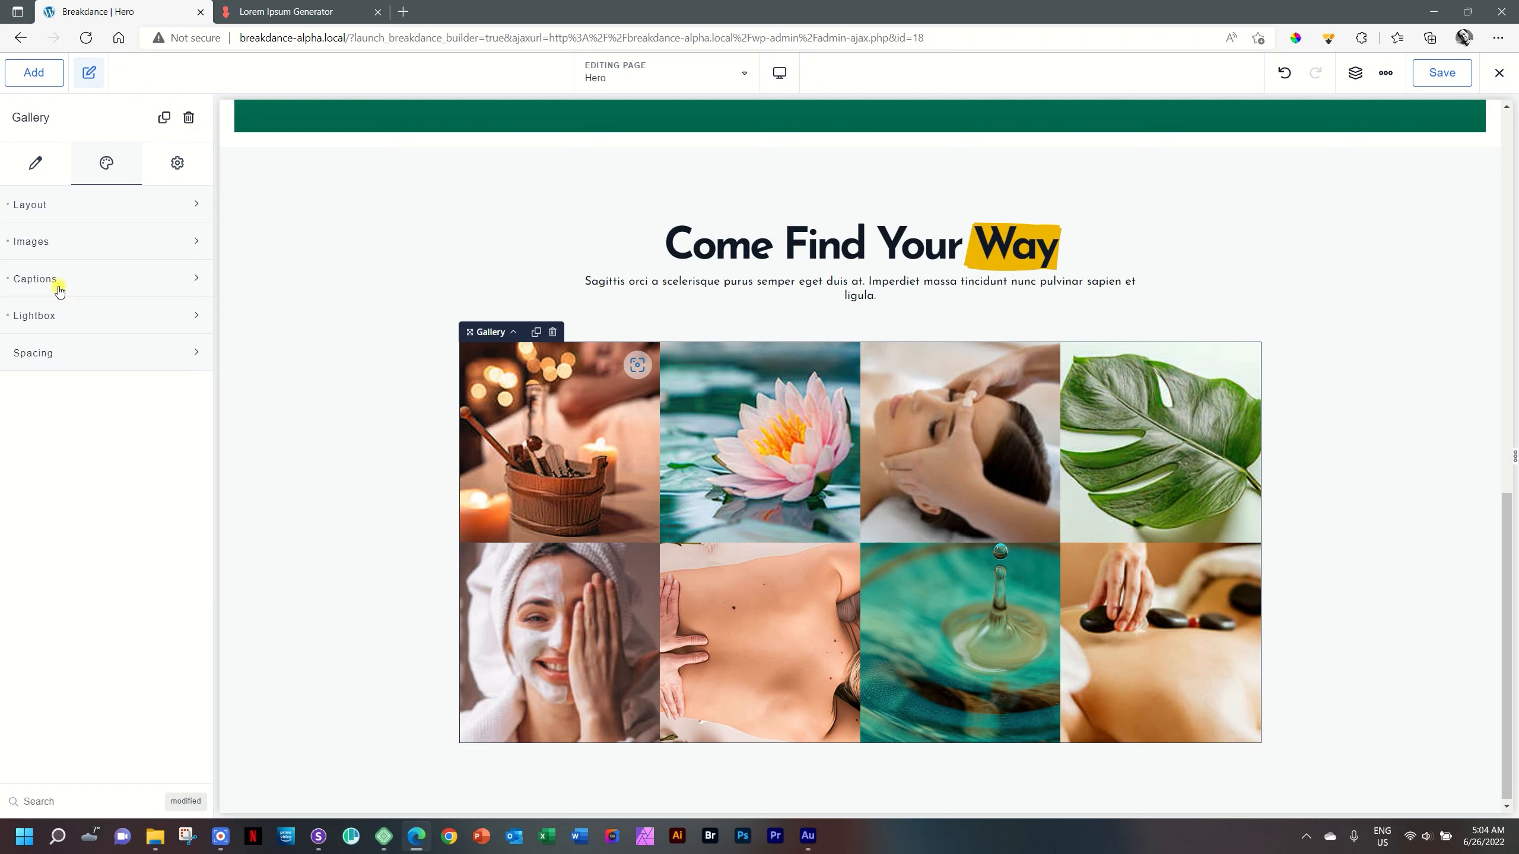
Examine the gallery's lightbox and spacing settings
click(53, 316)
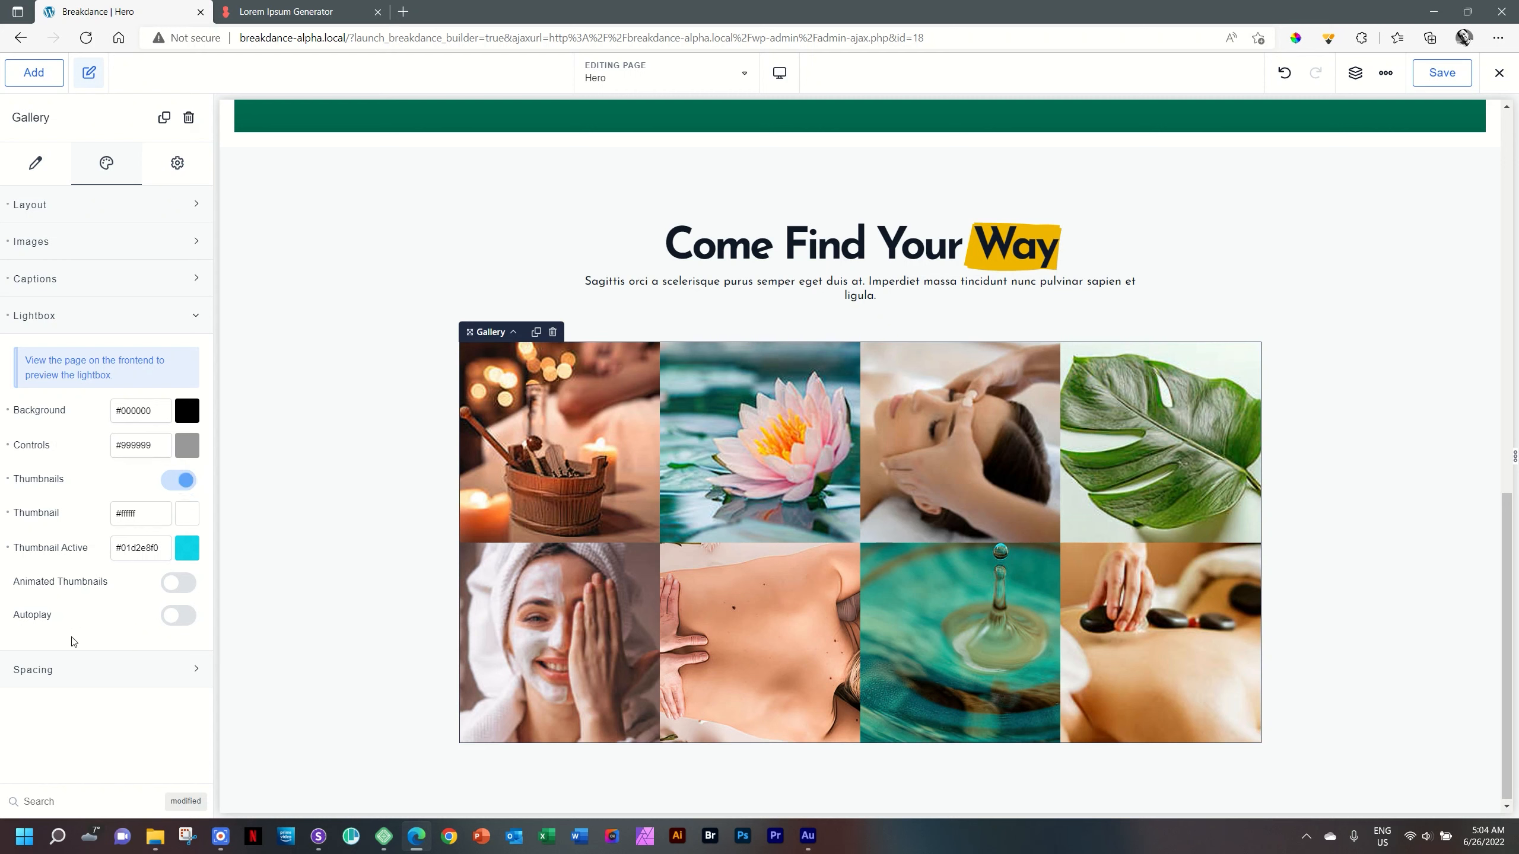
click(59, 316)
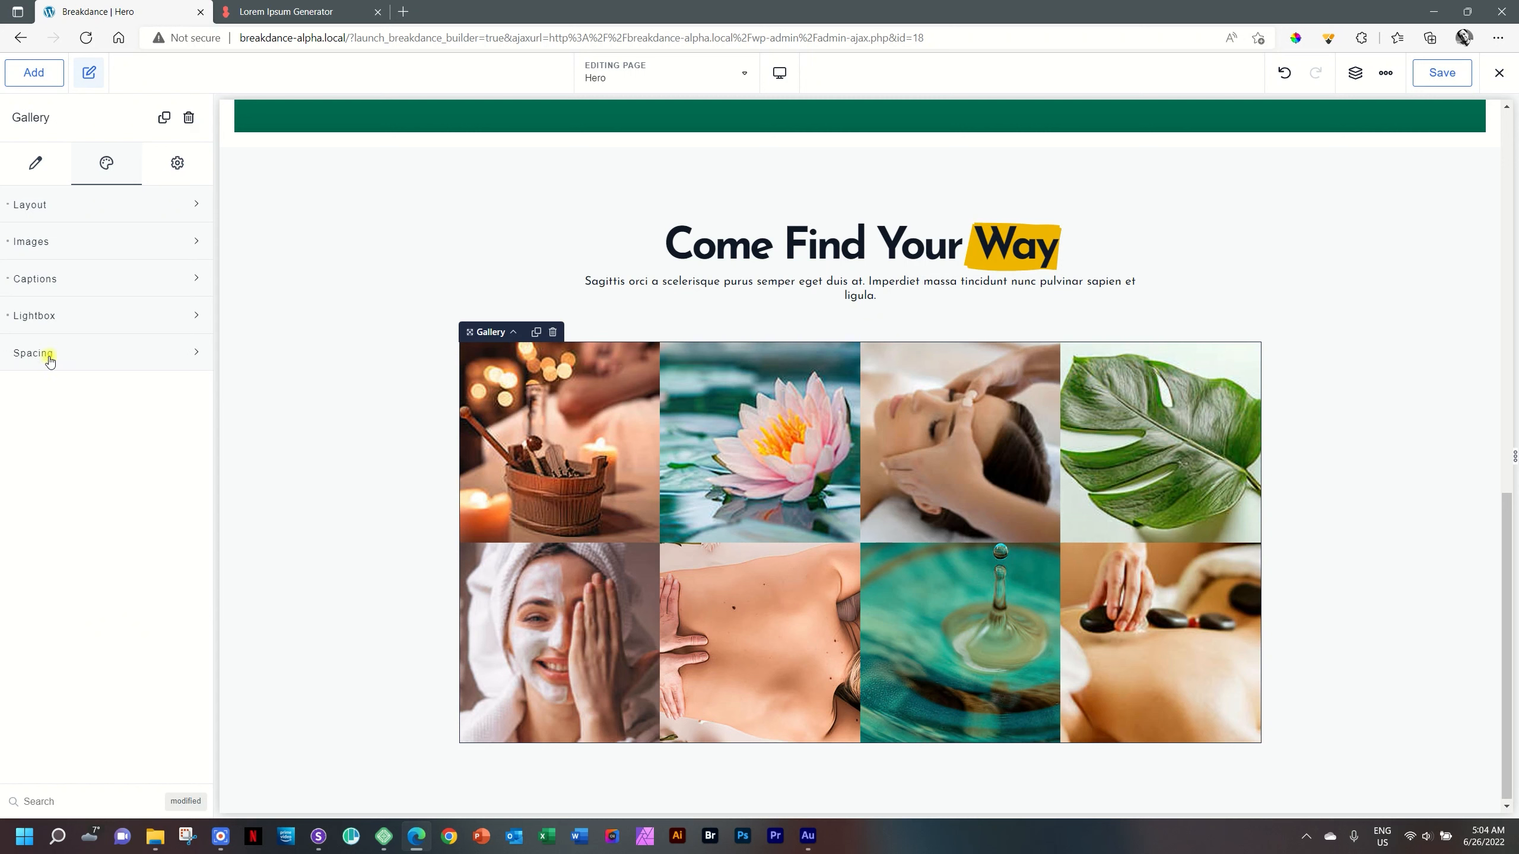
click(48, 354)
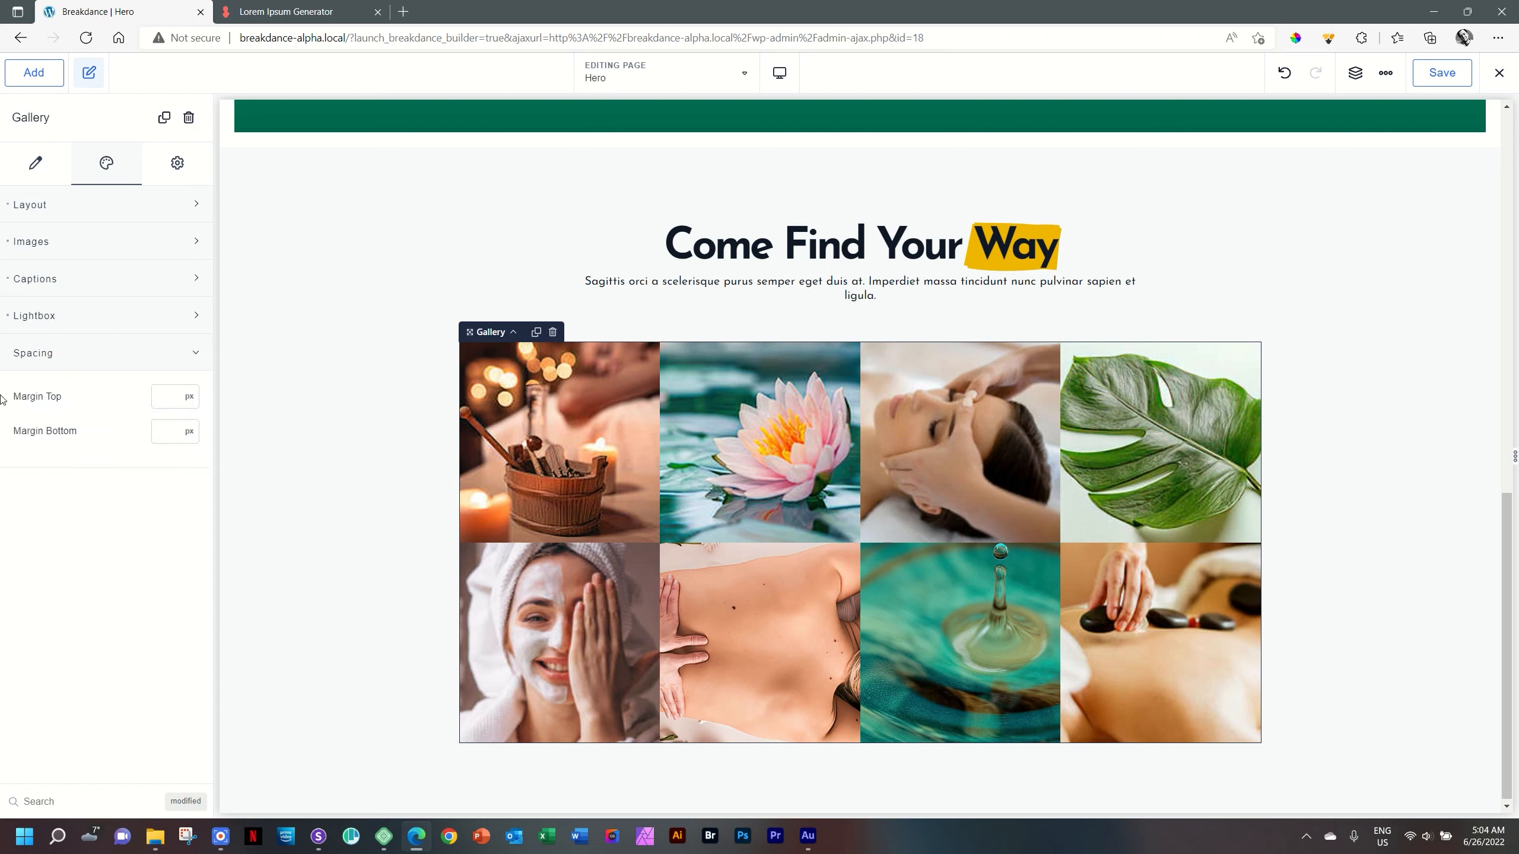
click(61, 355)
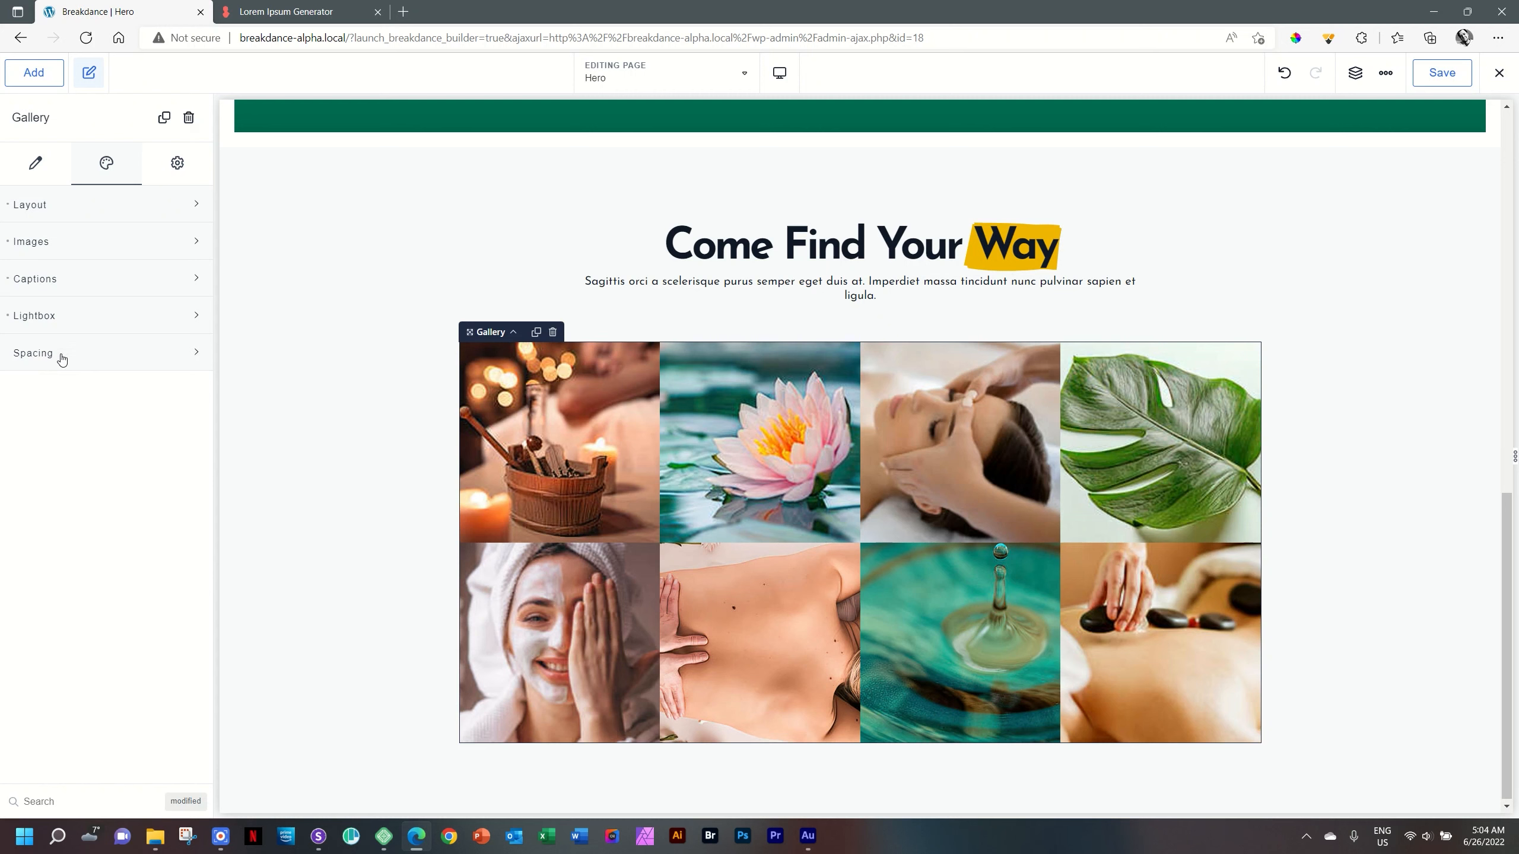
Reset the gallery's column count to its default and set it back to 4 columns
click(56, 241)
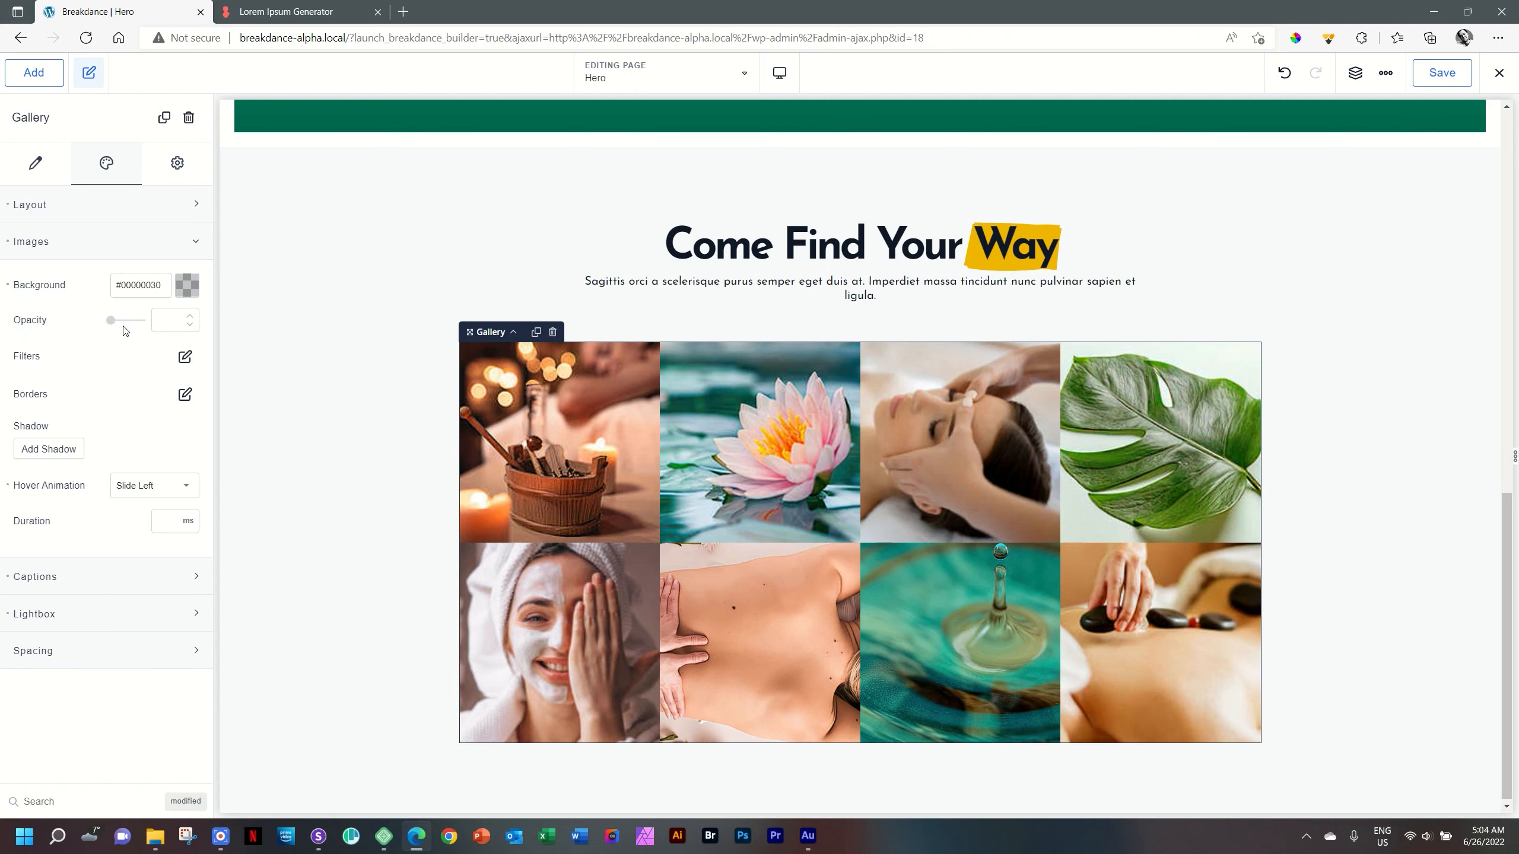
click(85, 239)
click(84, 215)
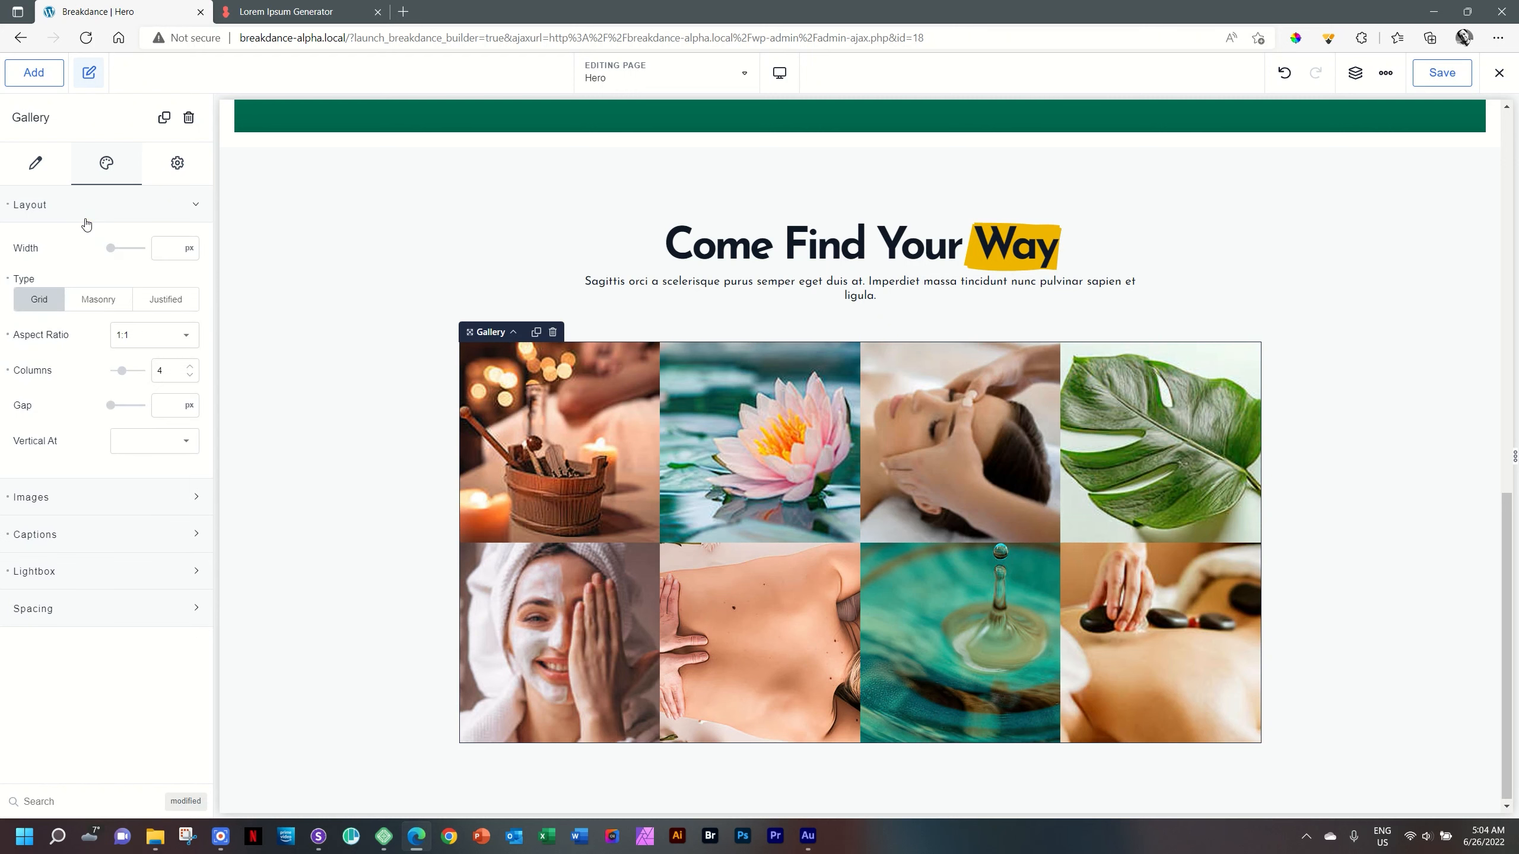
click(8, 370)
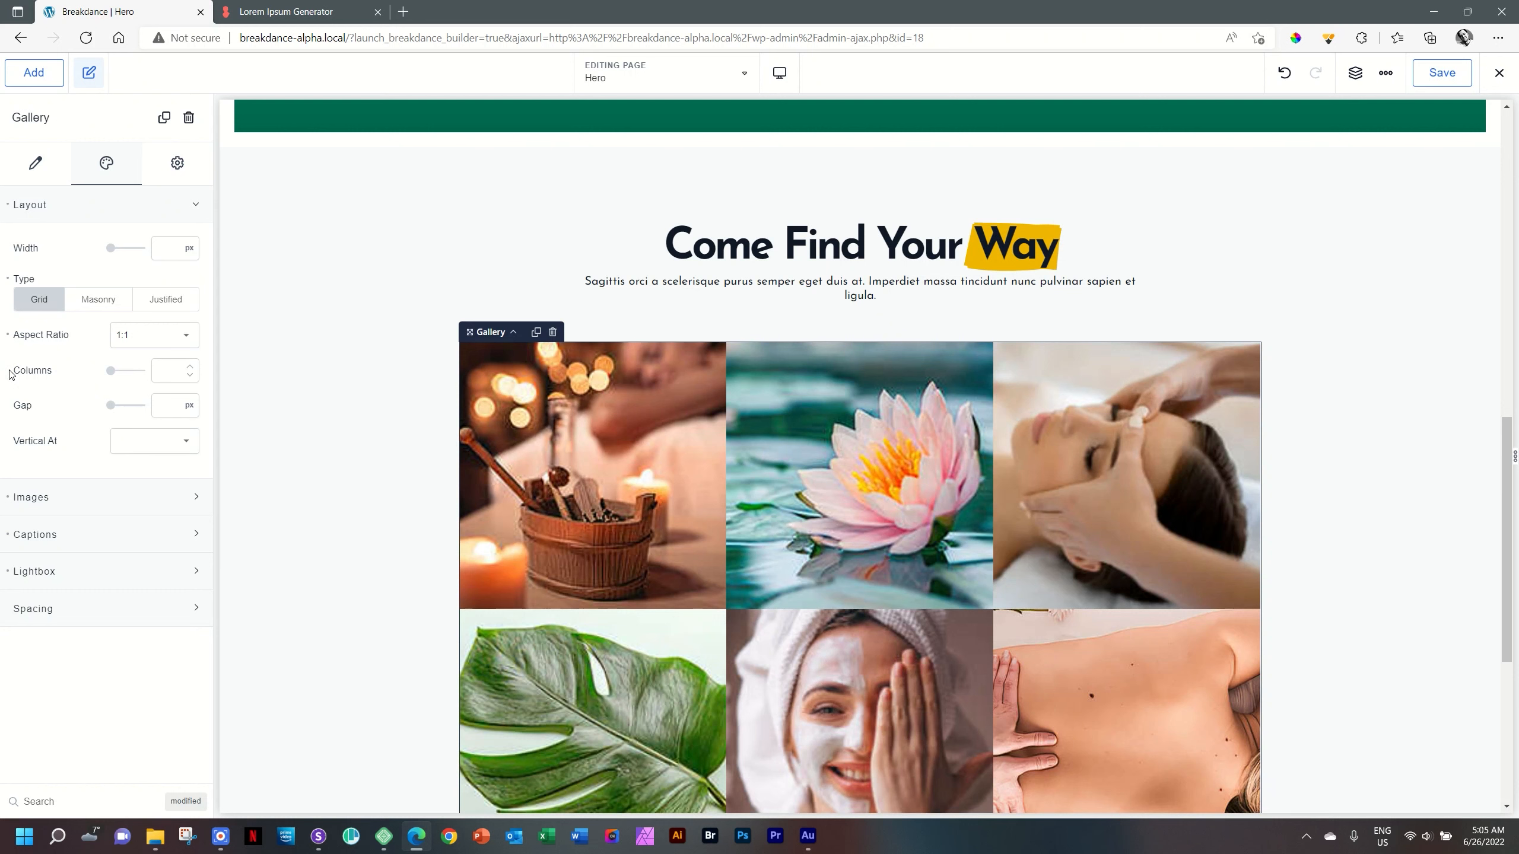
click(164, 371)
text(4)
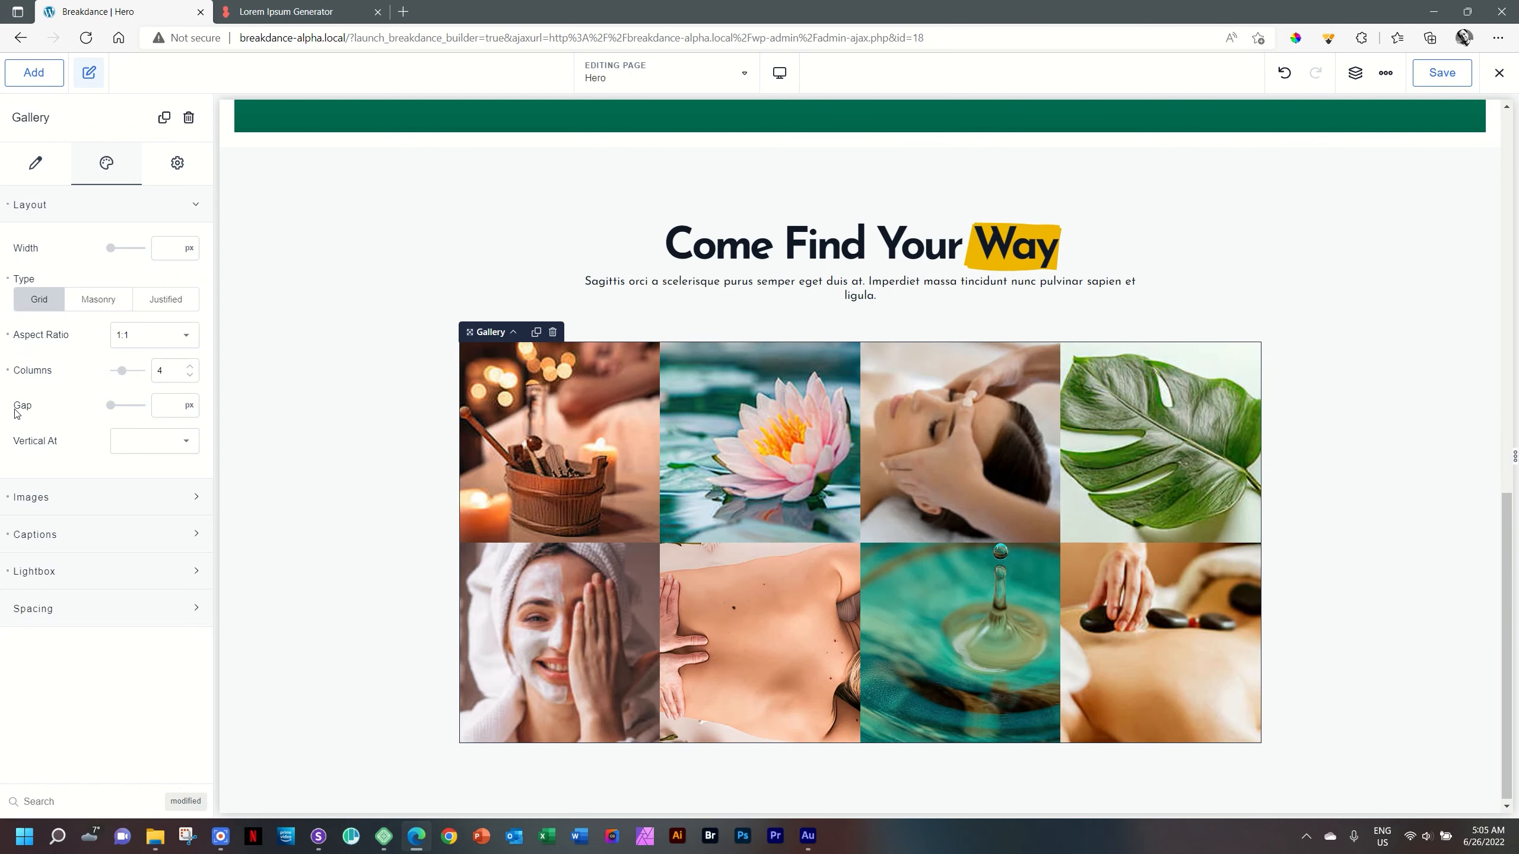
Set the gap between the gallery images to 15 px
click(161, 406)
drag(112, 411, 120, 411)
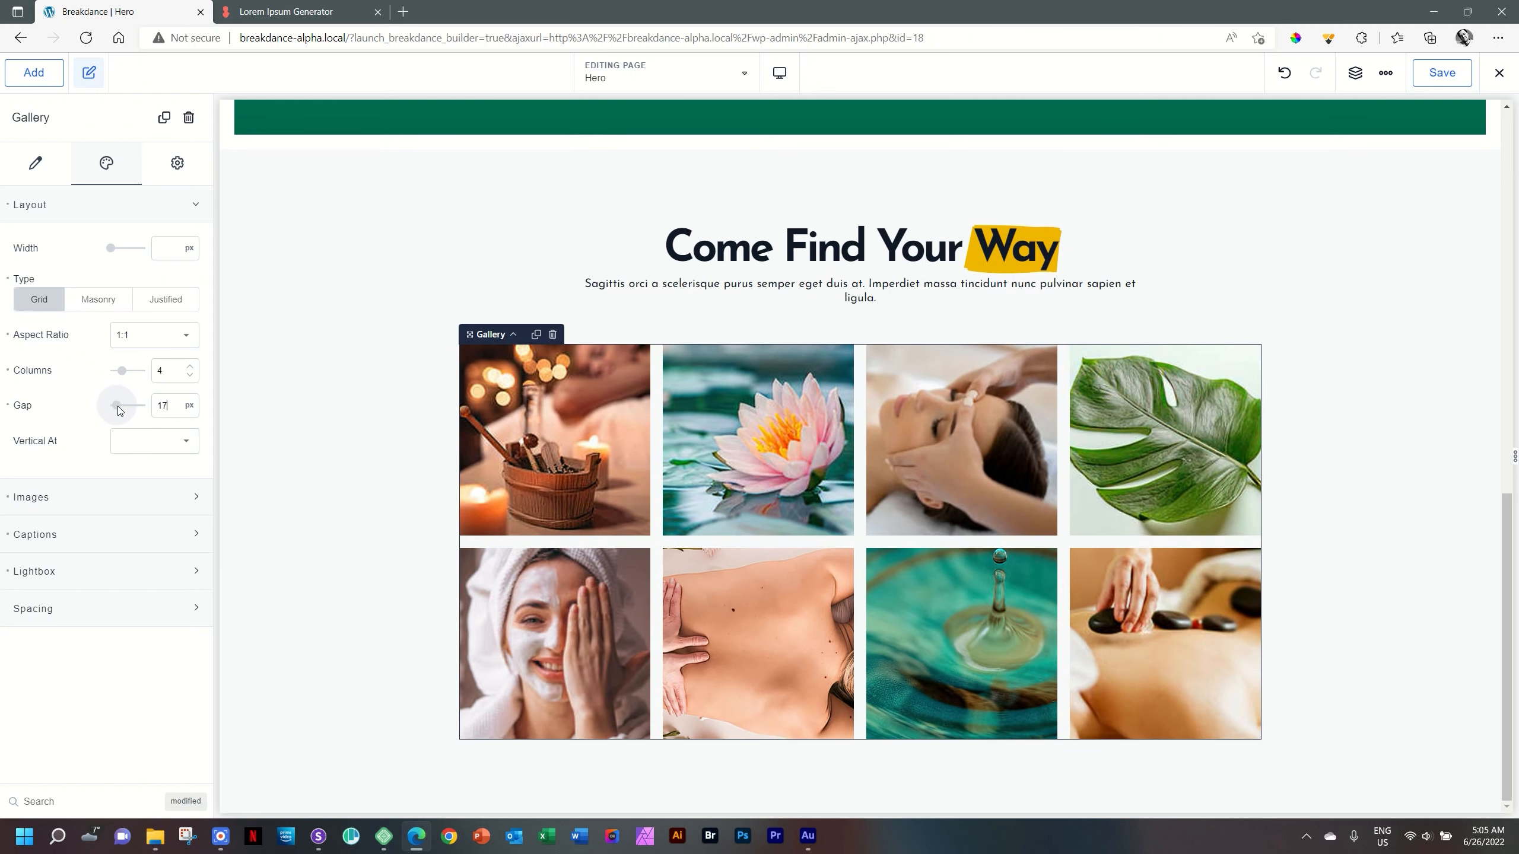
double_click(160, 406)
text(15)
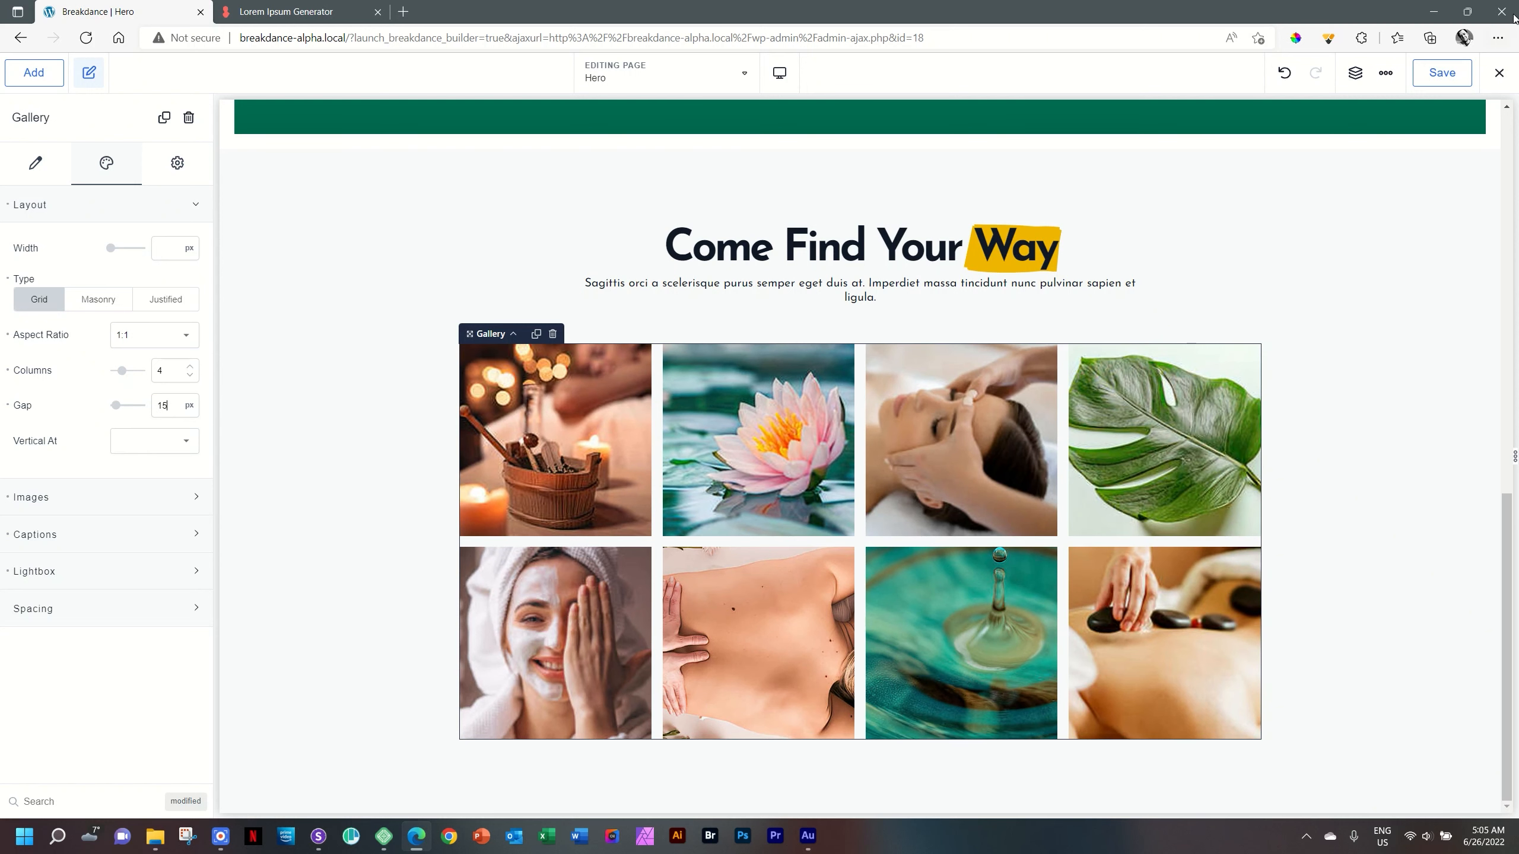
Save the Hero page, switch to Sizzy and reload the page in the device previews
click(1434, 77)
click(318, 837)
click(913, 18)
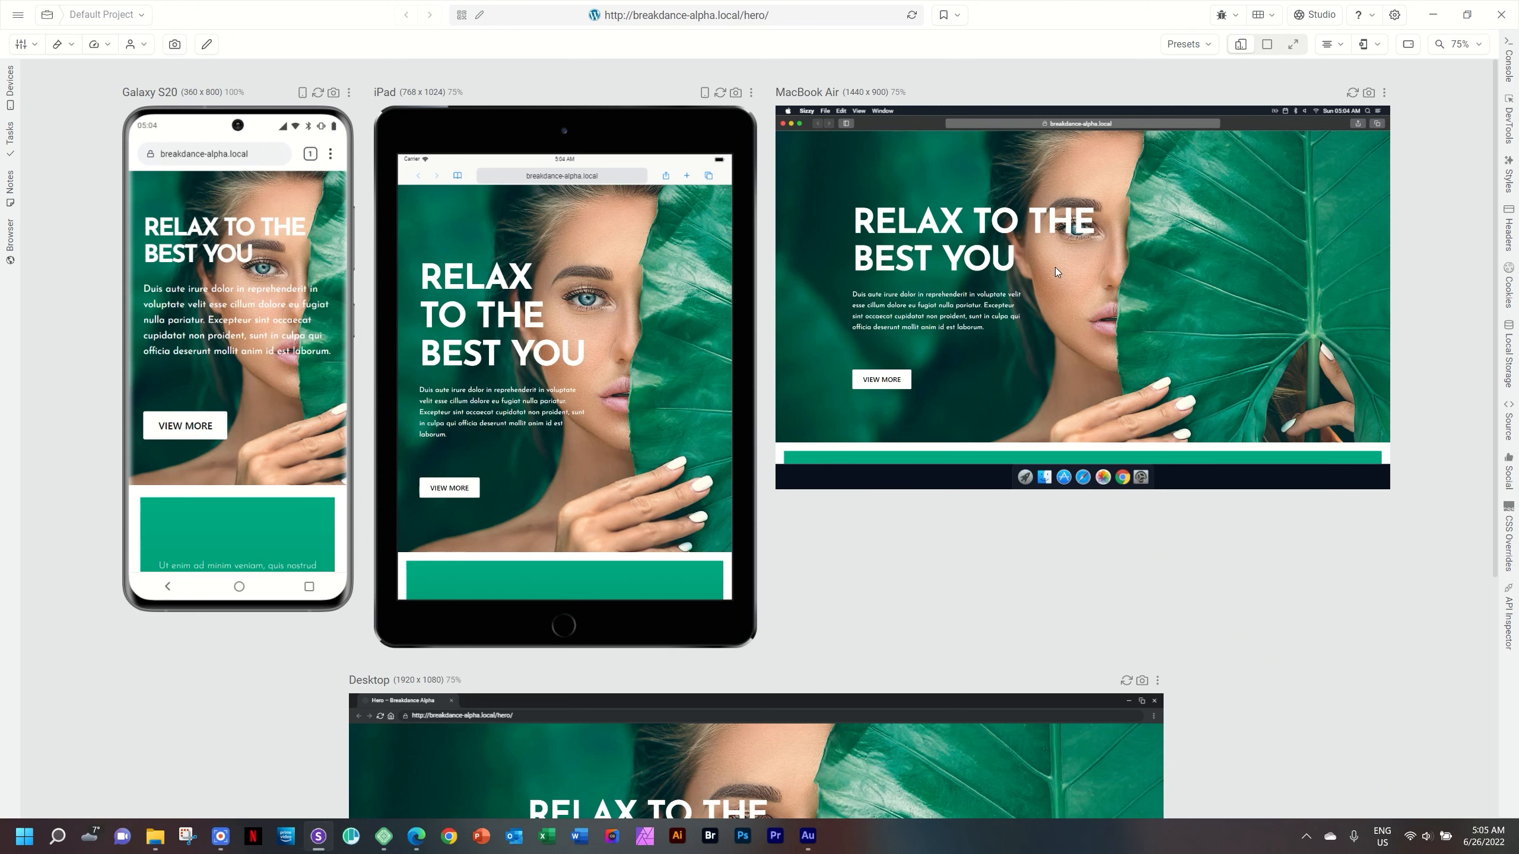
Examine the "Come Find Your Way" gallery section in the phone, tablet, laptop and desktop previews
scroll(1057, 272, down, 10)
scroll(1055, 267, down, 5)
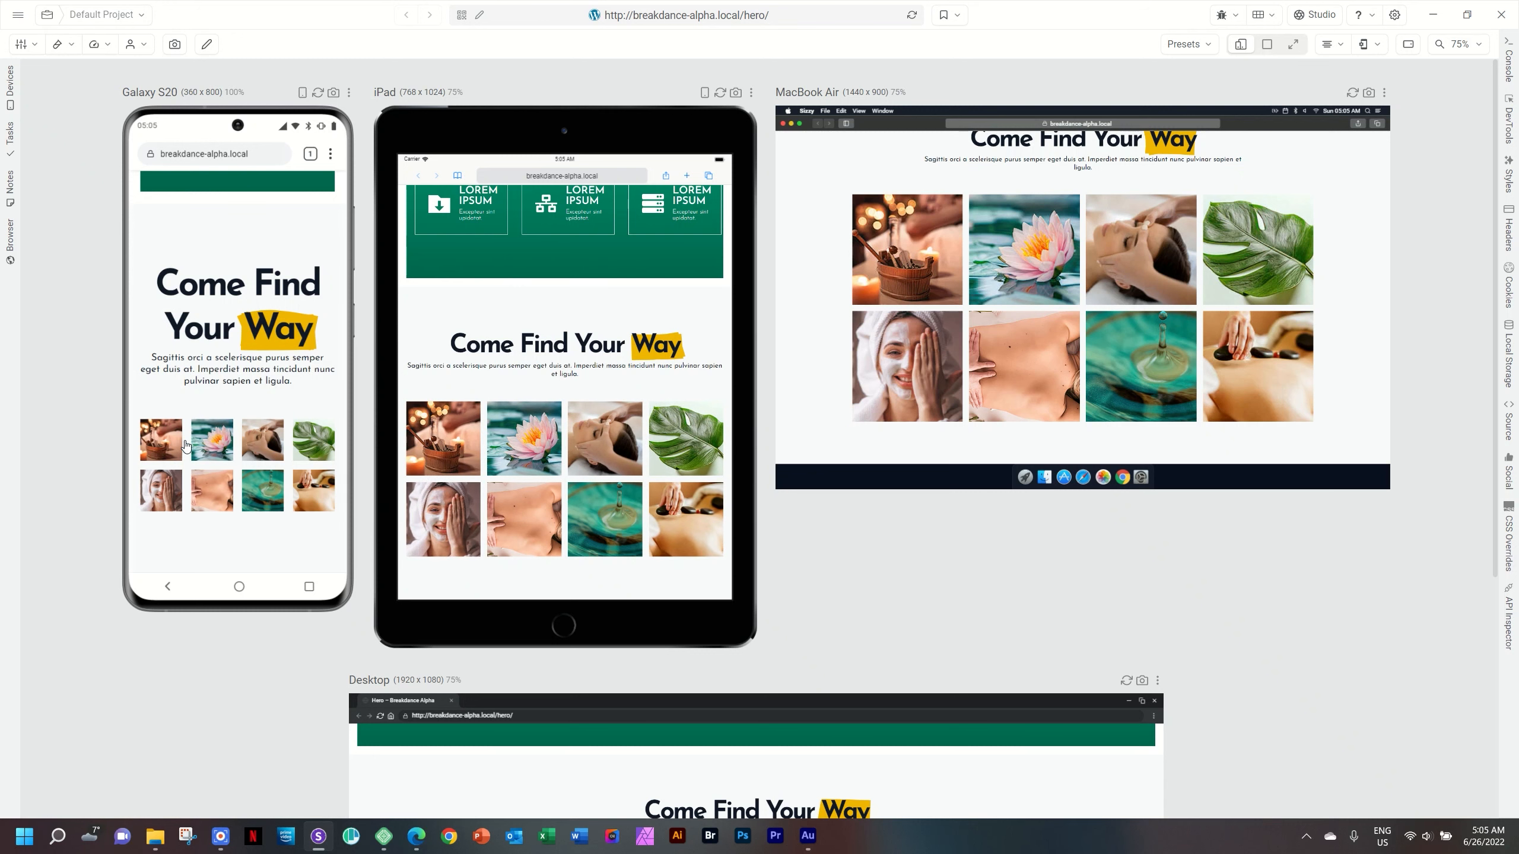
scroll(186, 447, up, 3)
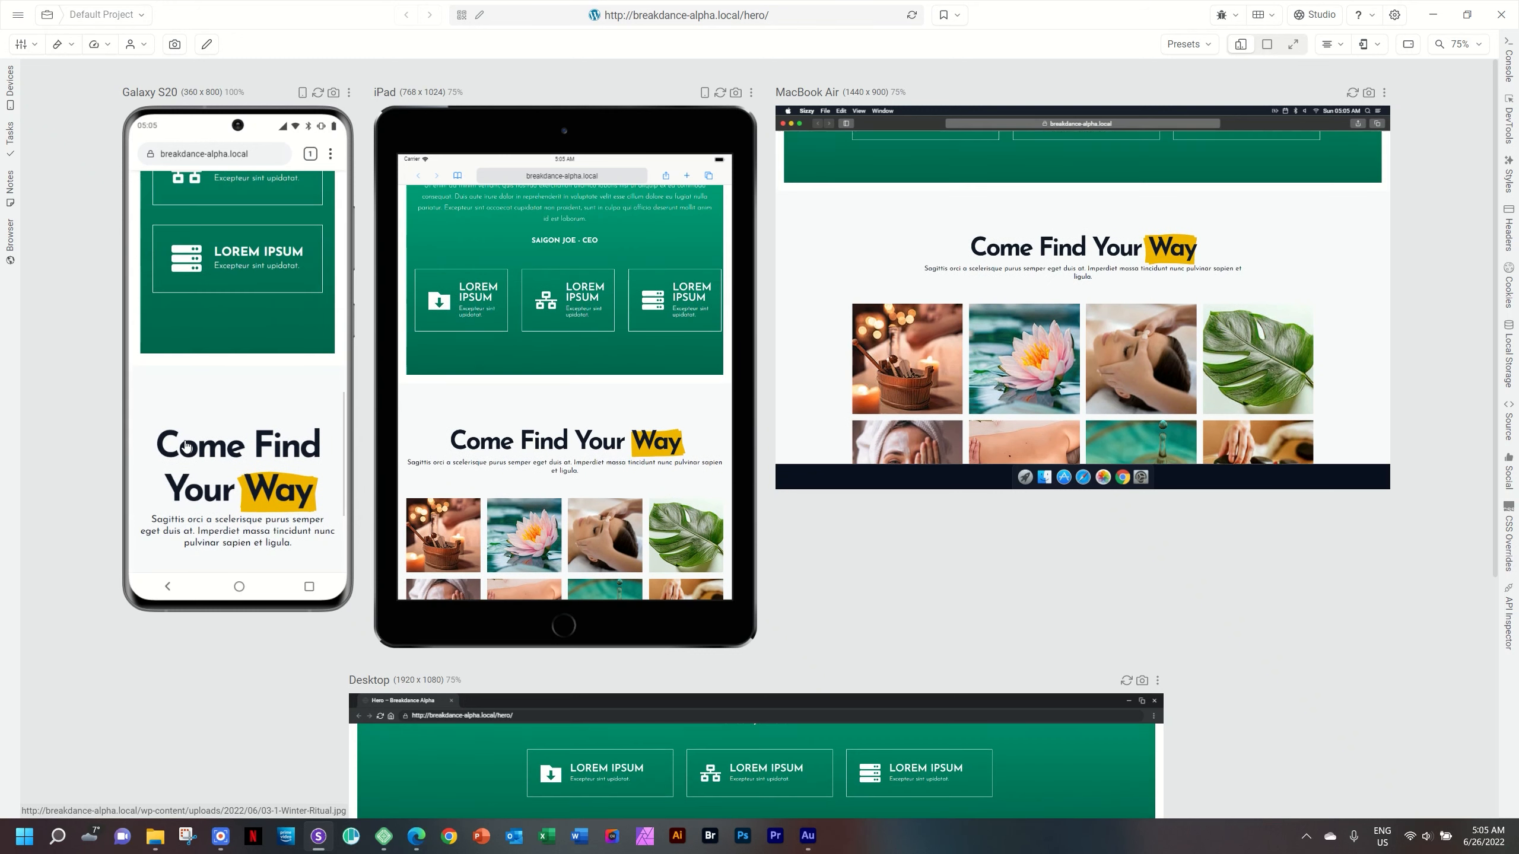
scroll(222, 444, down, 3)
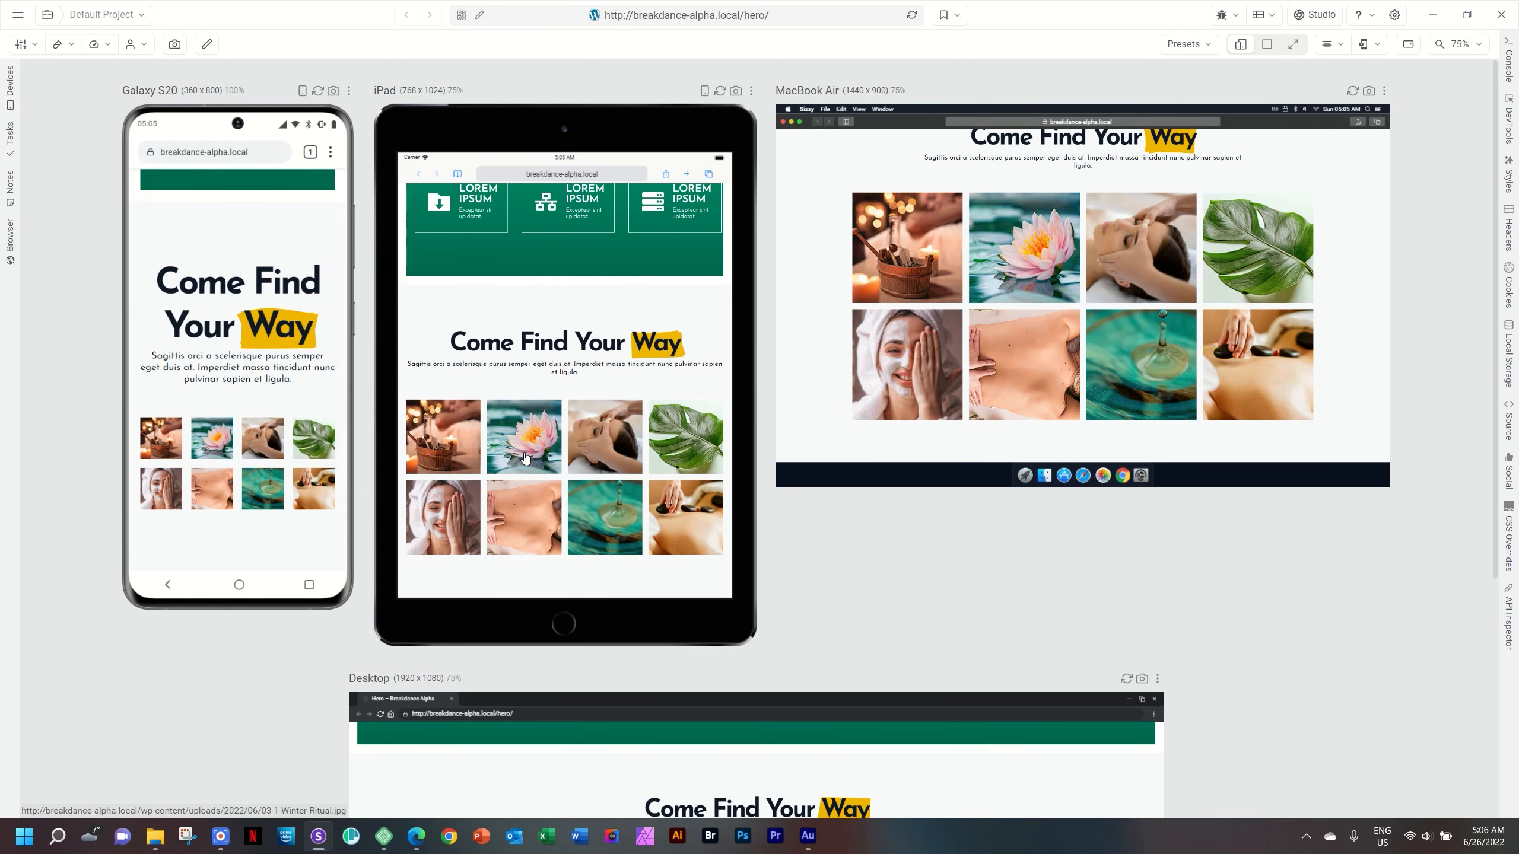
scroll(526, 452, down, 5)
scroll(548, 369, up, 3)
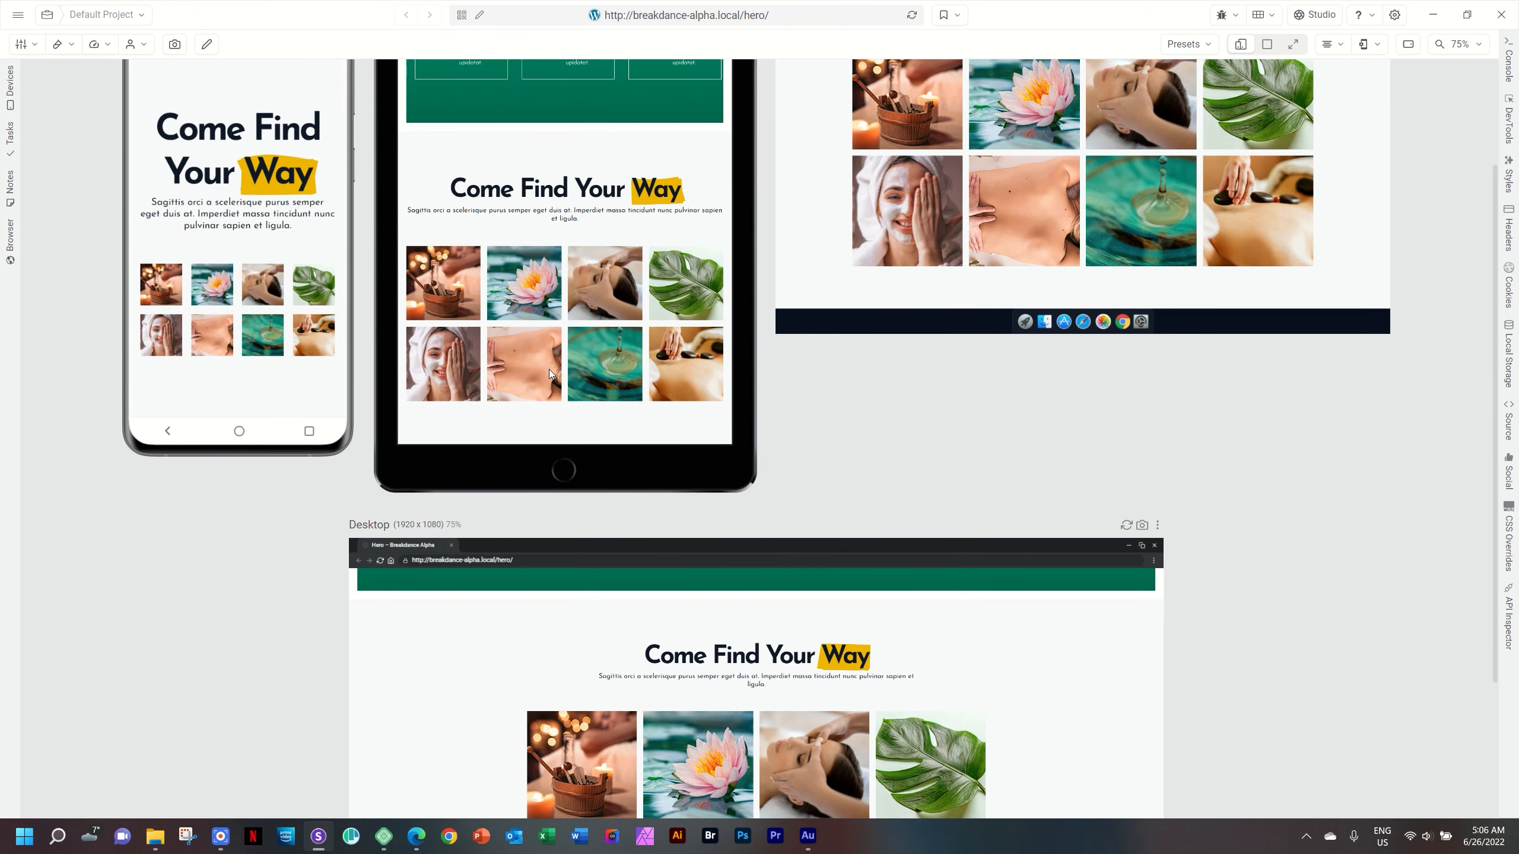
scroll(548, 369, down, 3)
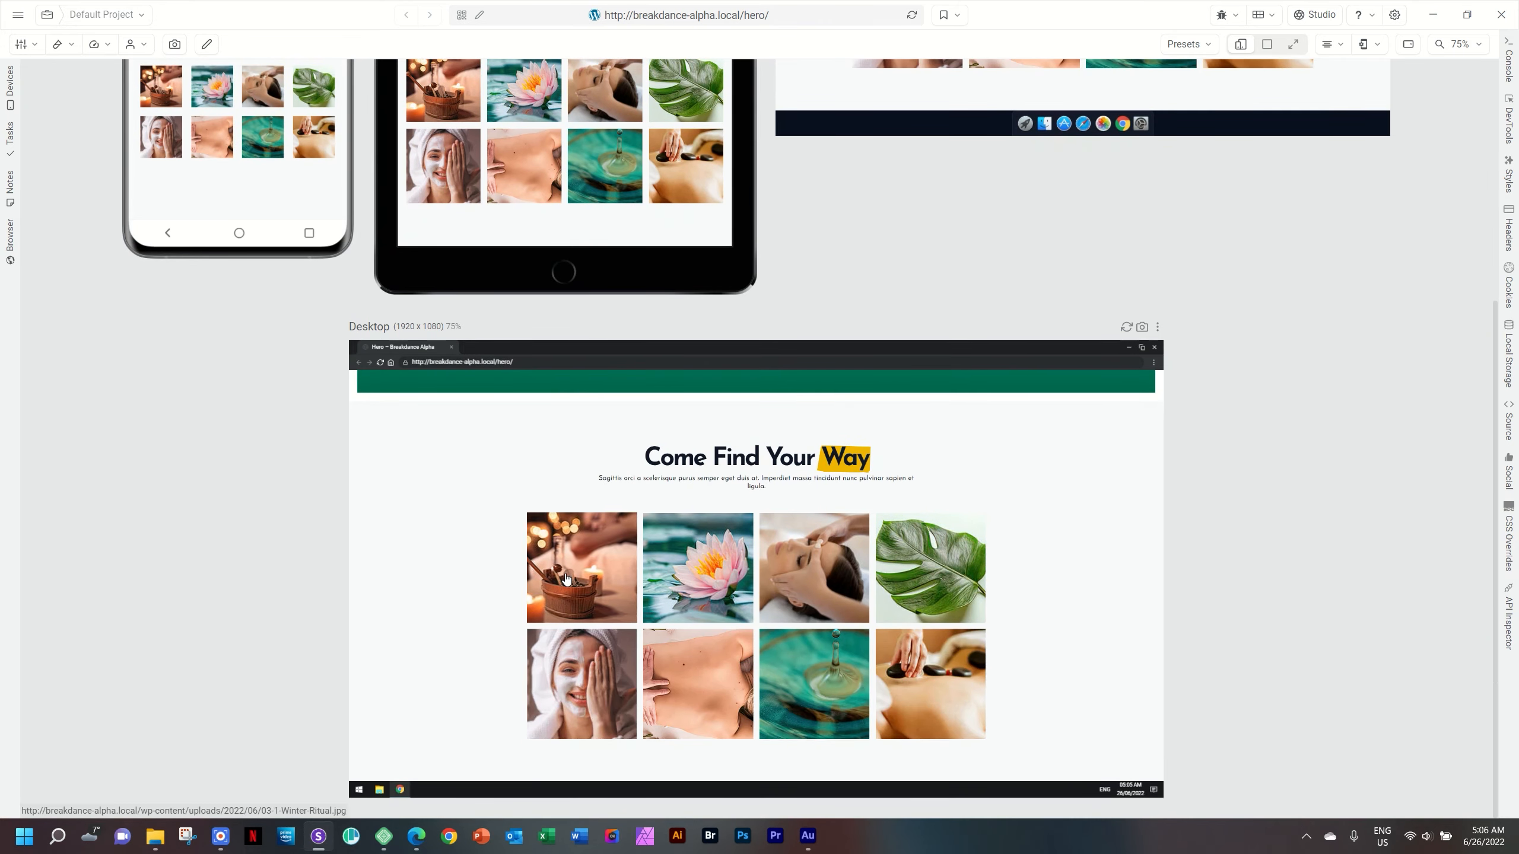
Open the first gallery image in the Desktop preview's lightbox and step forward through to the eighth image
click(566, 576)
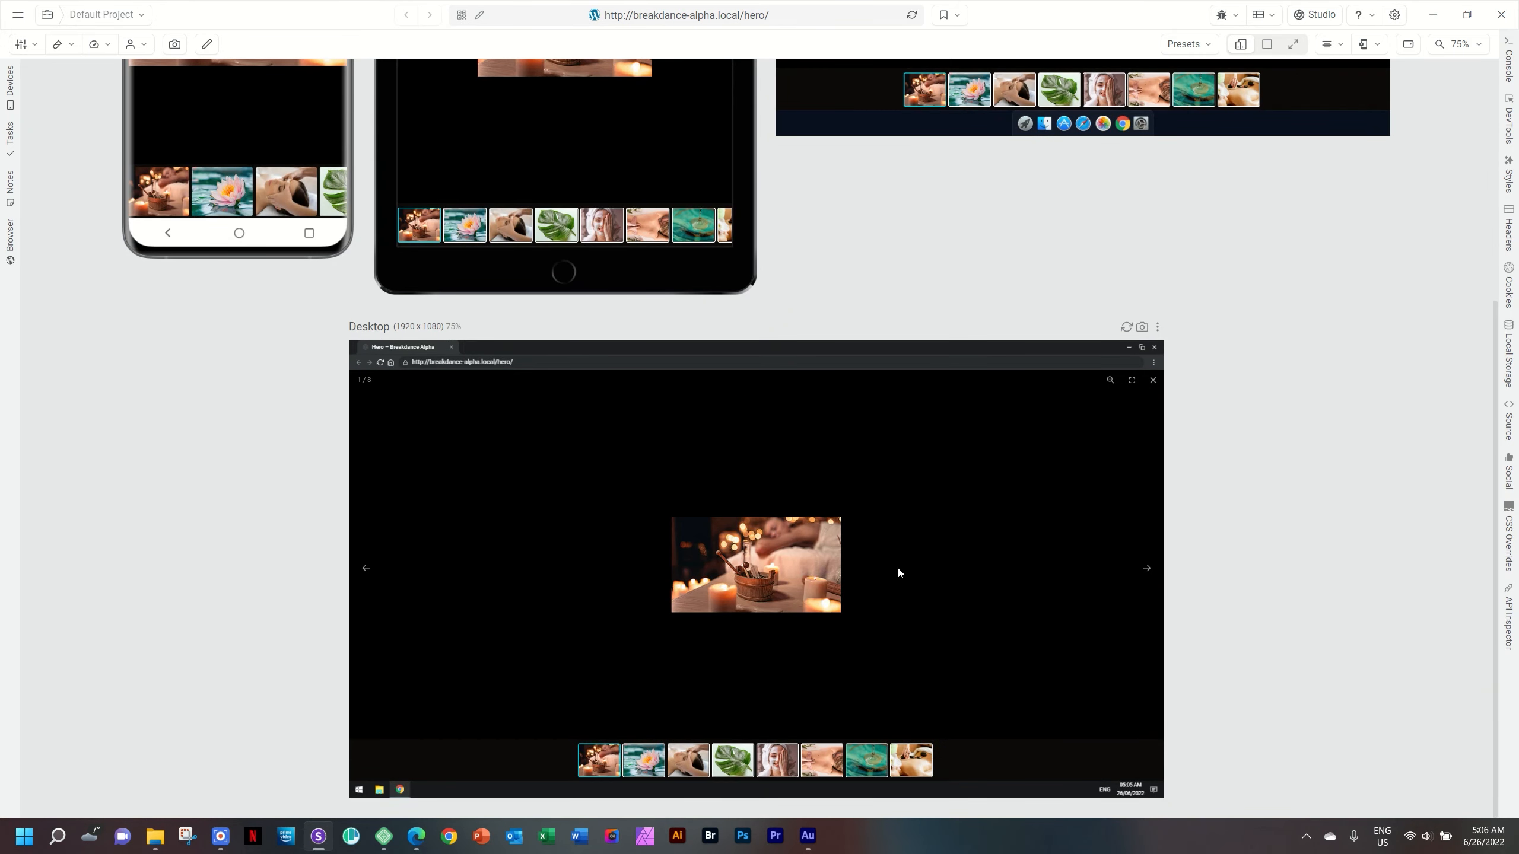
click(1147, 572)
click(1146, 569)
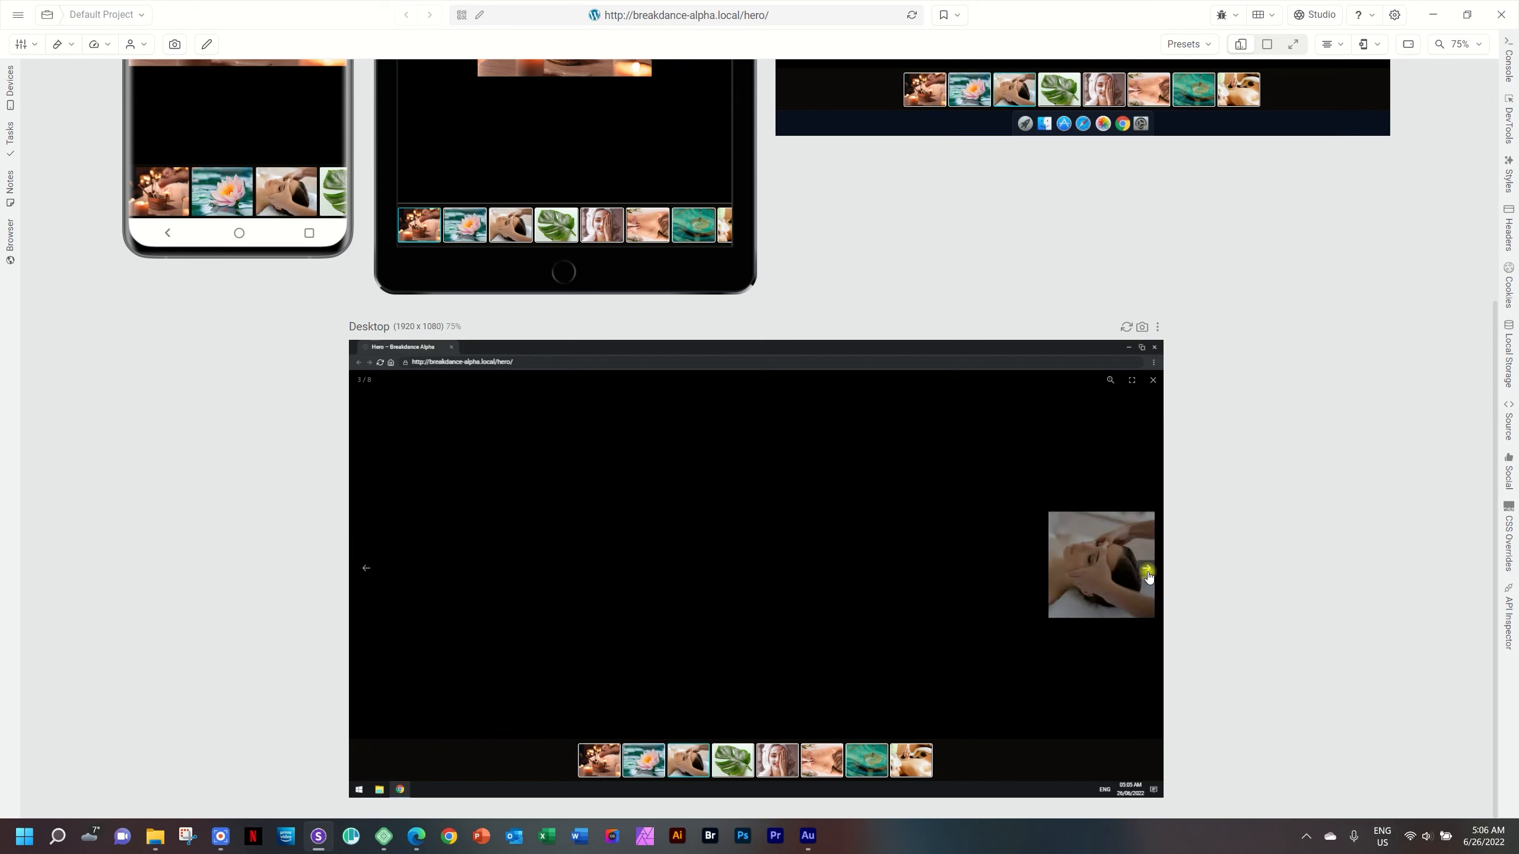
click(1146, 569)
click(1146, 569)
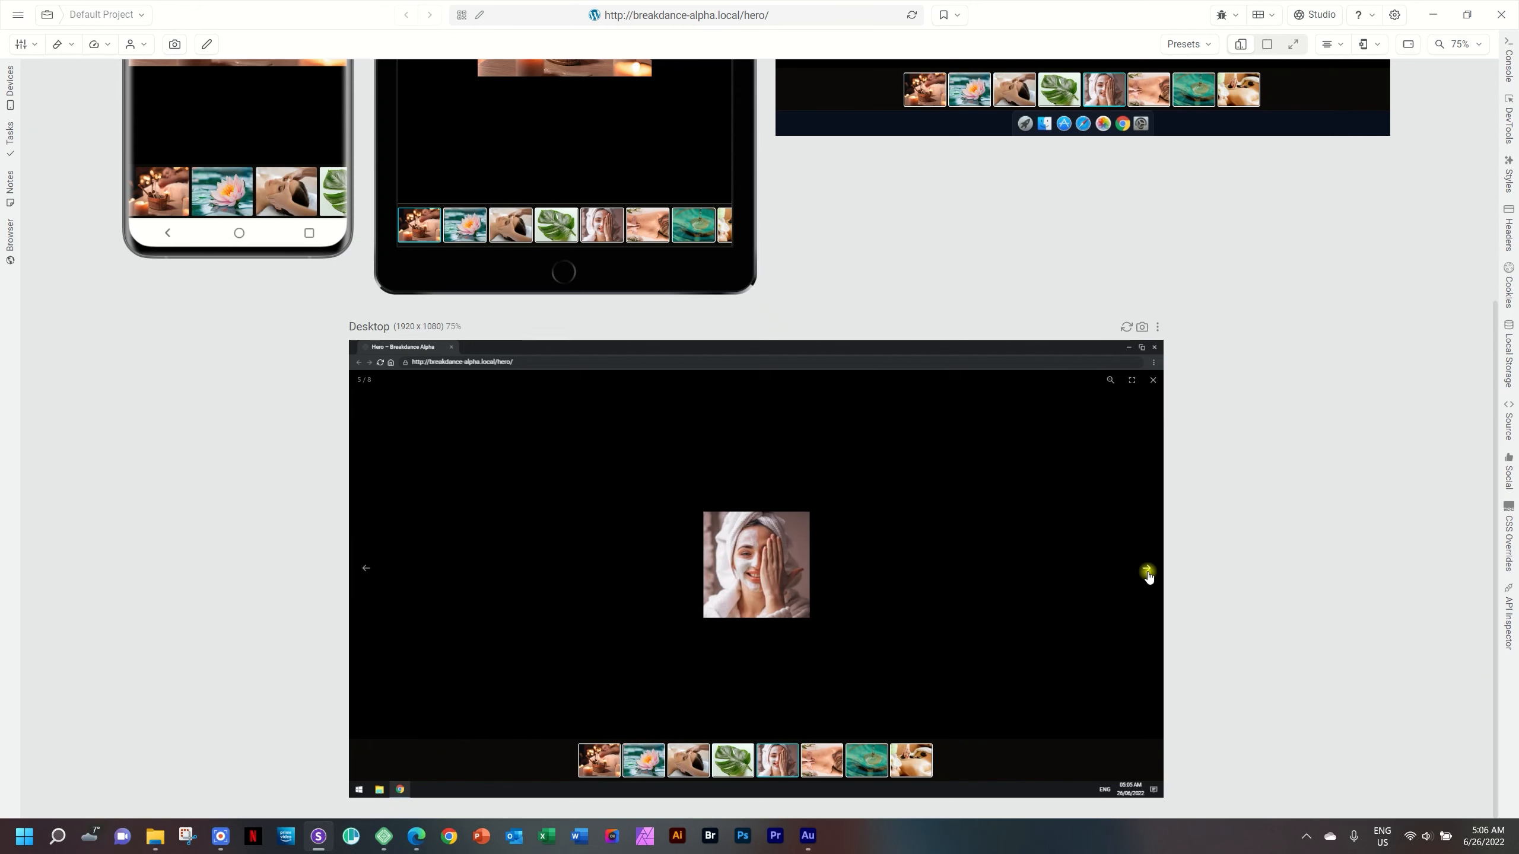
click(1146, 569)
click(1143, 572)
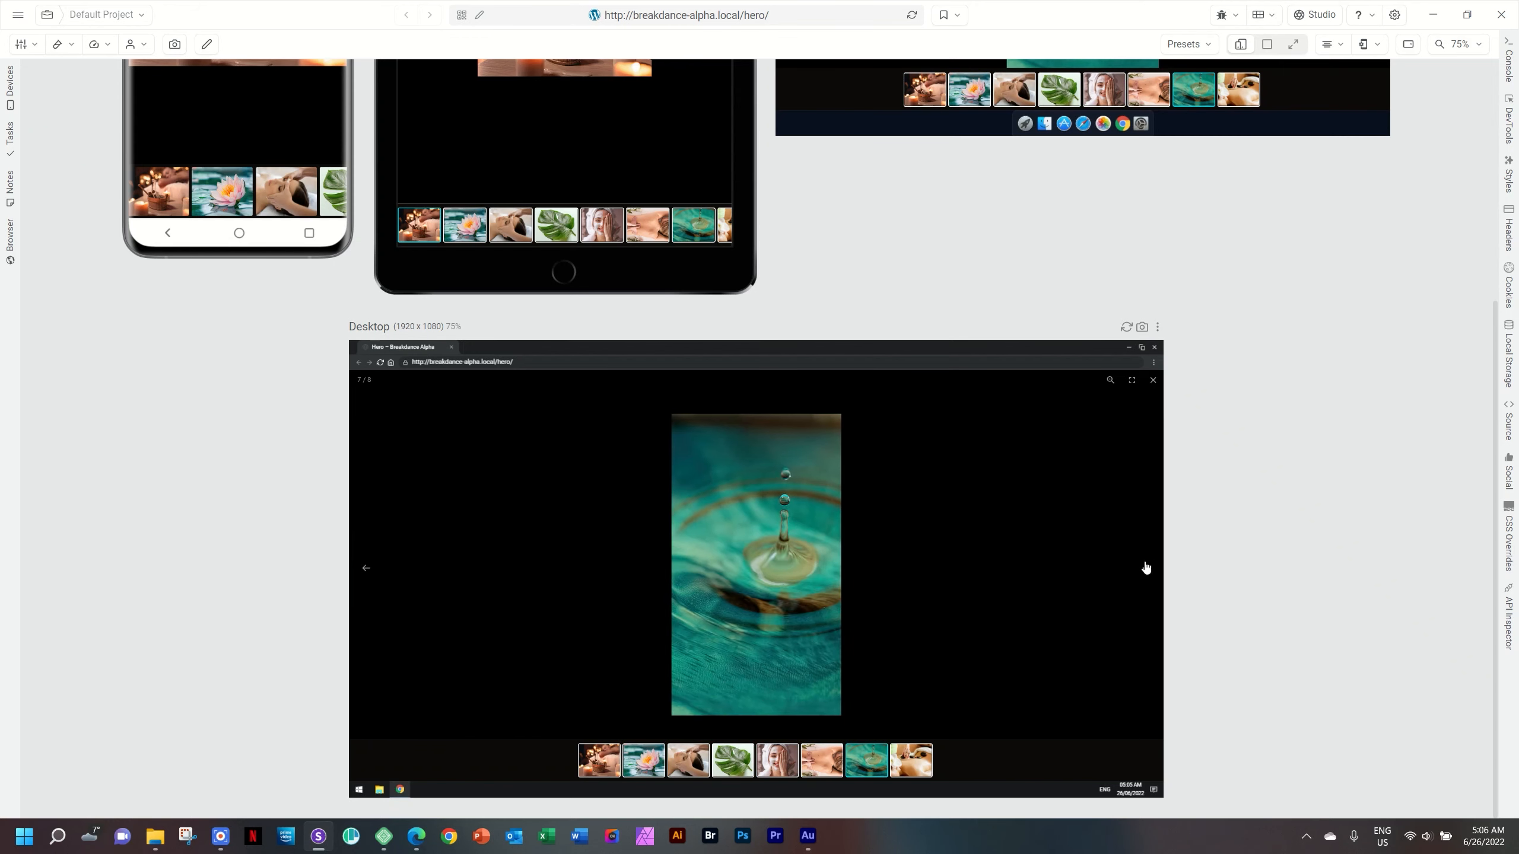
click(1146, 569)
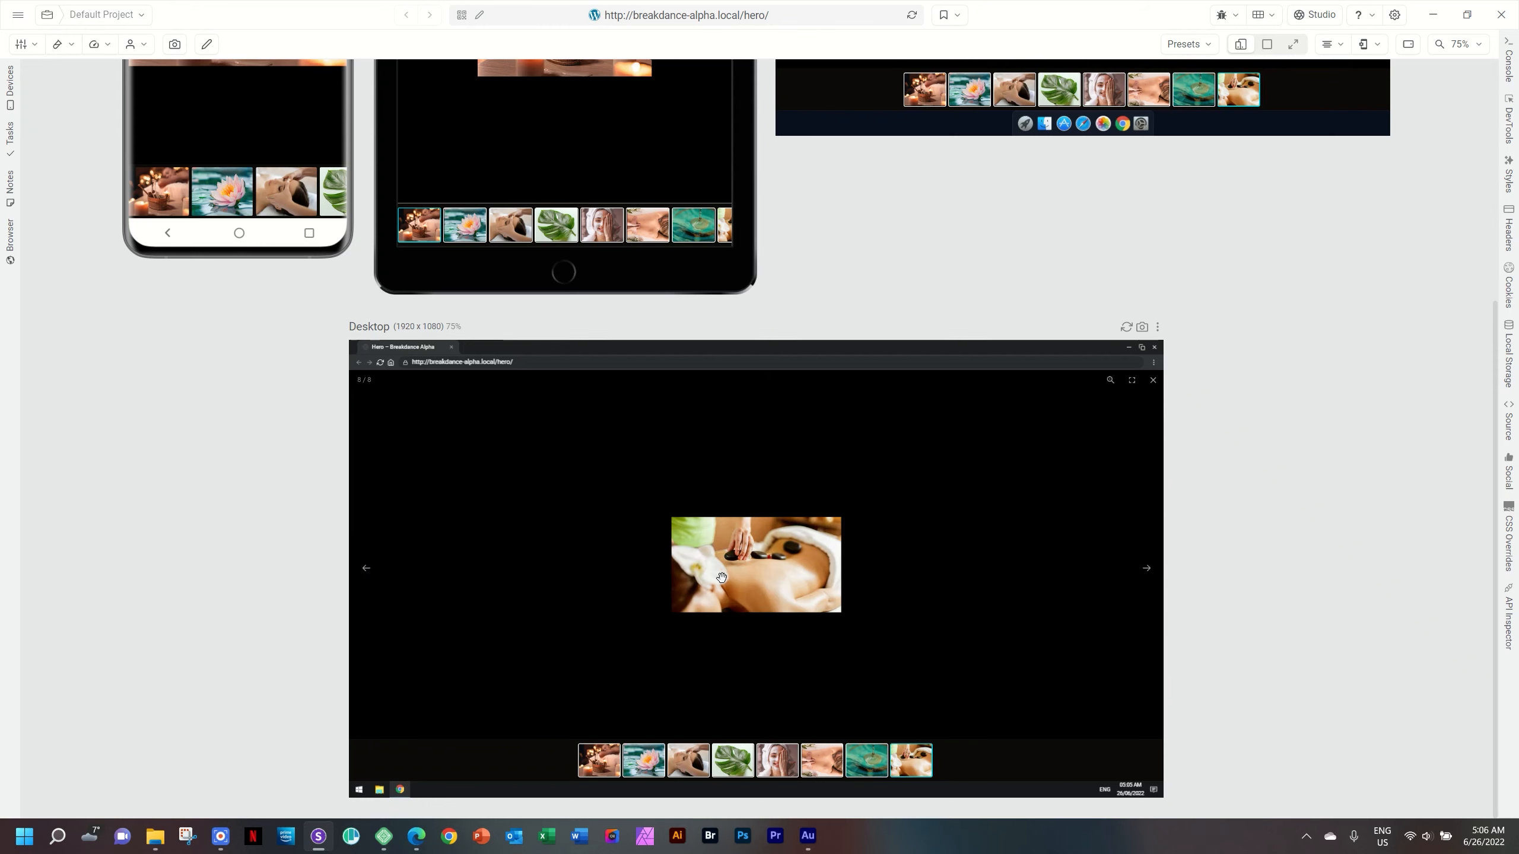
Browse the lightbox in the Galaxy S20 preview by swiping the images and choosing thumbnails, including the green leaf
scroll(1246, 469, up, 5)
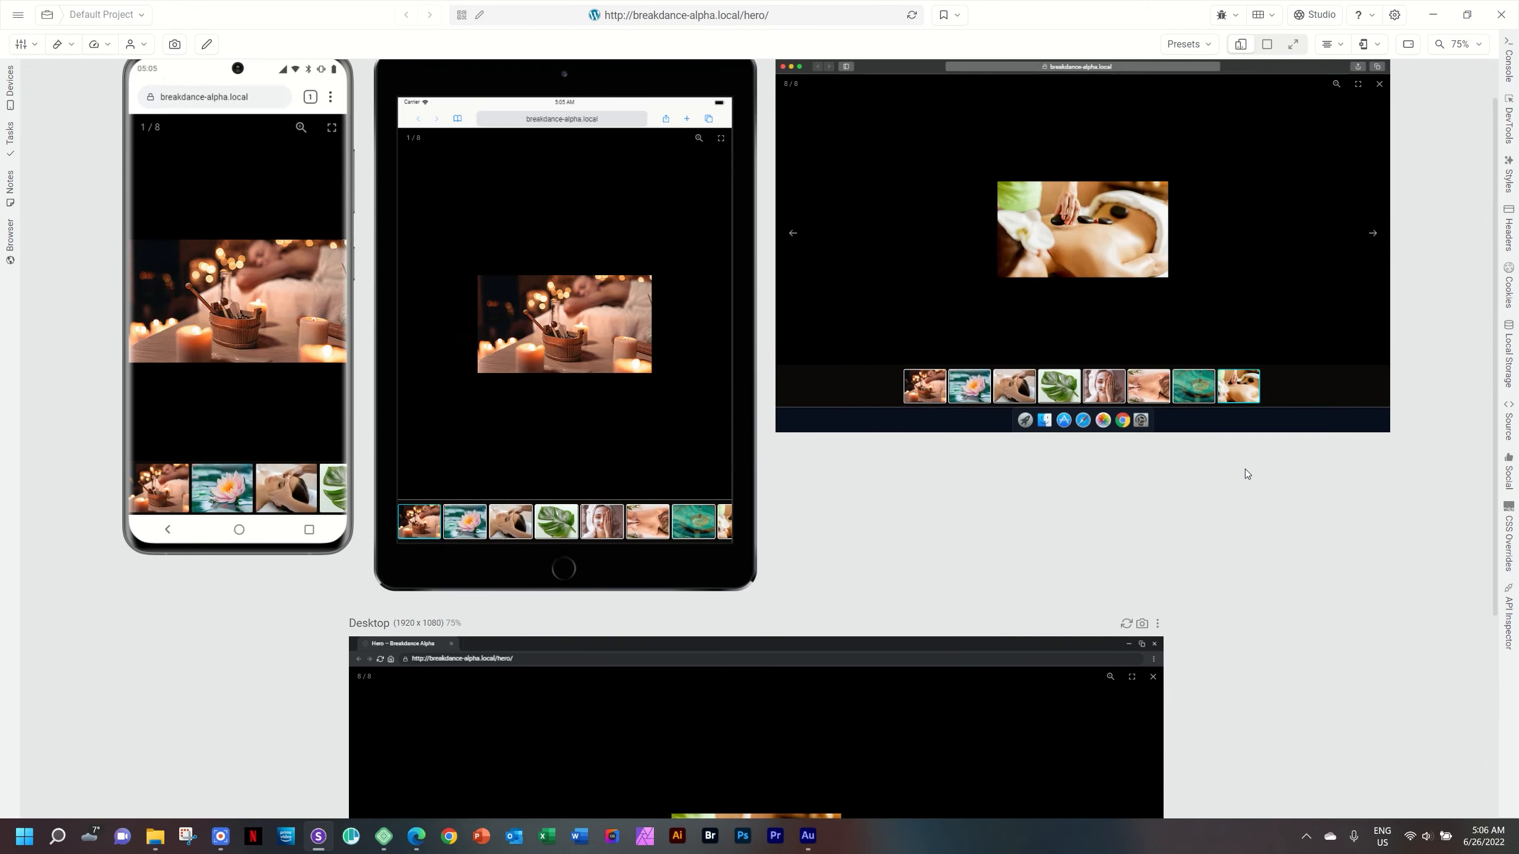
scroll(1245, 470, up, 1)
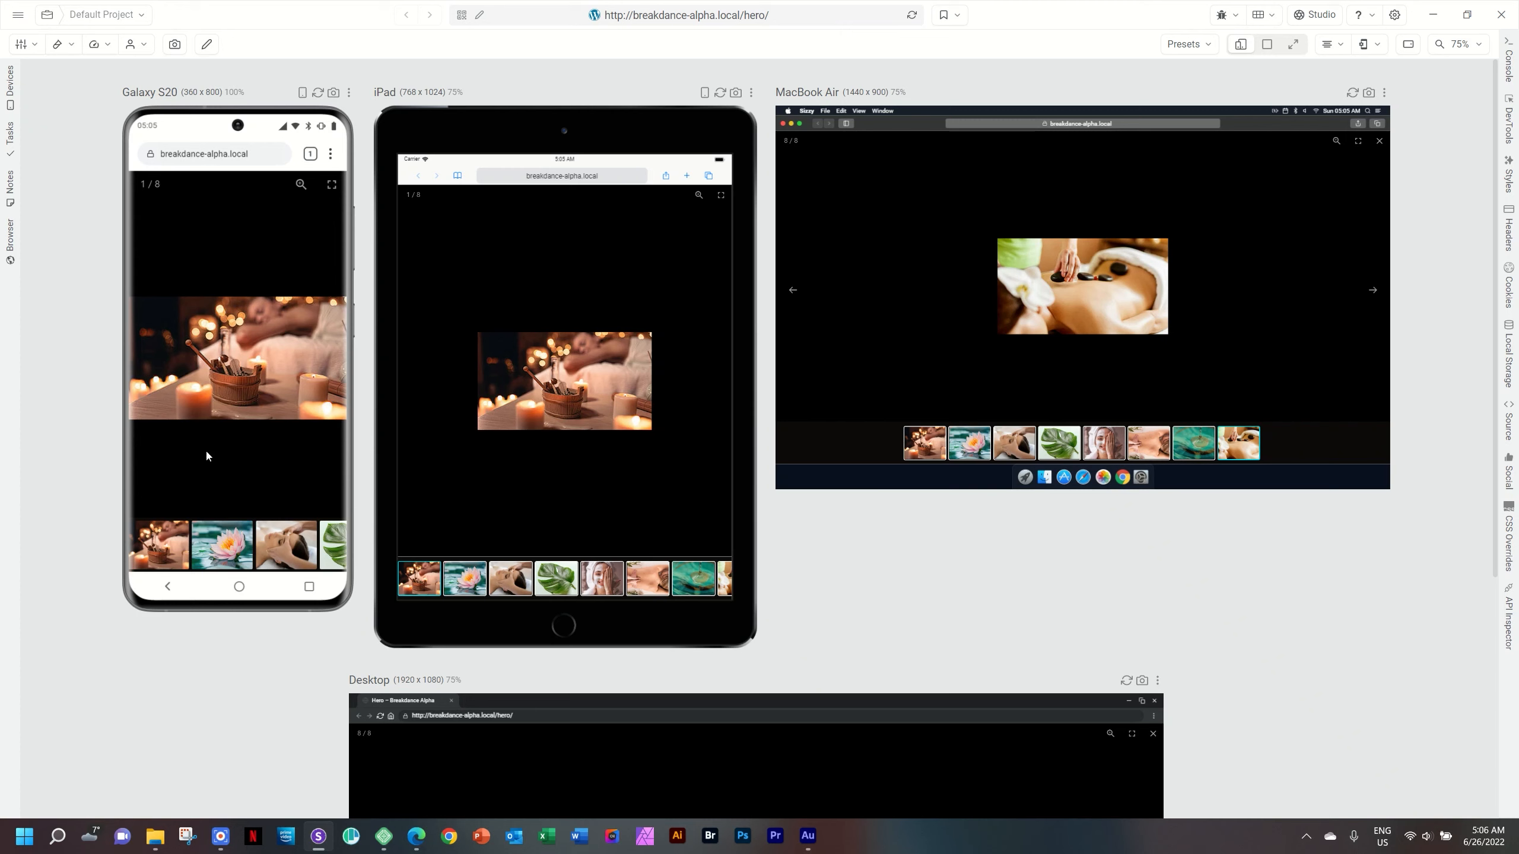
drag(297, 352, 108, 358)
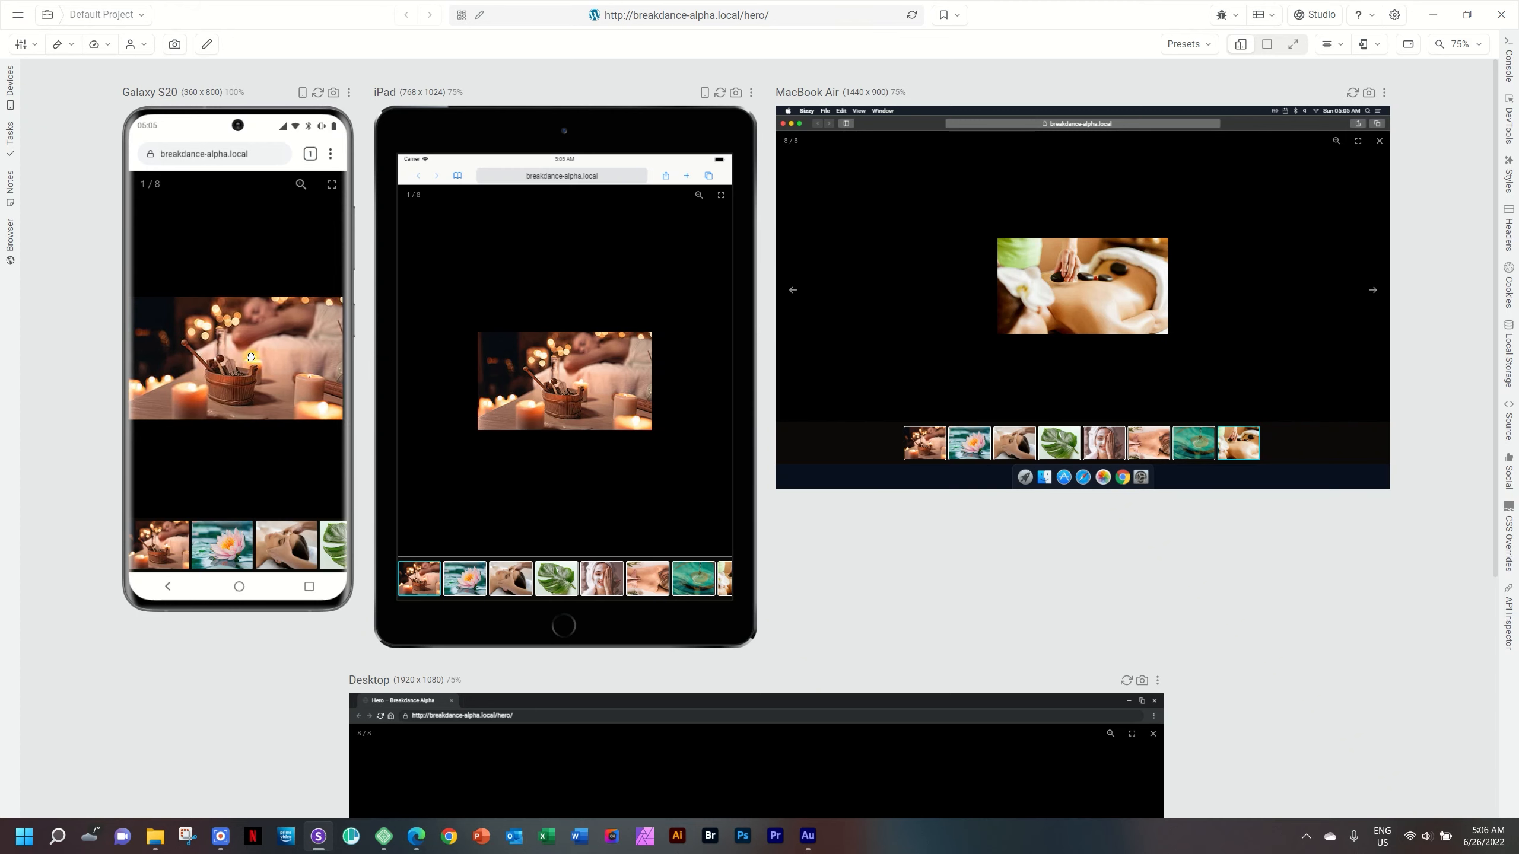
drag(251, 357, 26, 362)
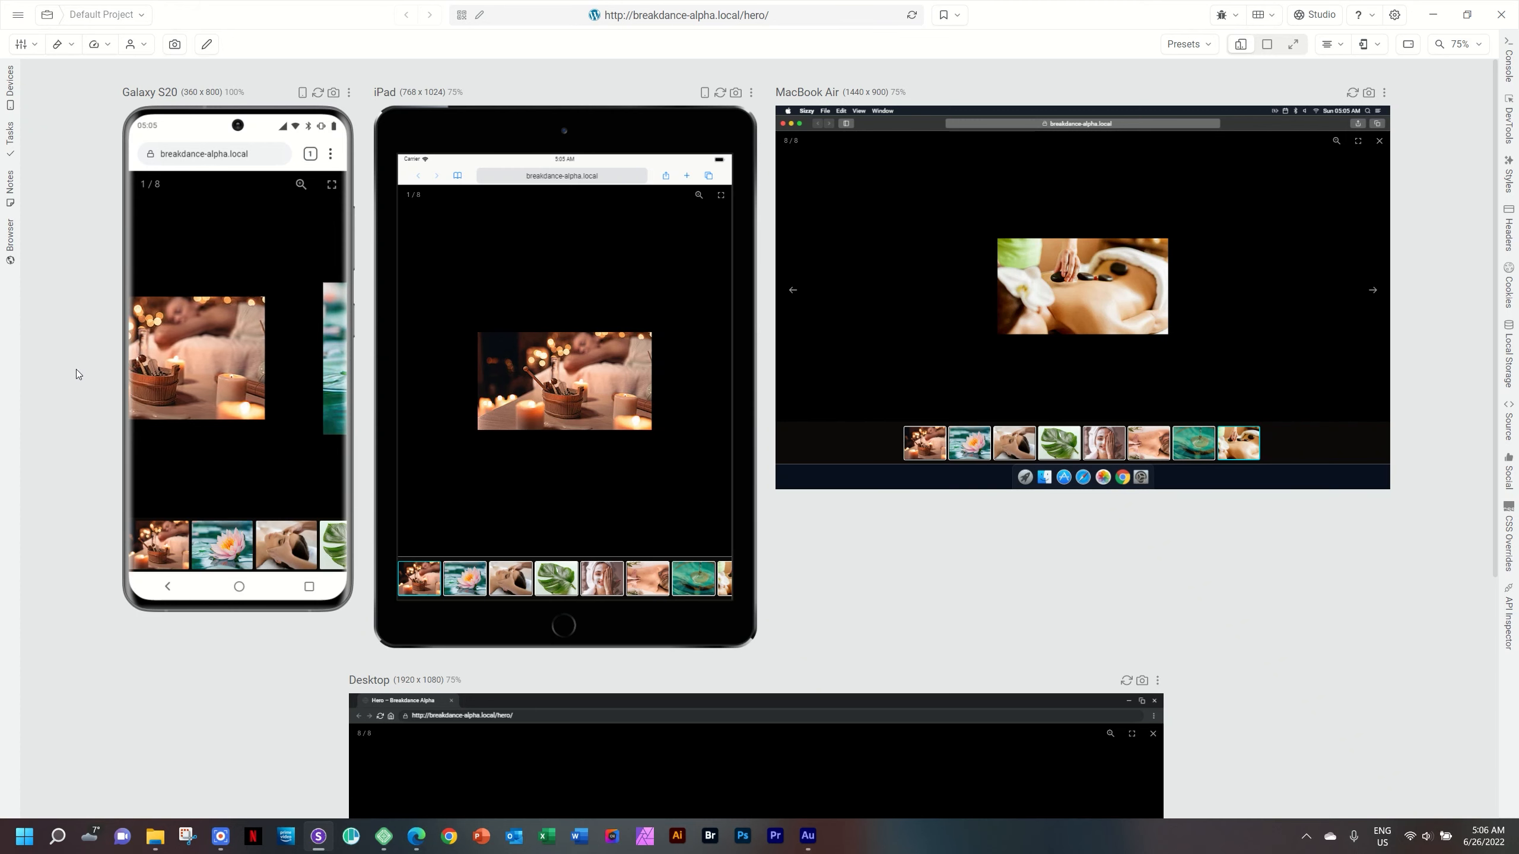
drag(299, 366, 1, 364)
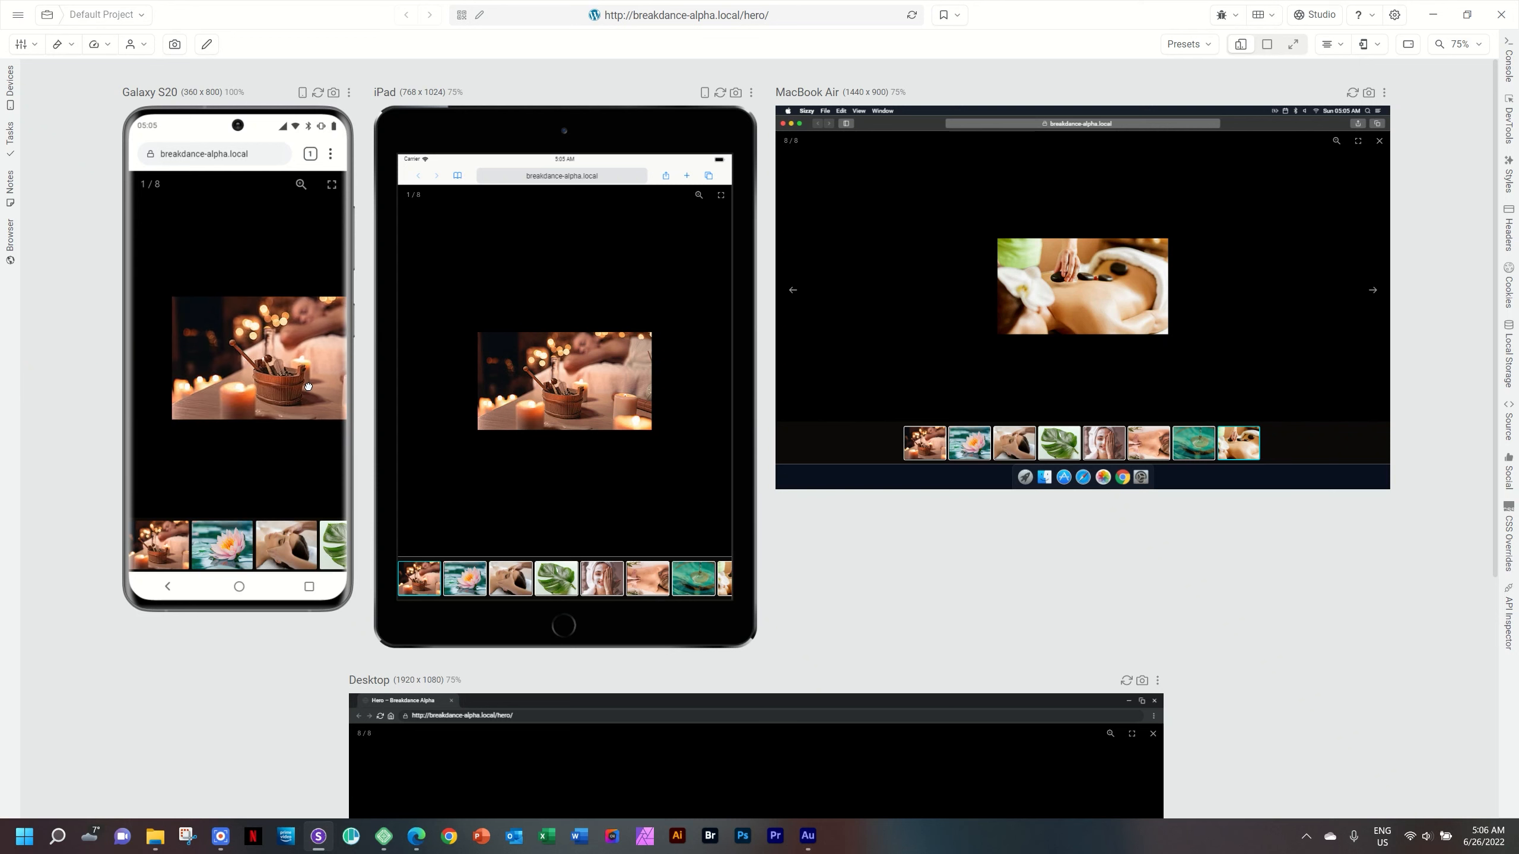
drag(308, 386, 222, 386)
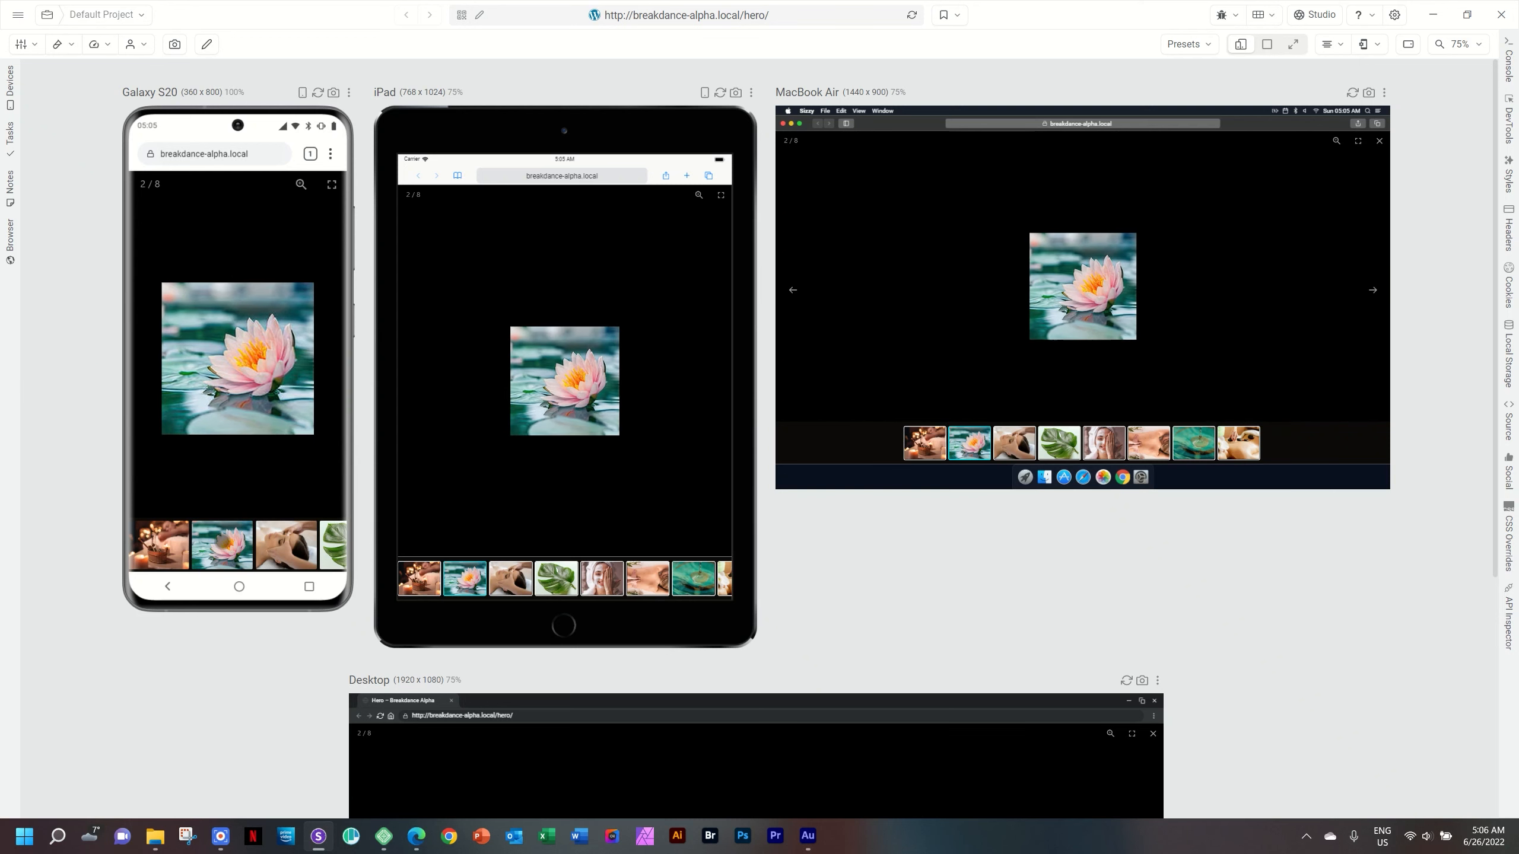
click(285, 537)
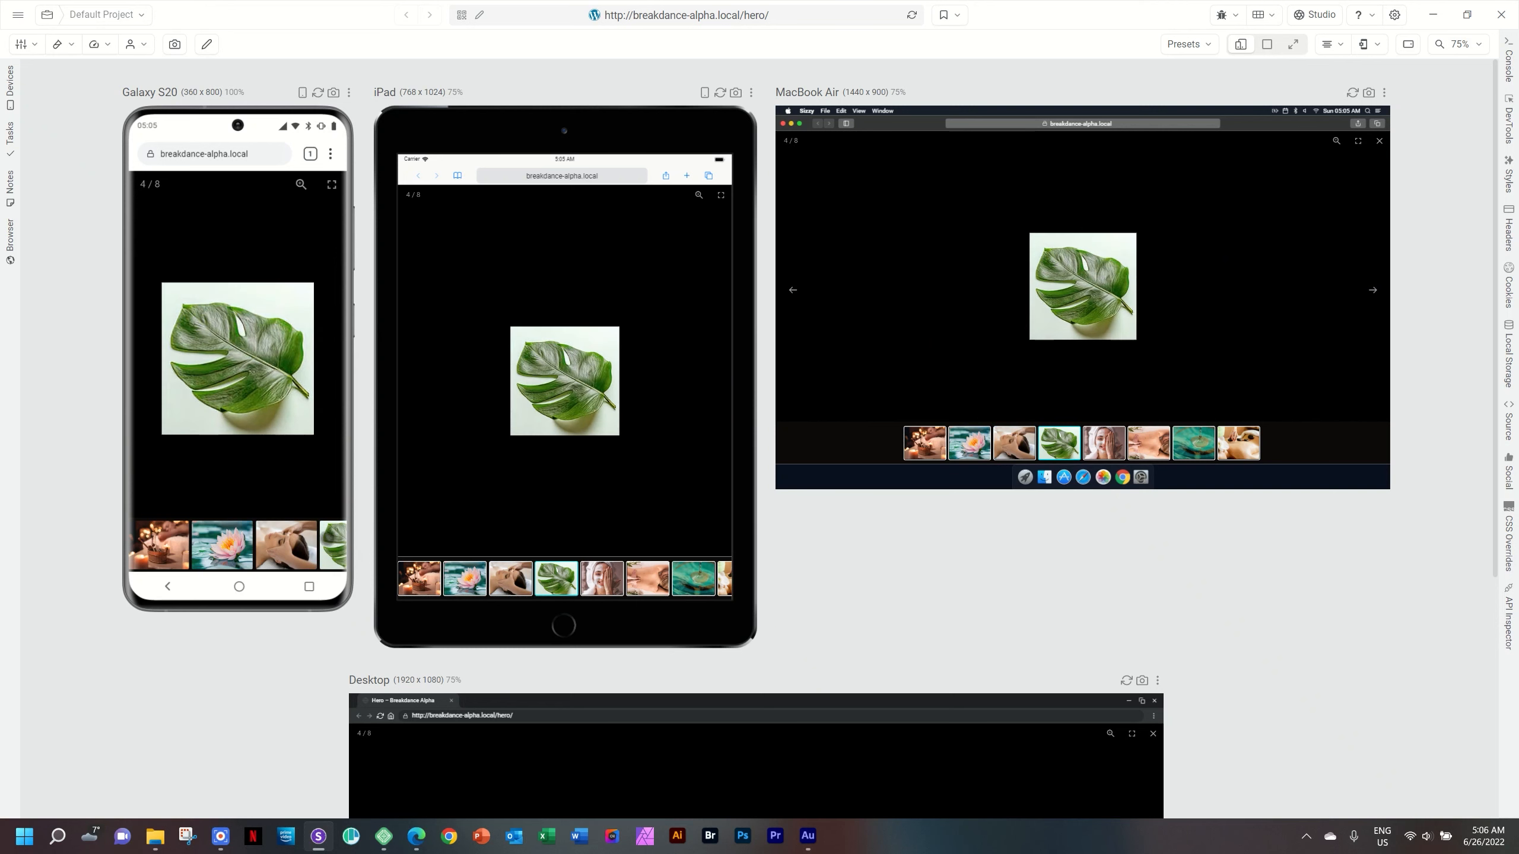
click(330, 540)
drag(332, 324, 120, 330)
drag(299, 339, 108, 341)
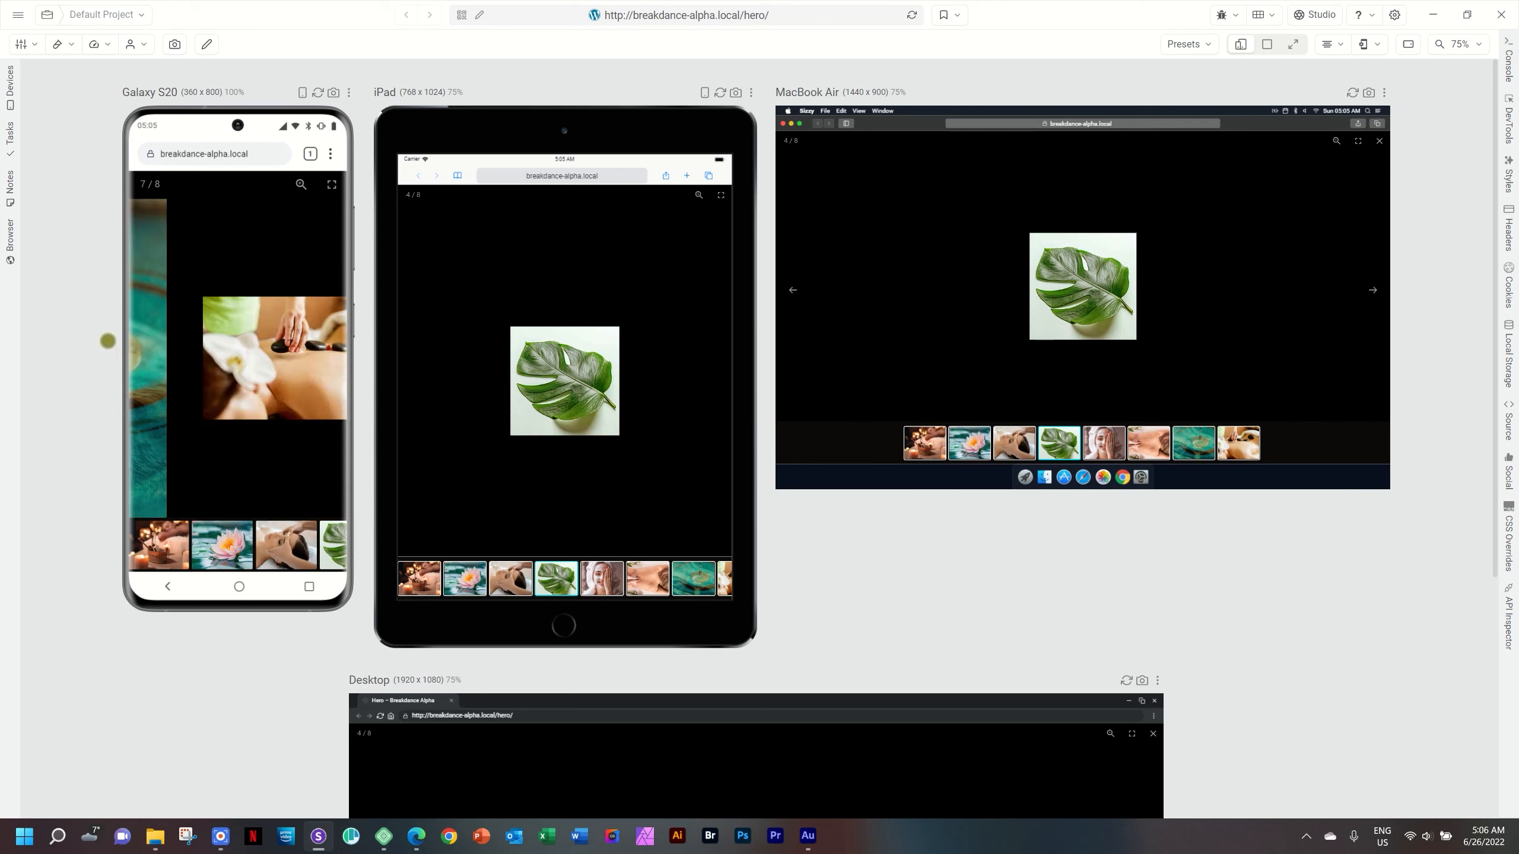
drag(273, 336, 81, 349)
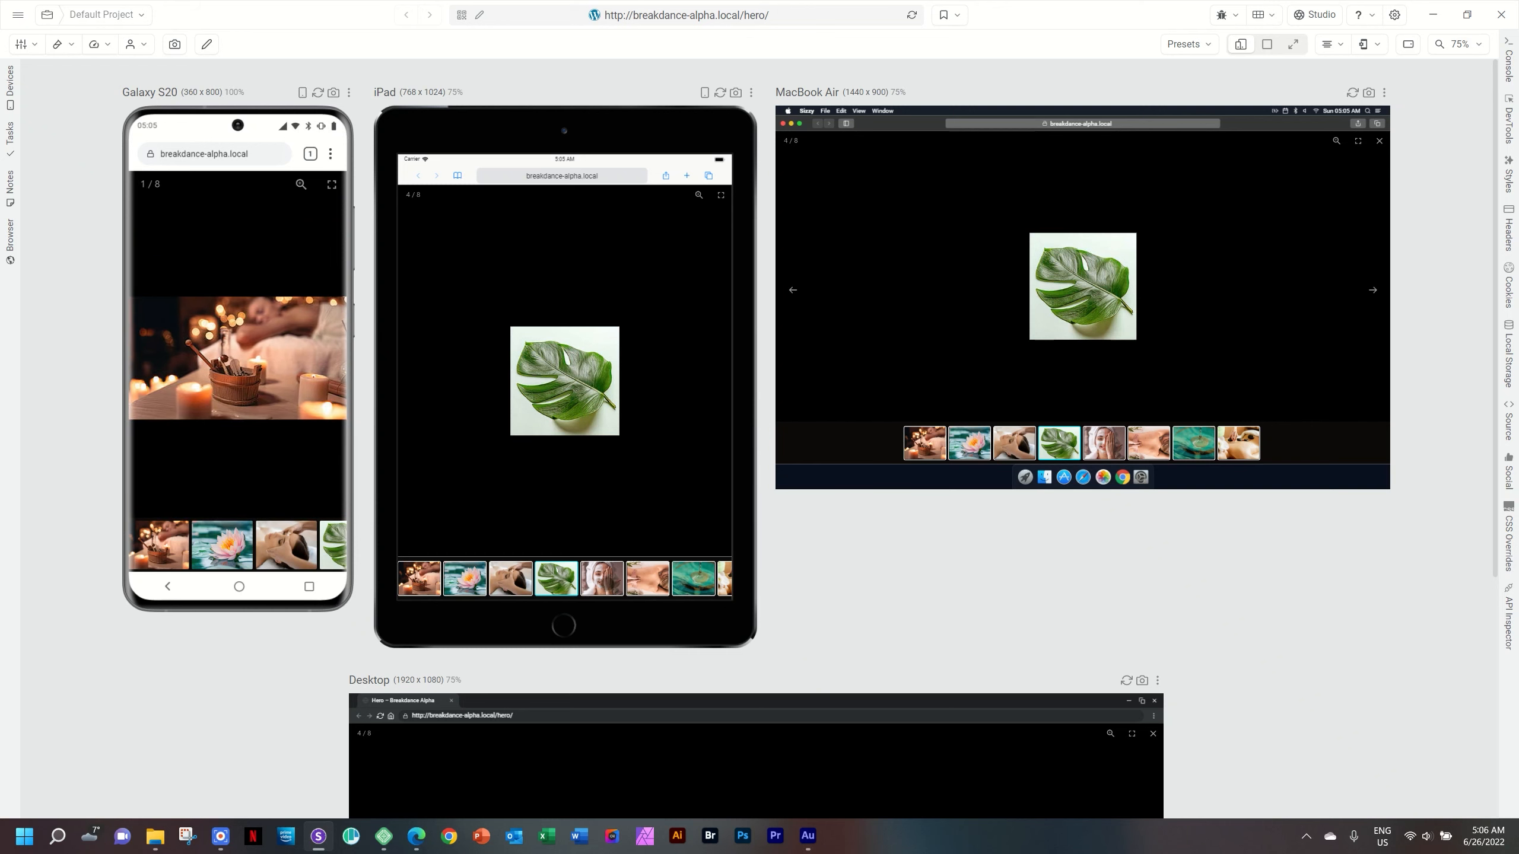
Open the fifth image in the iPad preview's lightbox and swipe onward through the remaining images back to the first
click(602, 578)
drag(610, 404, 302, 387)
drag(596, 383, 343, 380)
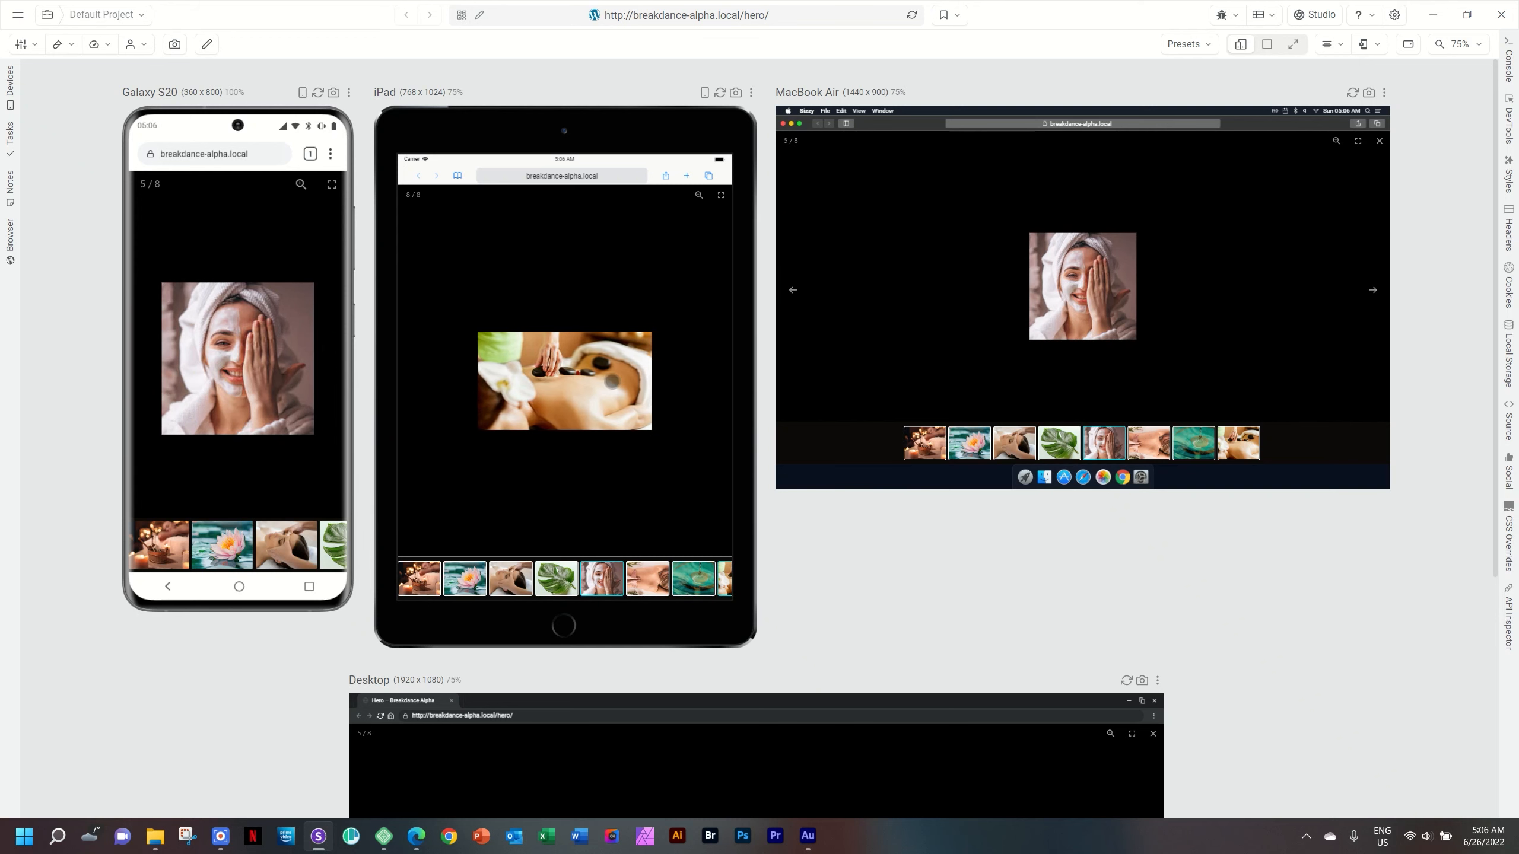
drag(613, 382, 394, 377)
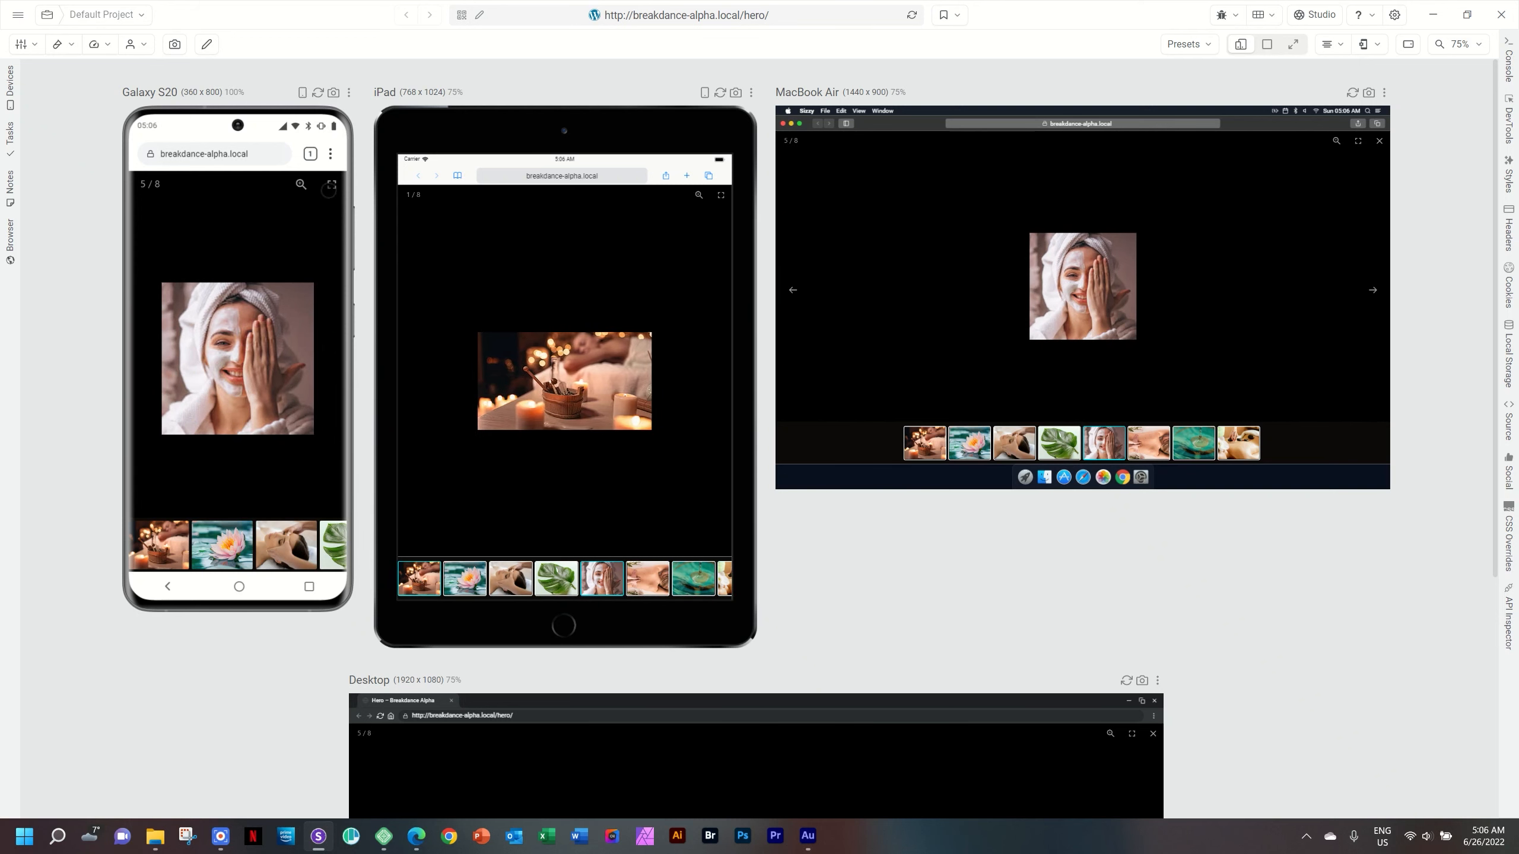
Try the zoom and fullscreen controls in the Galaxy S20 lightbox and deny the fullscreen access request
click(302, 180)
click(333, 187)
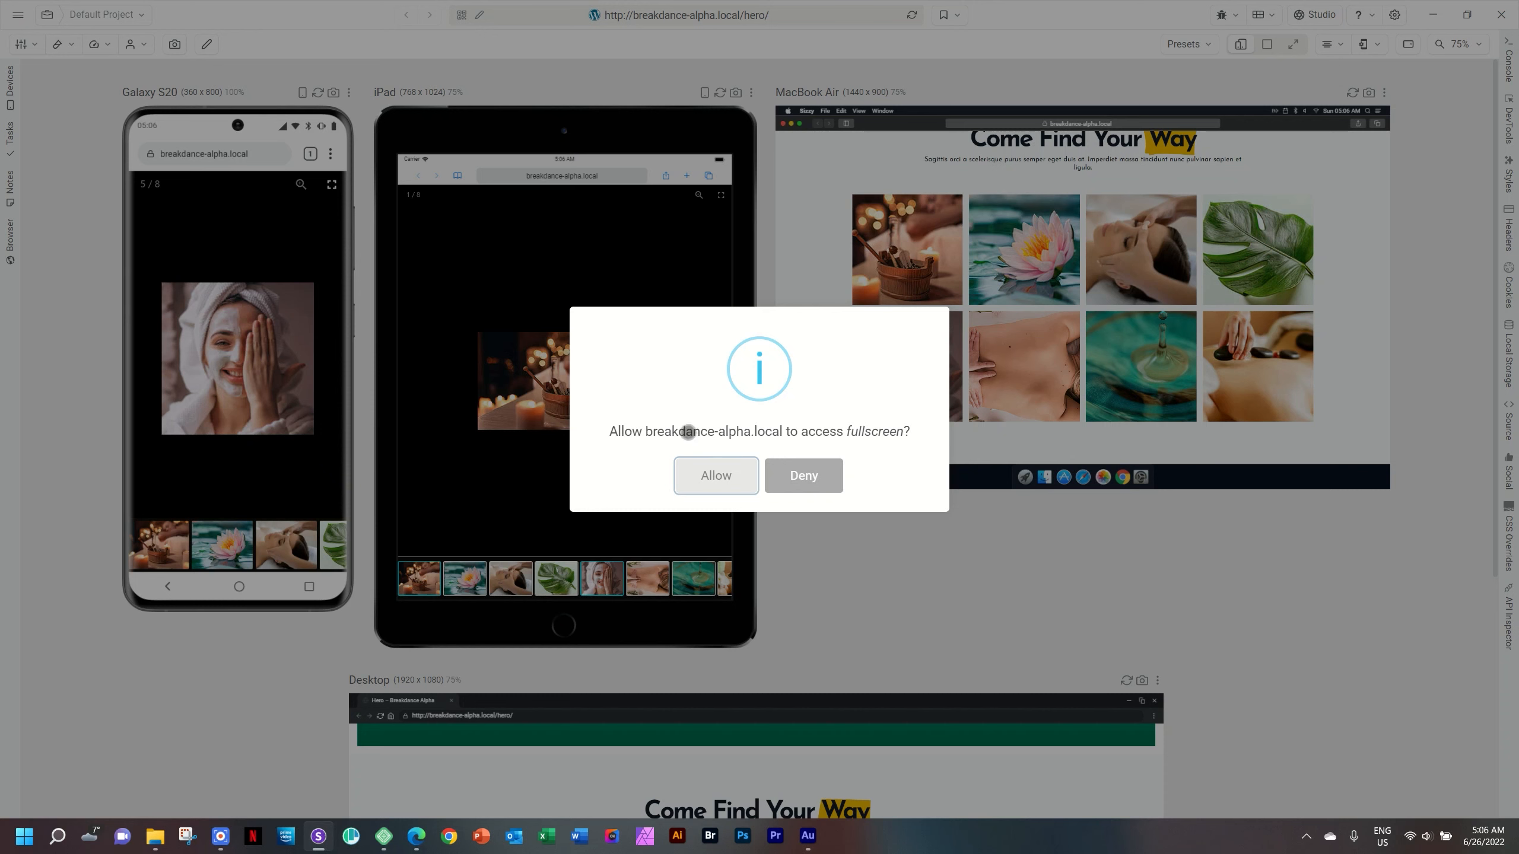
click(791, 481)
click(815, 477)
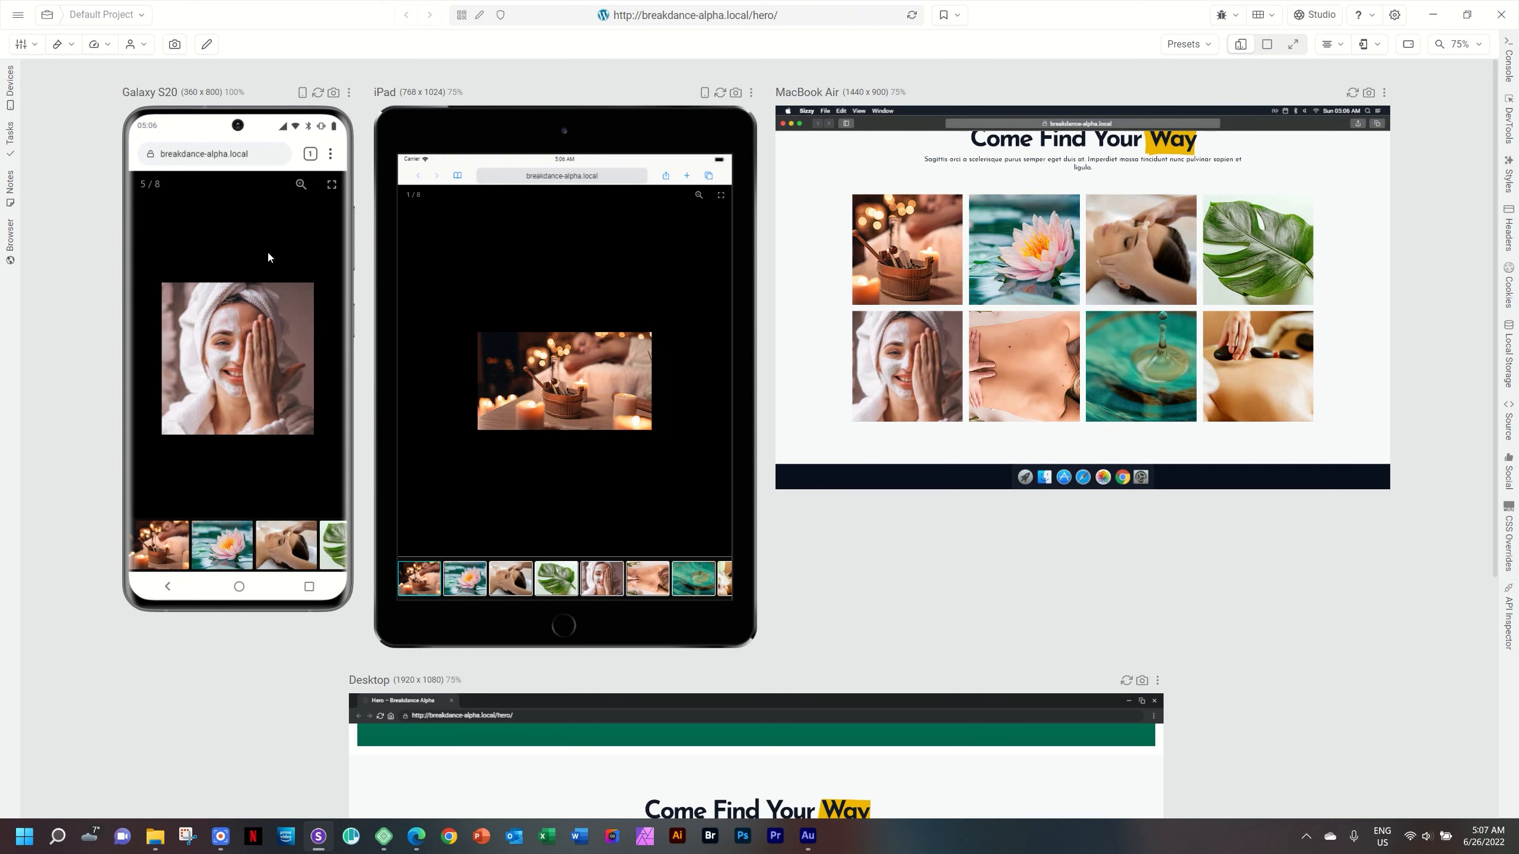
Close the open lightboxes in the iPad and Galaxy S20 previews
scroll(1067, 304, up, 10)
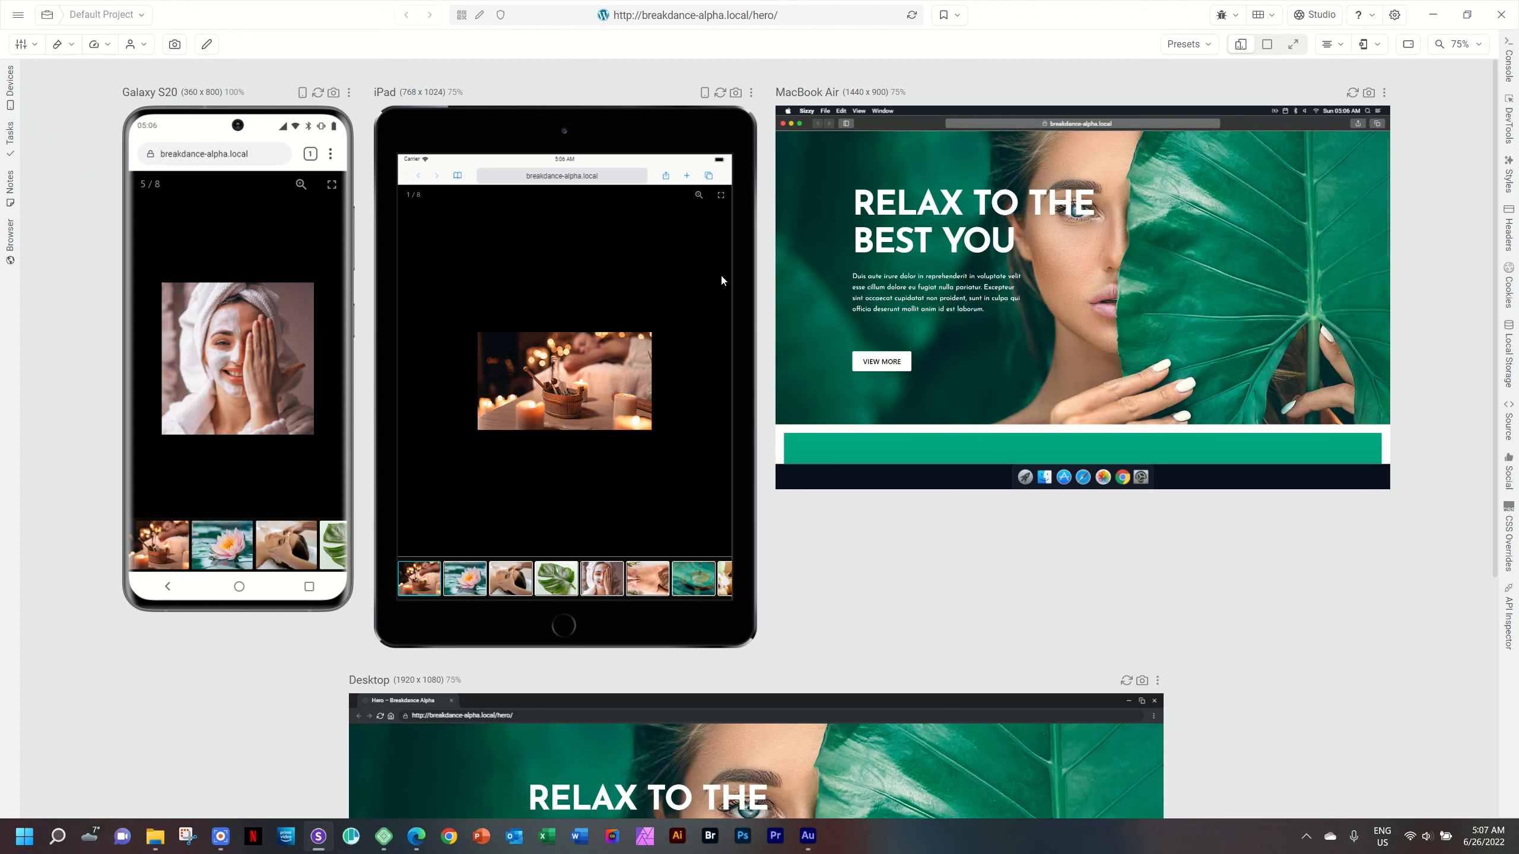
click(502, 237)
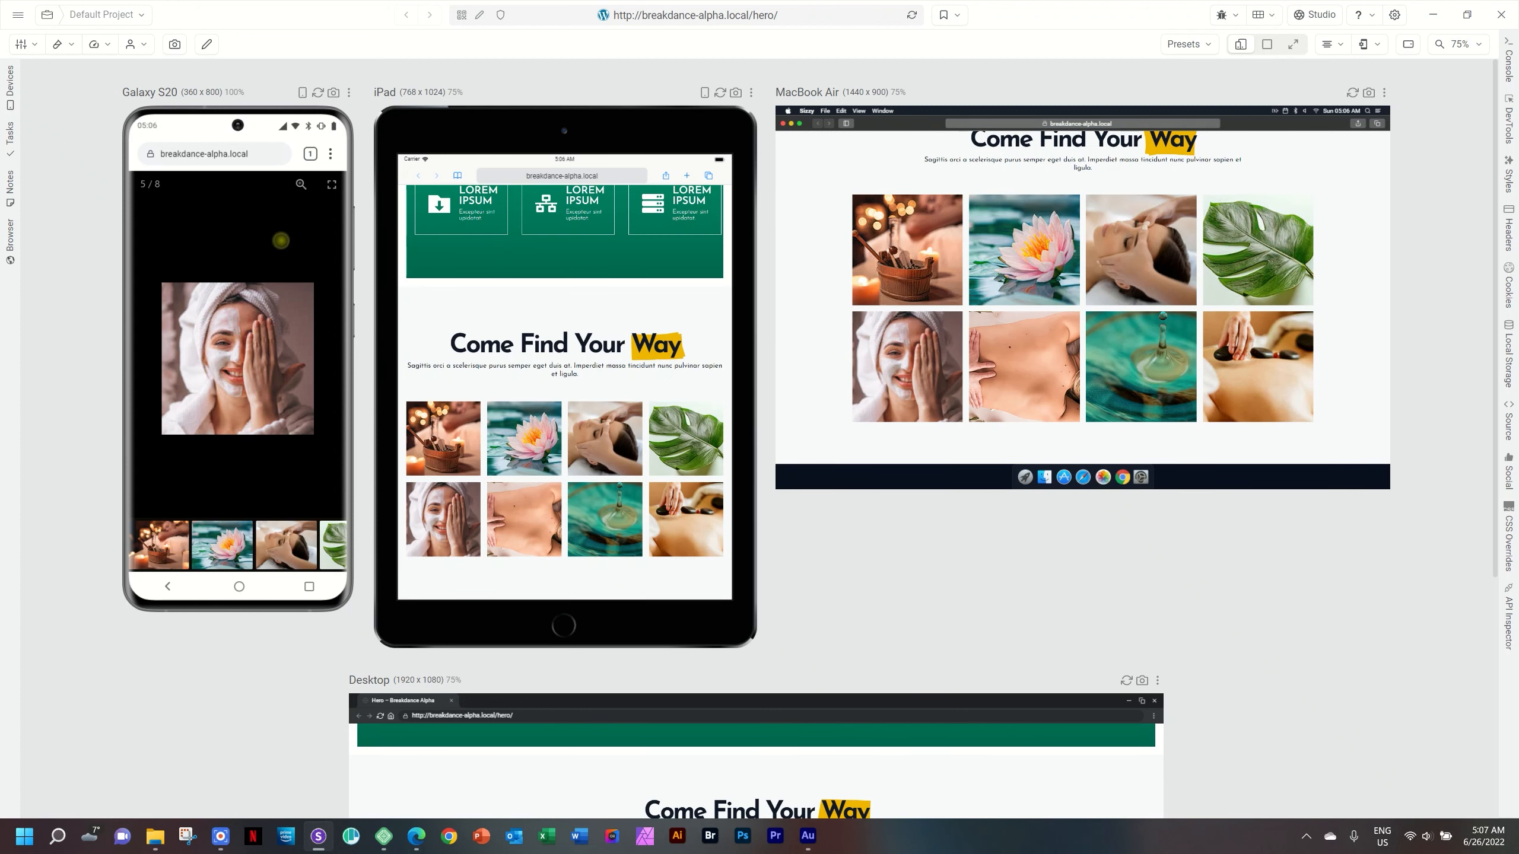
click(200, 246)
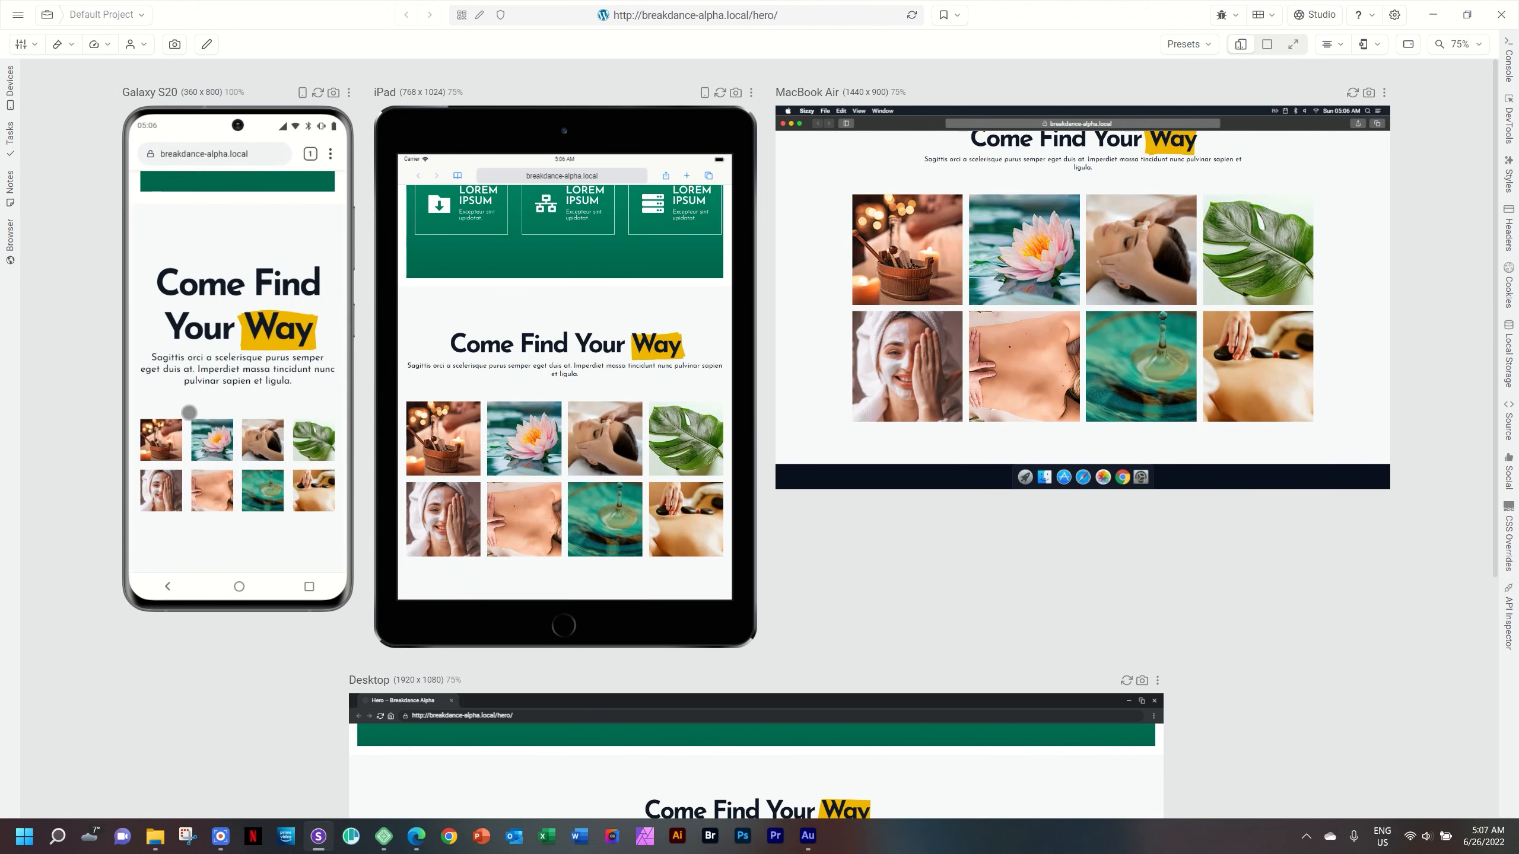
Switch back to the Breakdance editor and set the gallery's Vertical At breakpoint so the images stack on phones
mouse_move(416, 836)
click(404, 727)
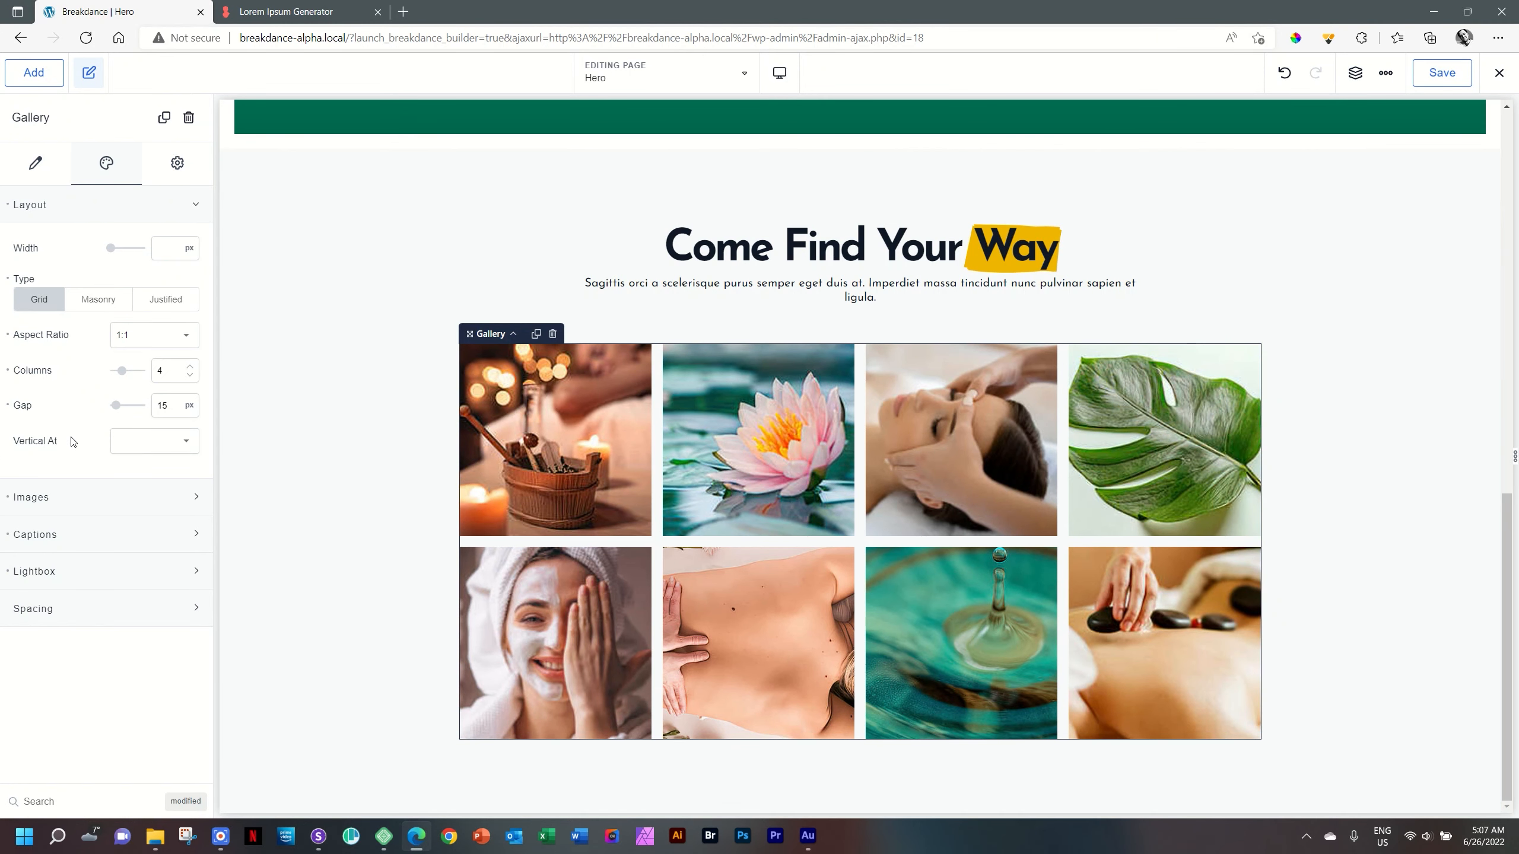
click(194, 443)
click(168, 570)
Save the gallery's breakpoint change and reload the Hero page in Sizzy
click(1442, 73)
click(318, 836)
click(912, 14)
Check the gallery's vertical layout in the Galaxy S20 preview
scroll(271, 267, down, 15)
scroll(270, 267, up, 5)
scroll(270, 267, down, 4)
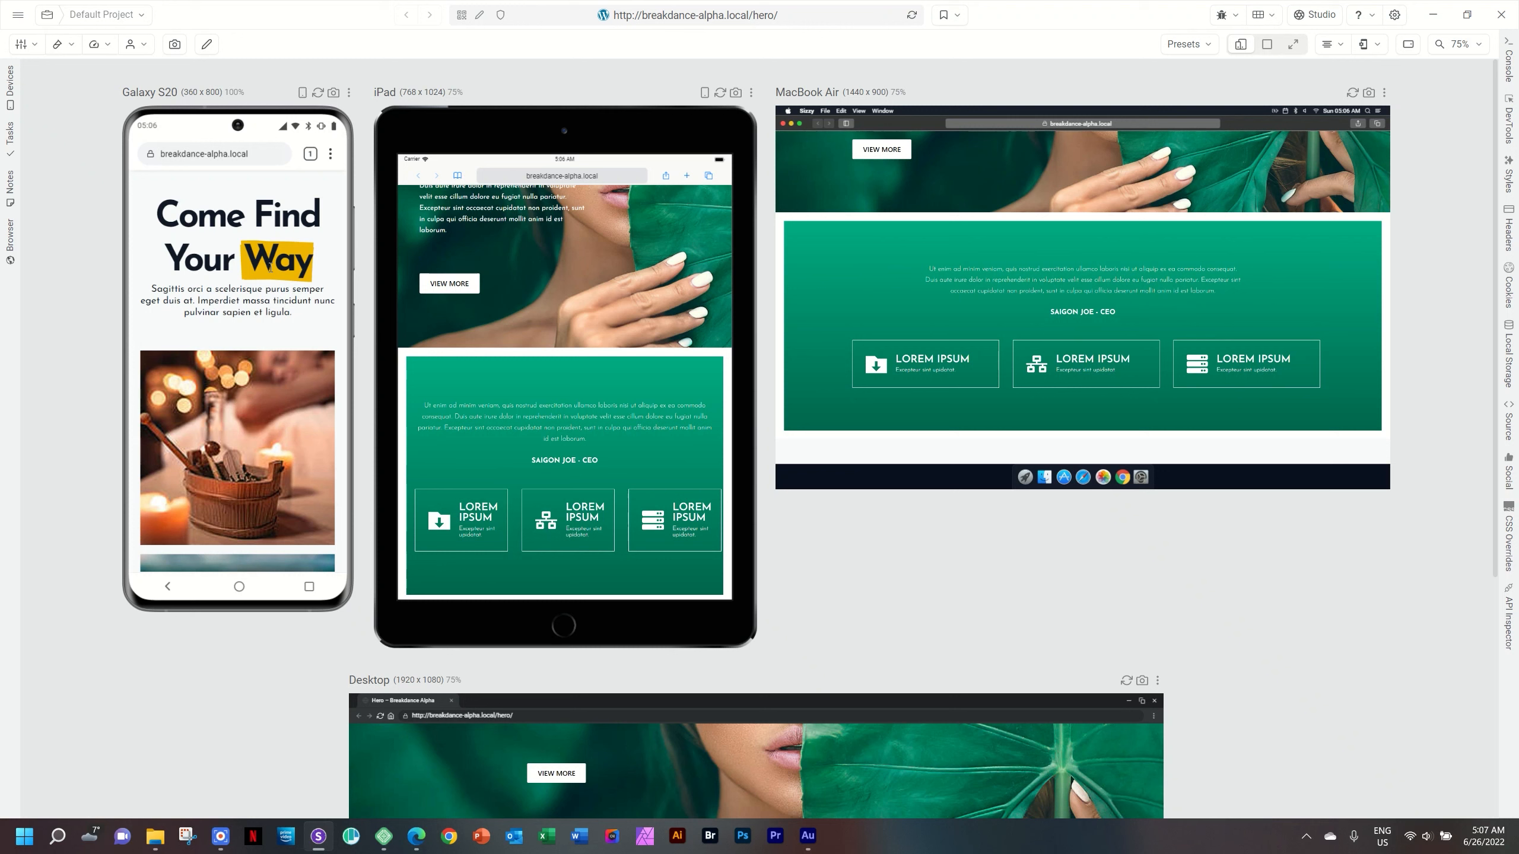
Switch back to the Breakdance editor and open the content settings of the "Come Find Your Way" gallery
click(416, 836)
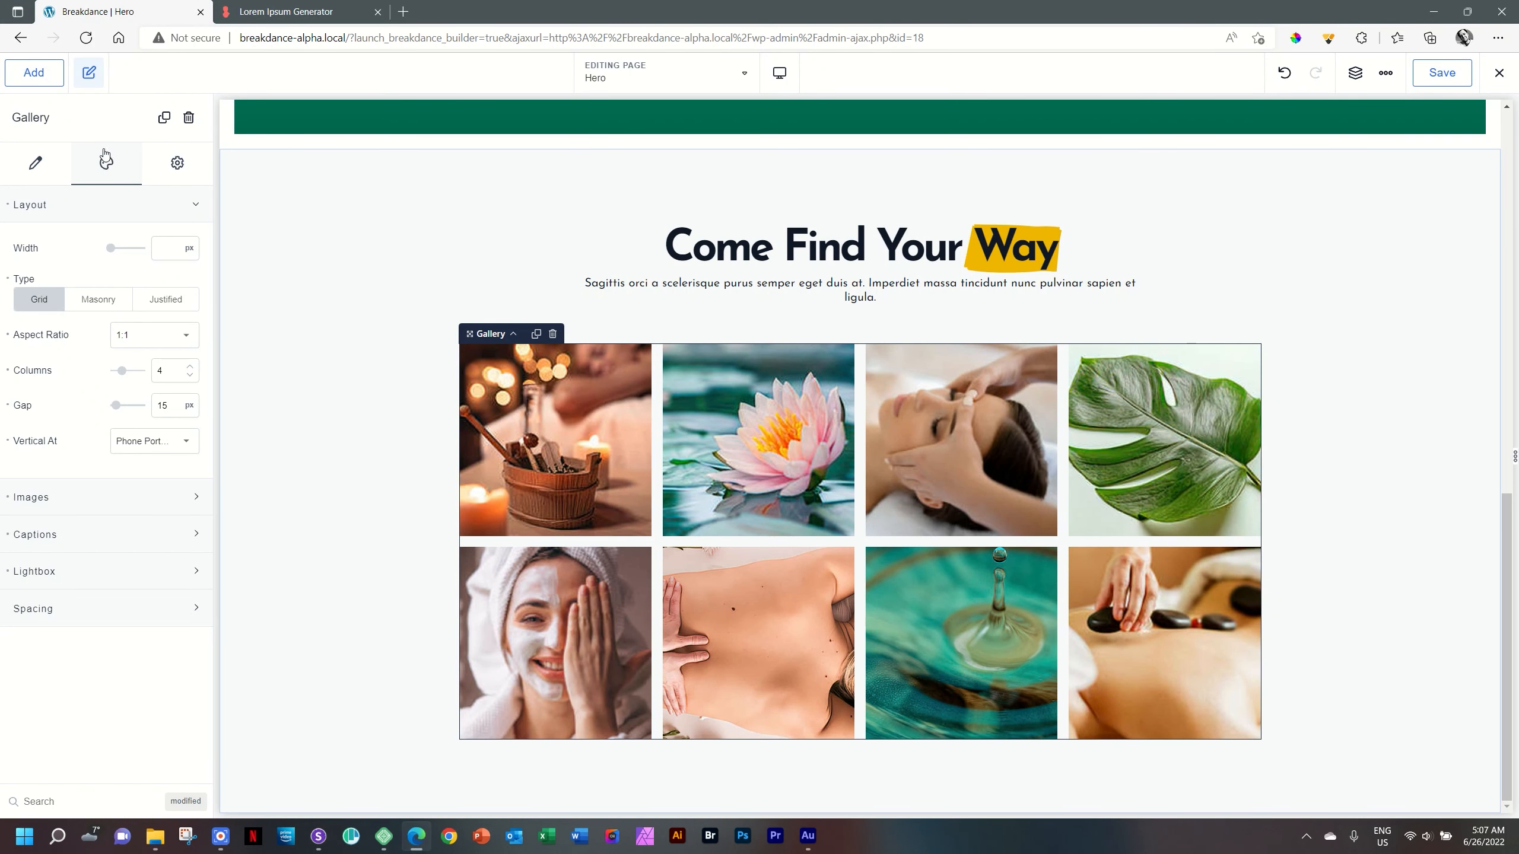
click(35, 162)
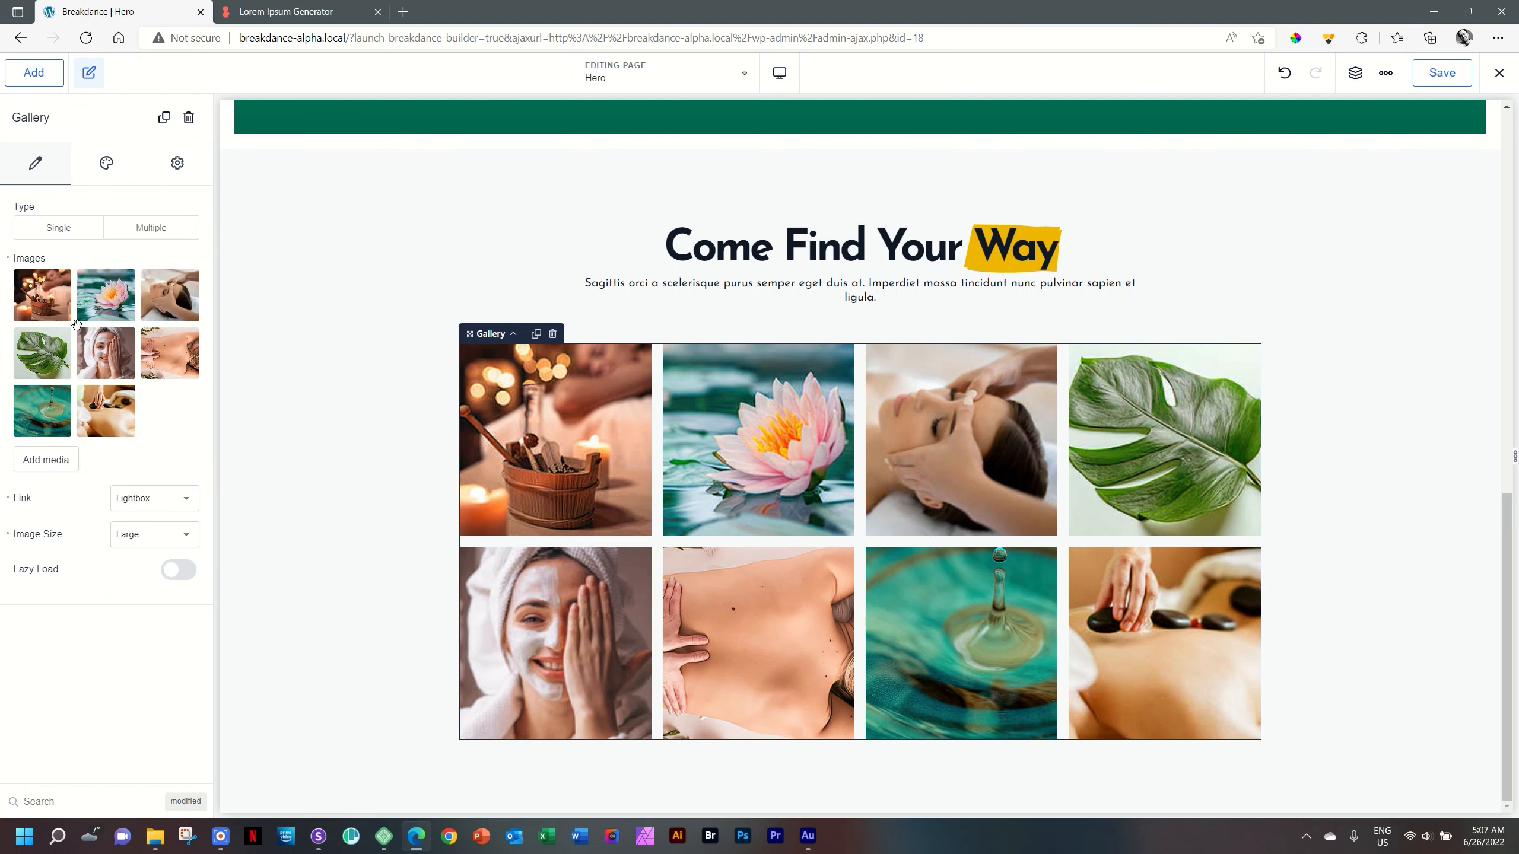
mouse_move(28, 283)
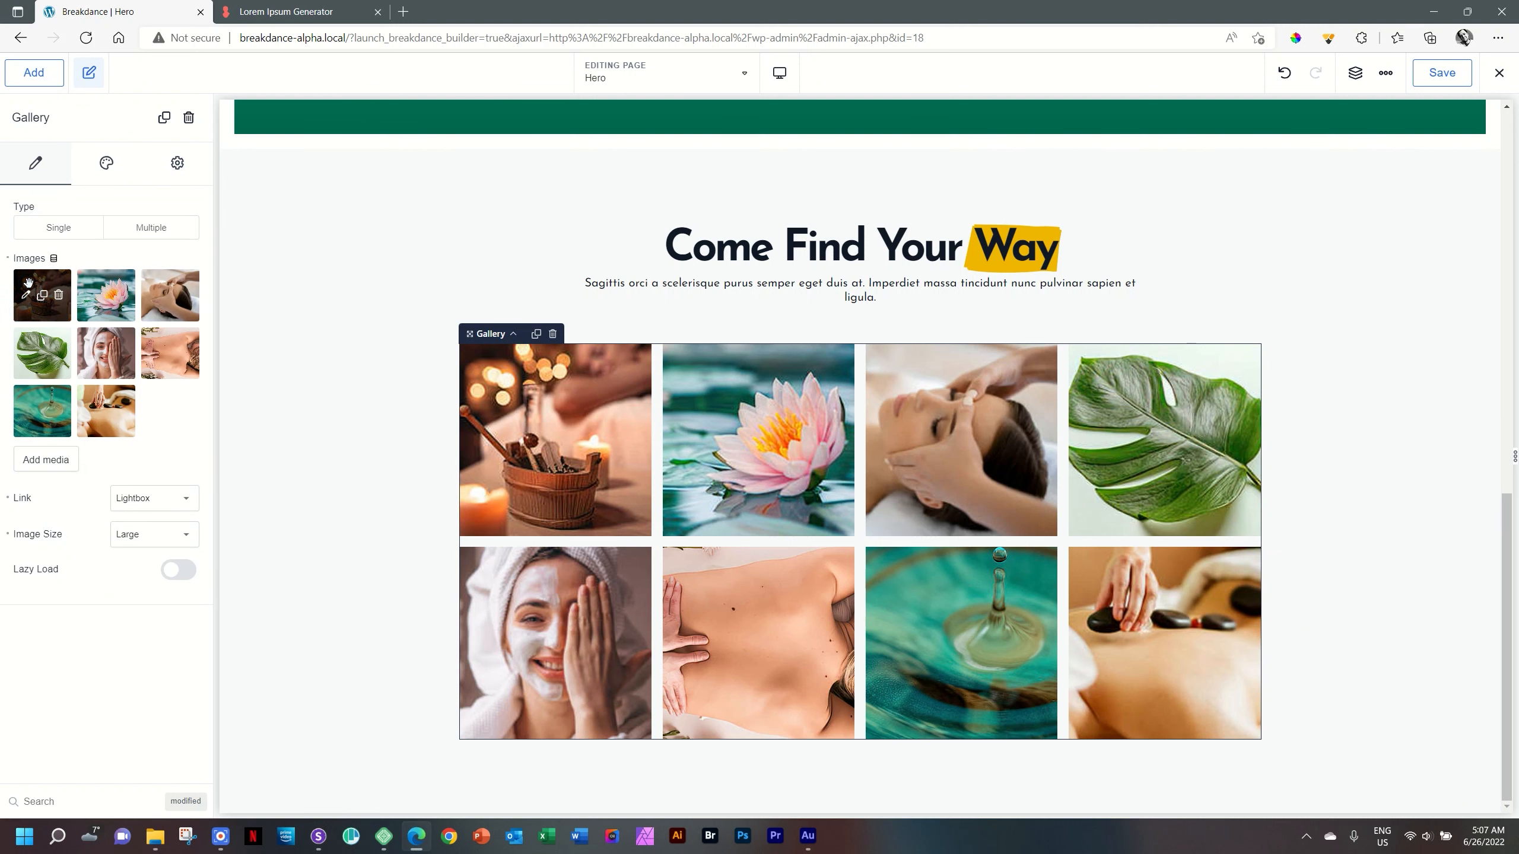
Set the gallery's link to Custom URL and inspect the Custom URL setting of the first image
click(154, 498)
click(152, 571)
click(25, 297)
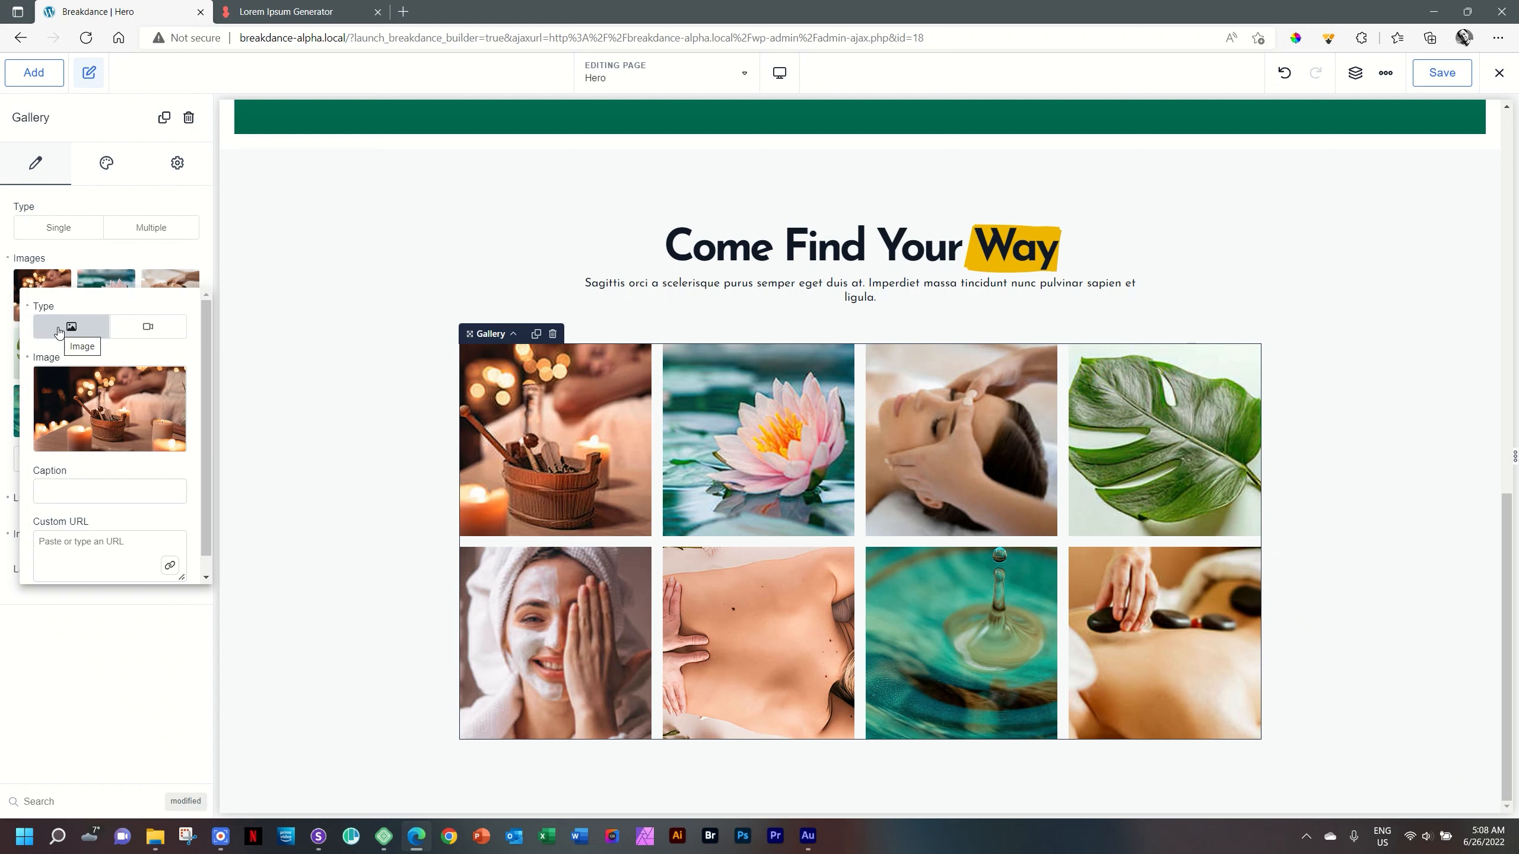
mouse_move(117, 415)
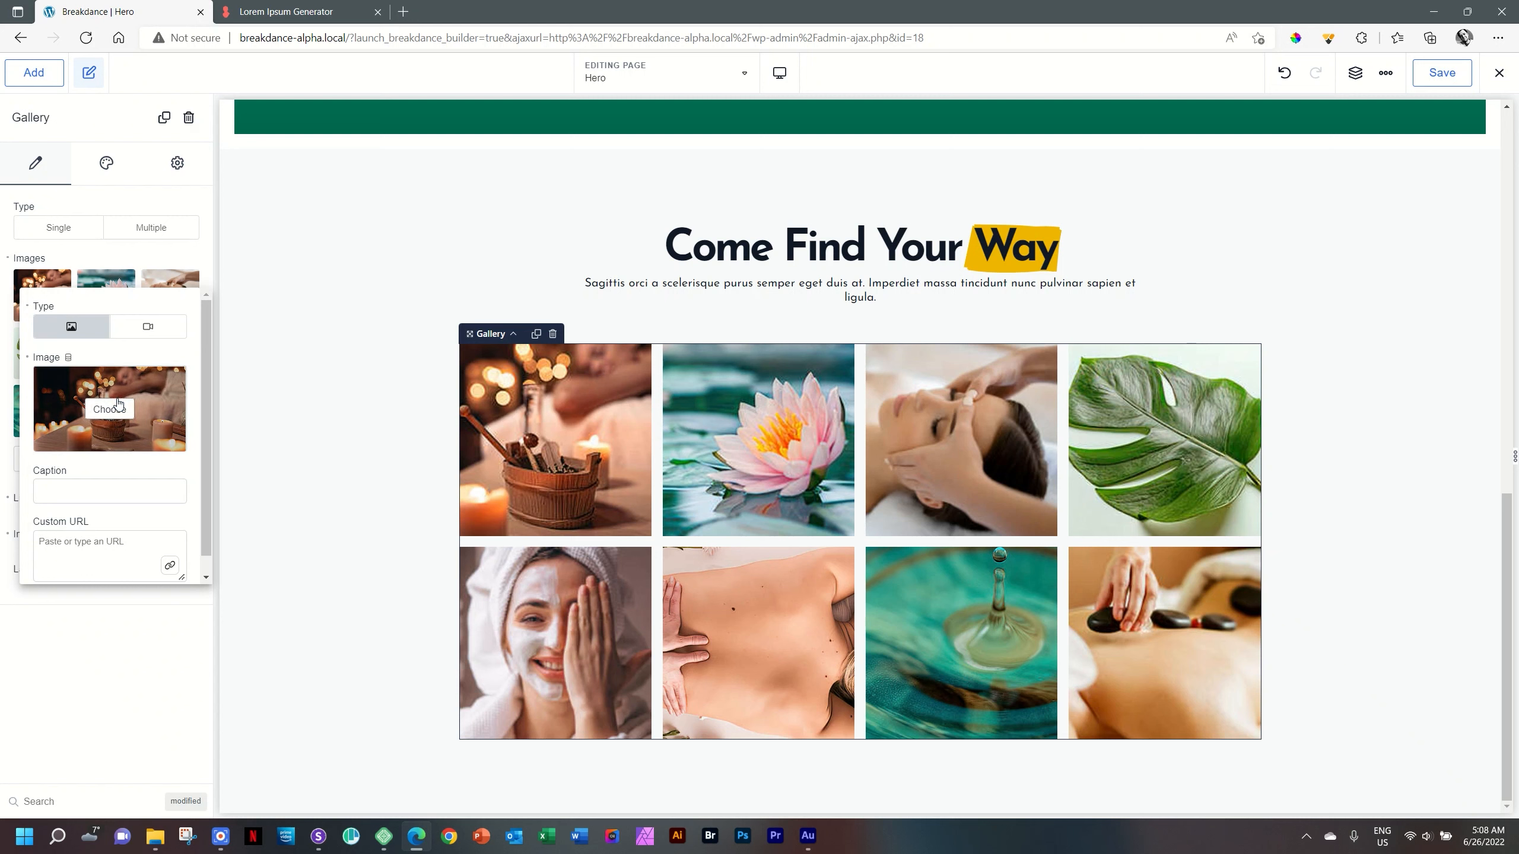
scroll(117, 431, down, 1)
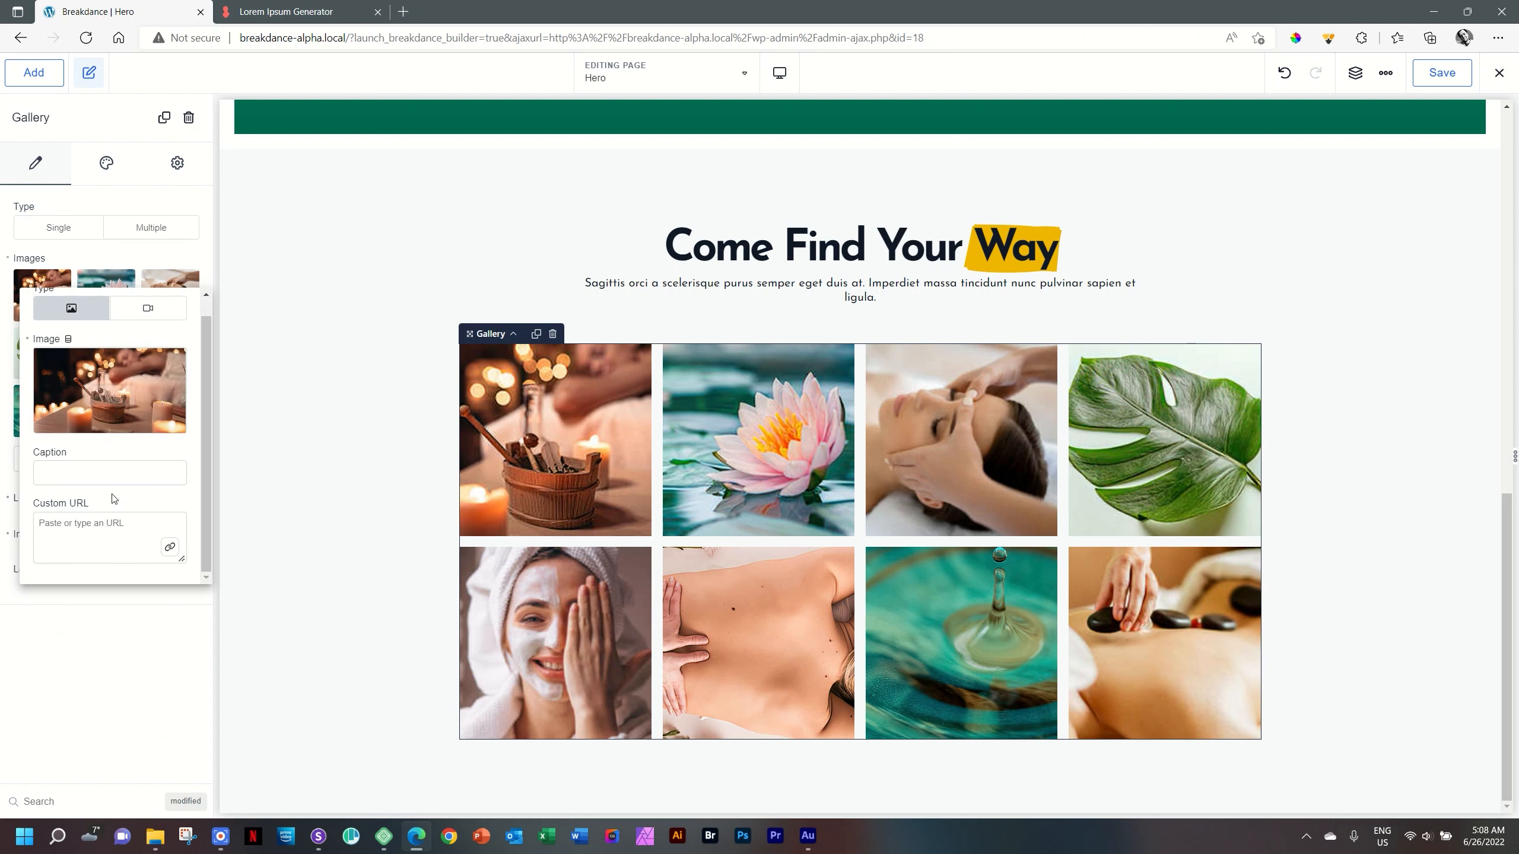
click(102, 534)
scroll(105, 533, up, 1)
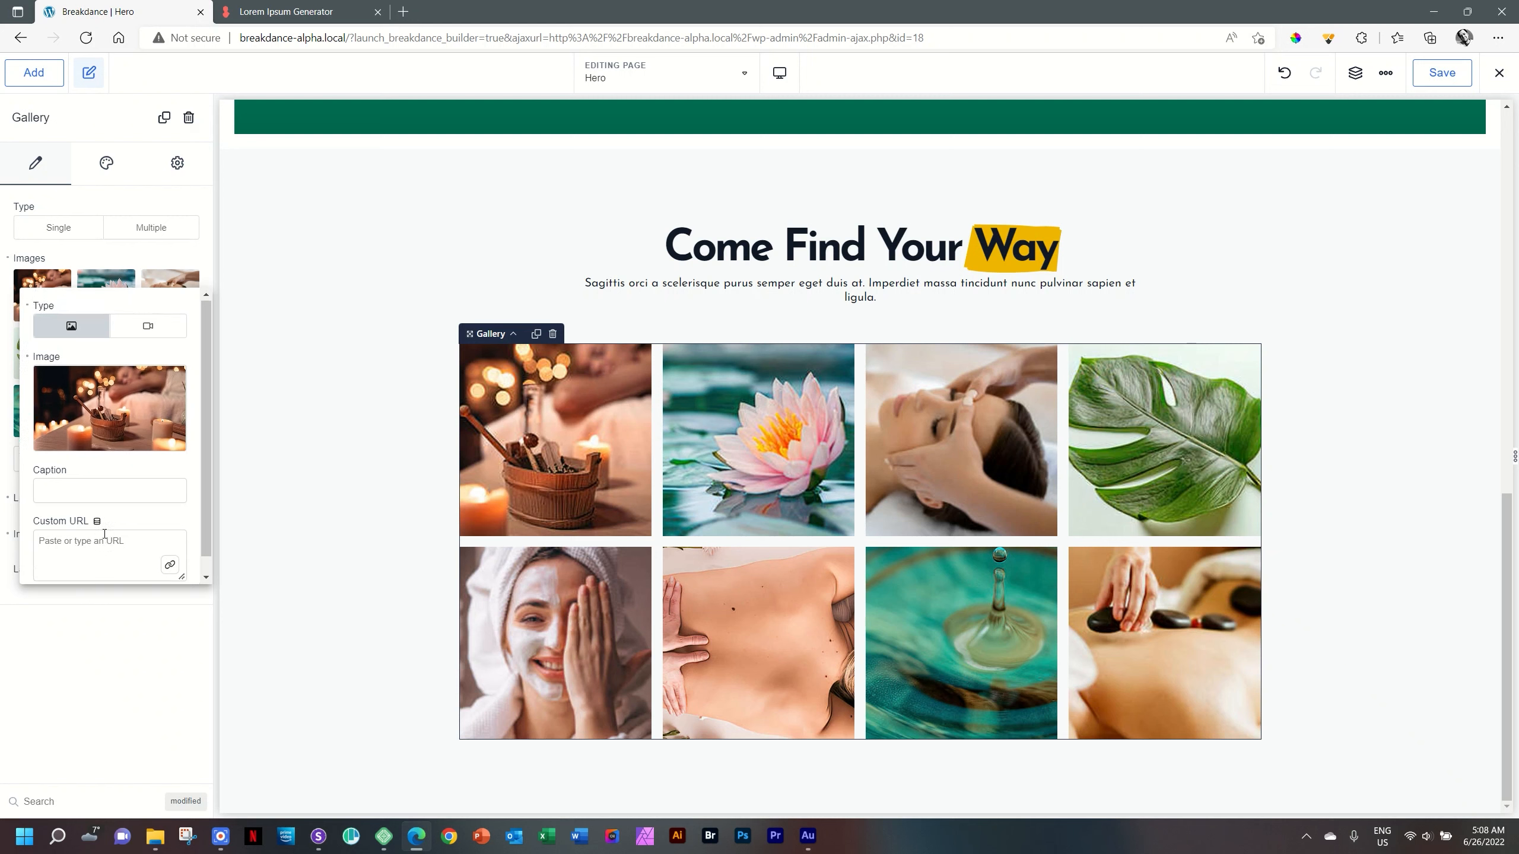
click(89, 664)
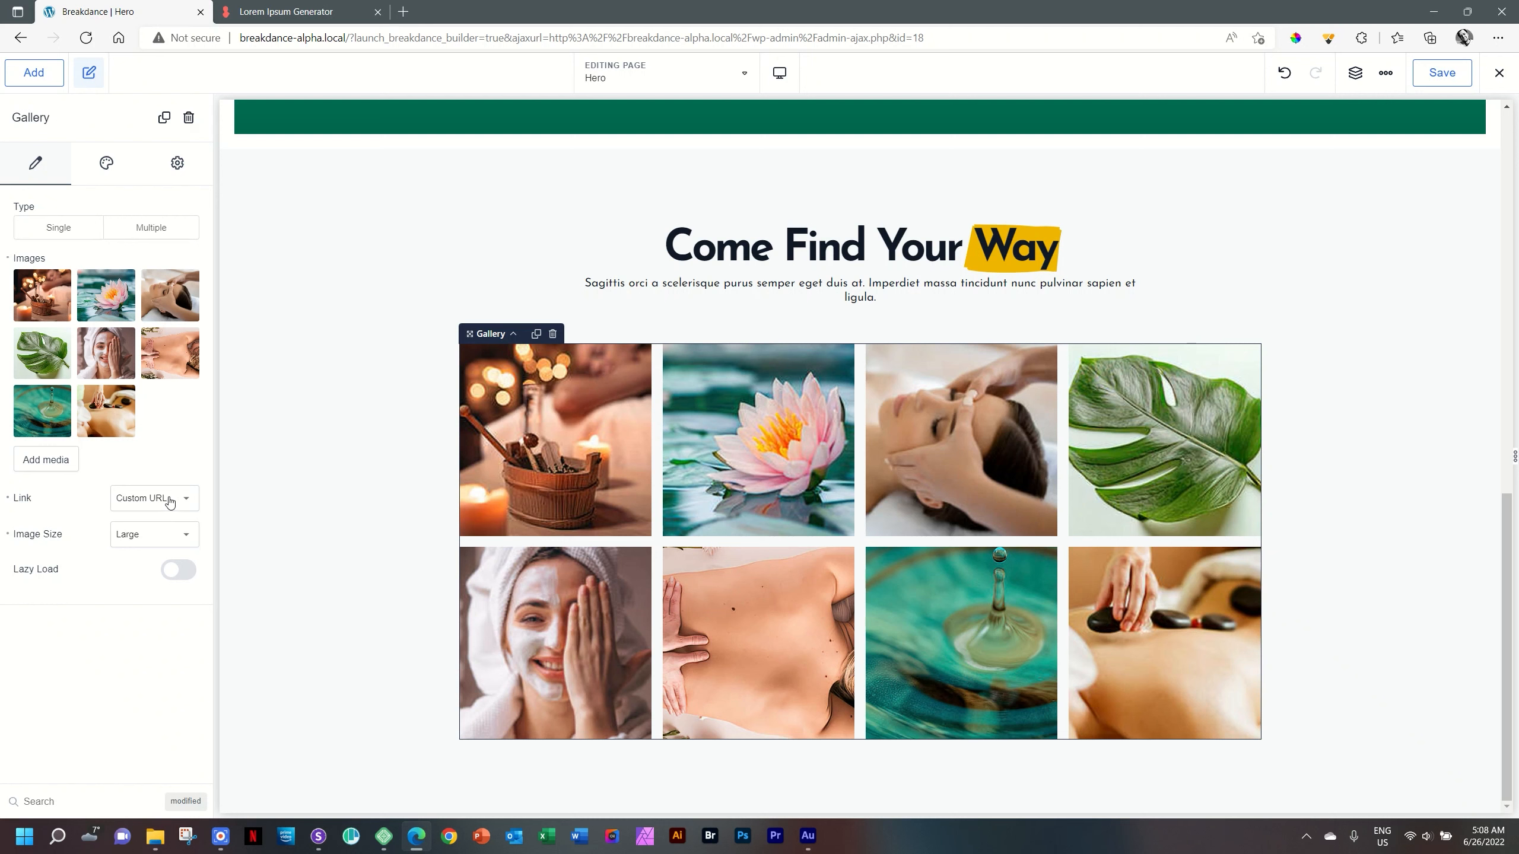
Try Media File and None as the gallery's link type and return it to Lightbox
click(169, 501)
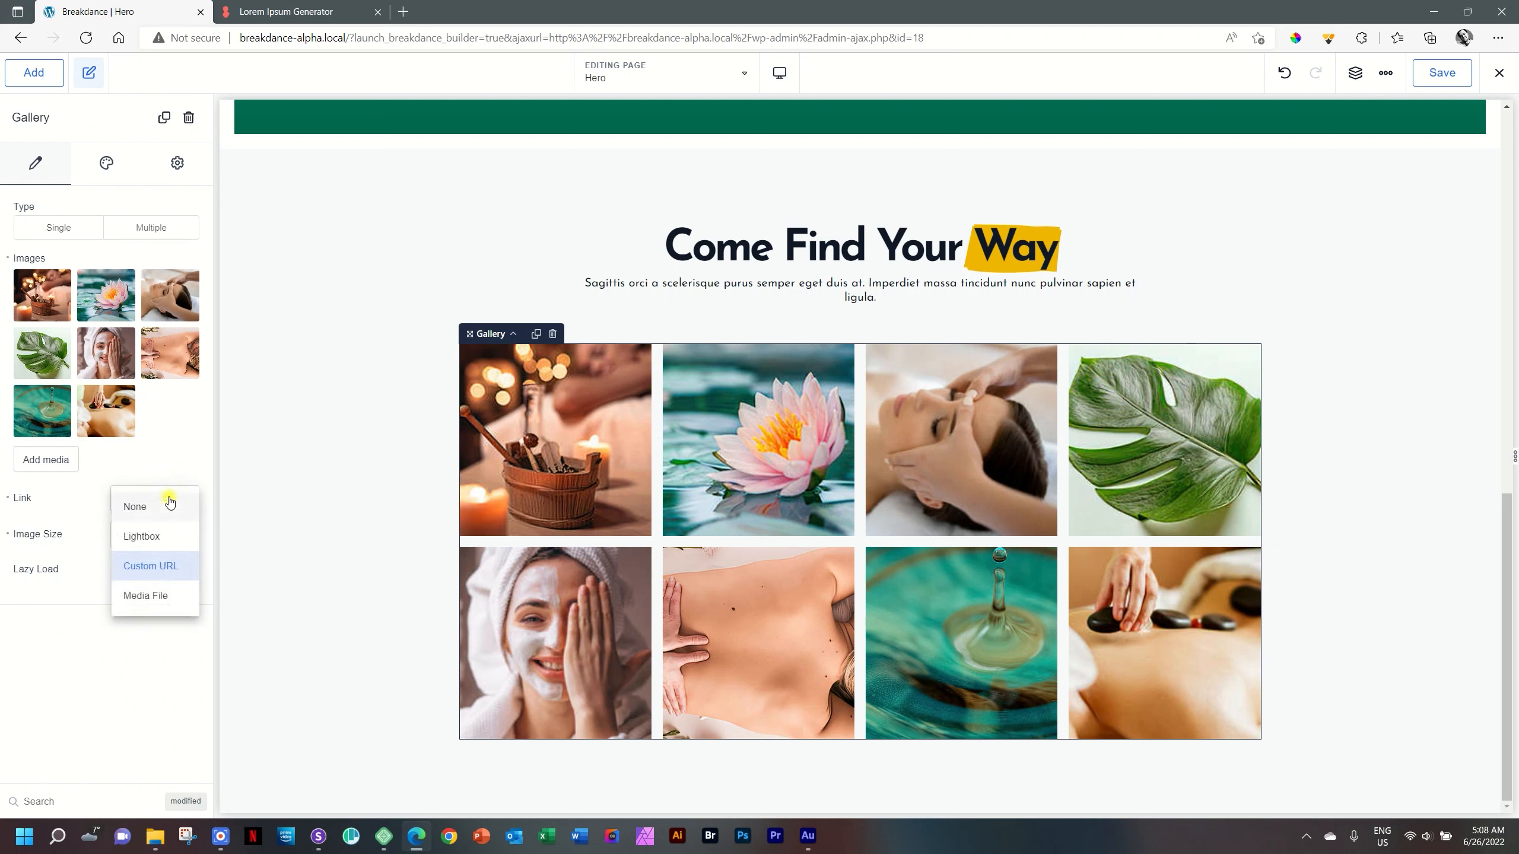
click(142, 598)
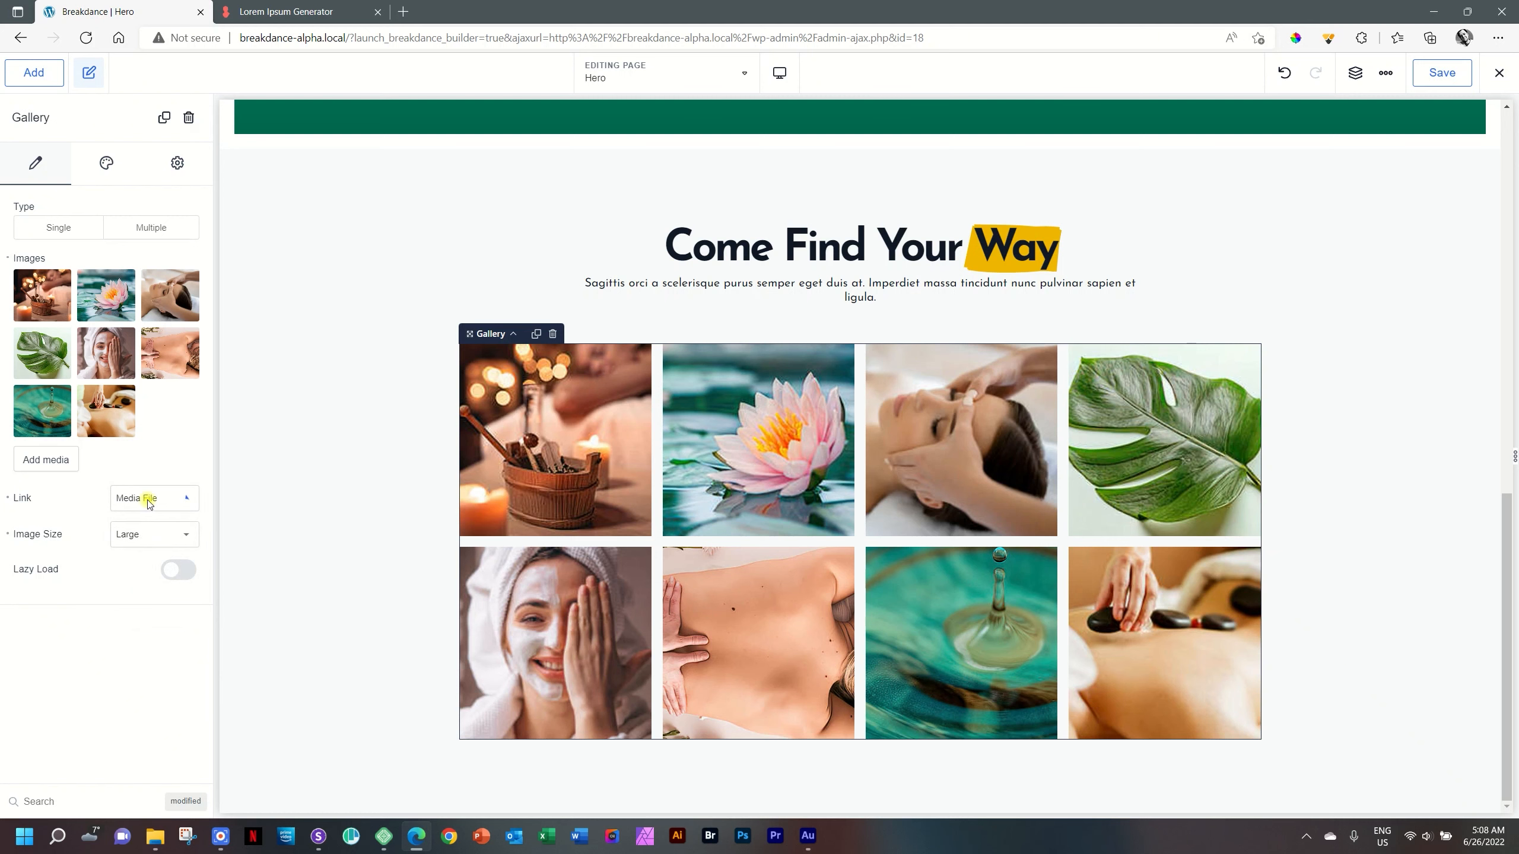
click(141, 499)
click(140, 534)
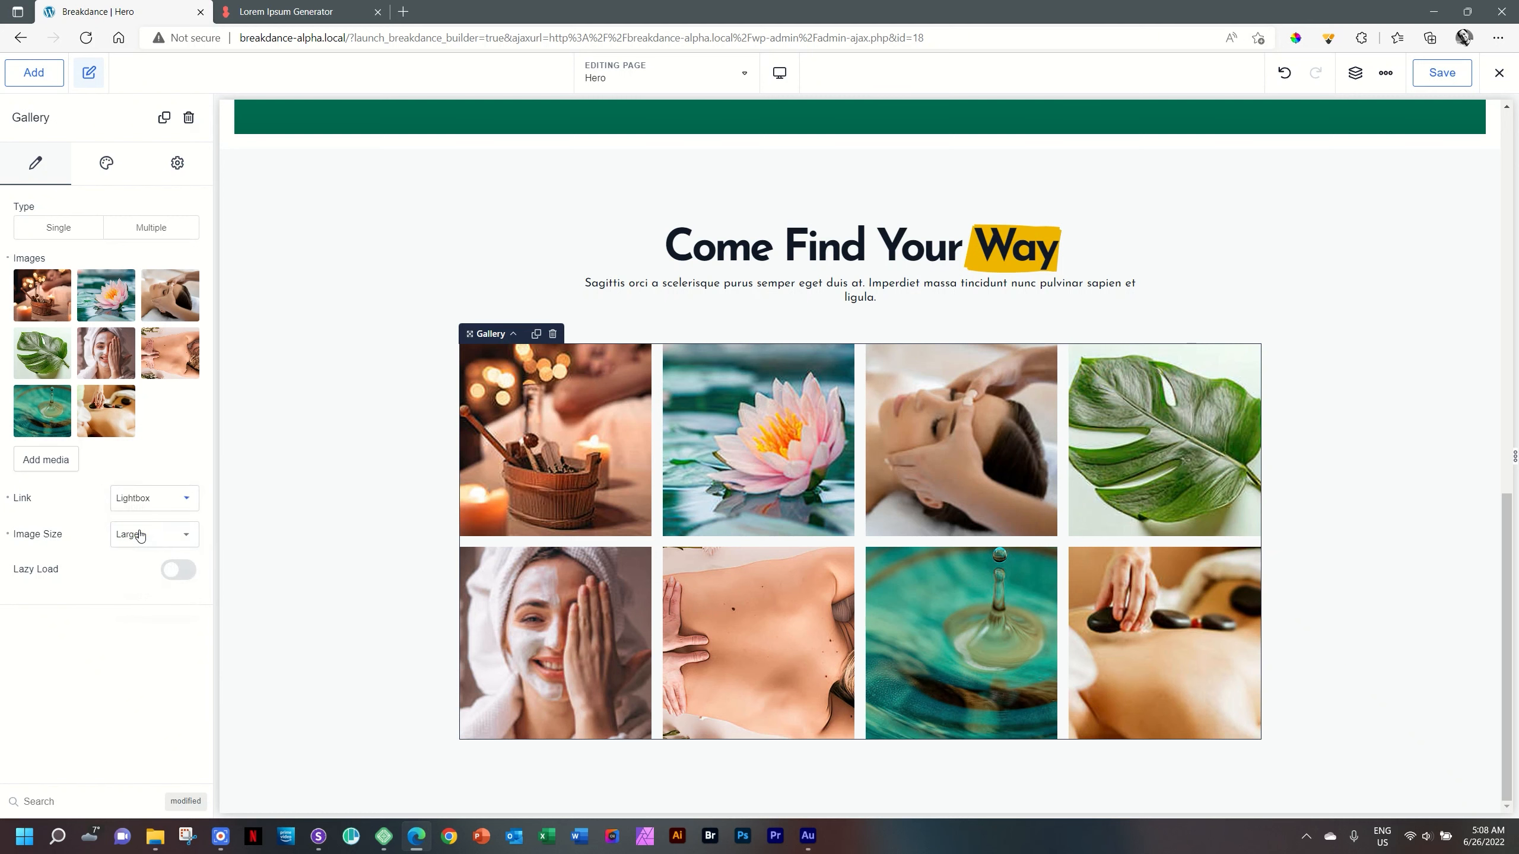
click(147, 501)
click(149, 518)
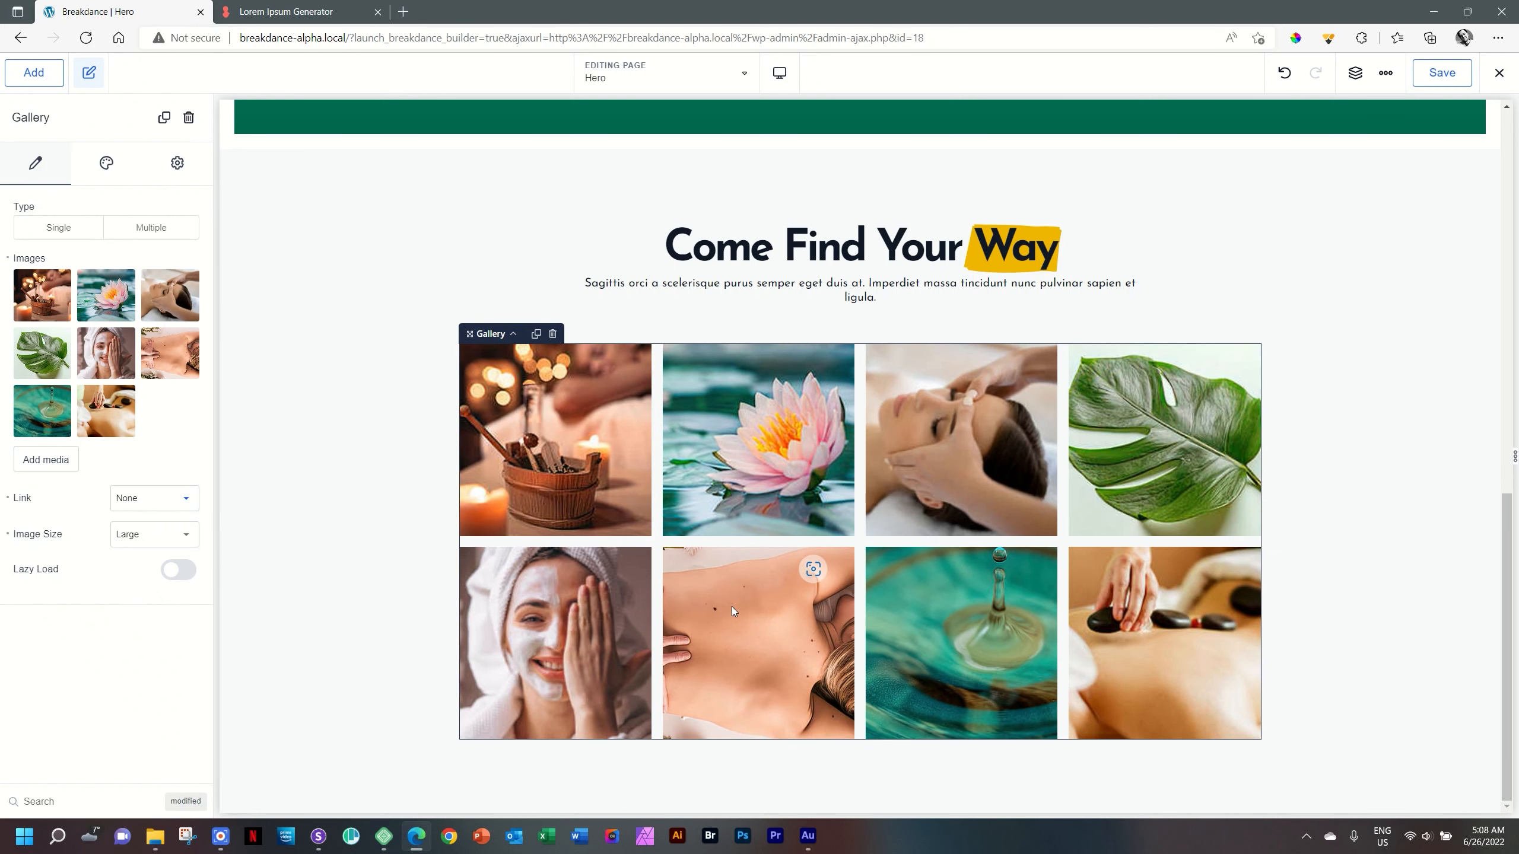
click(163, 504)
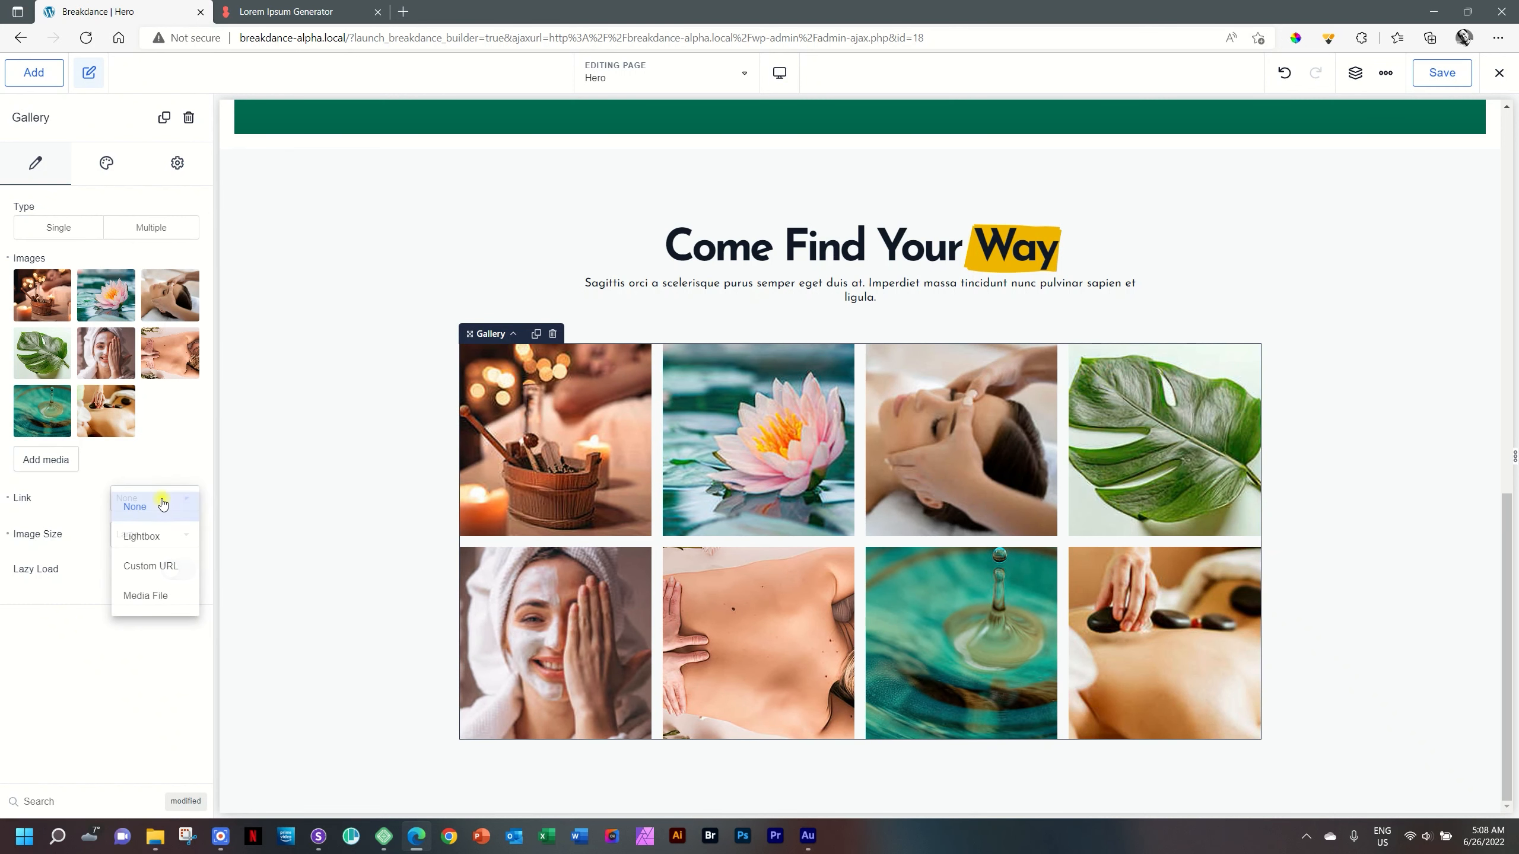
click(152, 537)
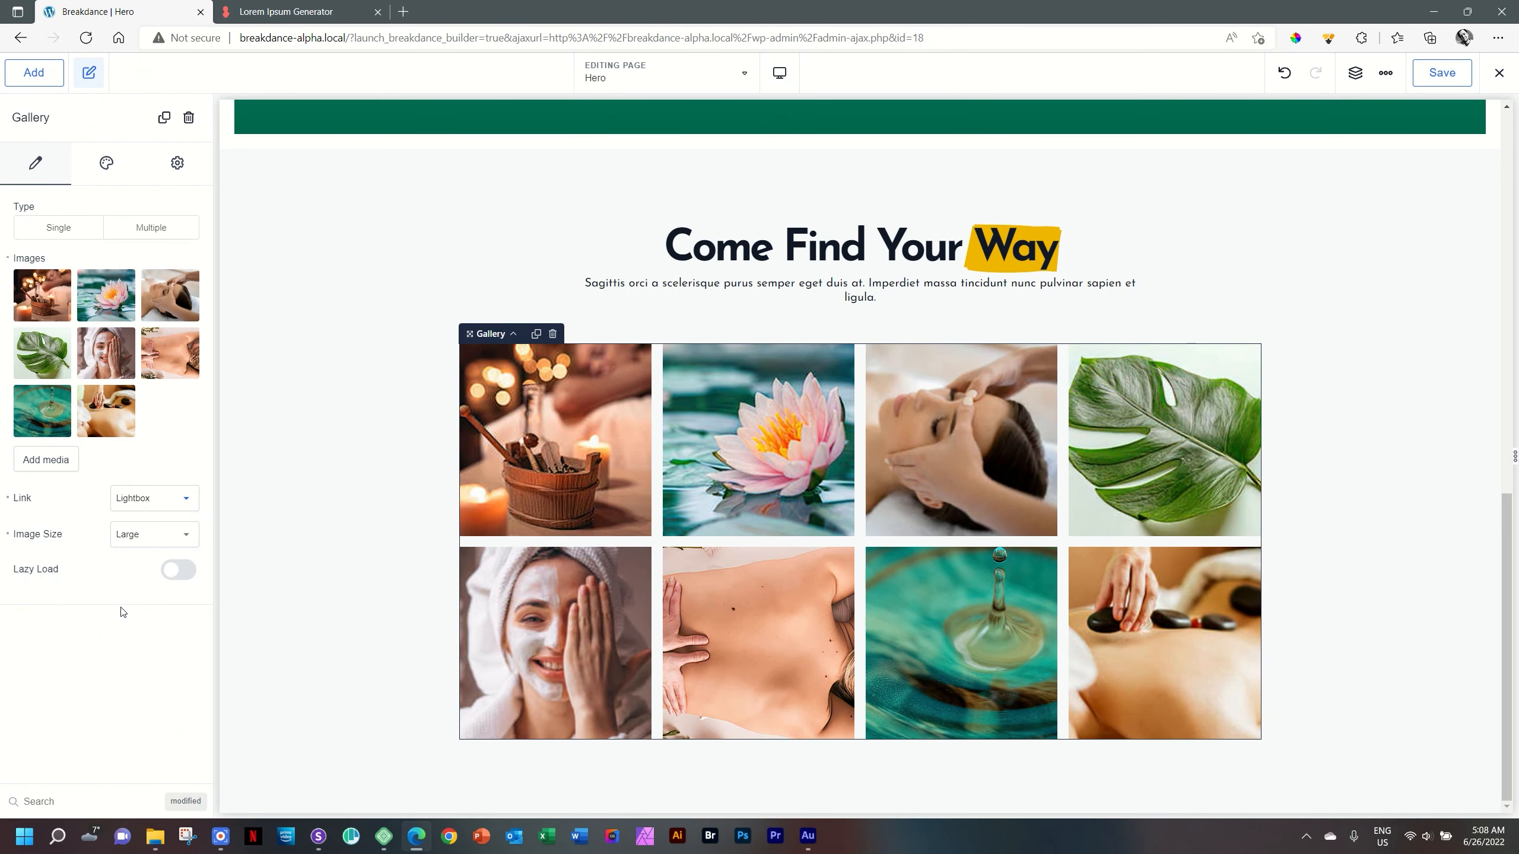
Change the gallery type to Multiple and add a first gallery titled "One"
click(152, 229)
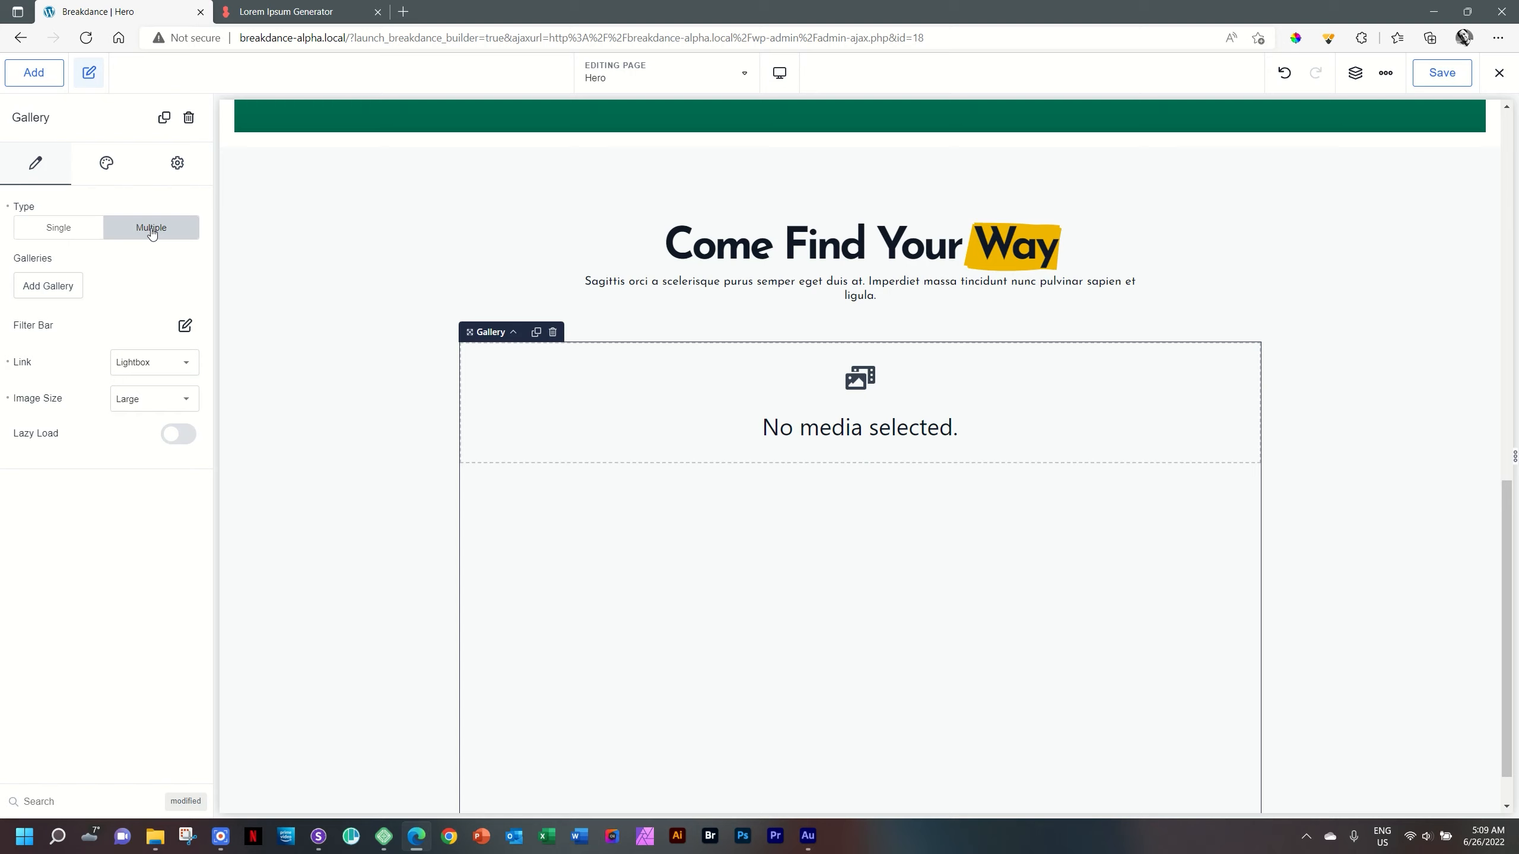
click(58, 286)
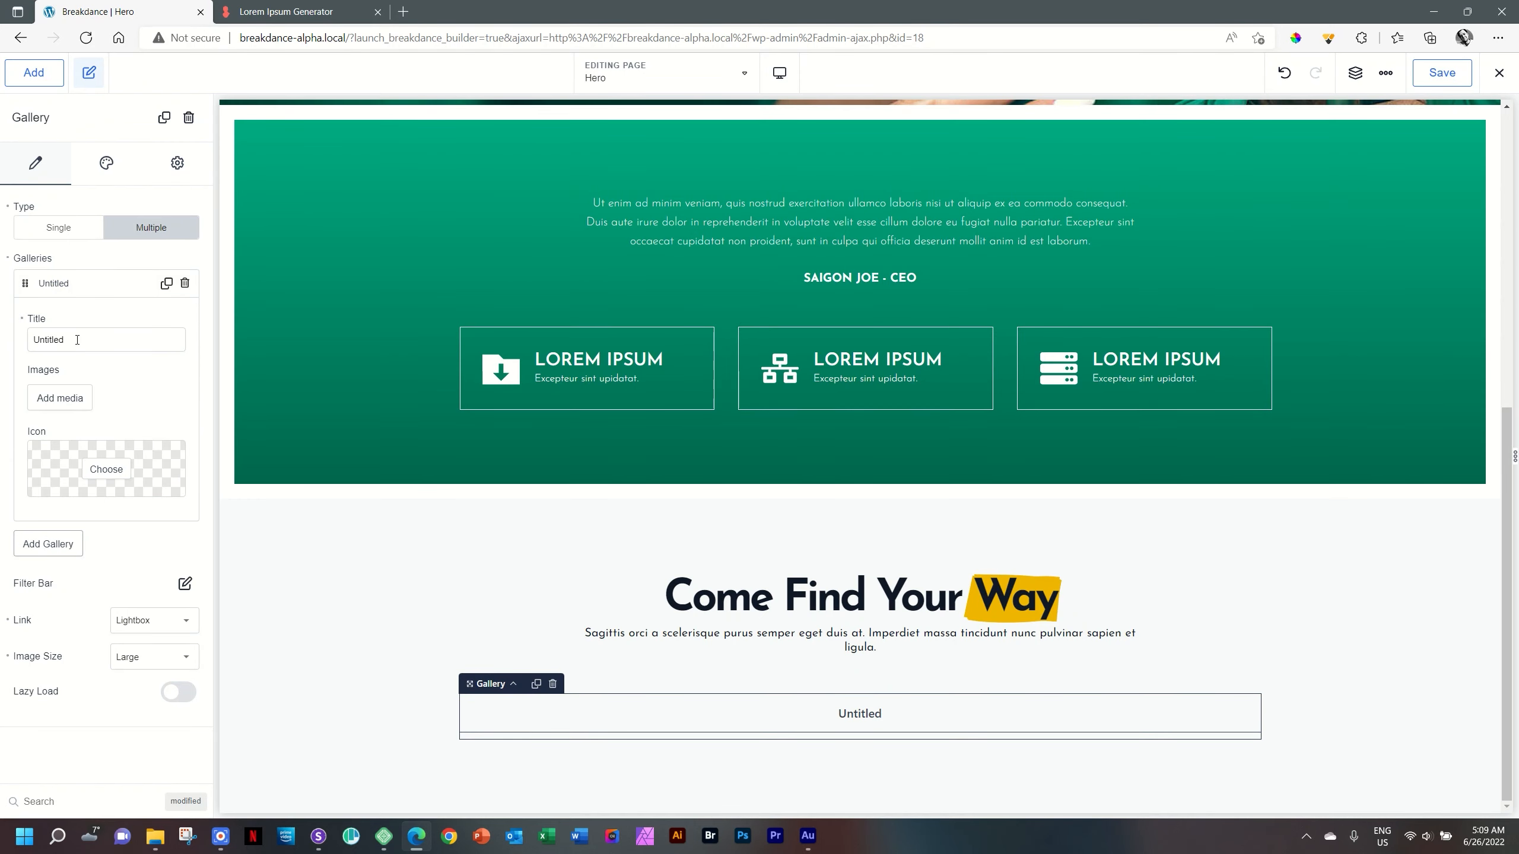
drag(69, 340, 17, 343)
text(One)
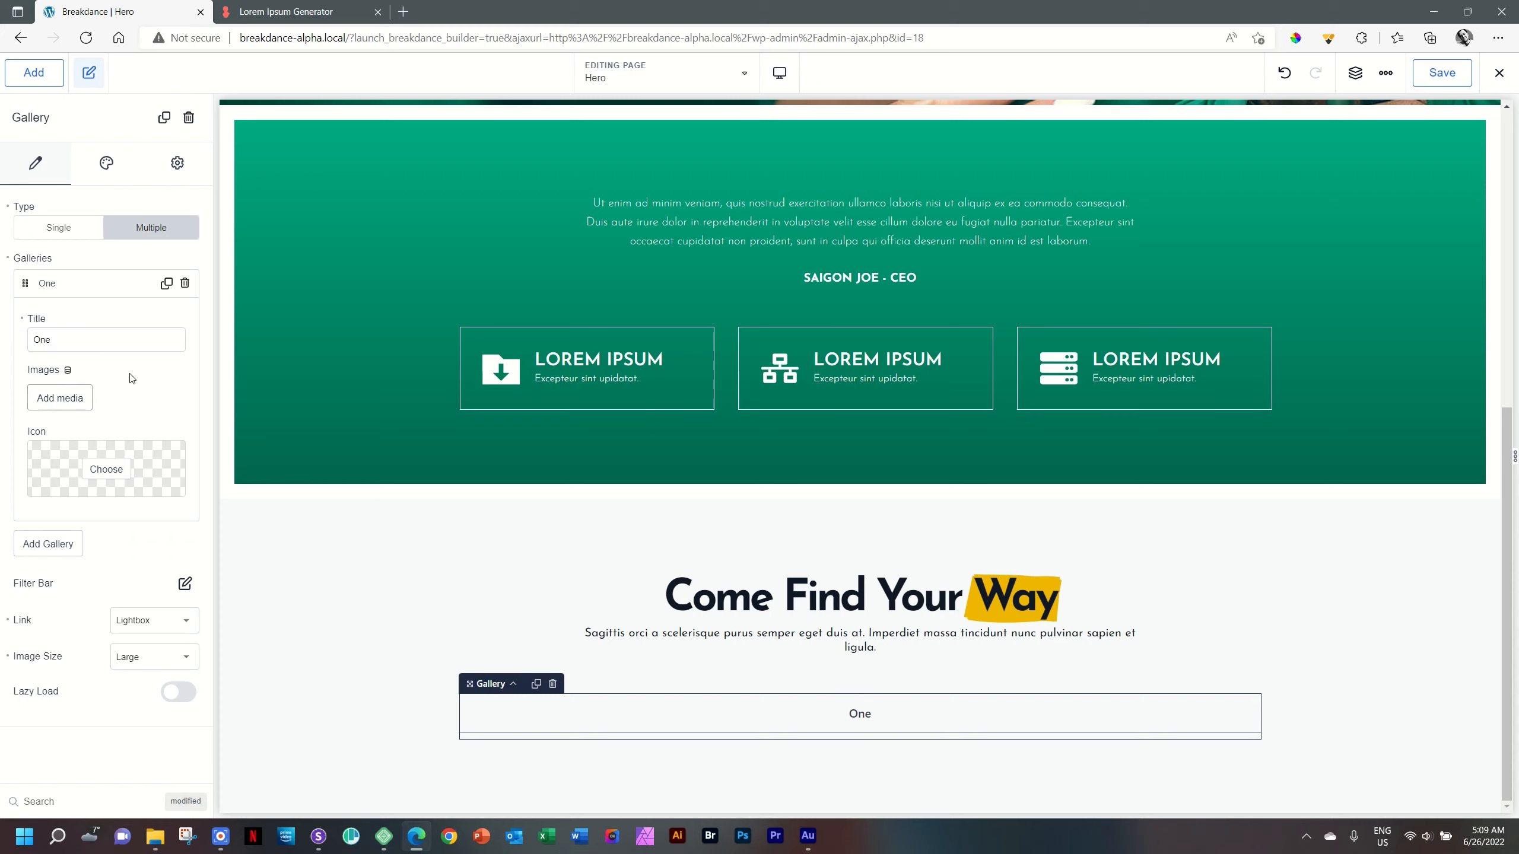
Fill gallery One with the first four media library images, from the candlelit wooden bucket to the monstera leaf
click(40, 405)
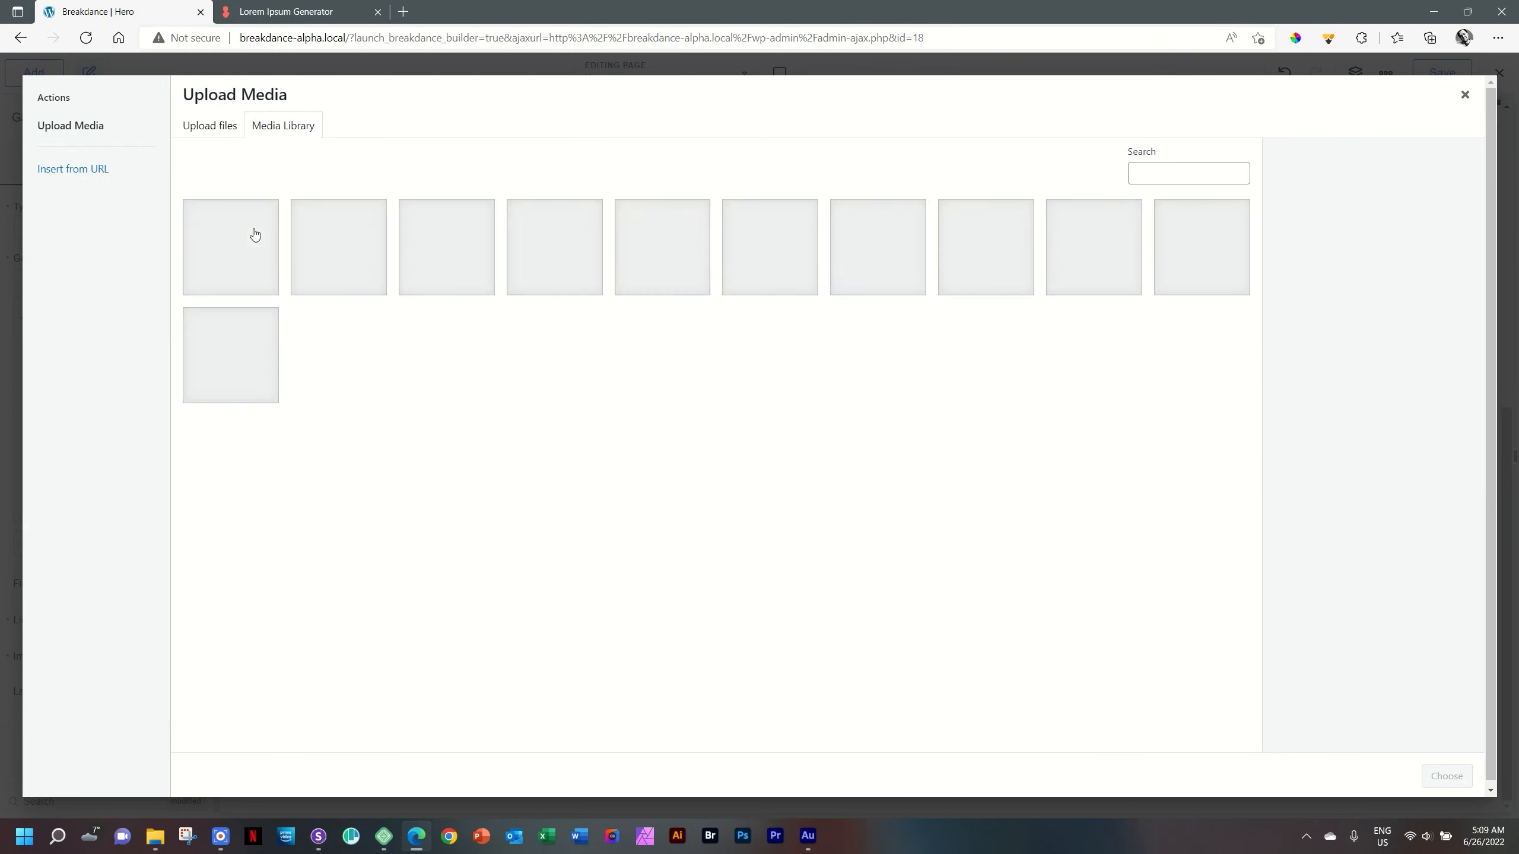
click(246, 233)
shift+click(554, 246)
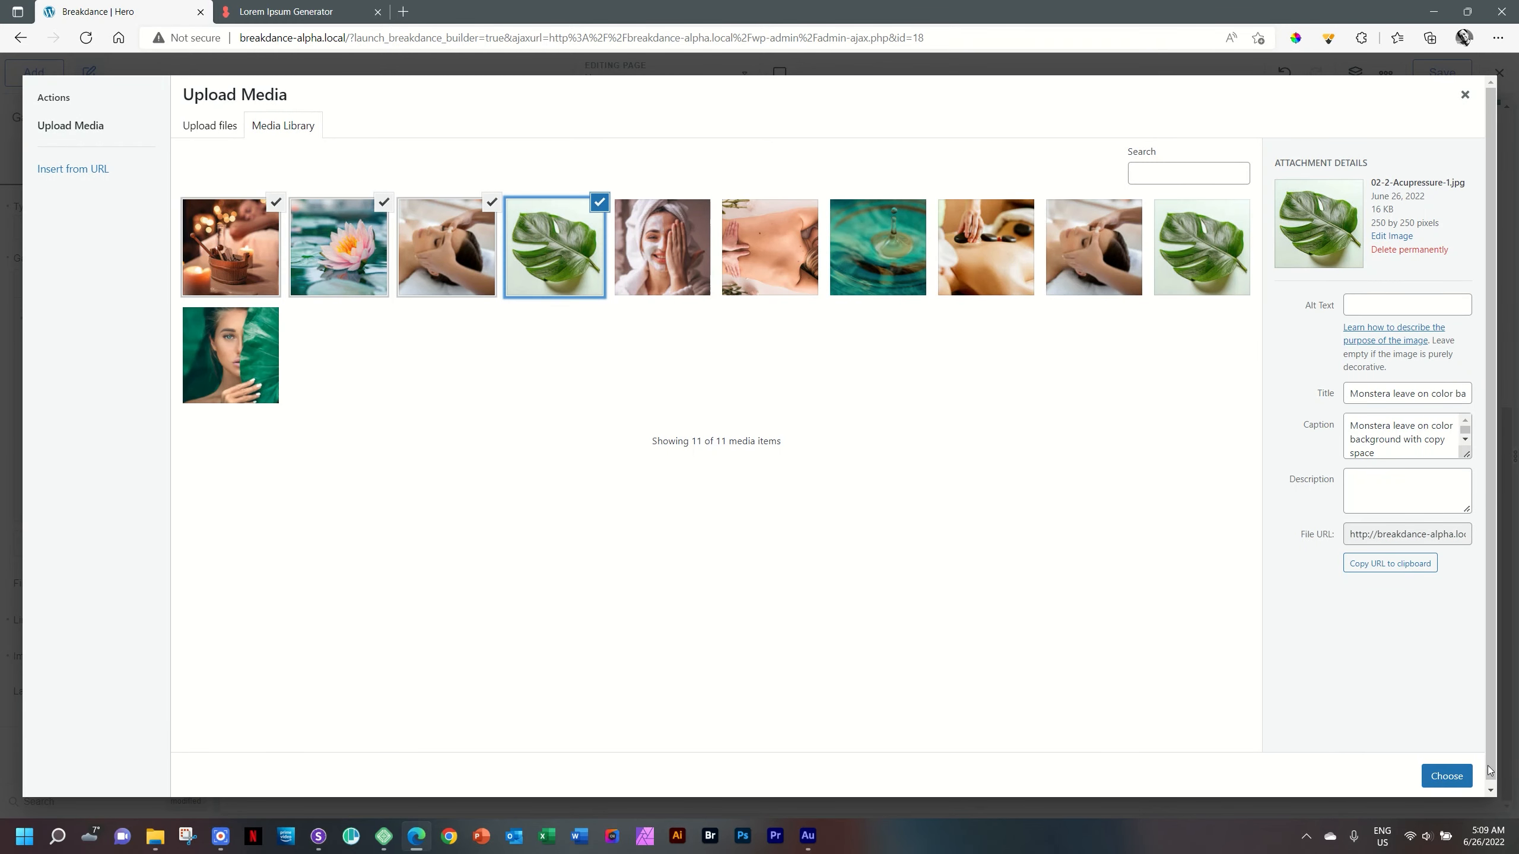
click(1447, 776)
scroll(1053, 706, down, 3)
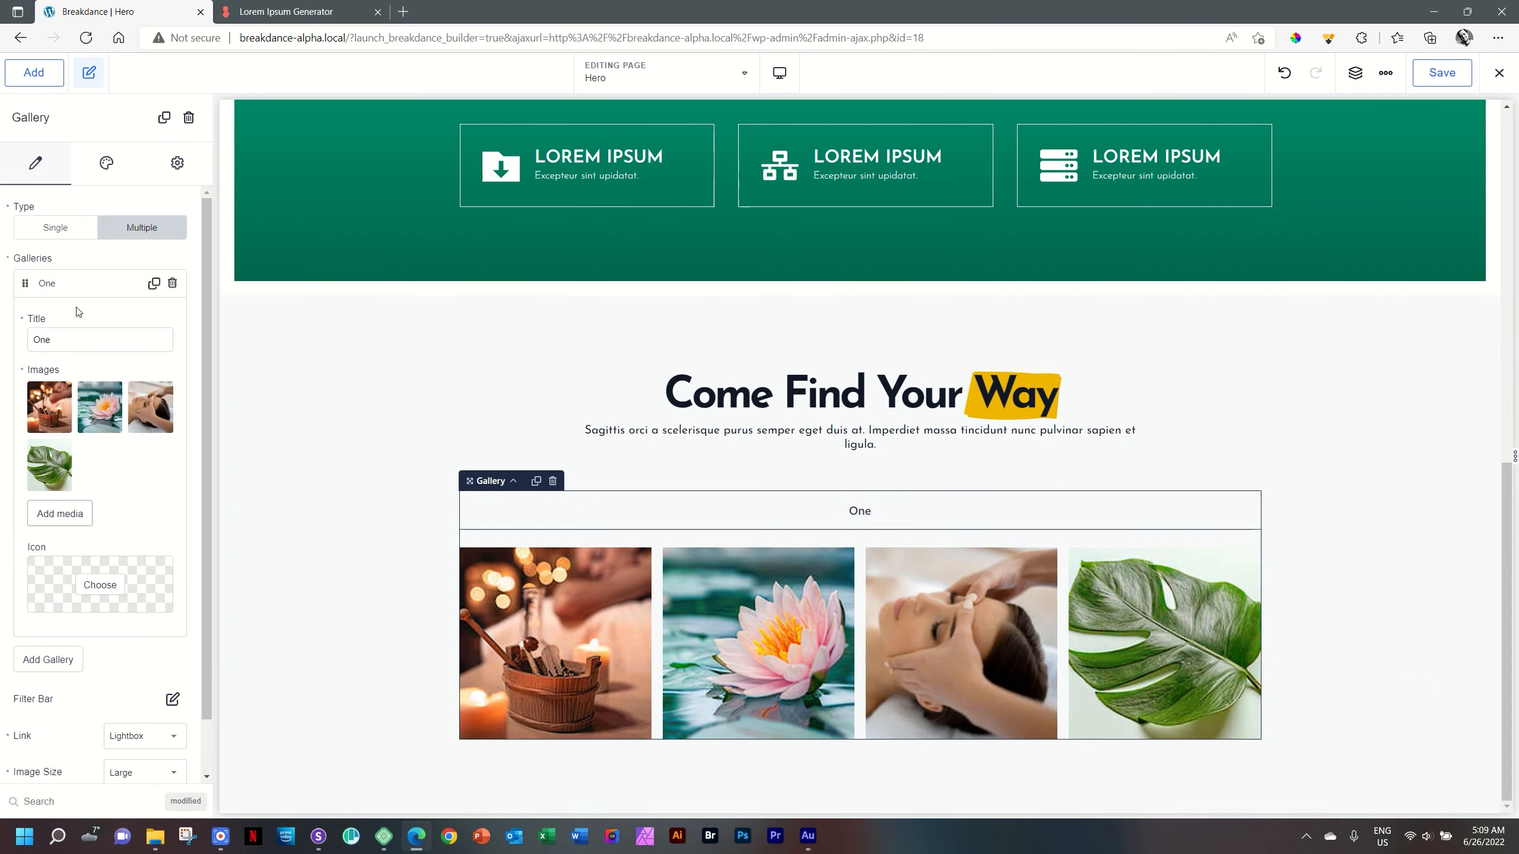
click(80, 286)
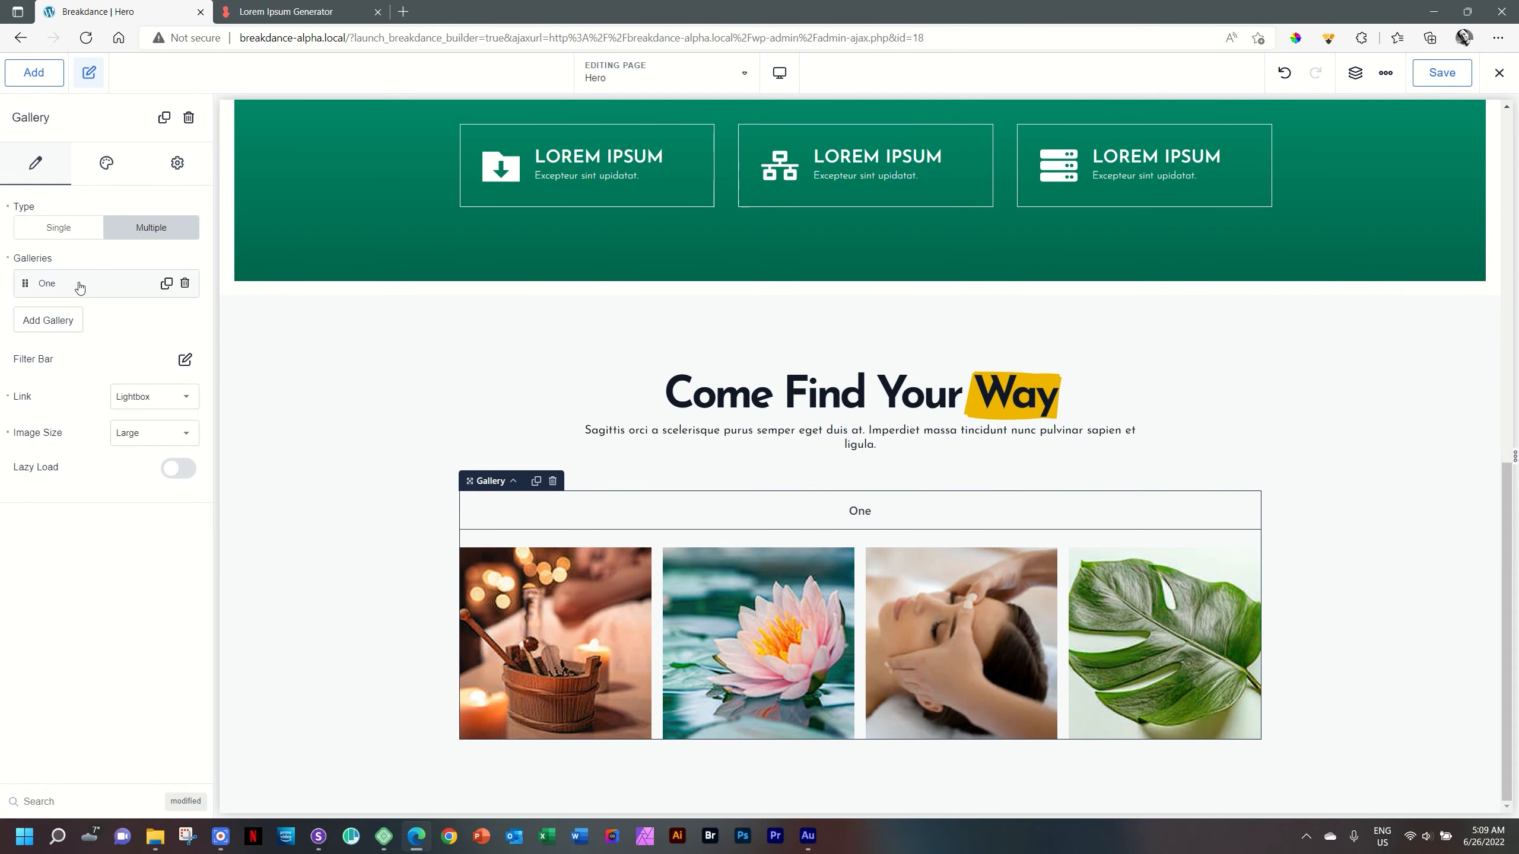
Add a gallery titled "Two" containing the face mask, back massage, water drop and hot stone images
click(52, 323)
drag(73, 368, 2, 375)
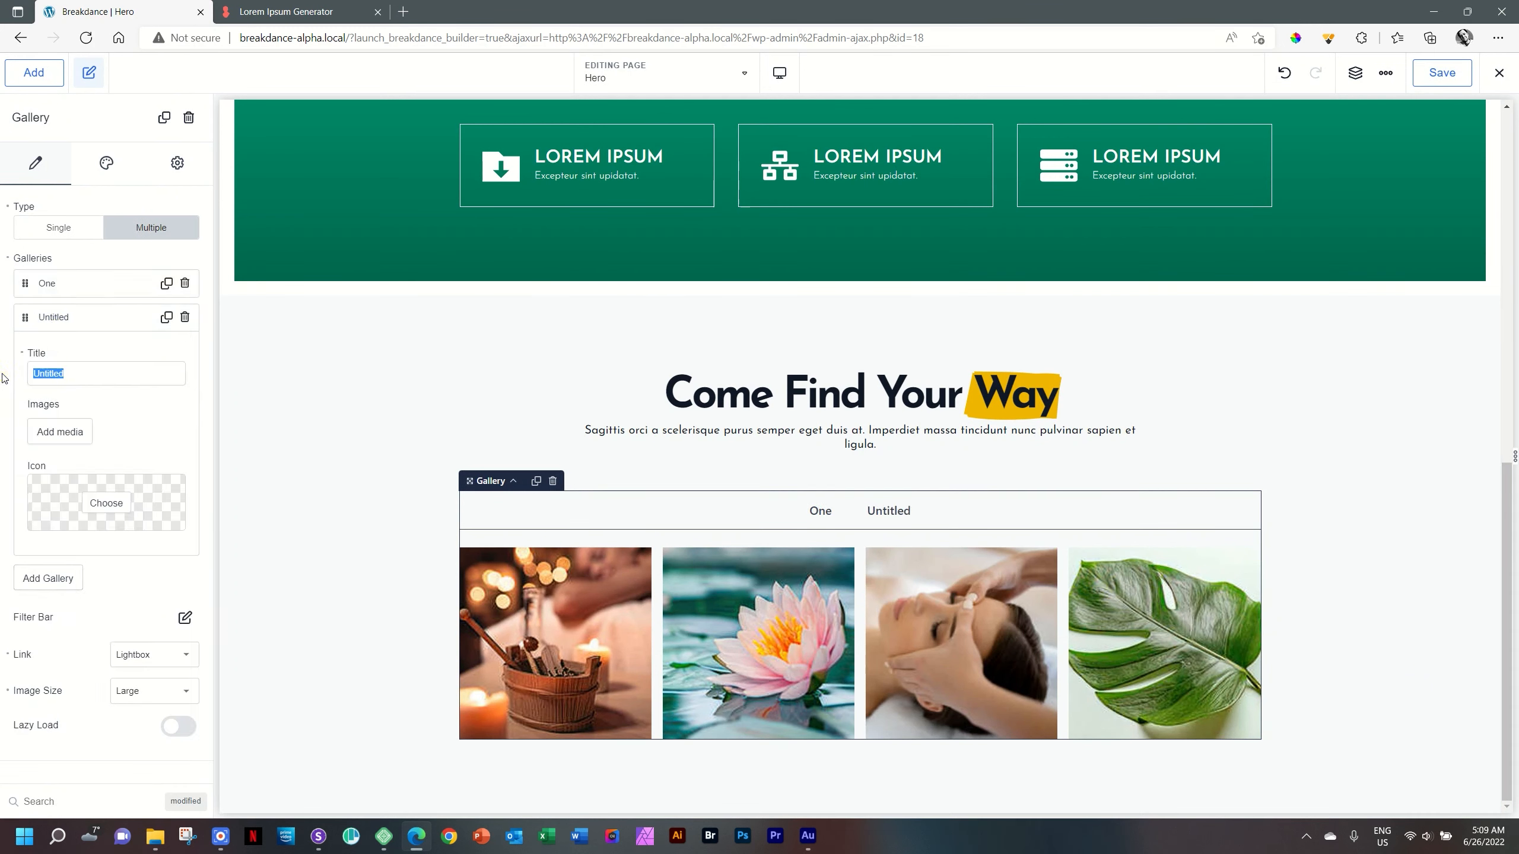
text(Two)
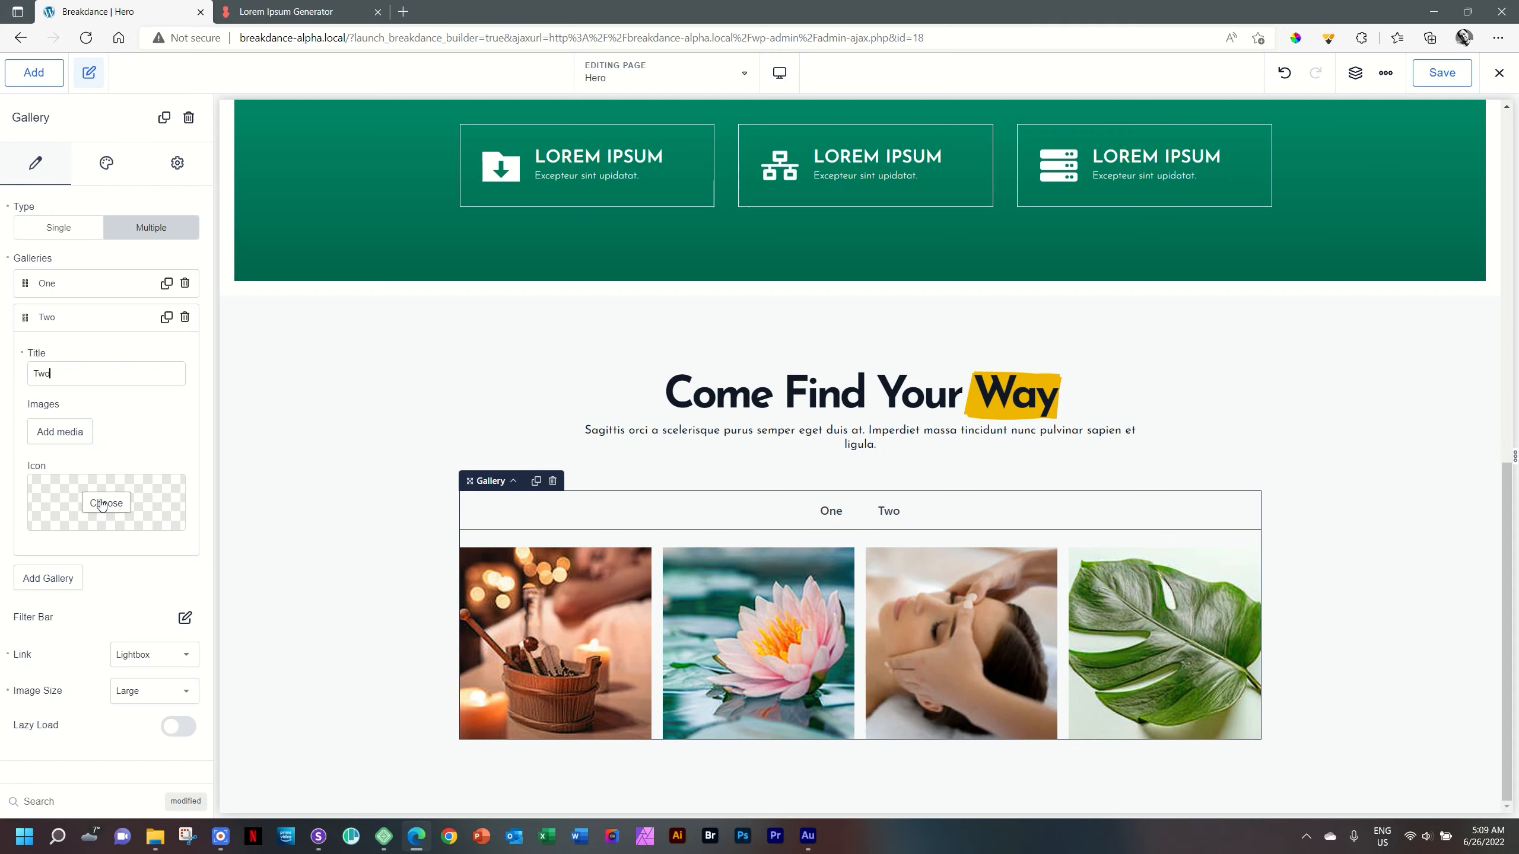
click(68, 434)
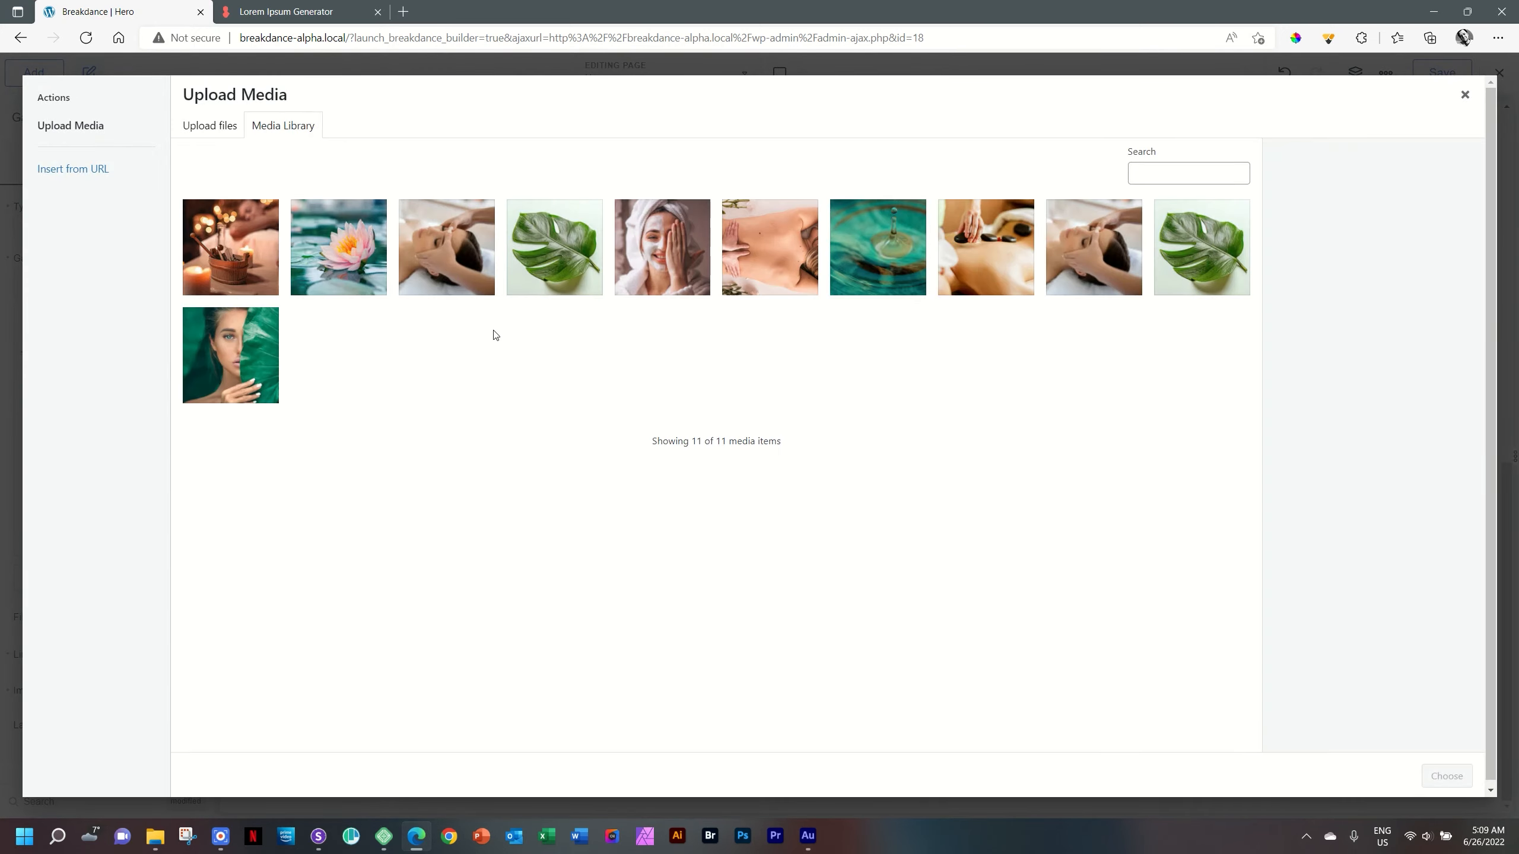
click(688, 252)
shift+click(975, 245)
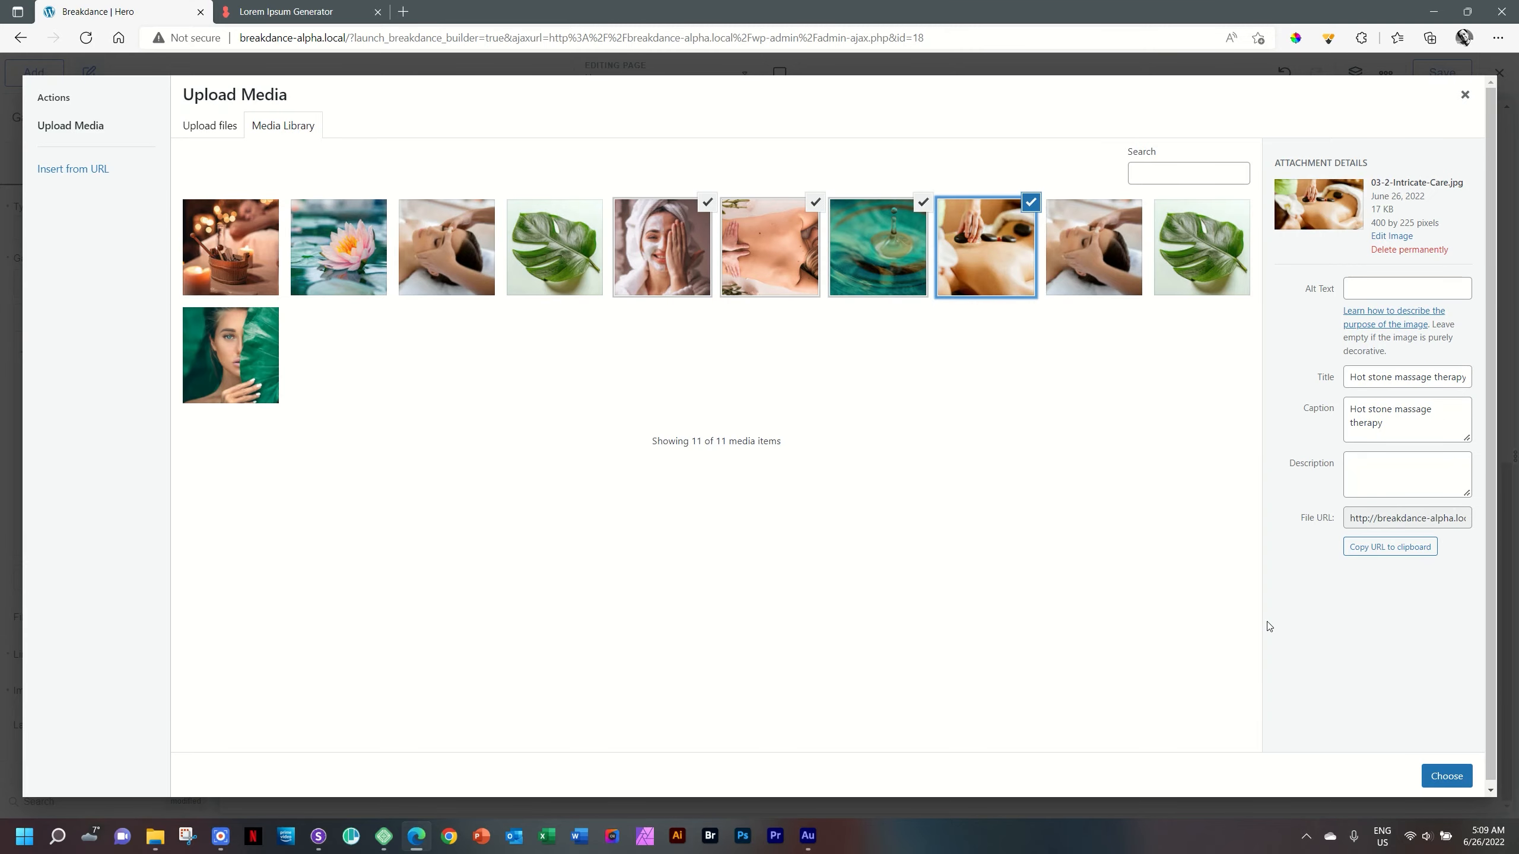
click(1446, 776)
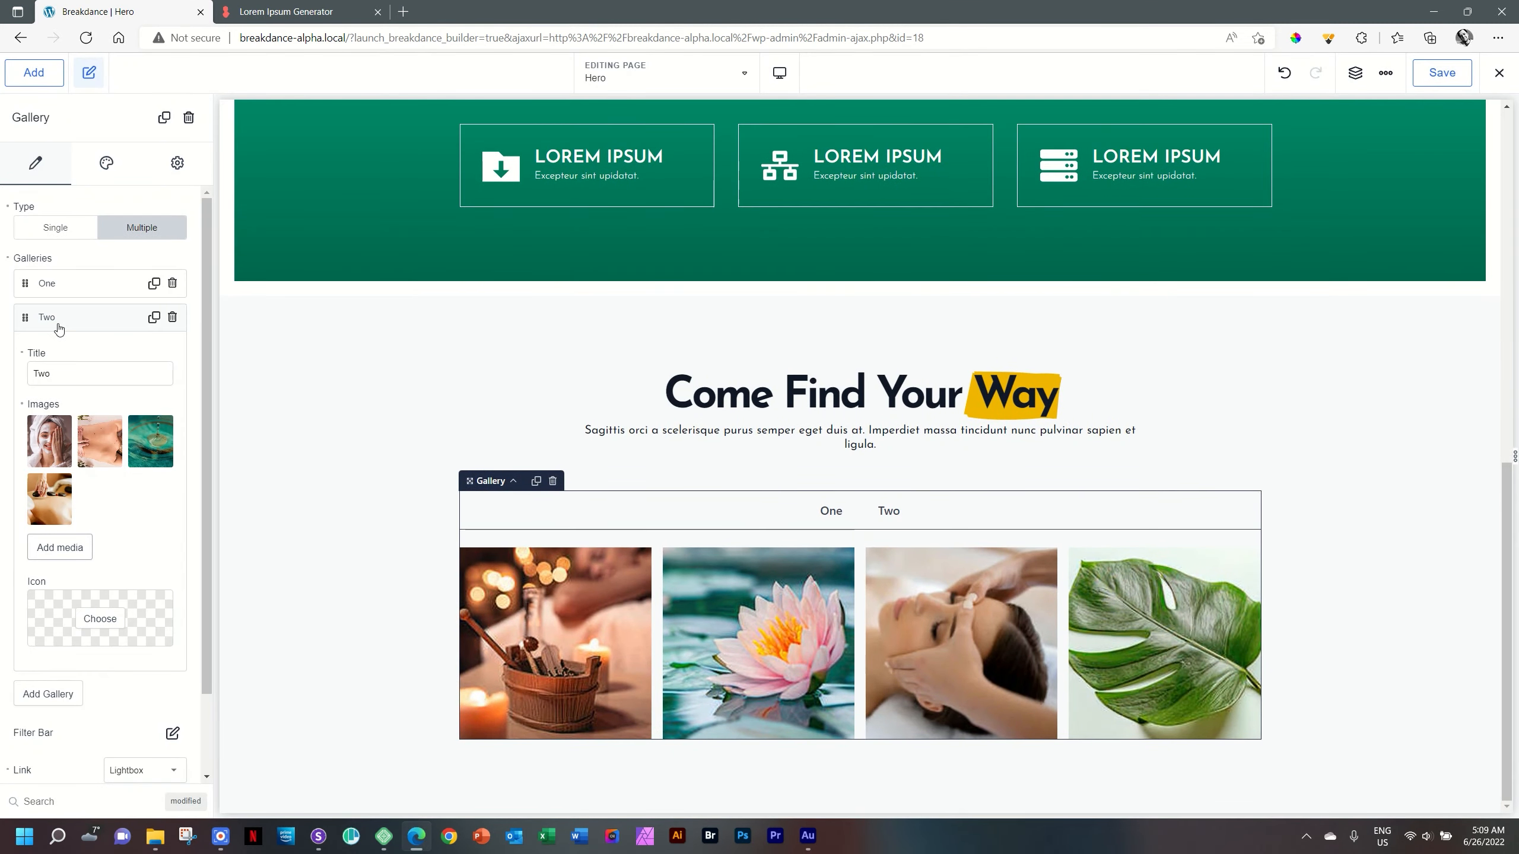
click(51, 317)
Add another gallery to the set and title it "Third"
click(54, 351)
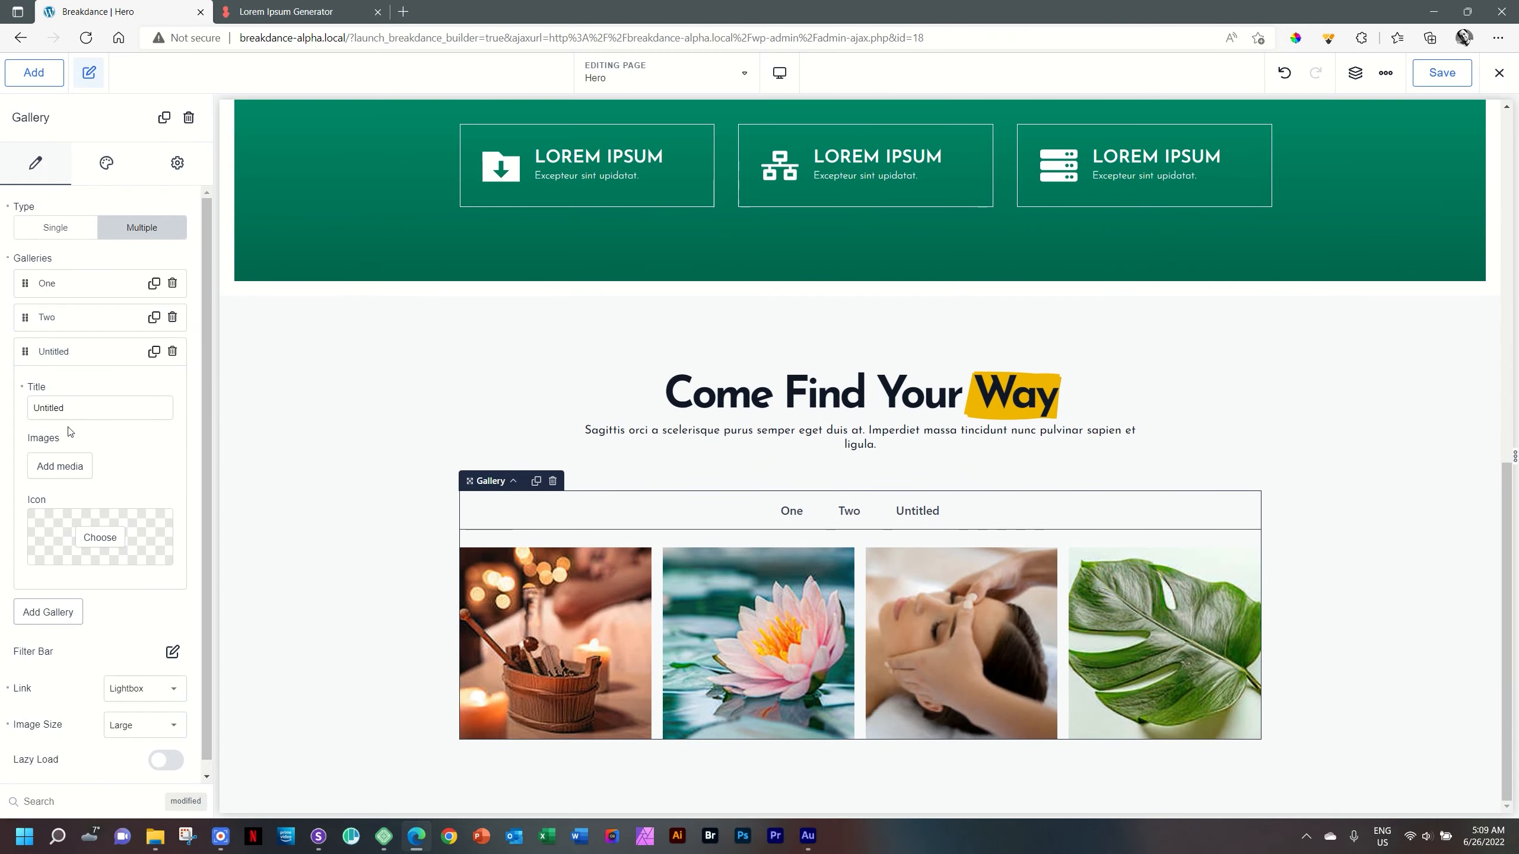
drag(66, 410, 2, 416)
text(Third)
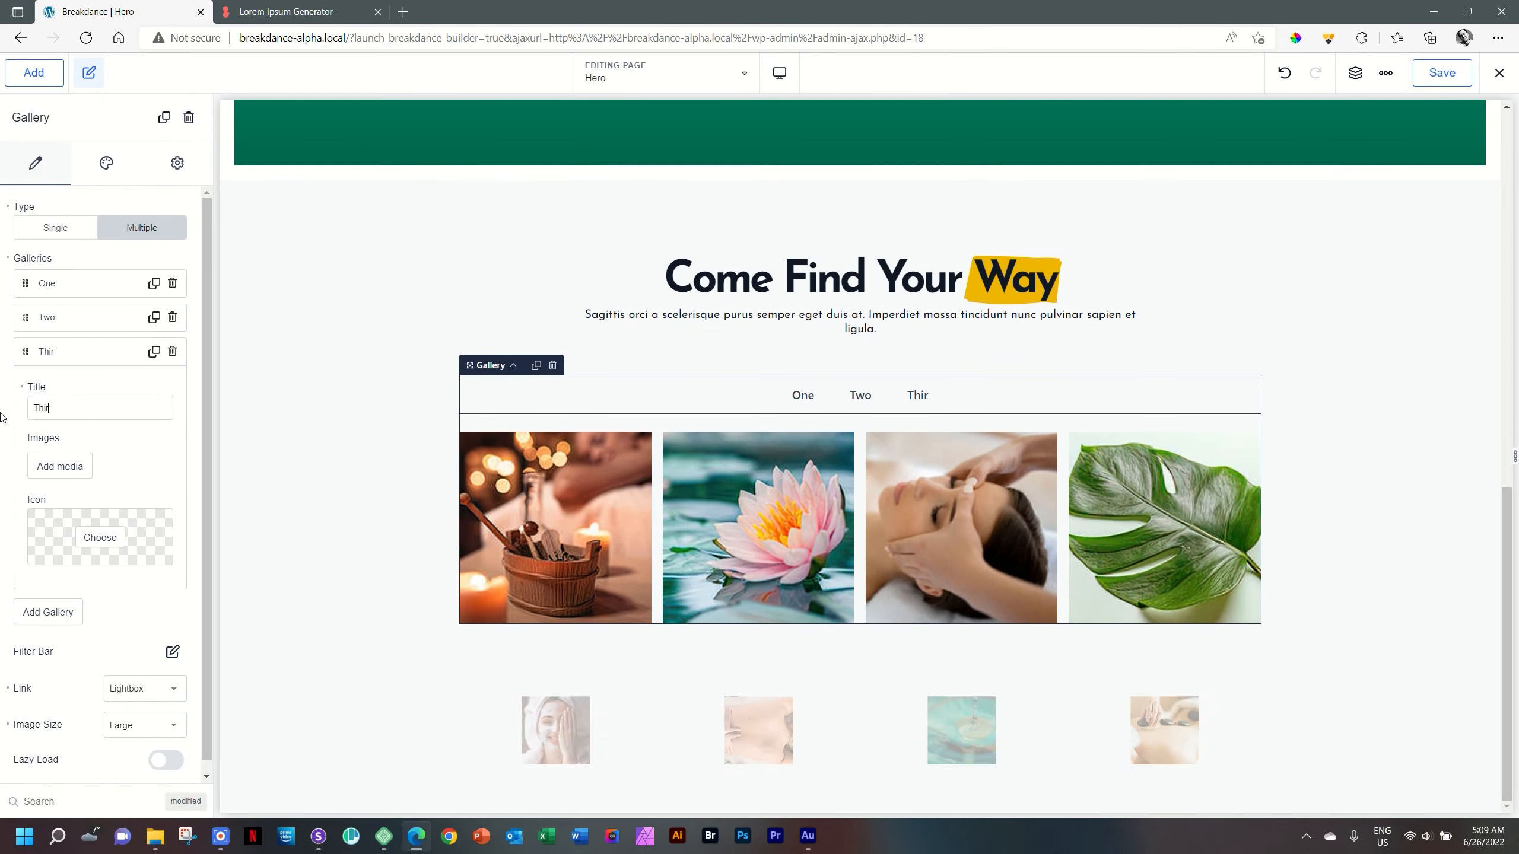
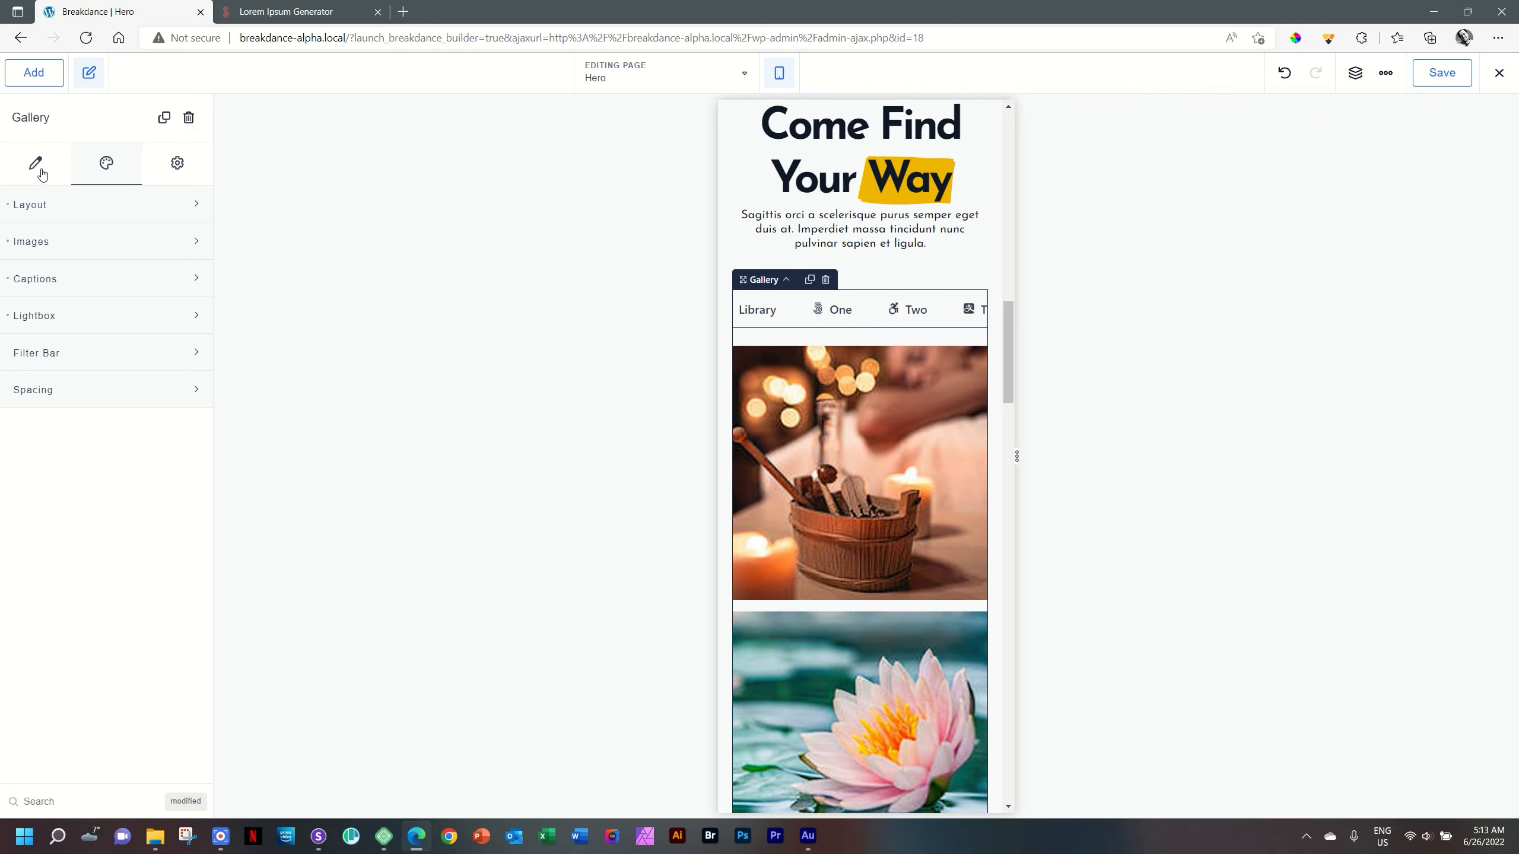
Try the Left and Center positions for the gallery's filter bar on the phone breakpoint and clear the position
click(42, 211)
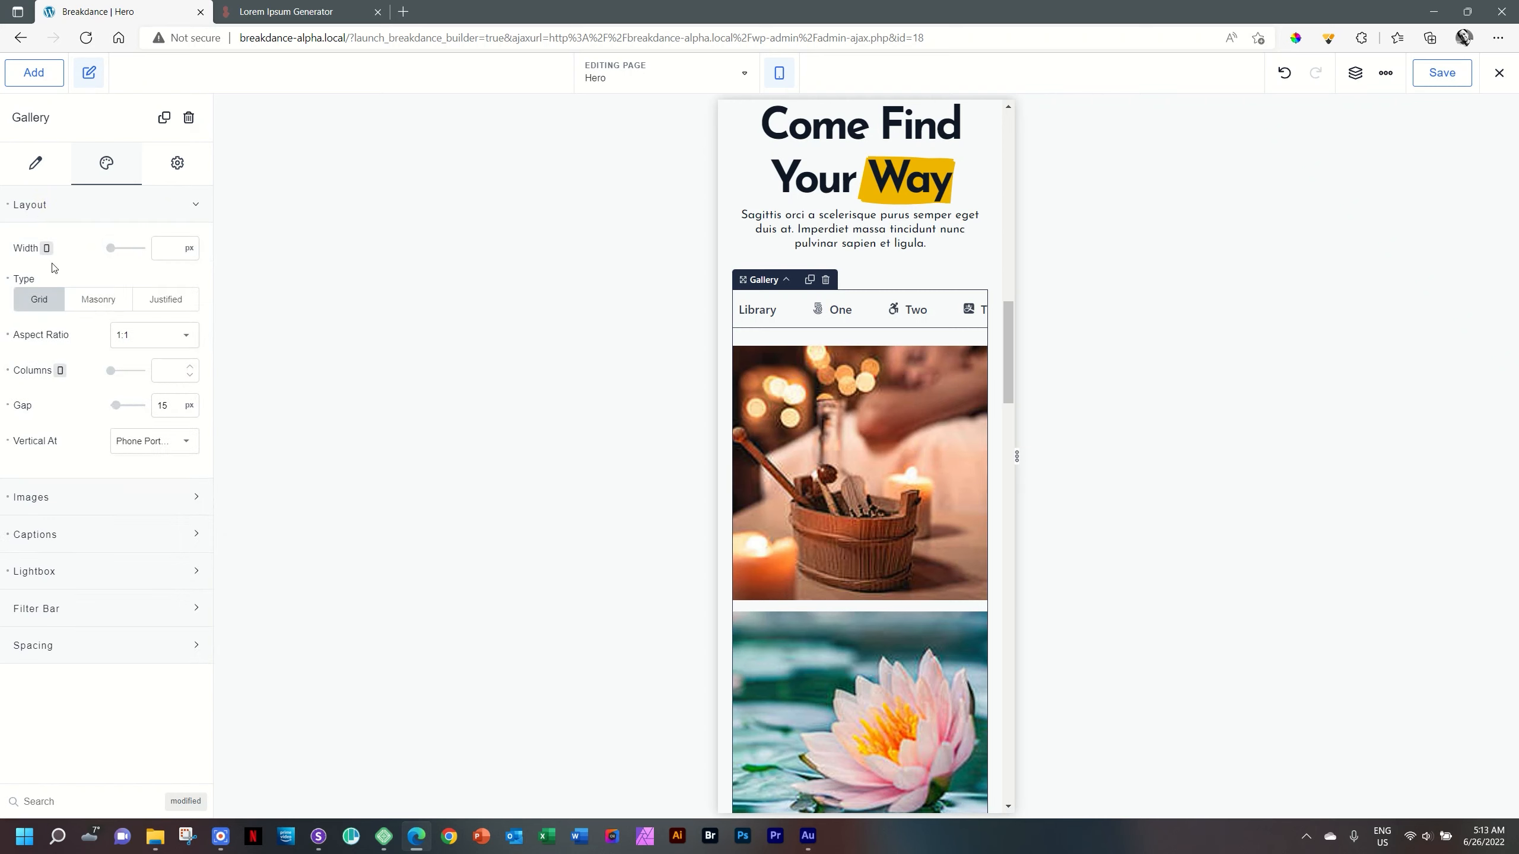
click(39, 610)
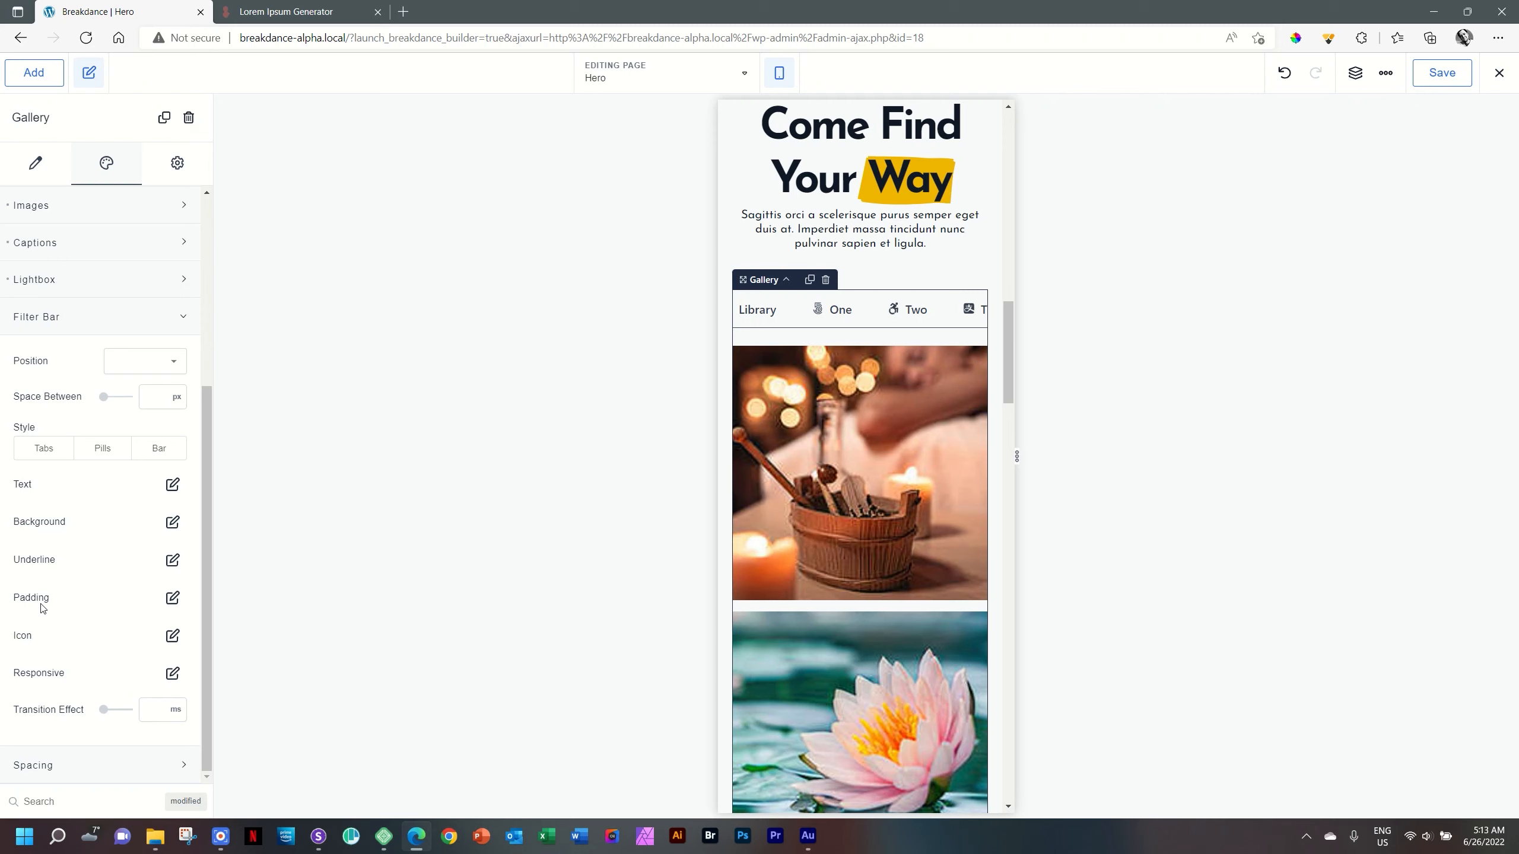
click(178, 362)
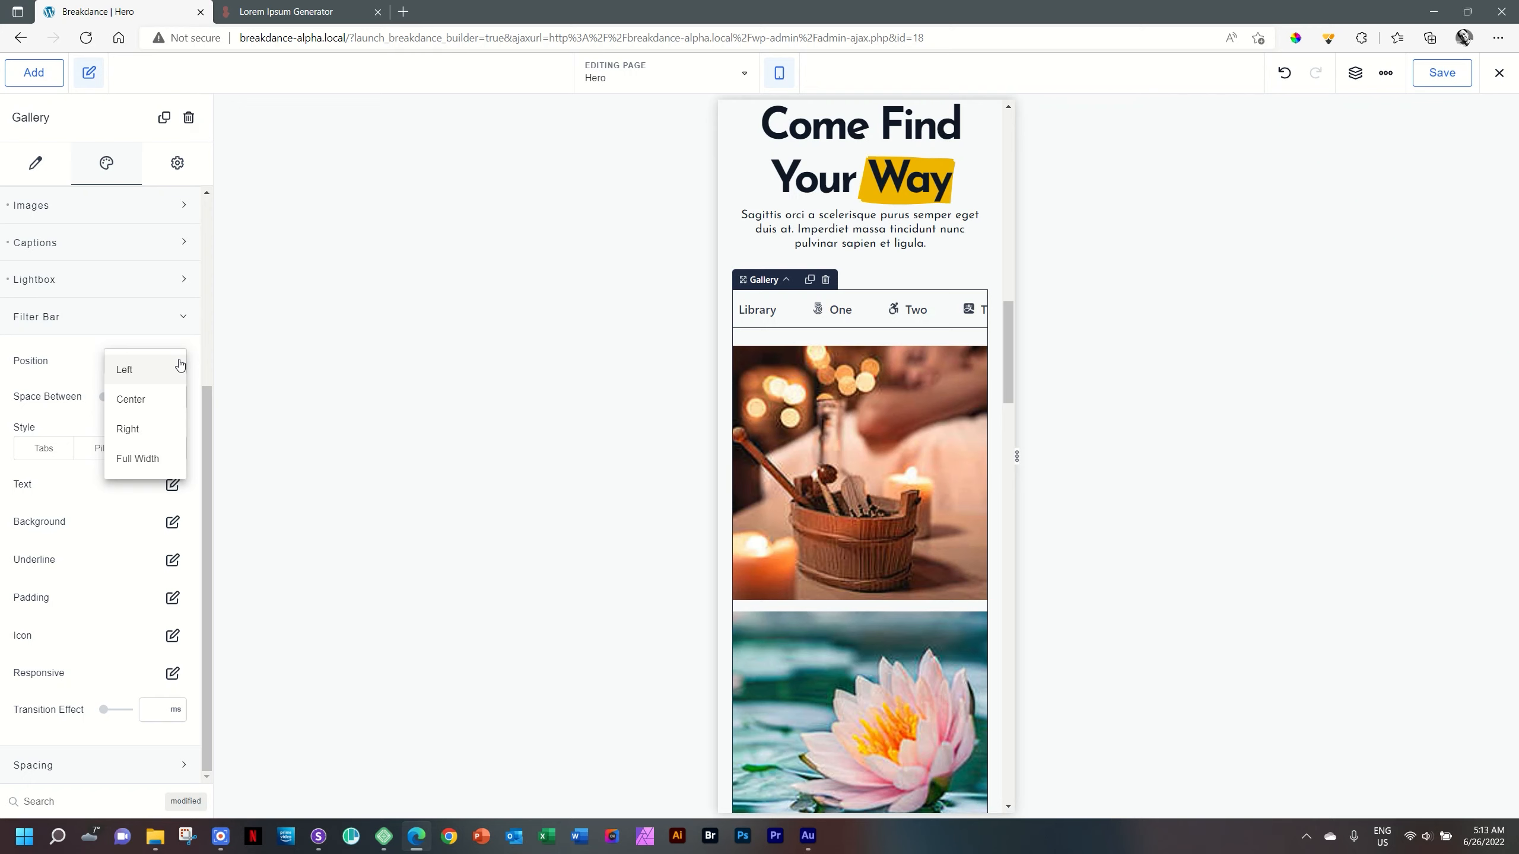
click(141, 376)
click(132, 364)
click(128, 400)
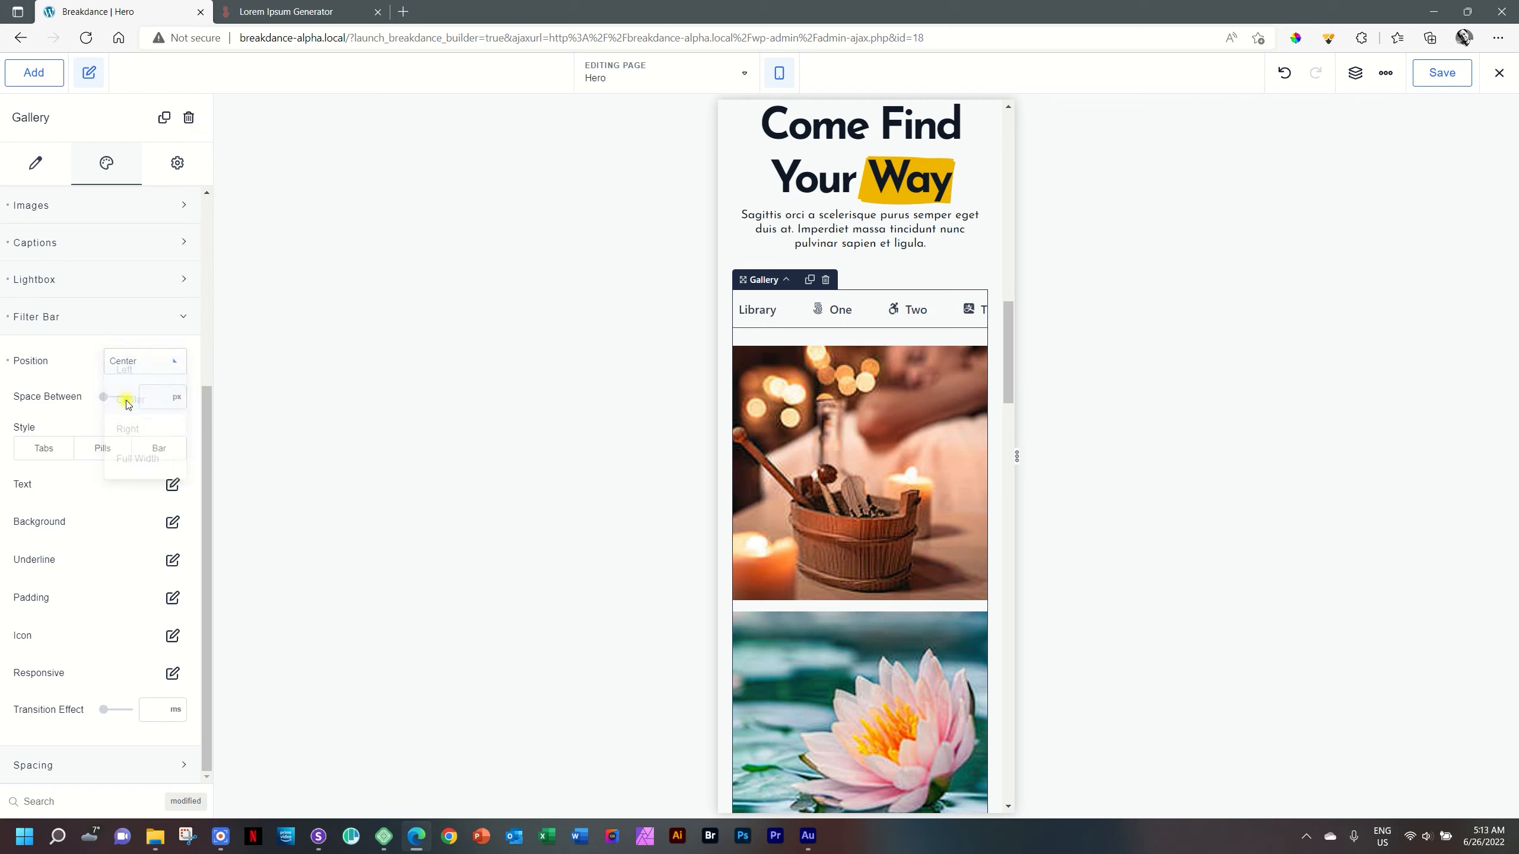
click(7, 363)
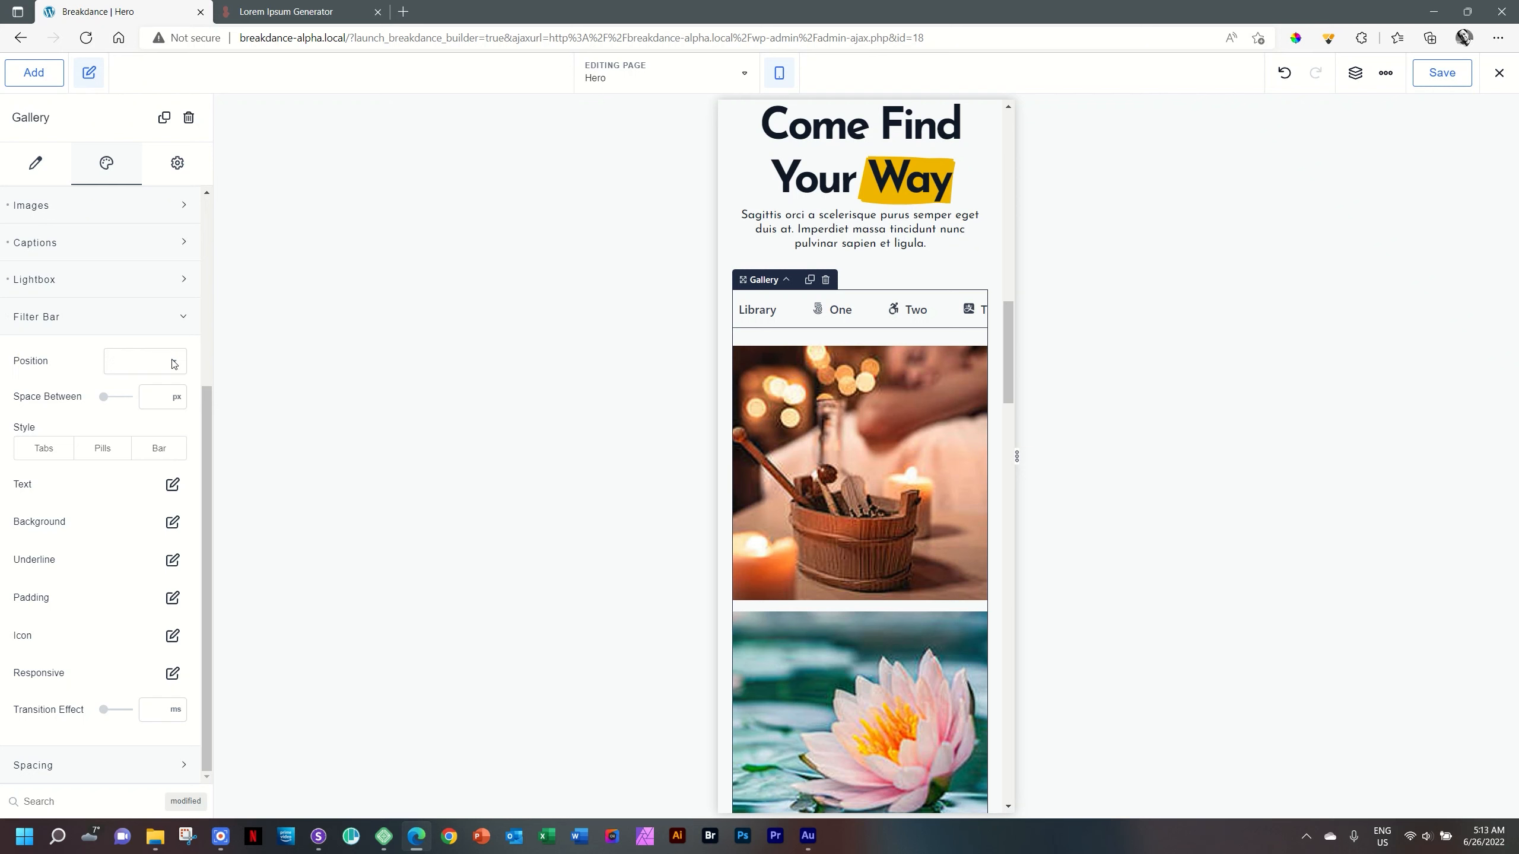
Switch the editor preview from the phone breakpoint to desktop
click(783, 74)
click(796, 117)
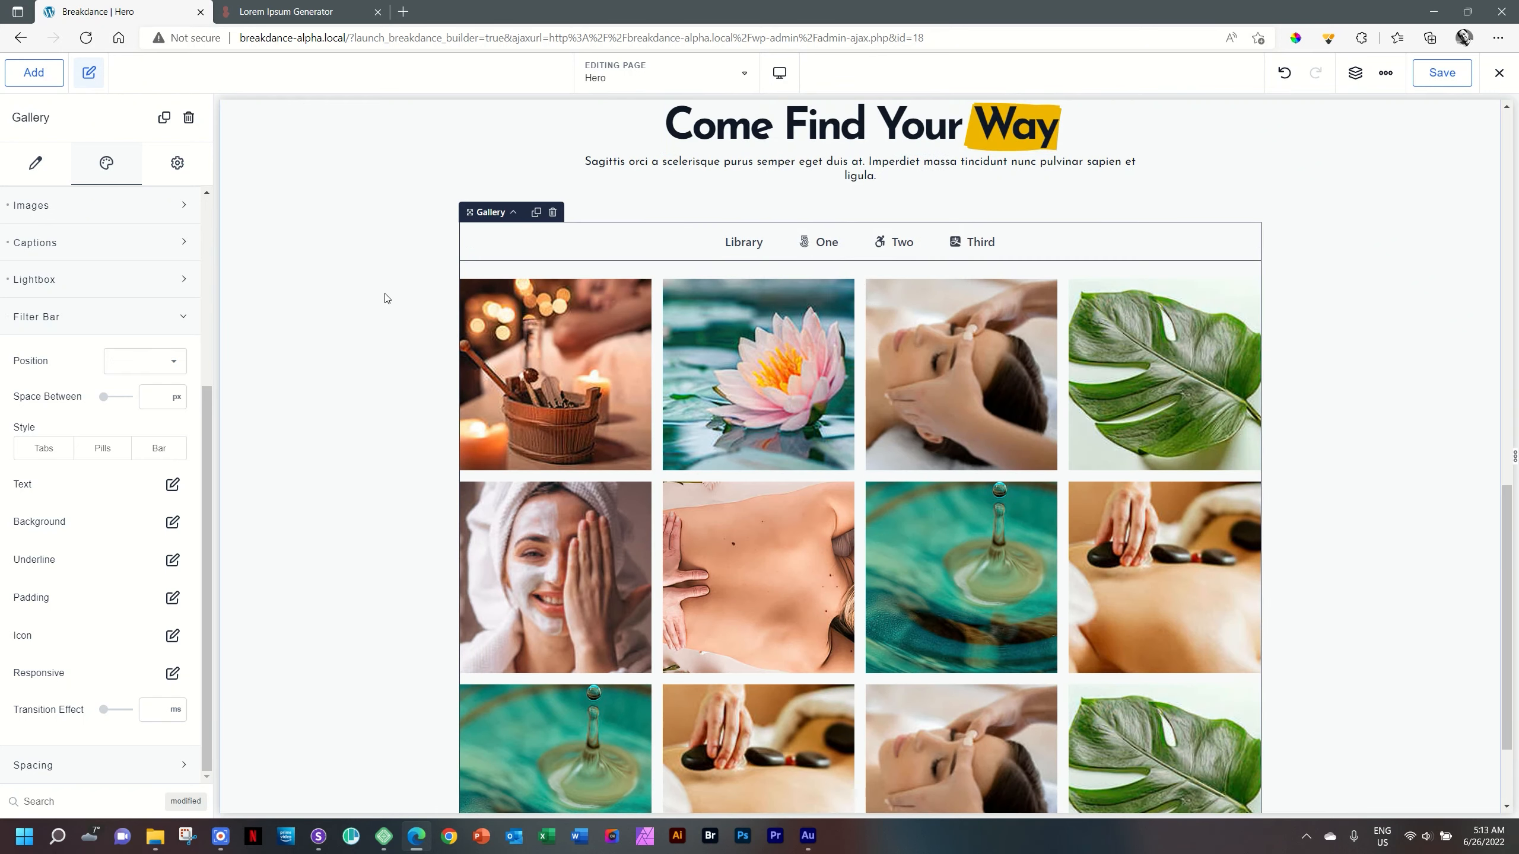
Try the filter bar's Left and Right positions, settle on Center, and set the space between items to 10 px
click(171, 361)
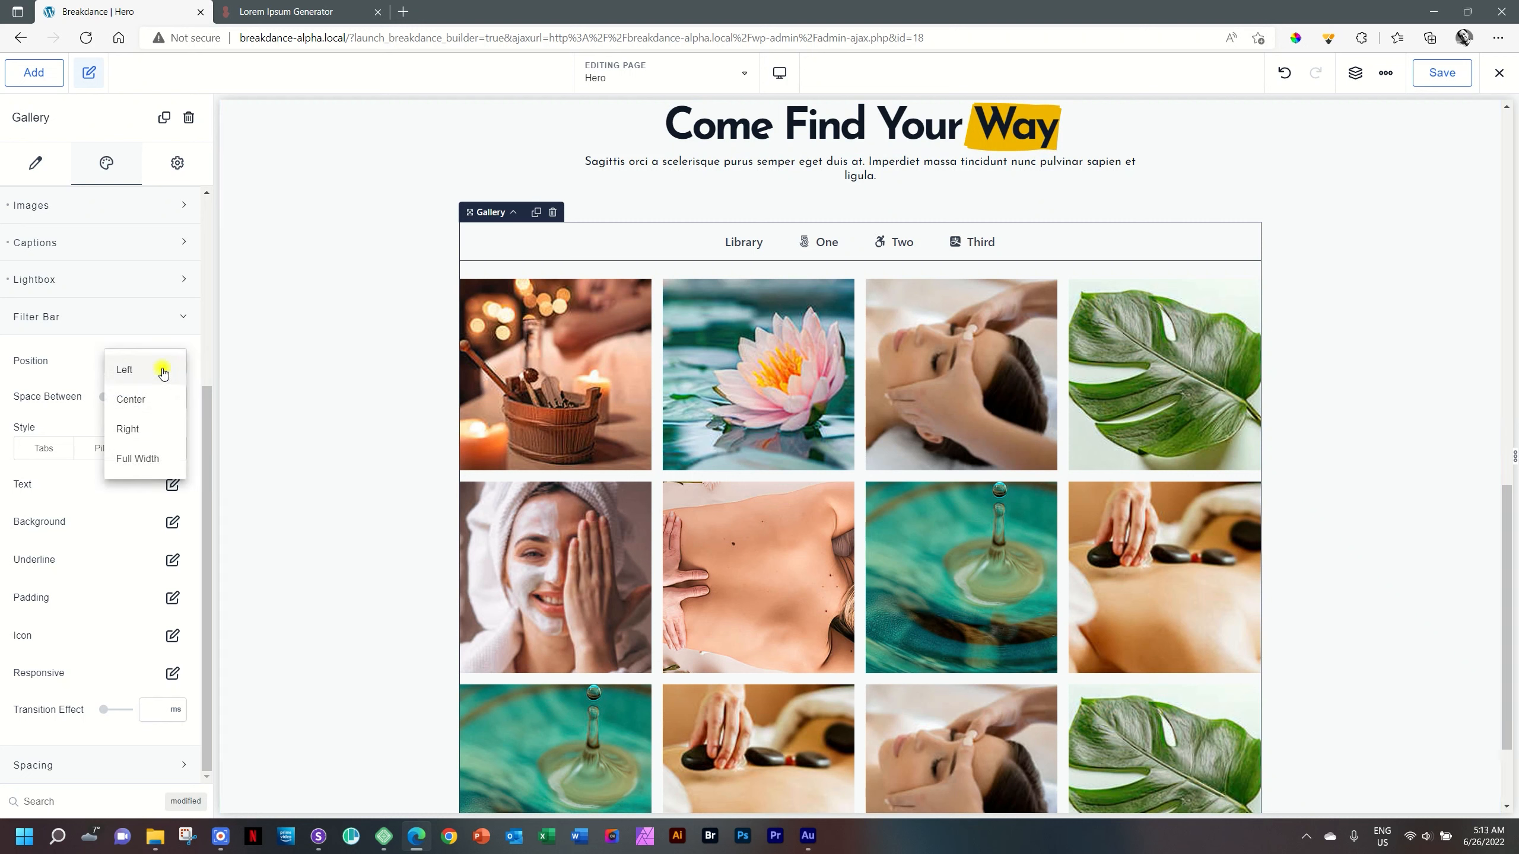
click(159, 367)
click(175, 366)
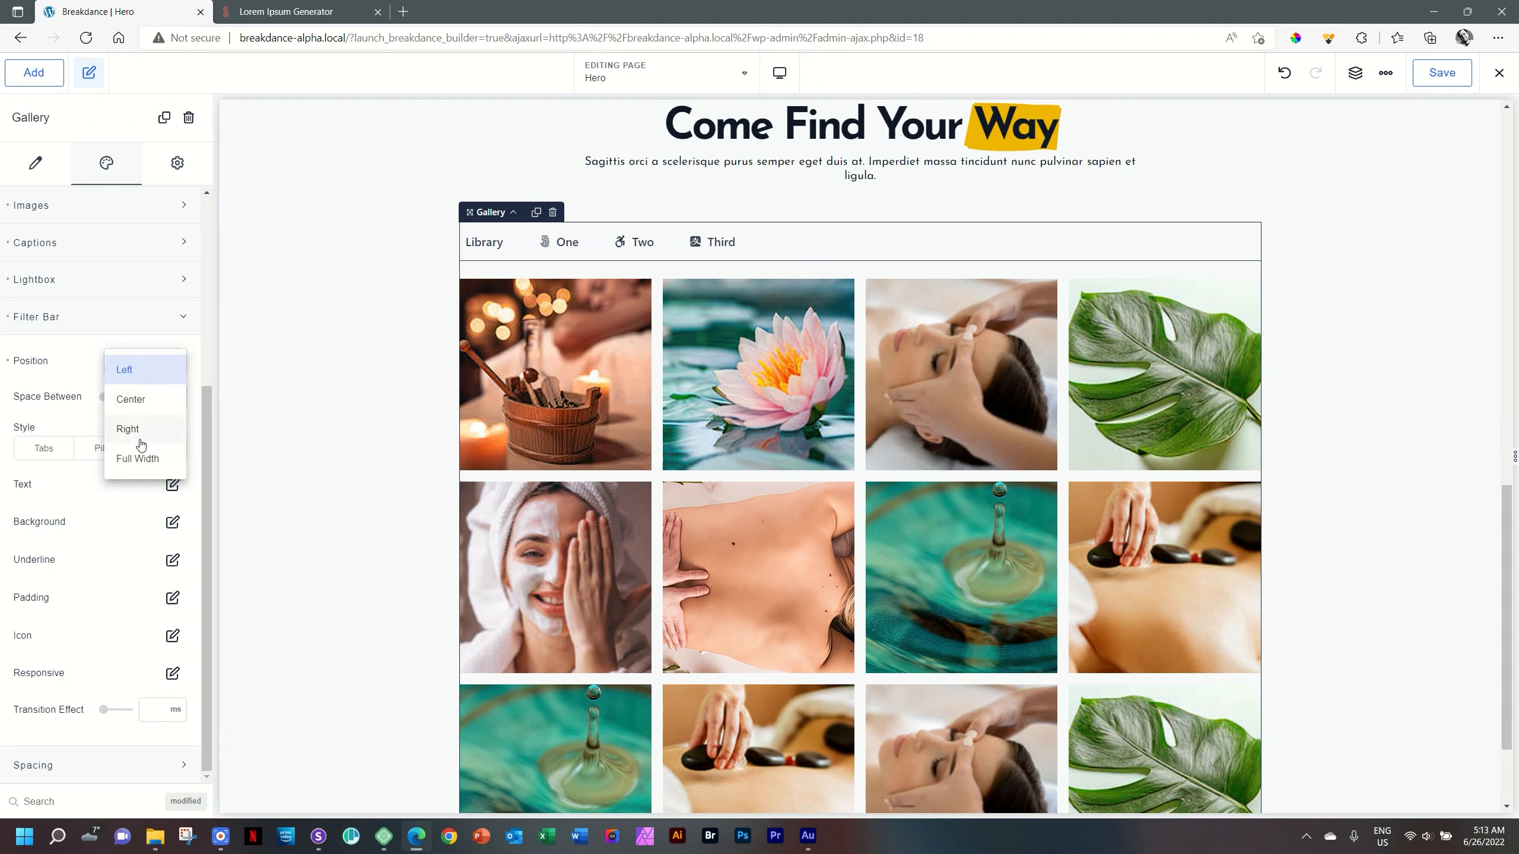
click(138, 429)
click(174, 361)
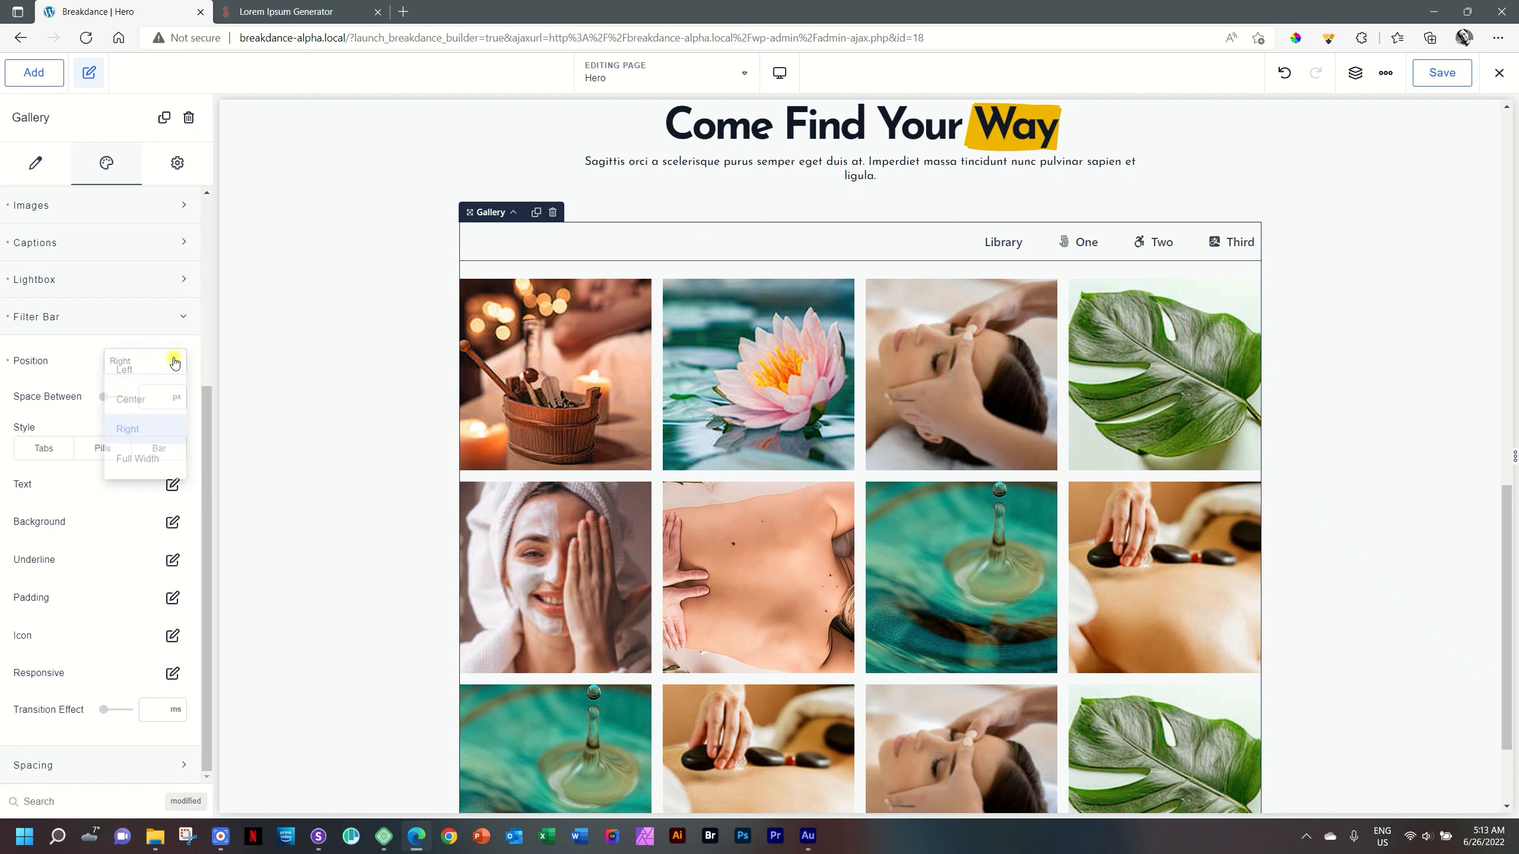
click(137, 400)
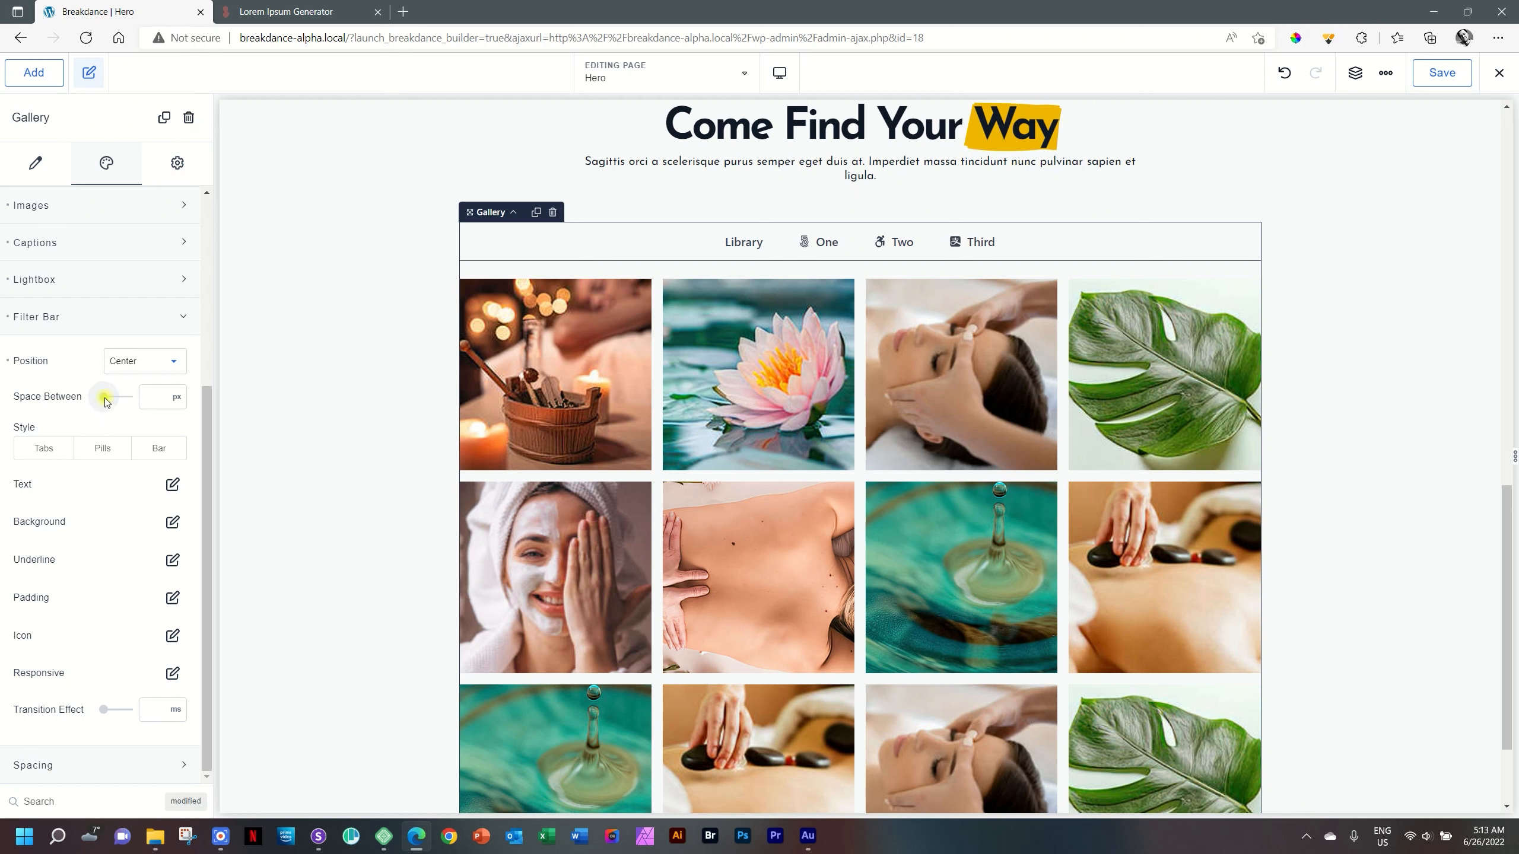
mouse_move(106, 401)
mouse_down()
mouse_move(123, 400)
mouse_move(110, 402)
mouse_up()
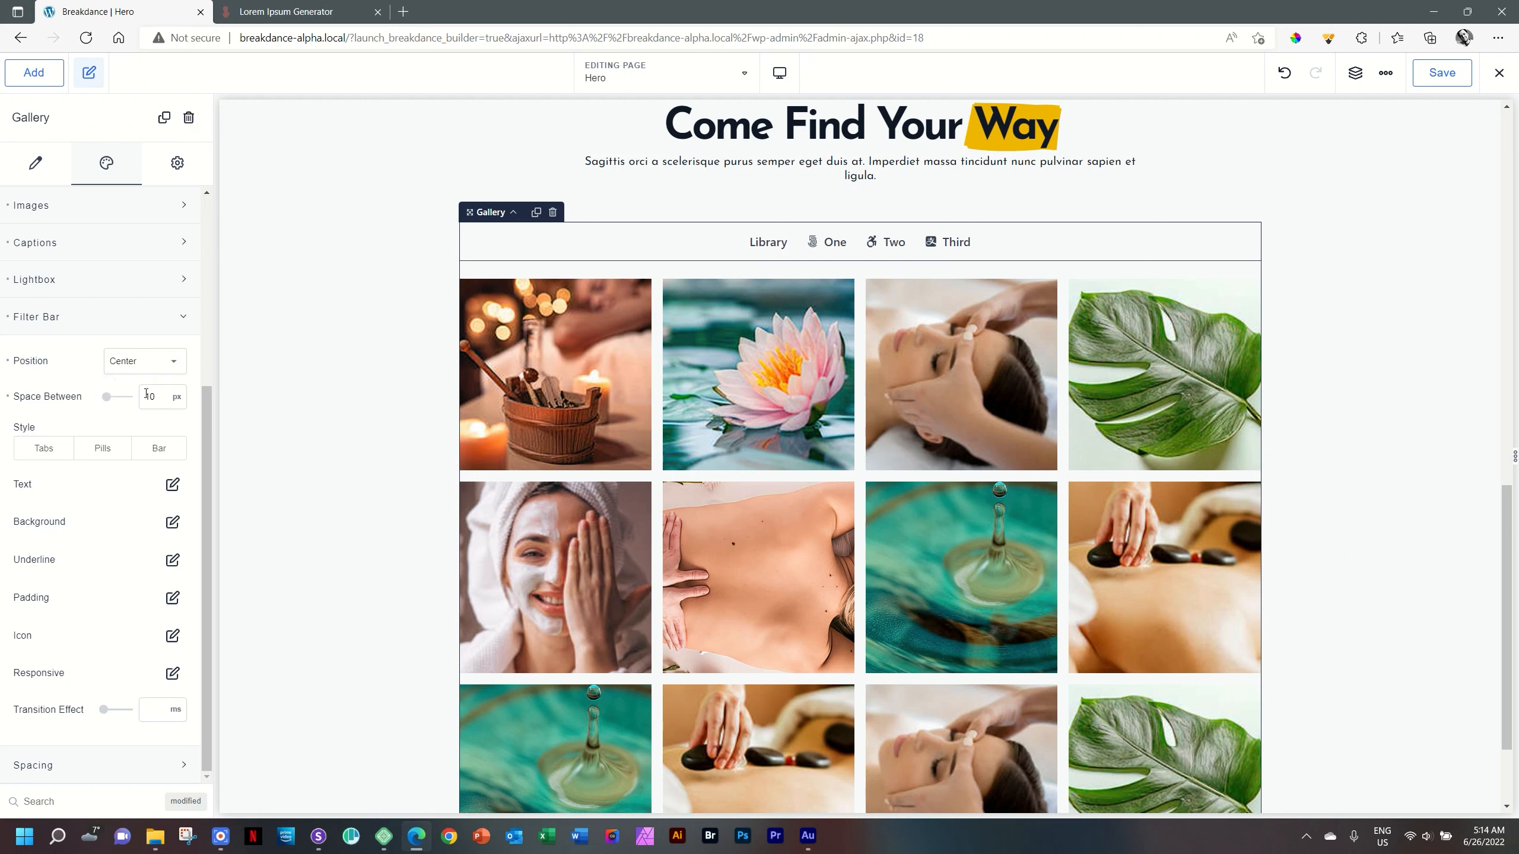
Compare the Pills and Bar styles for the gallery's filter bar and set its style to Tabs
click(39, 455)
click(99, 453)
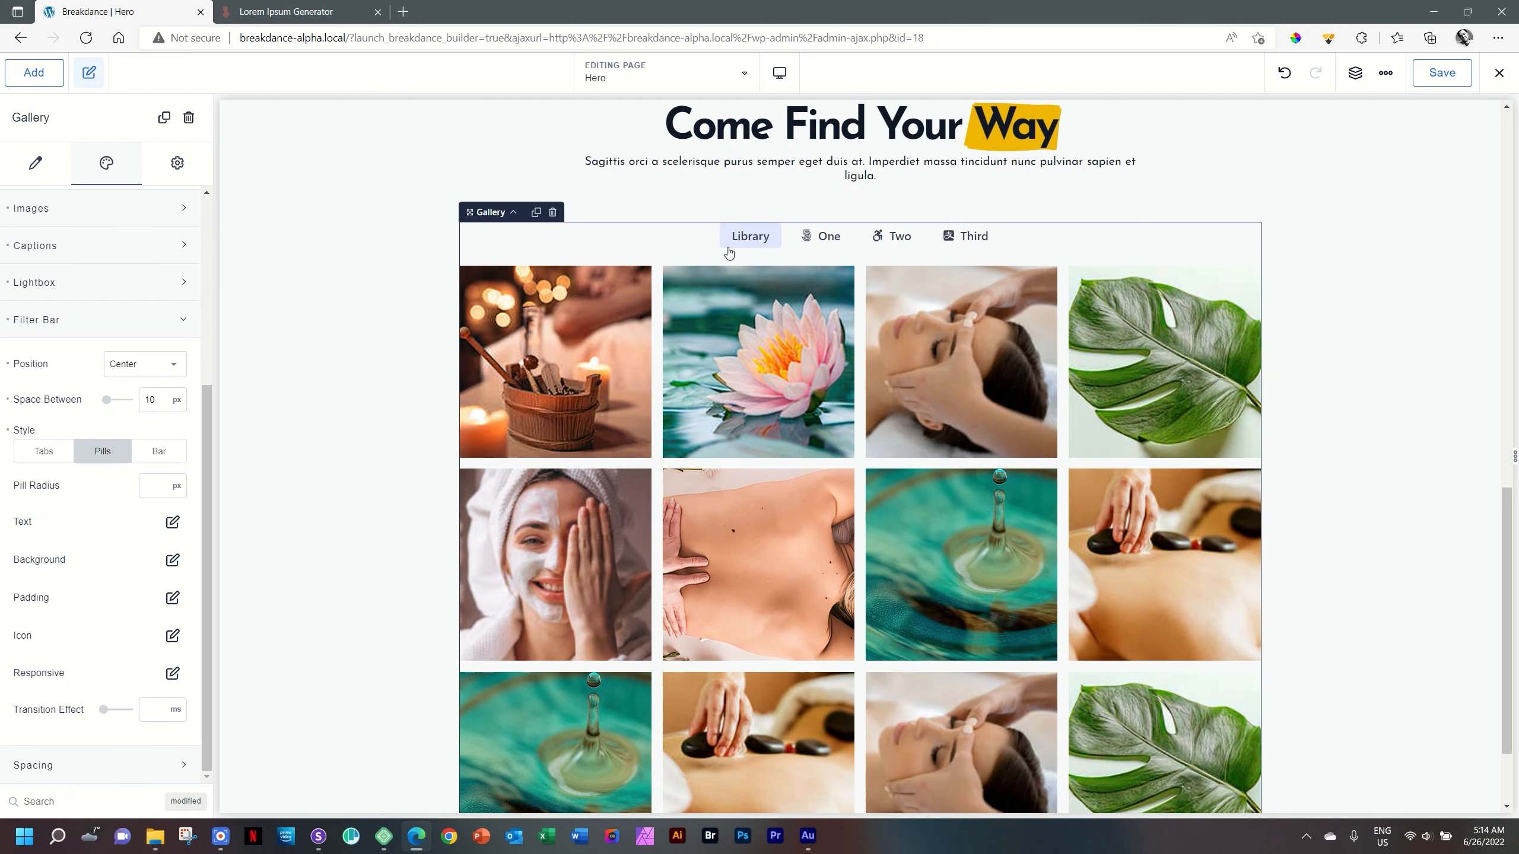
click(159, 451)
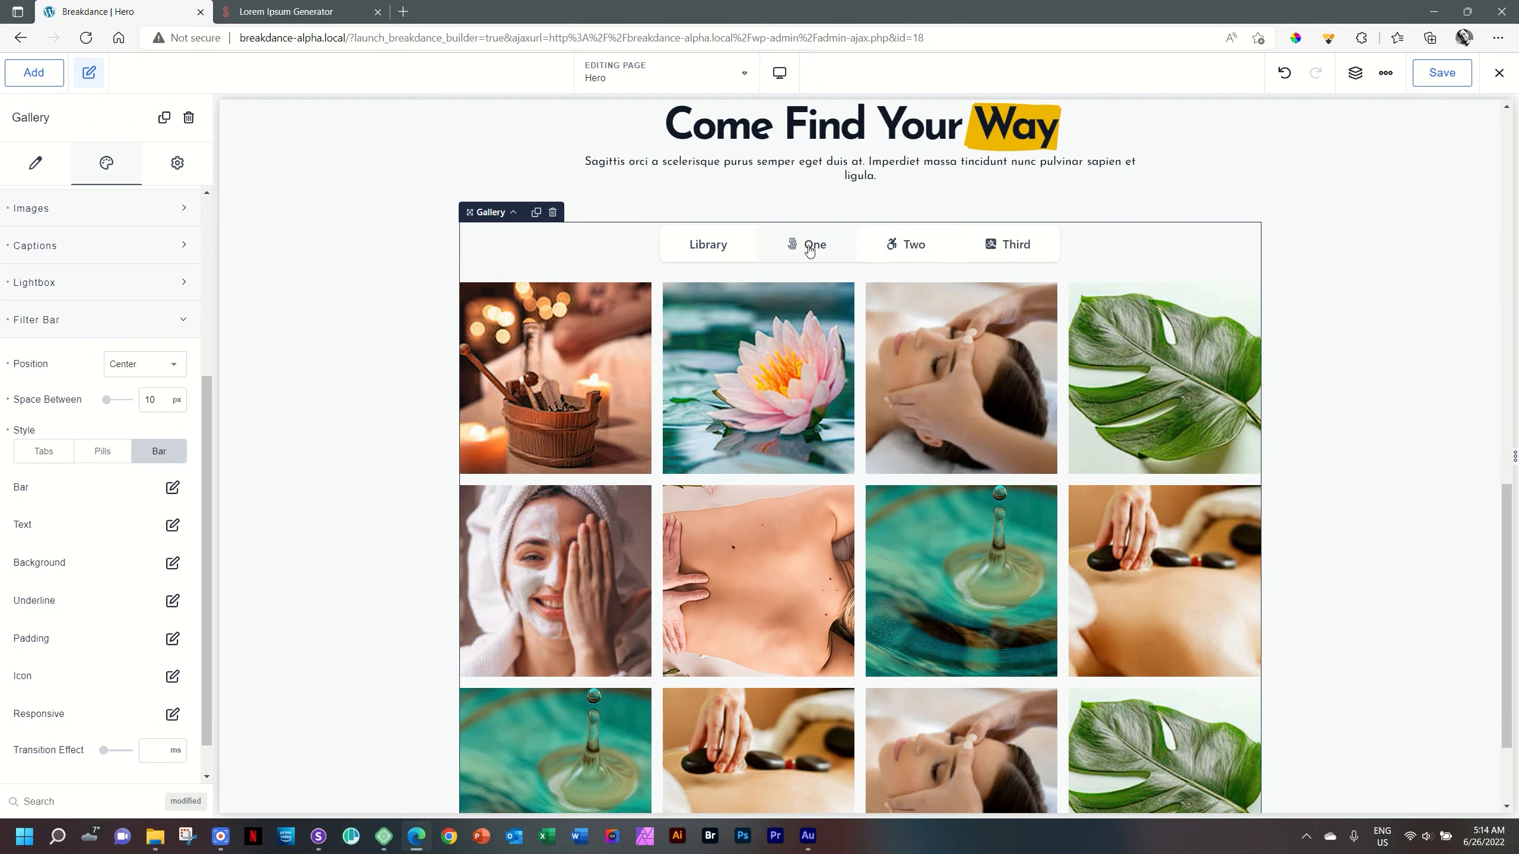
click(46, 452)
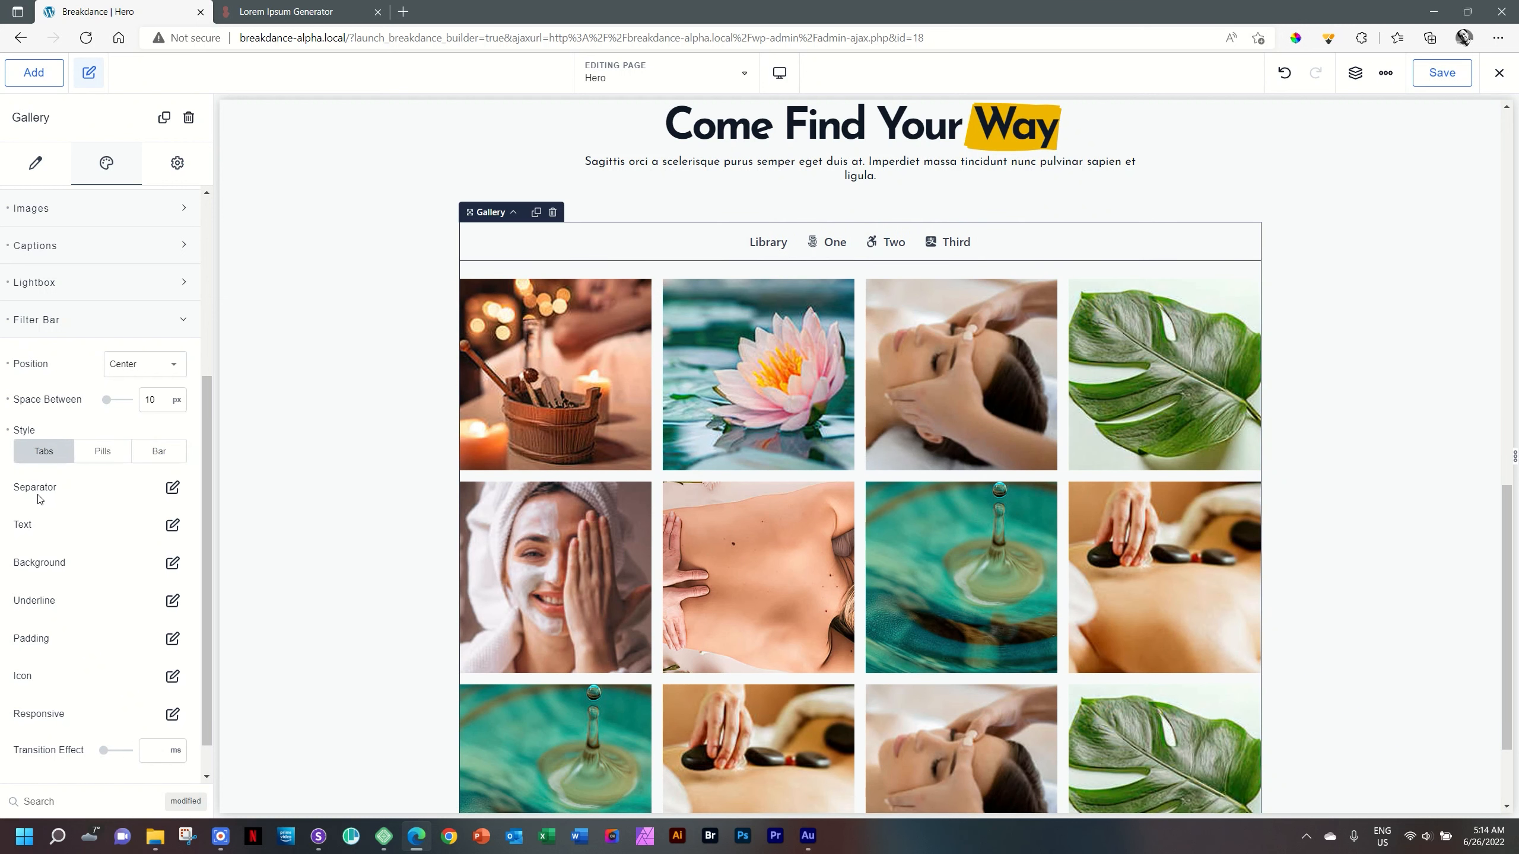
Try a purple separator 1 px wide on the filter bar and reset the separator settings
click(173, 487)
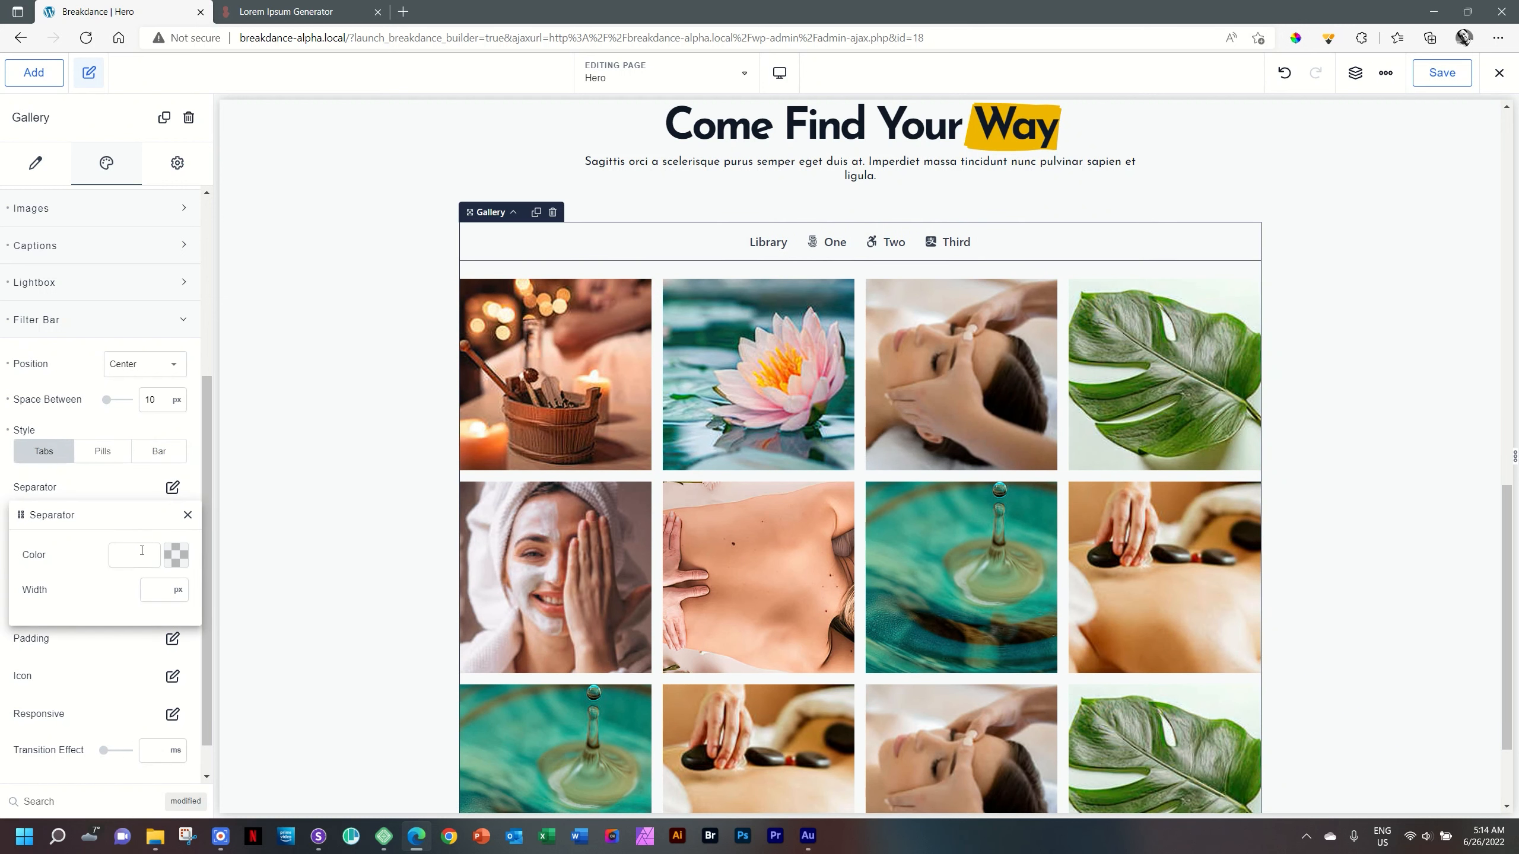
click(170, 556)
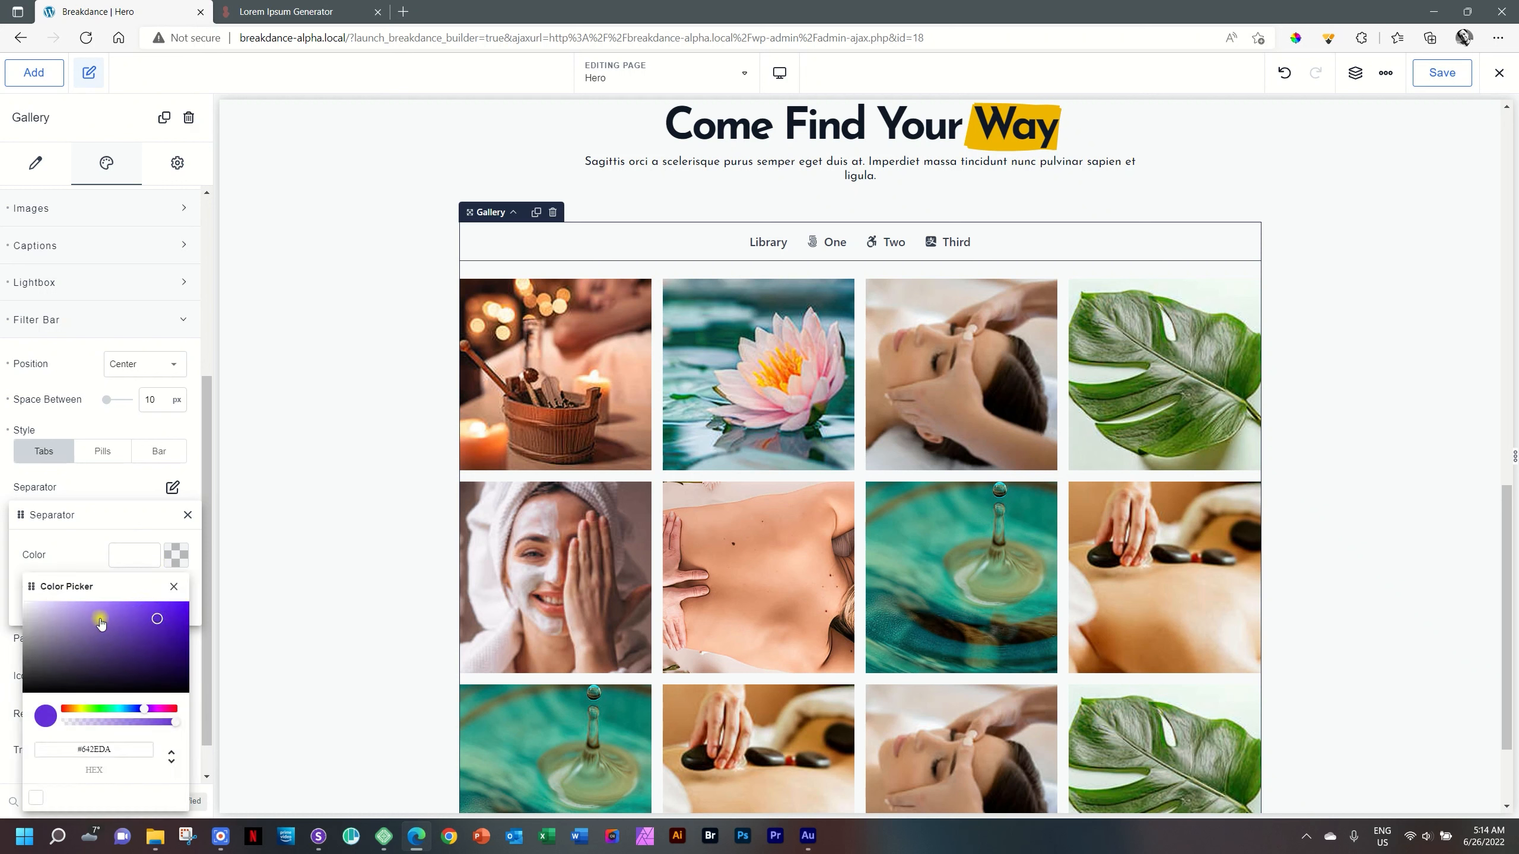
drag(102, 621, 150, 594)
click(181, 564)
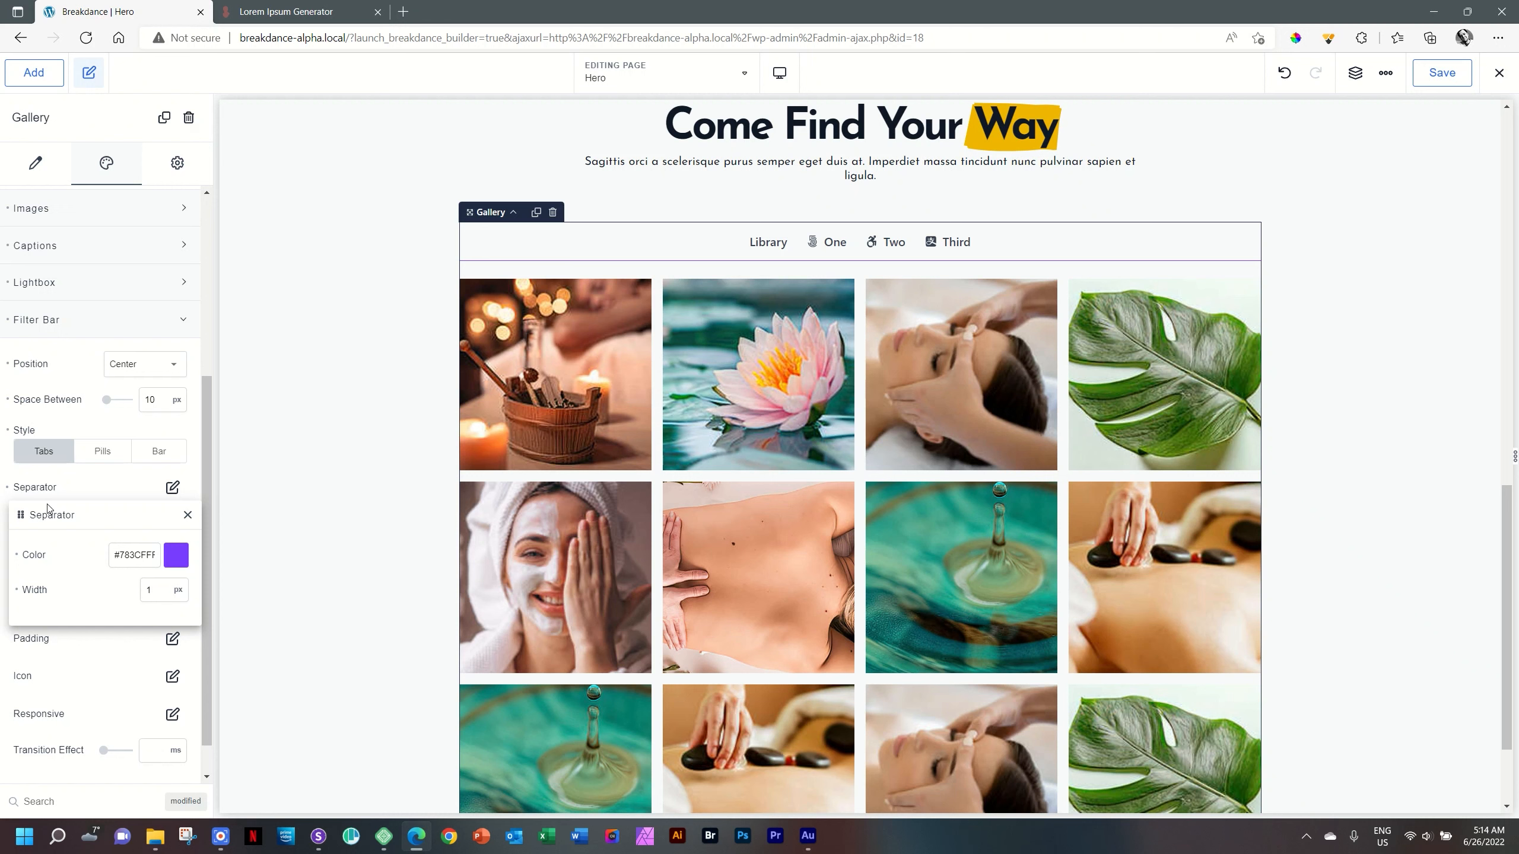
click(37, 488)
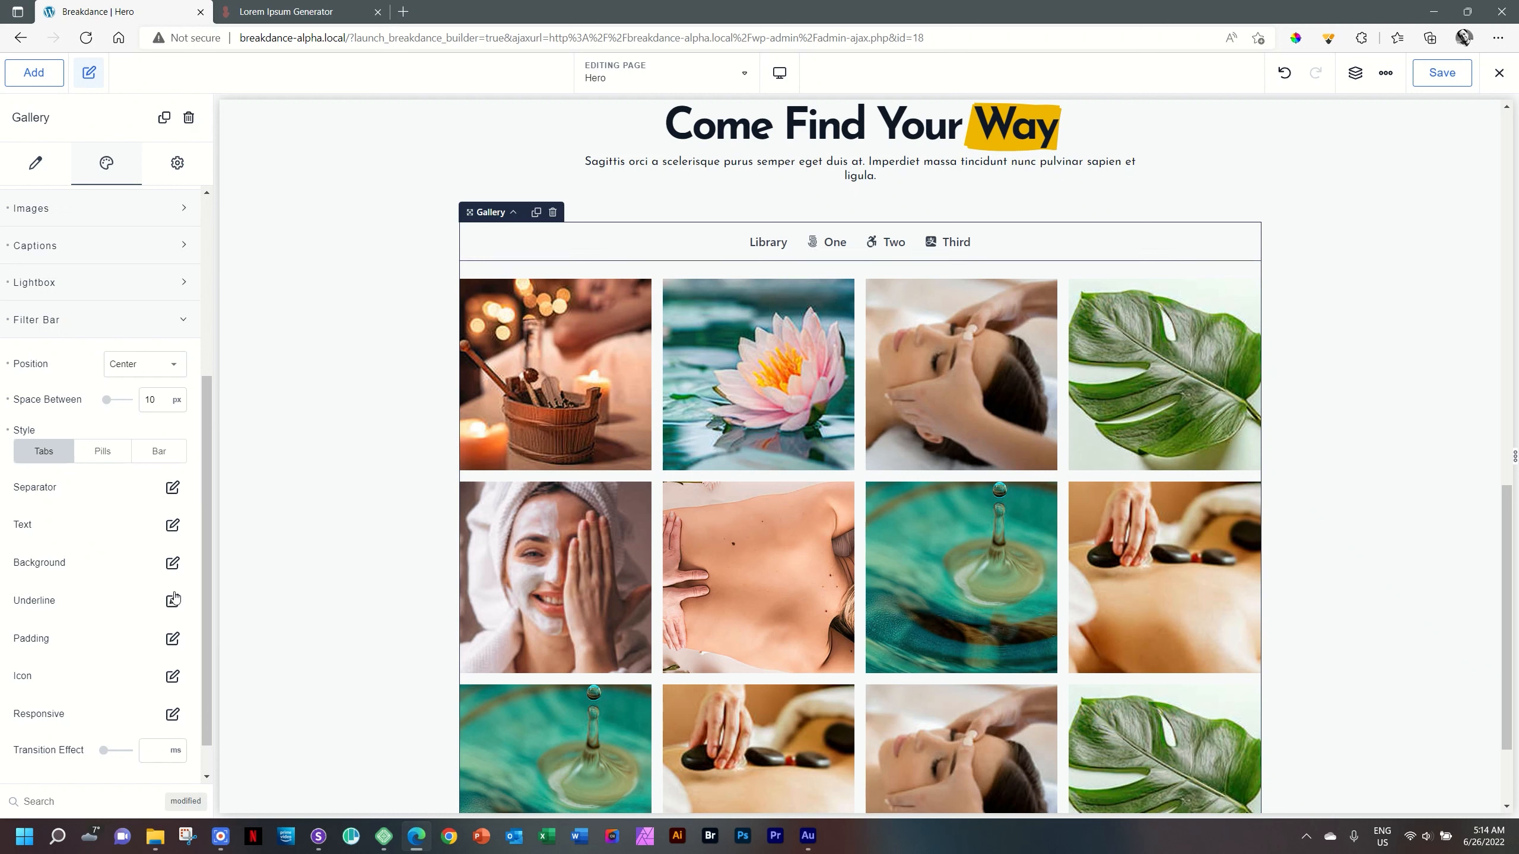
Set the filter bar to show as a dropdown at Phone Portrait and look over its dropdown style options
drag(208, 576, 204, 606)
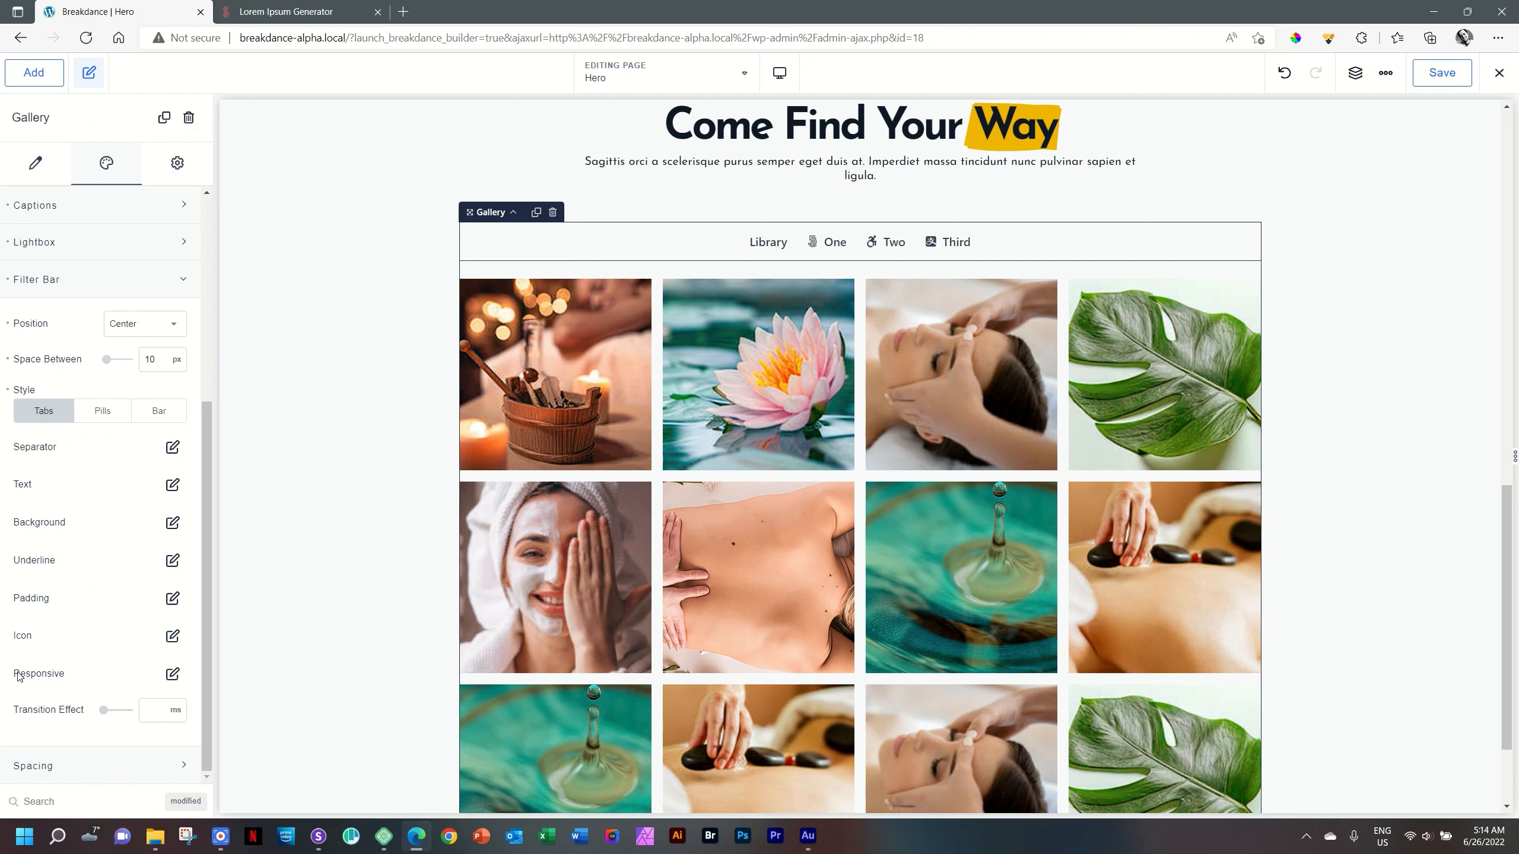
click(171, 679)
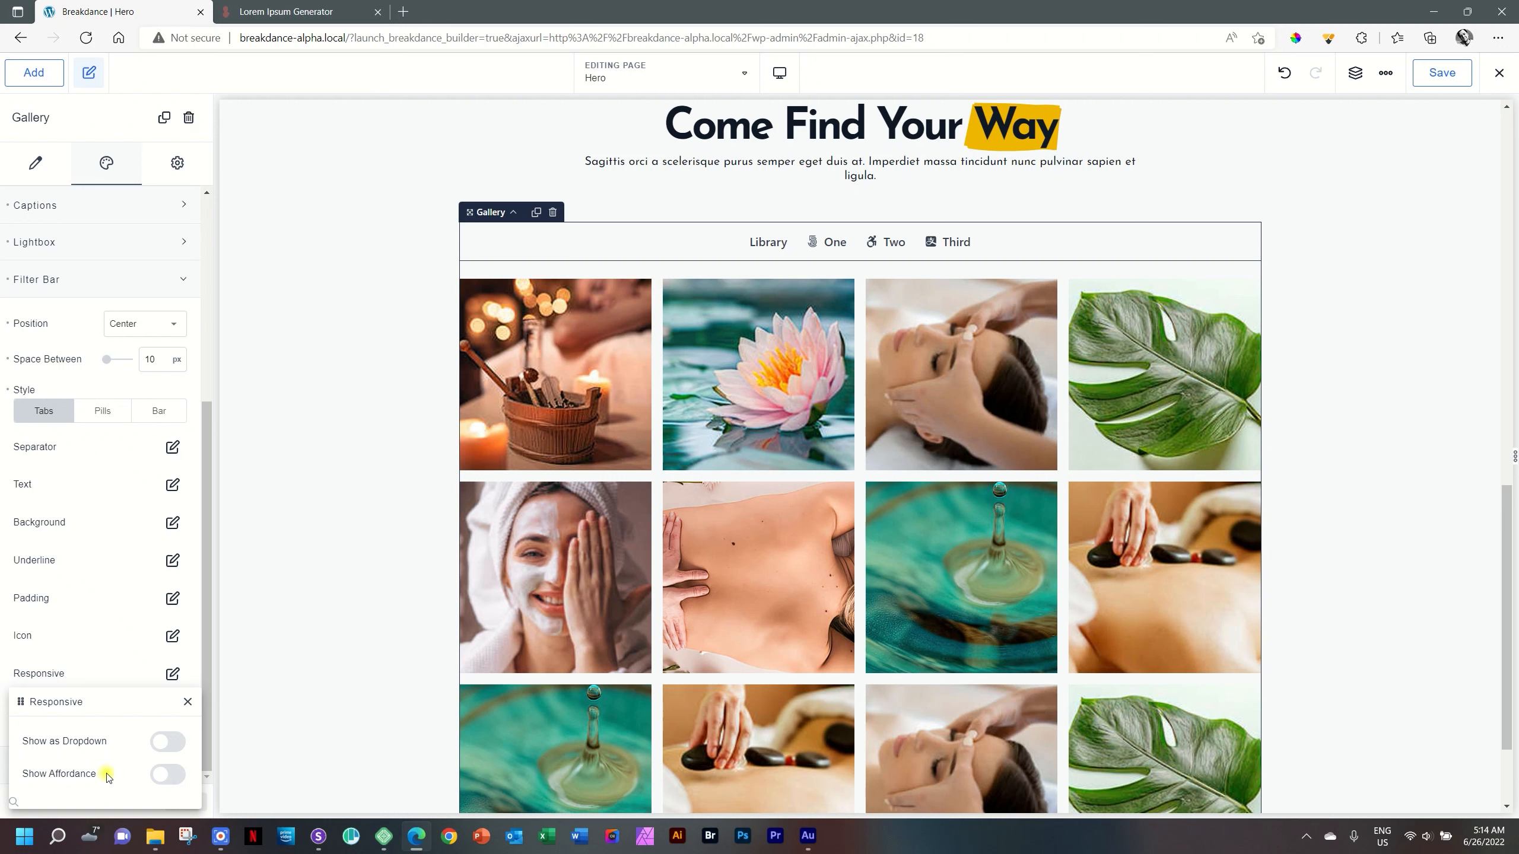
click(165, 743)
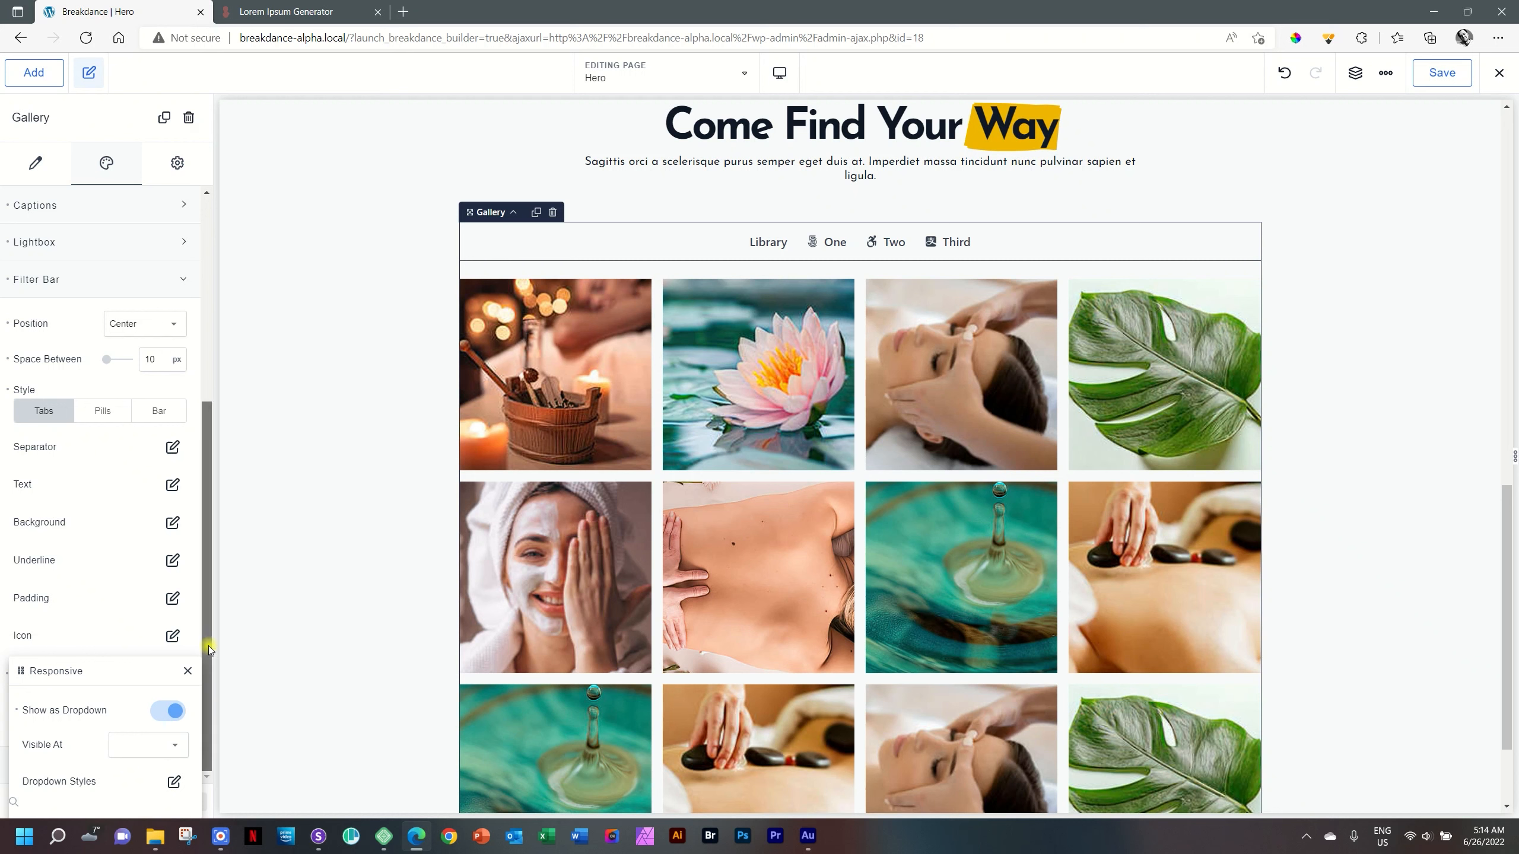
click(168, 747)
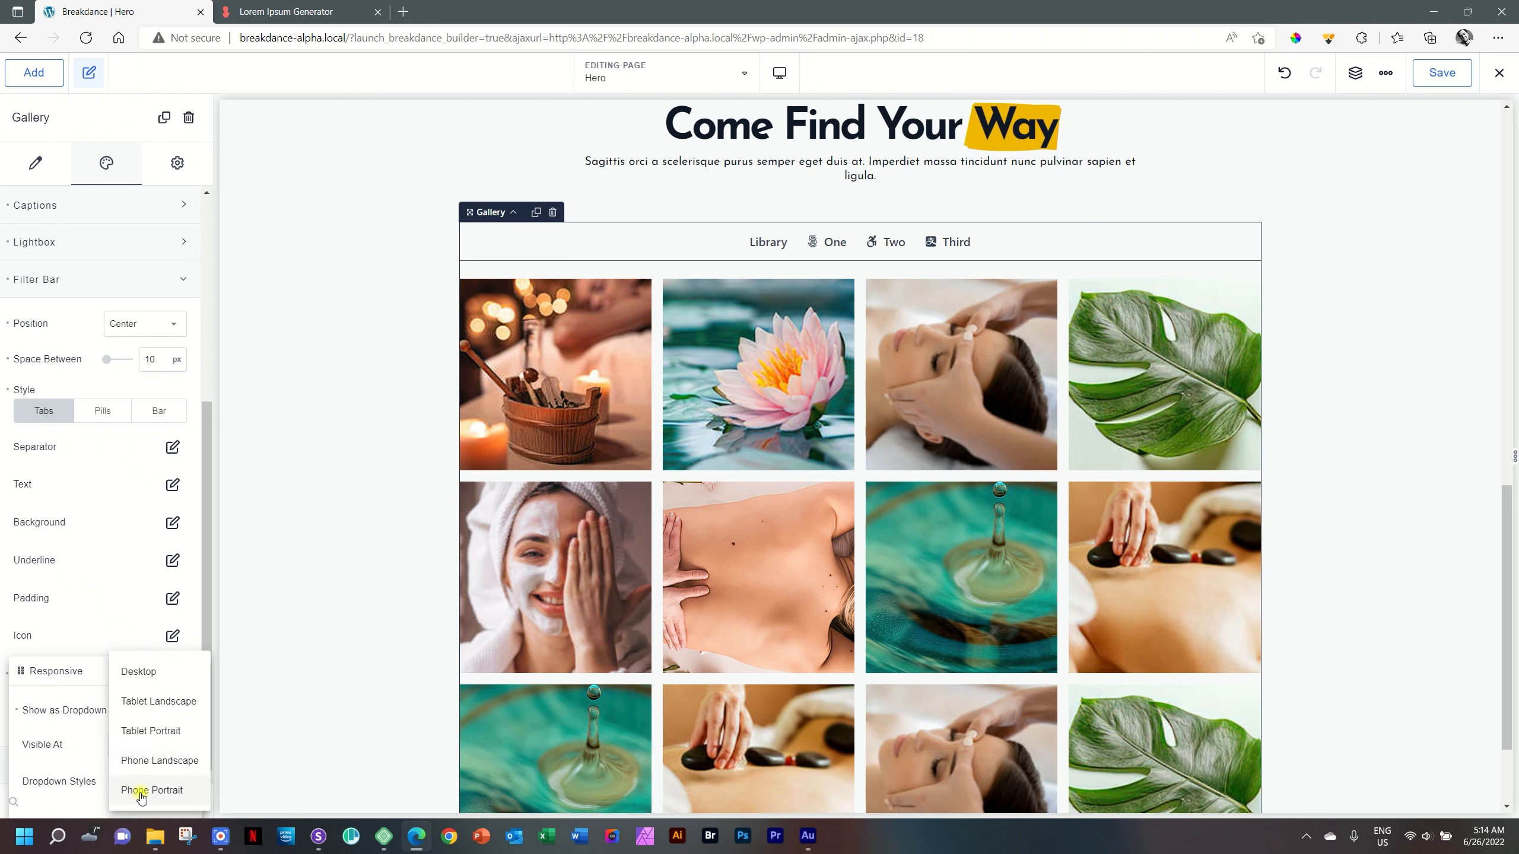
click(141, 796)
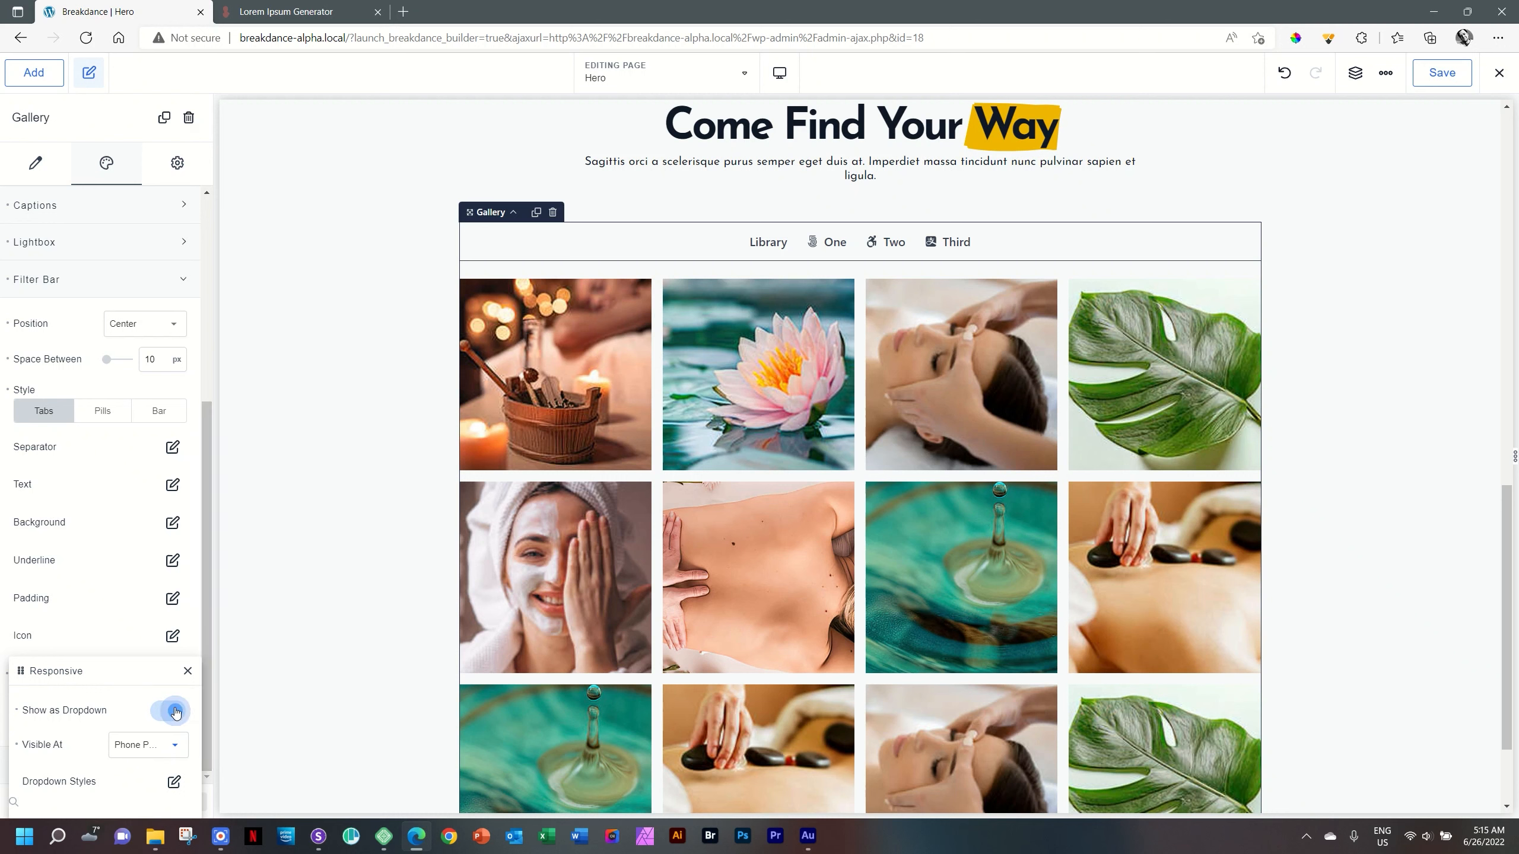
click(173, 783)
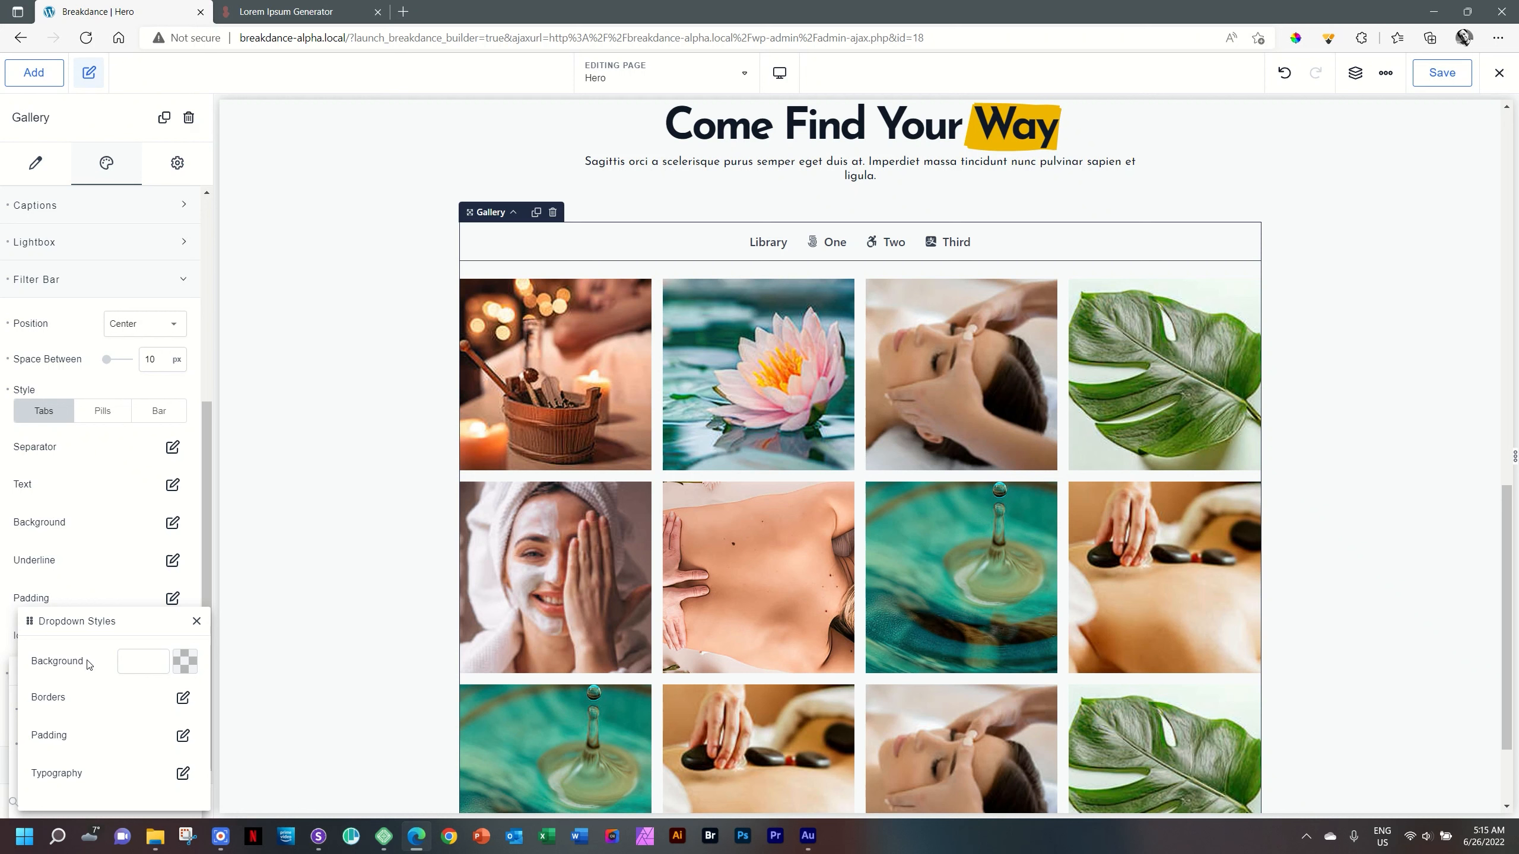
click(197, 621)
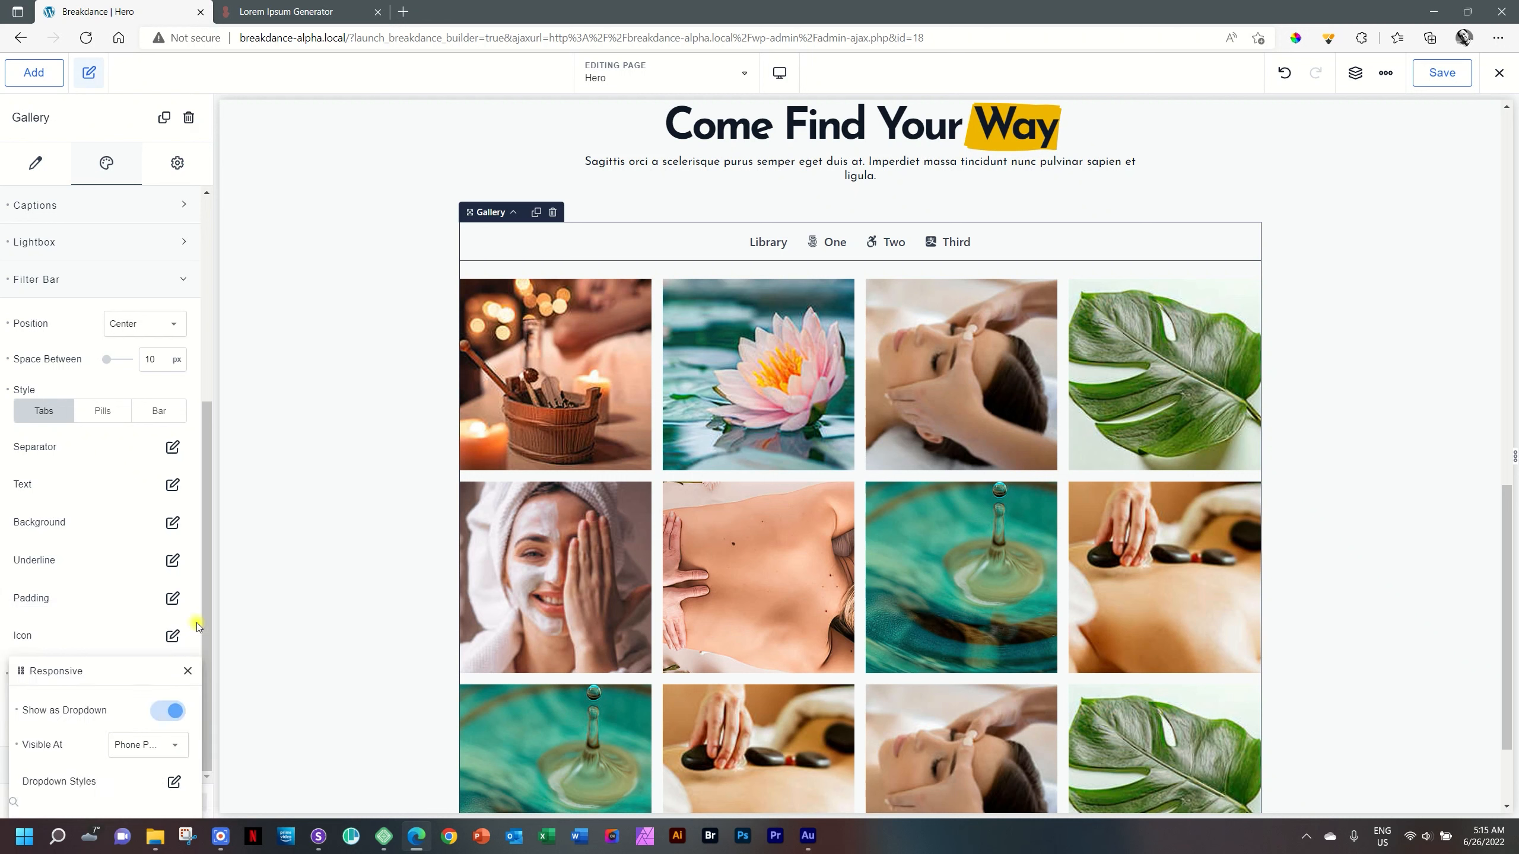
Save the page, switch to the multi-device preview app and reload the Hero page there
click(1438, 86)
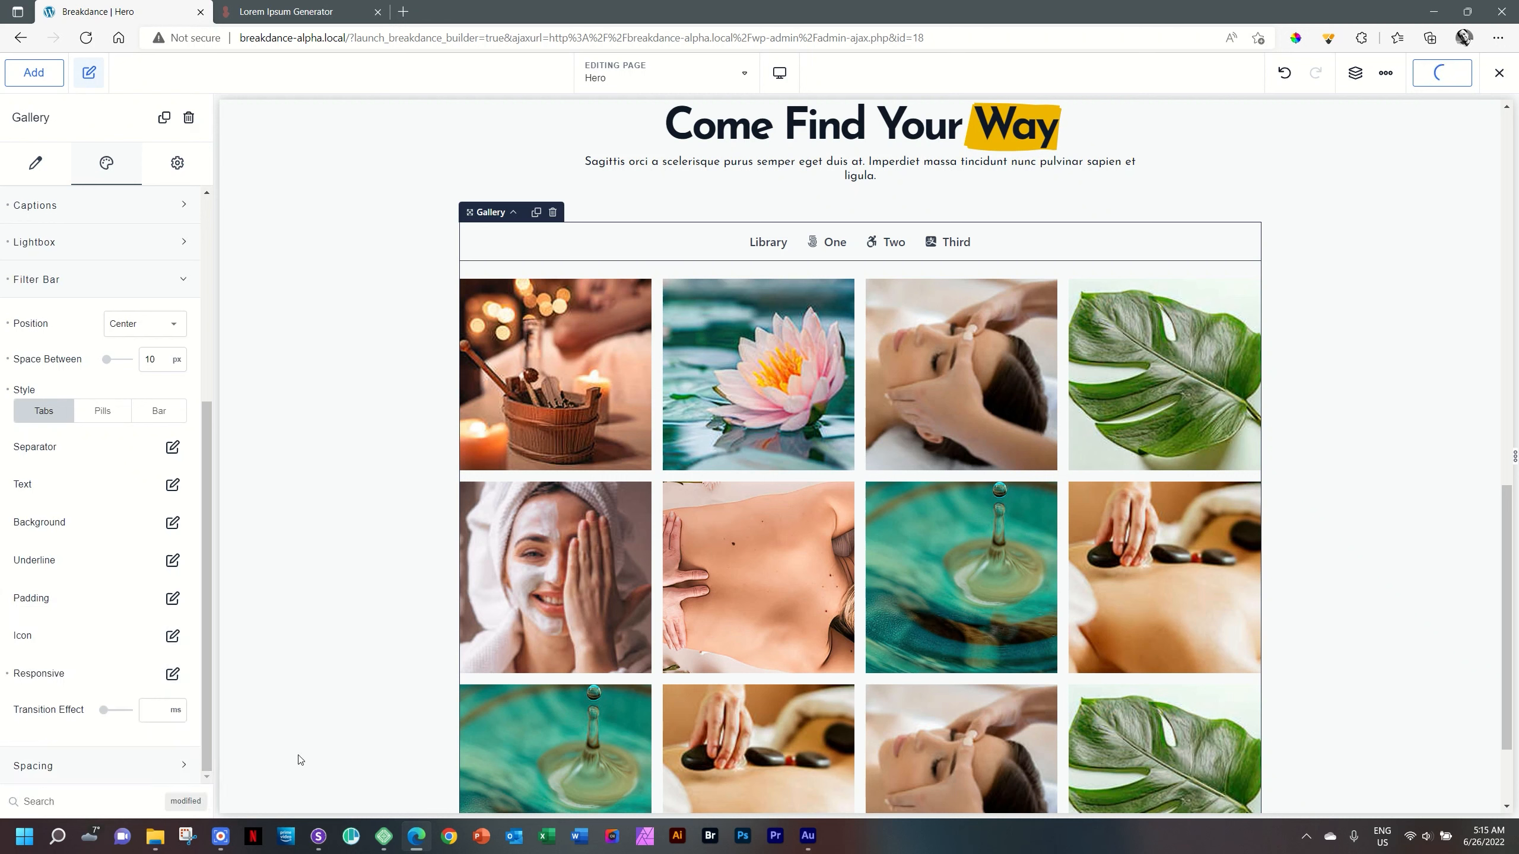
click(323, 845)
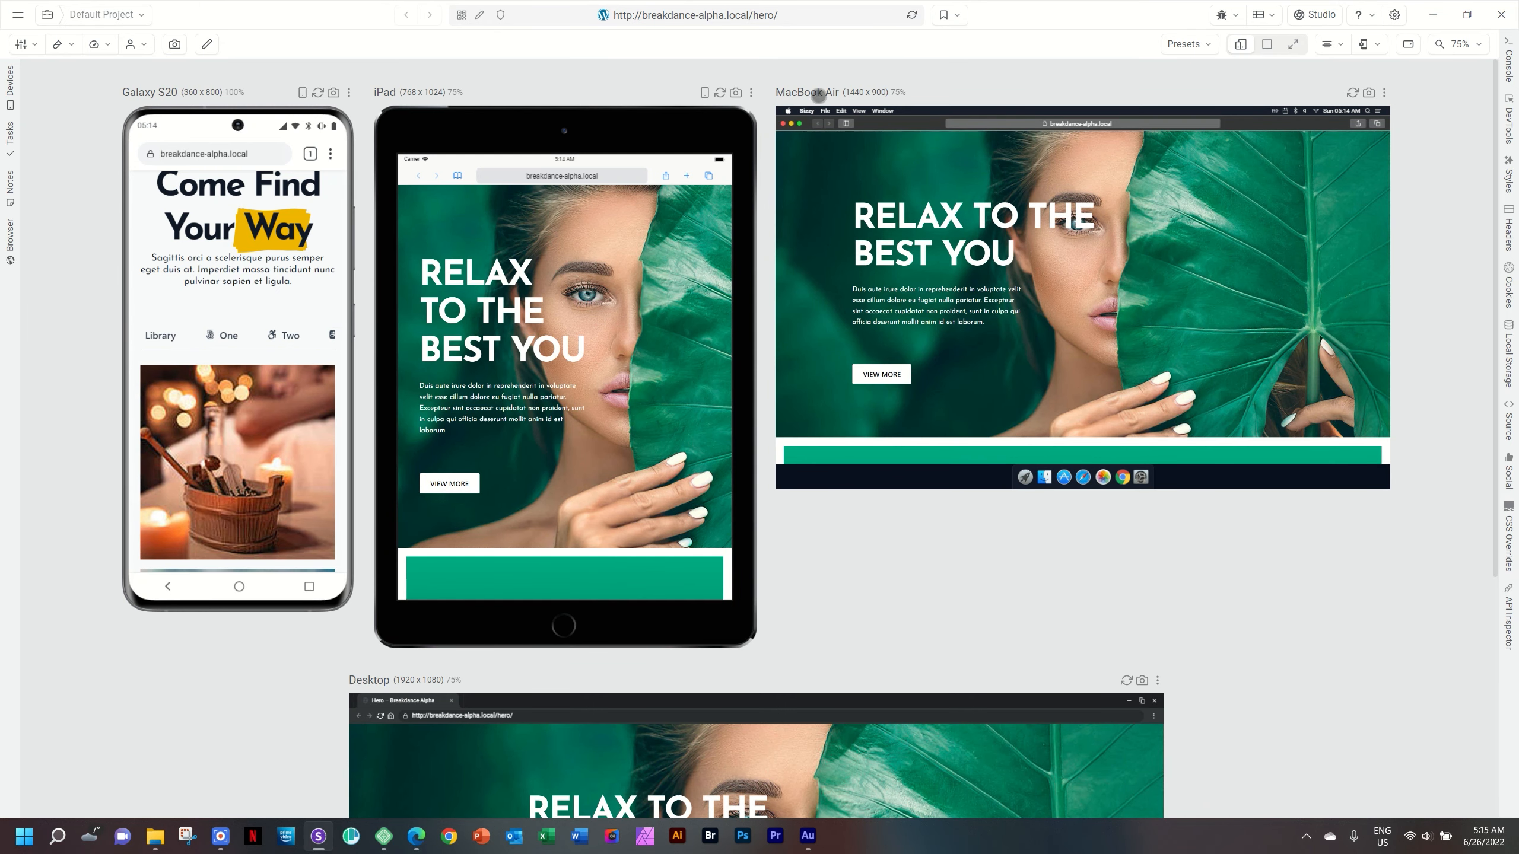
click(913, 18)
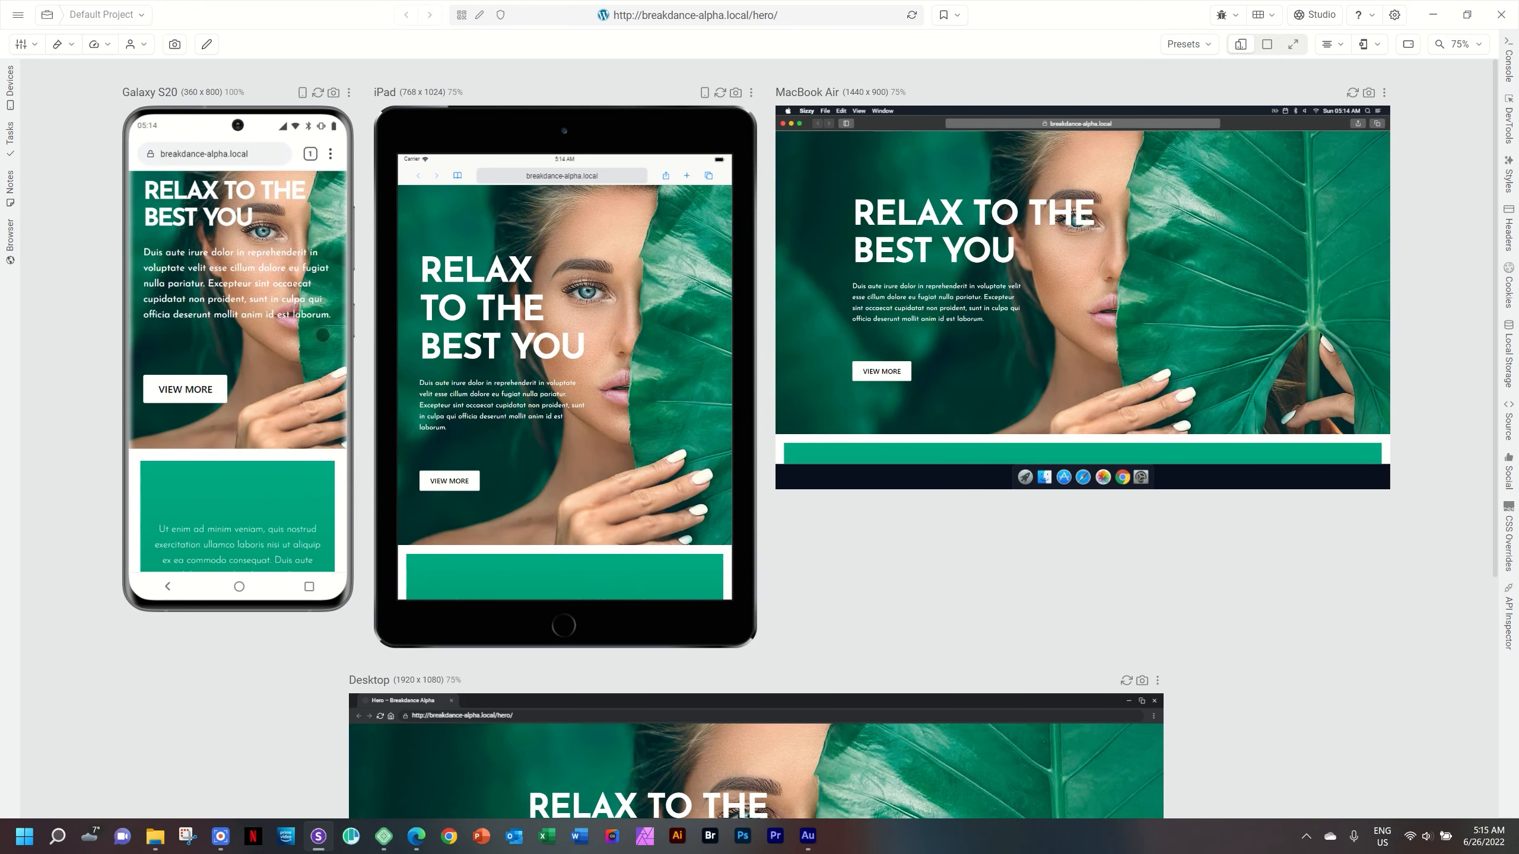
Test the gallery's filter dropdown on the Galaxy S20 preview by choosing One, Two and Third, and examine the images each shows
scroll(322, 336, down, 5)
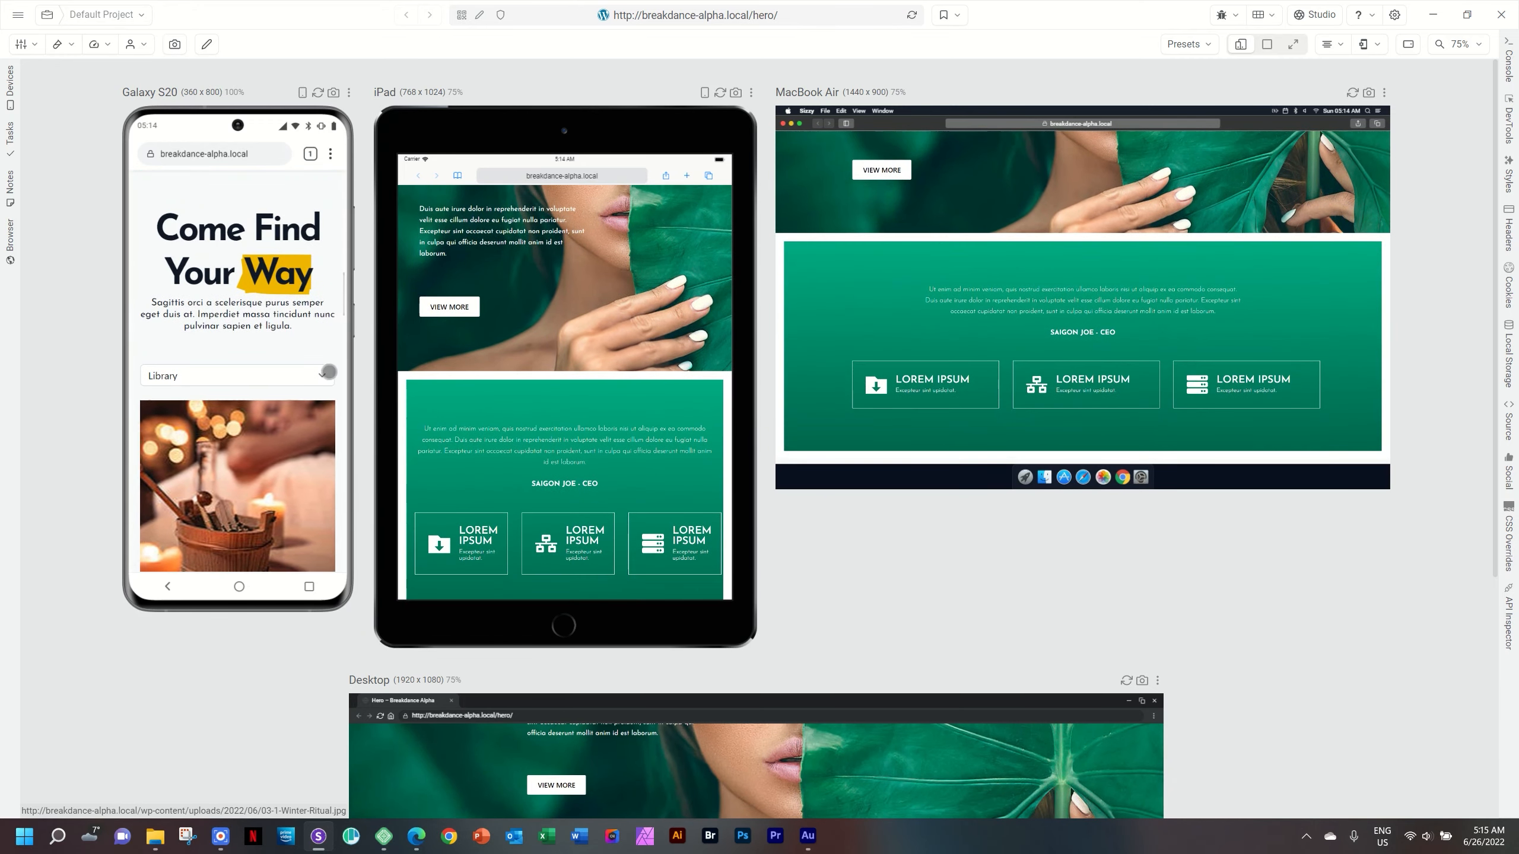
click(328, 372)
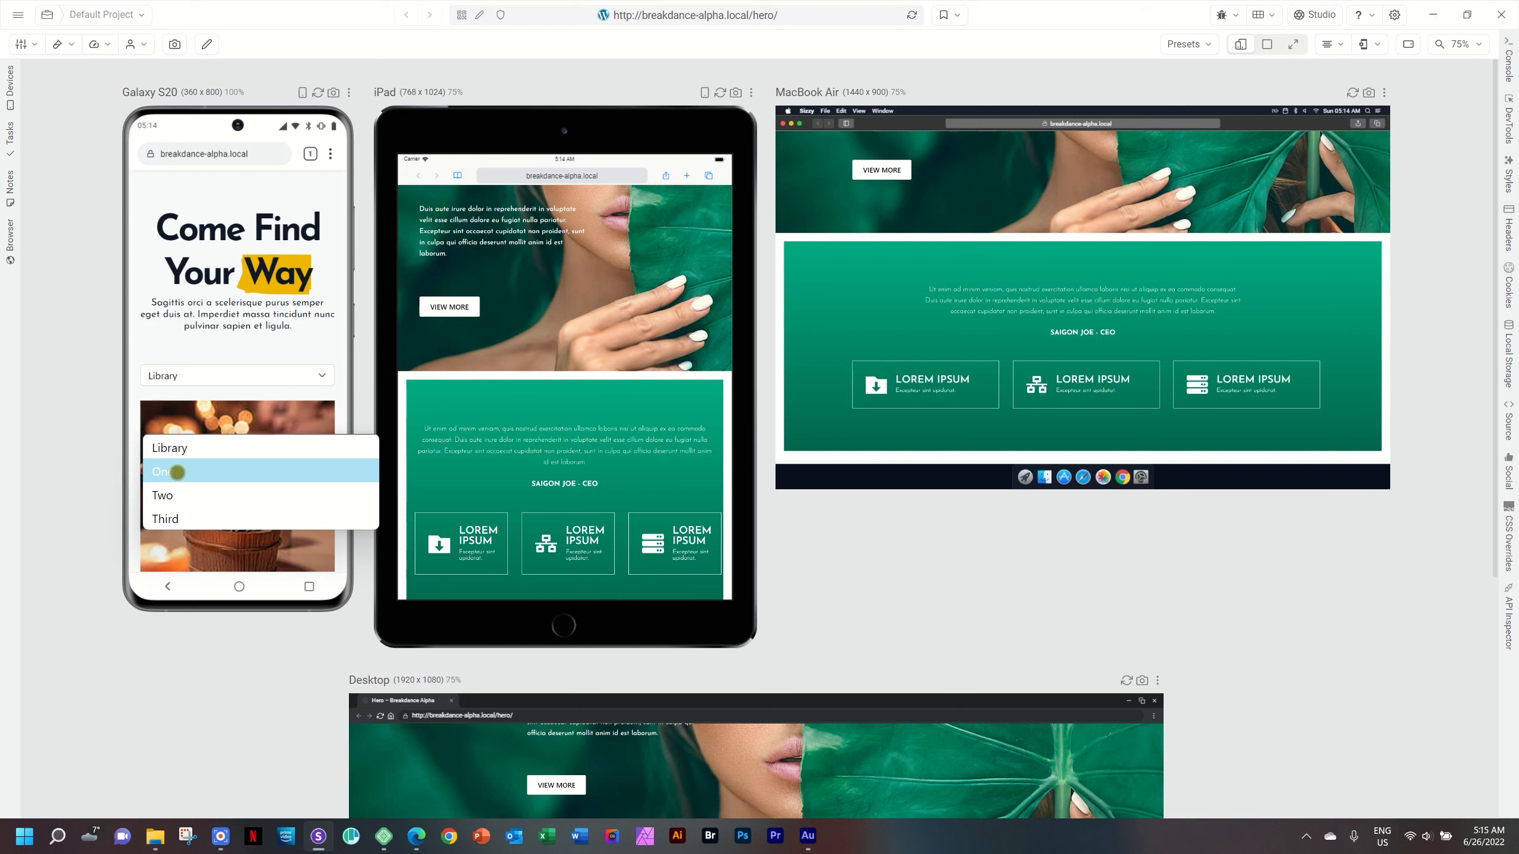
click(176, 473)
scroll(239, 419, down, 3)
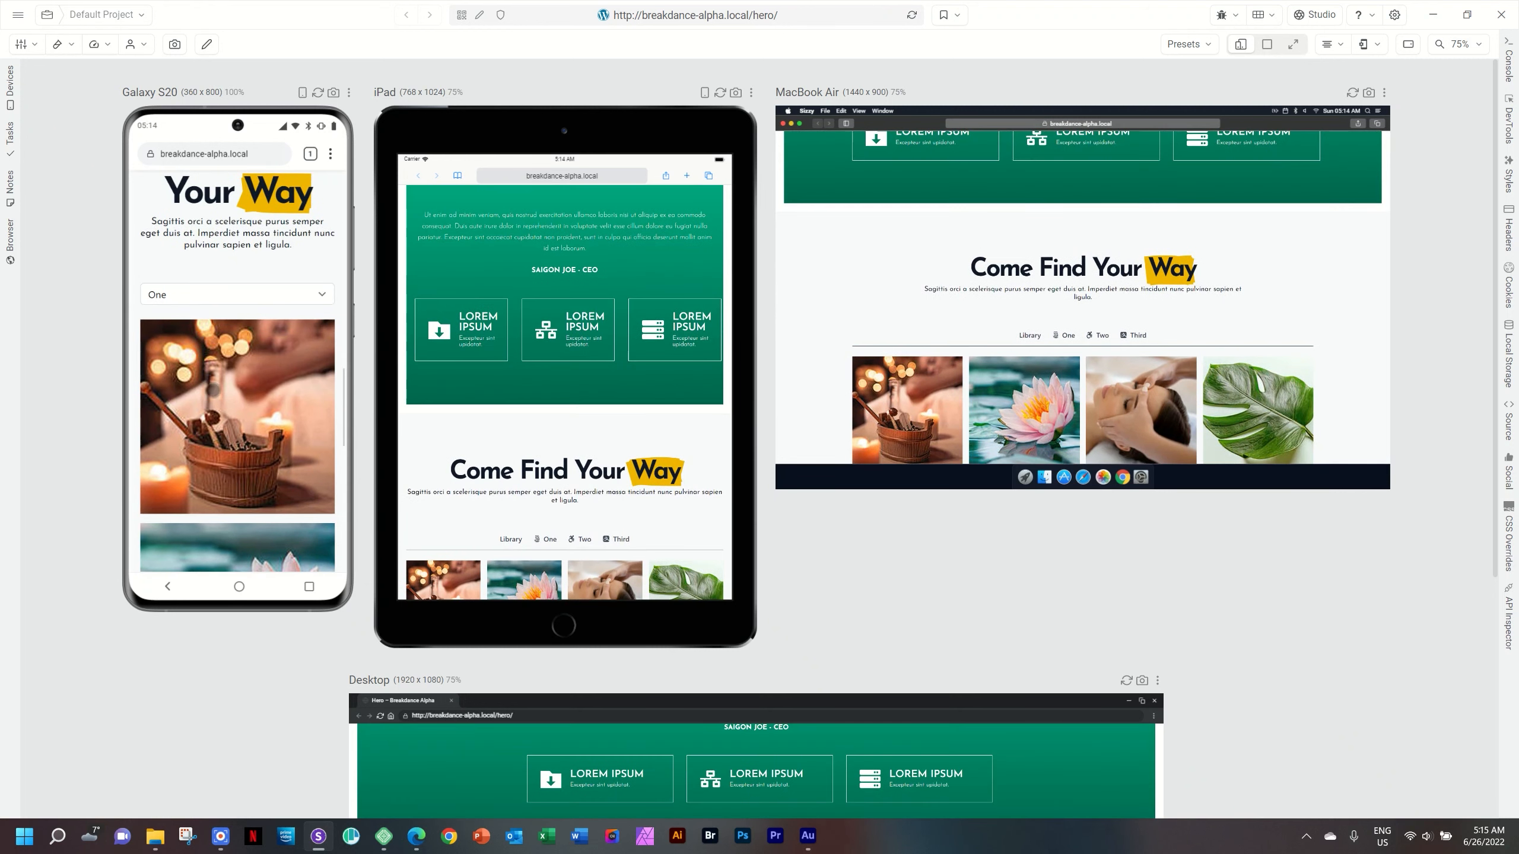
click(237, 294)
click(191, 393)
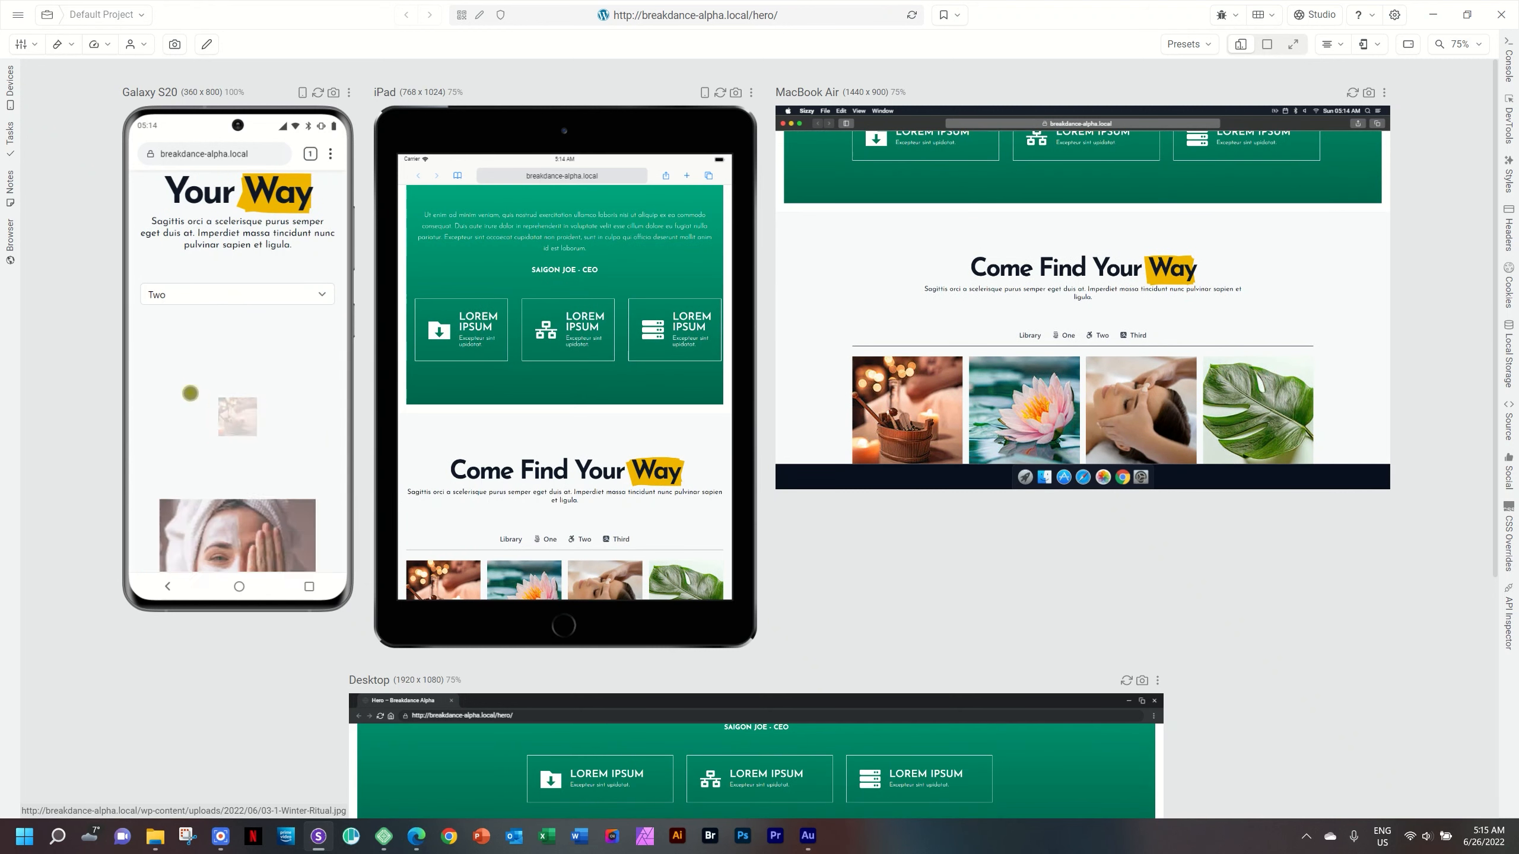
click(222, 295)
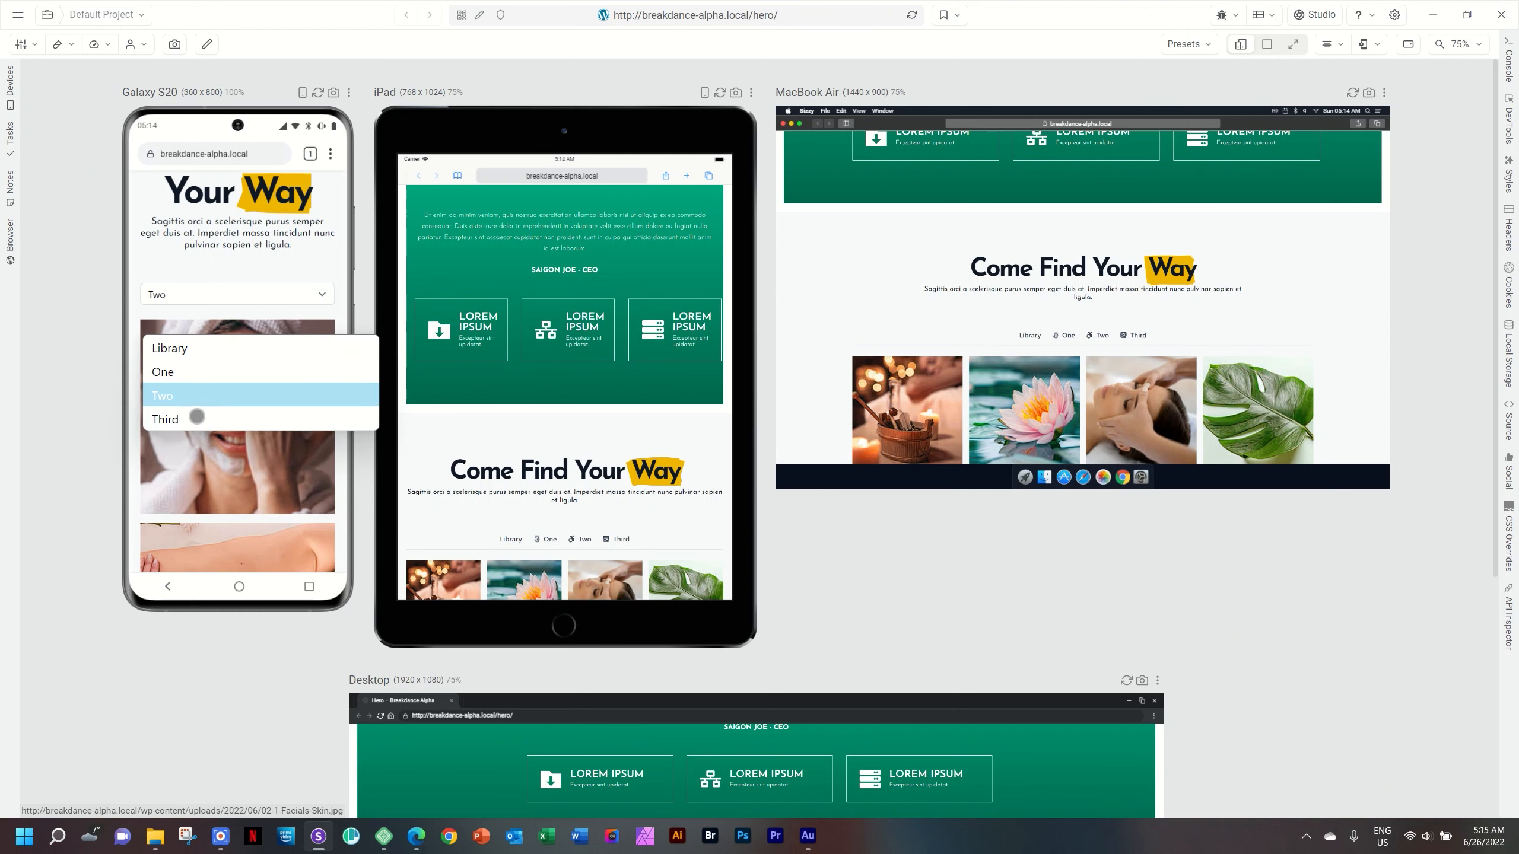
click(197, 419)
scroll(197, 417, down, 5)
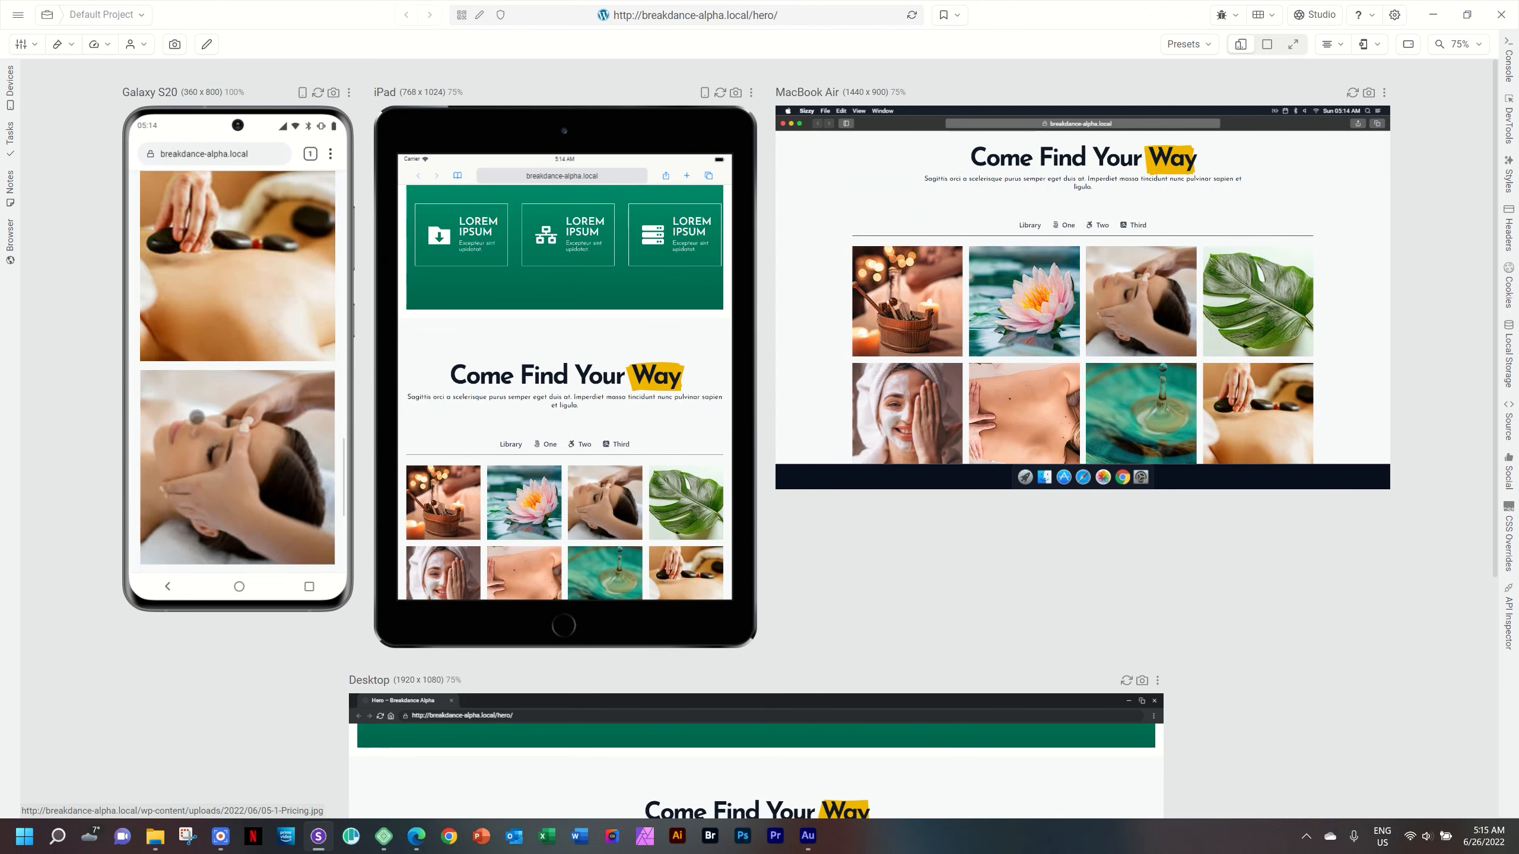
scroll(197, 417, up, 5)
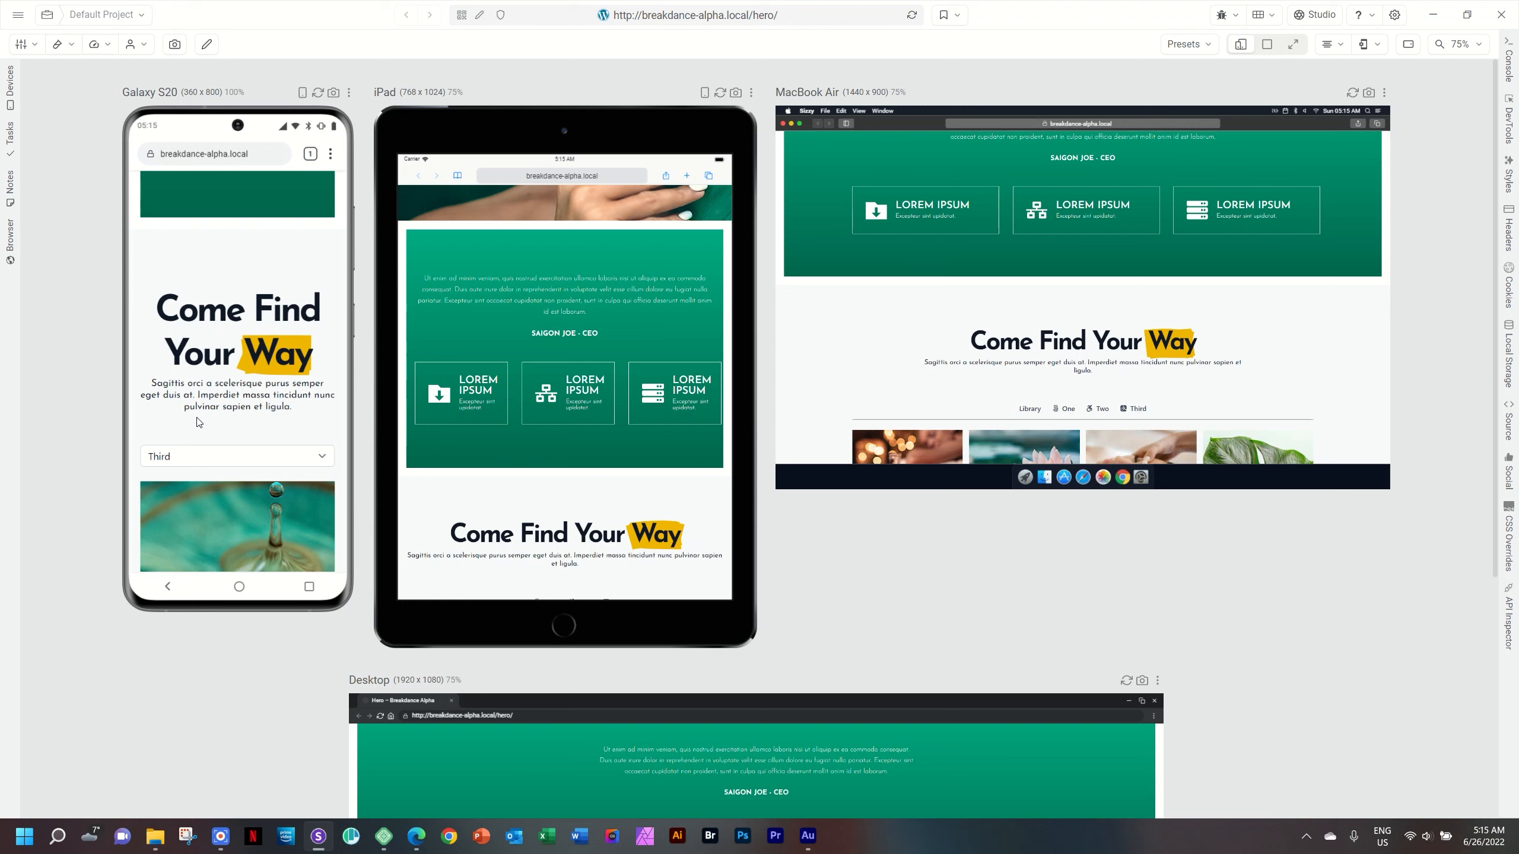
scroll(198, 422, up, 2)
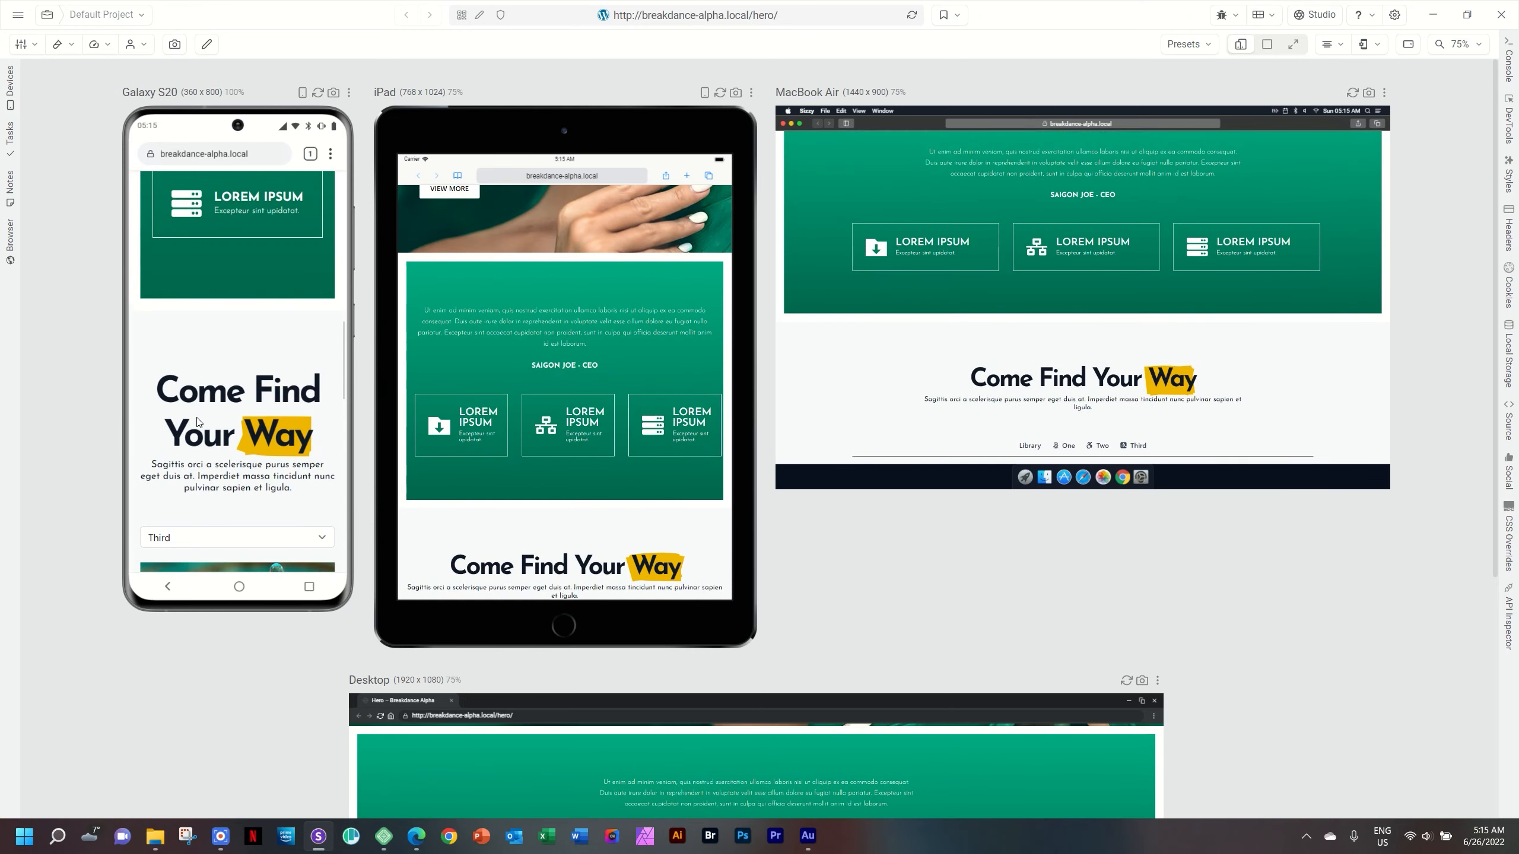
scroll(198, 422, down, 2)
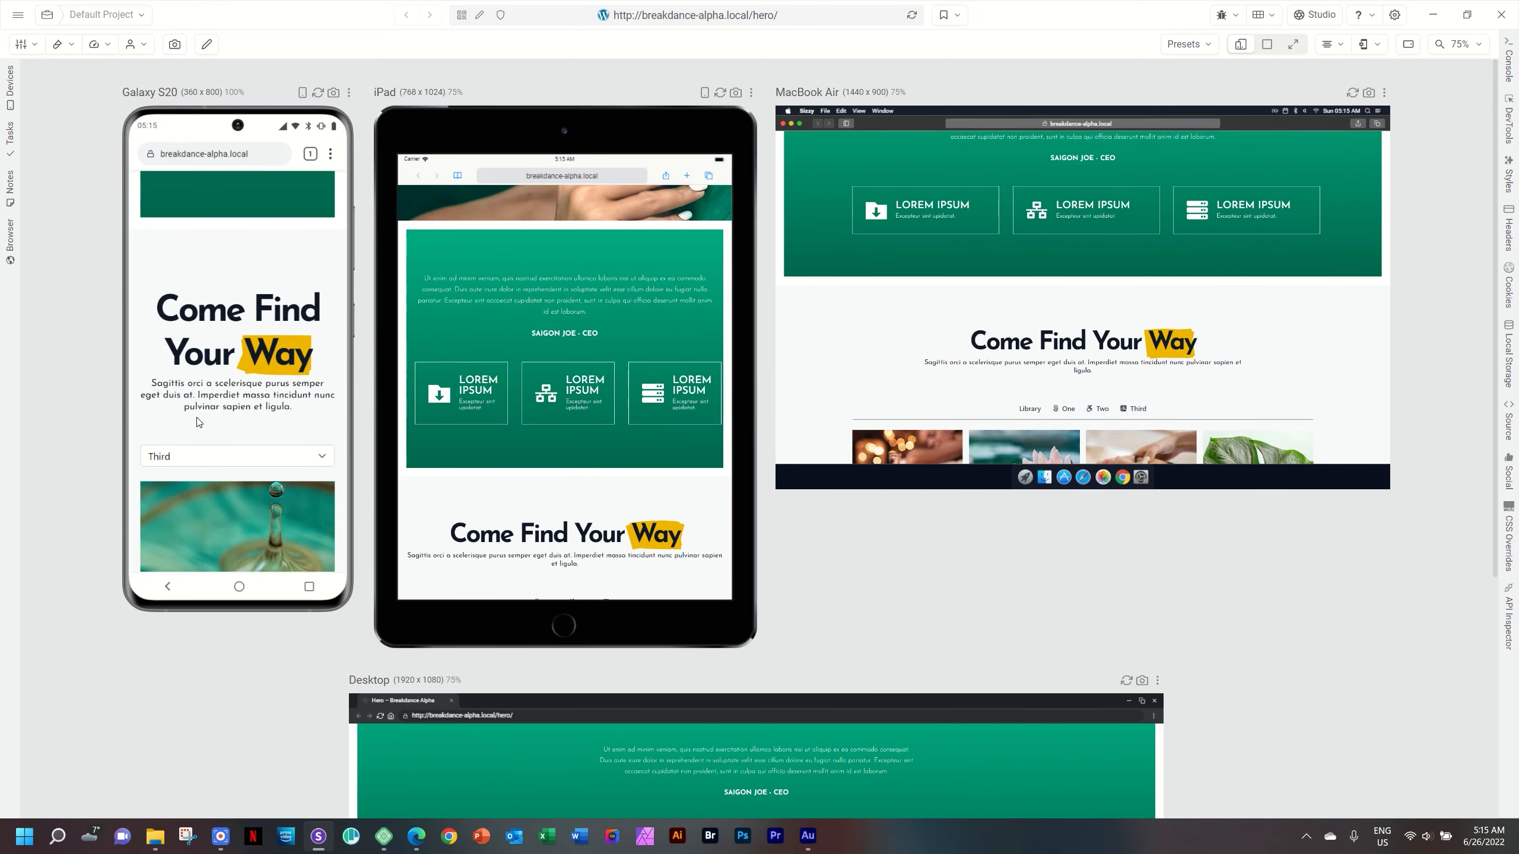
Switch back to the page editor in the browser, turn off the filter bar's Show as Dropdown and enable Show Affordance
click(416, 836)
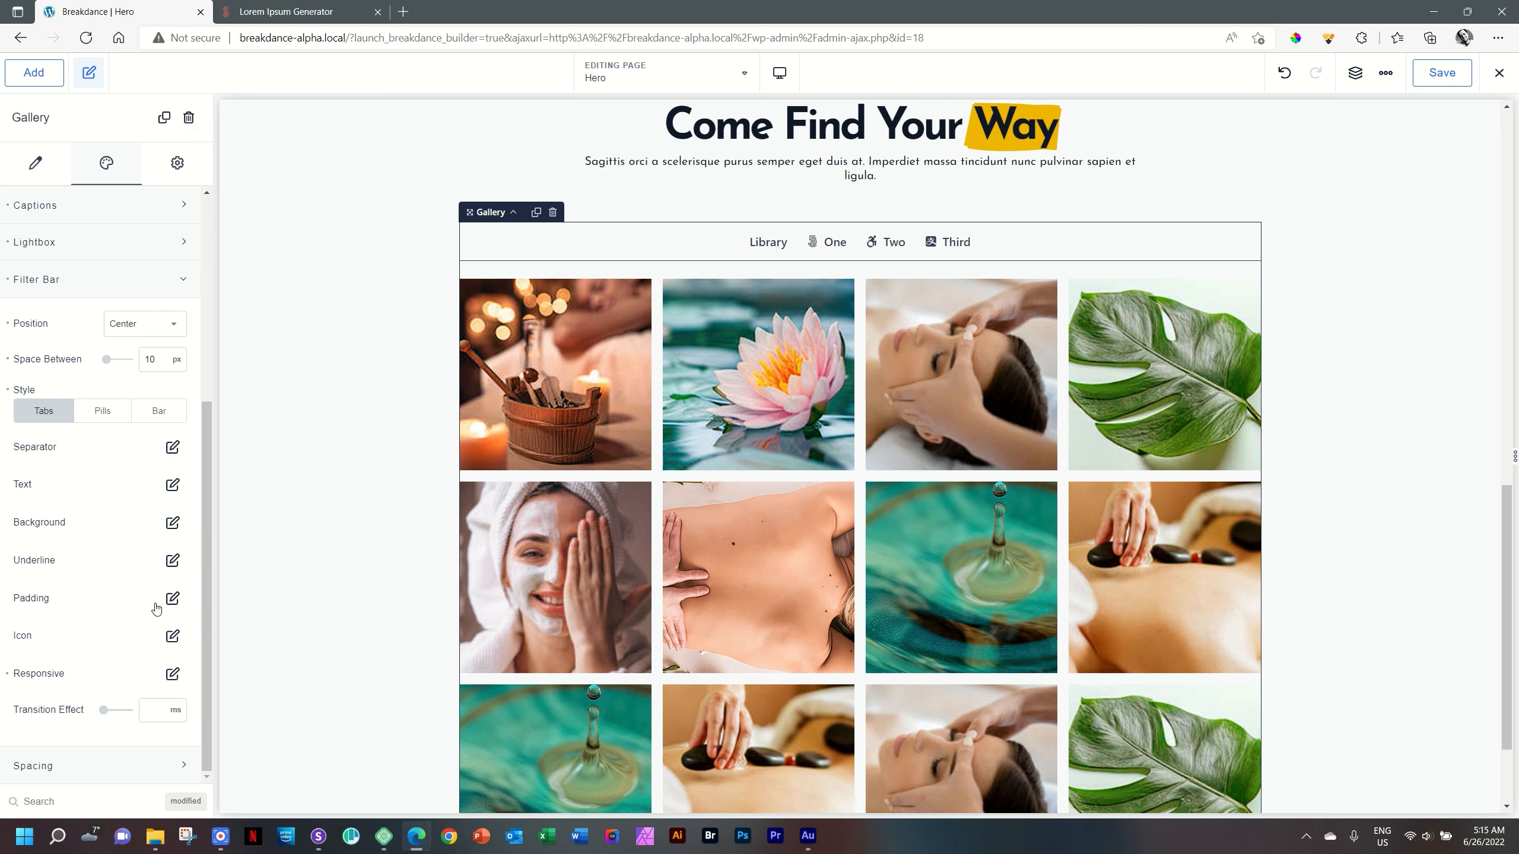
click(172, 674)
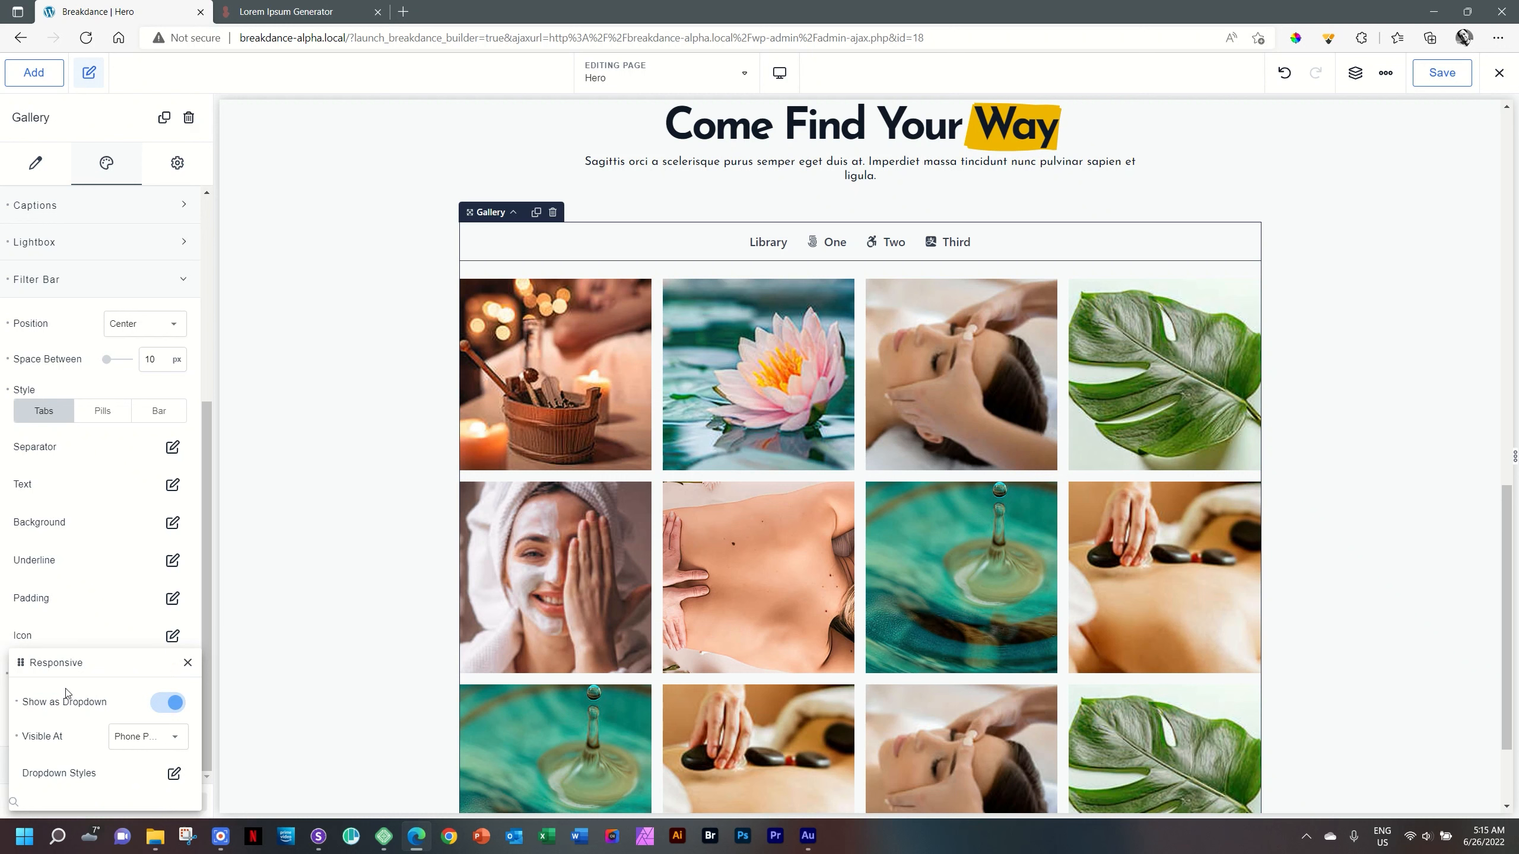
click(98, 708)
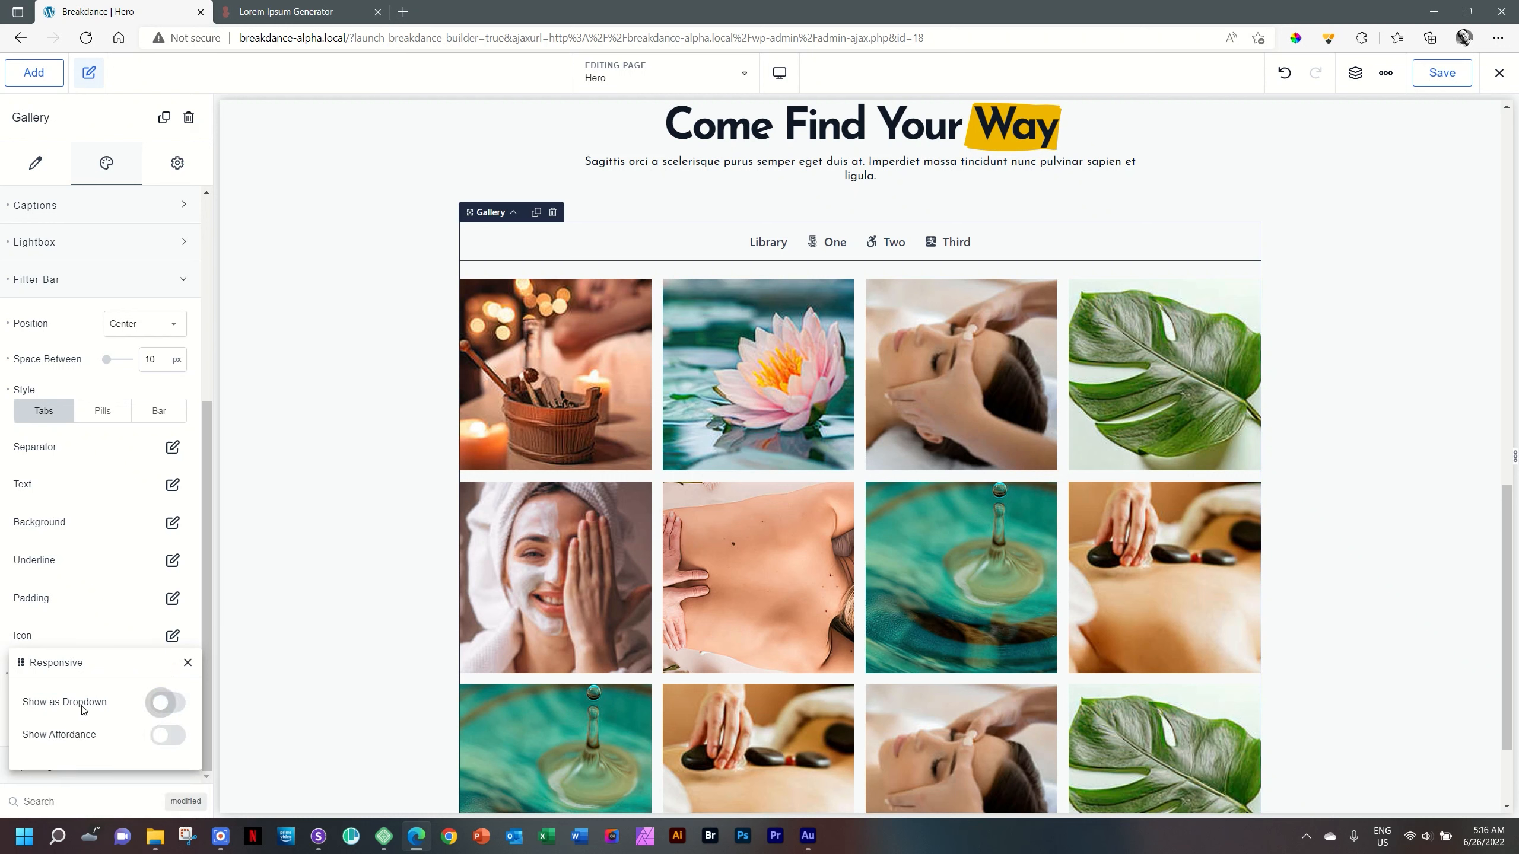
click(170, 739)
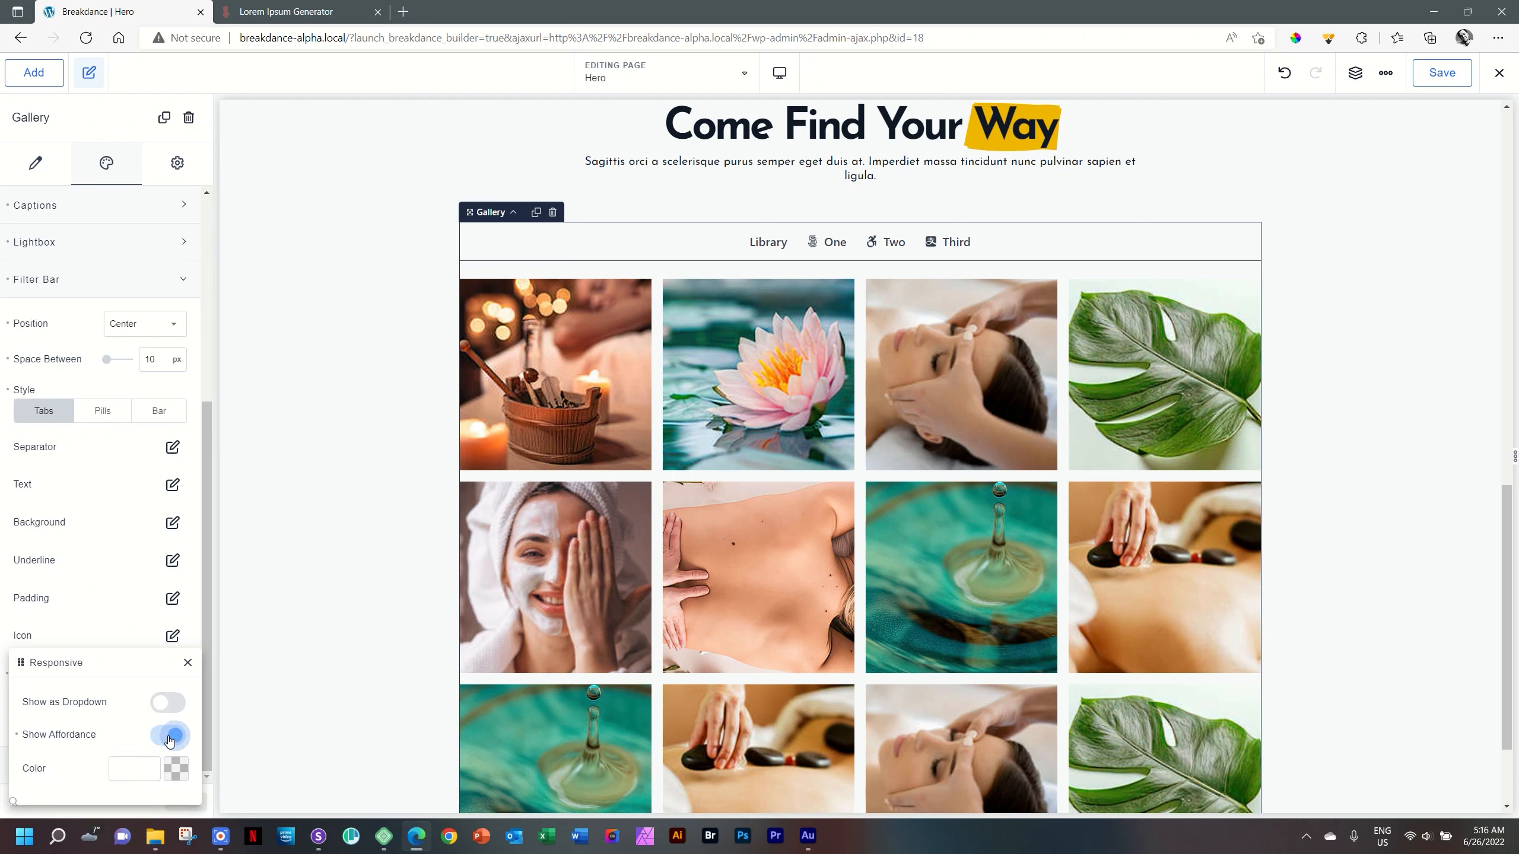
Set the filter bar's affordance color to purple #8751F9
click(176, 768)
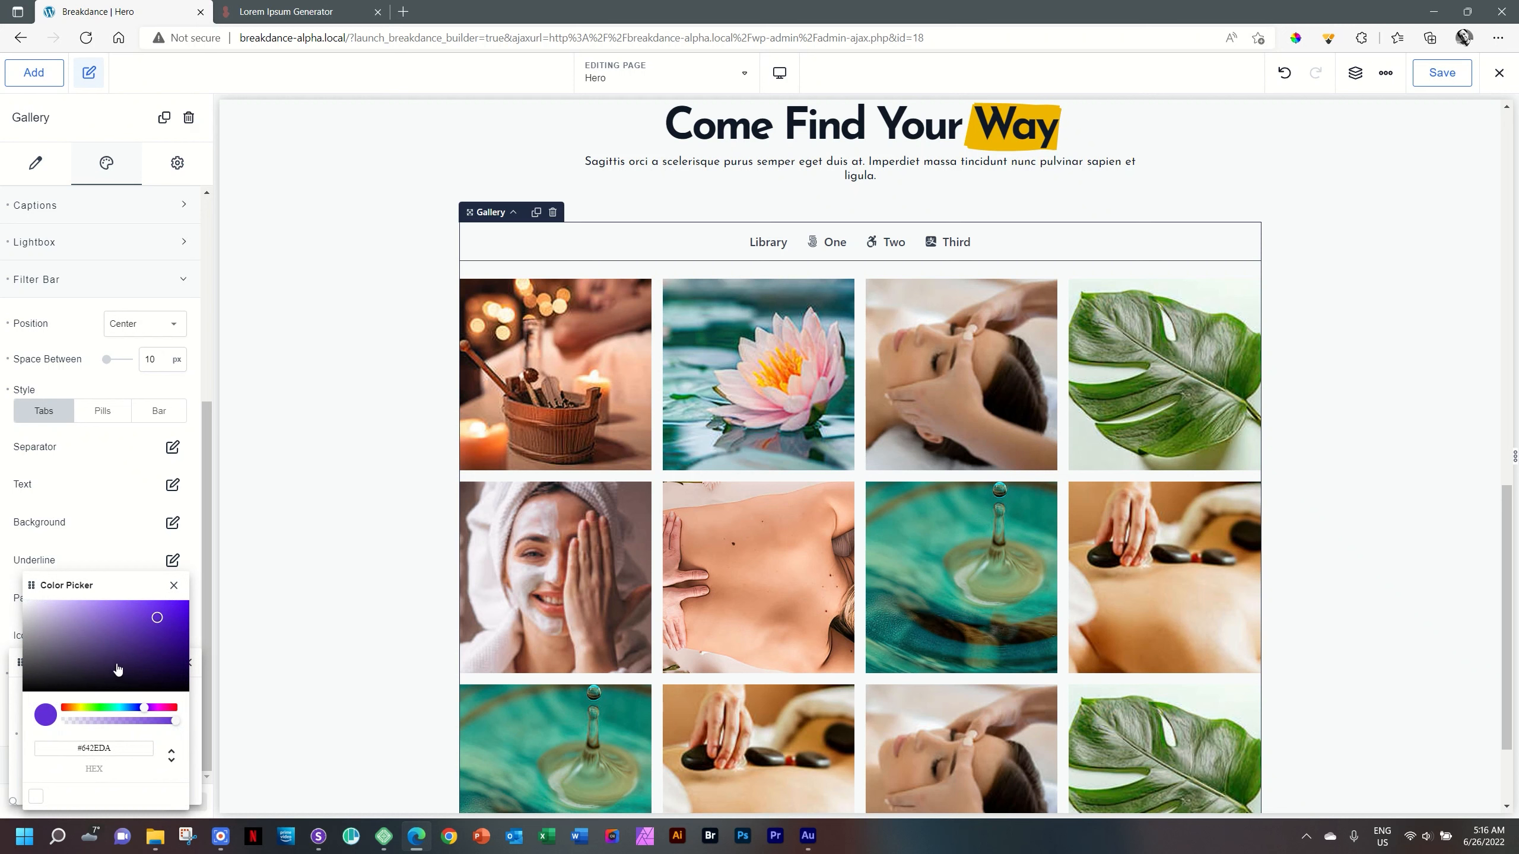
drag(119, 670, 136, 608)
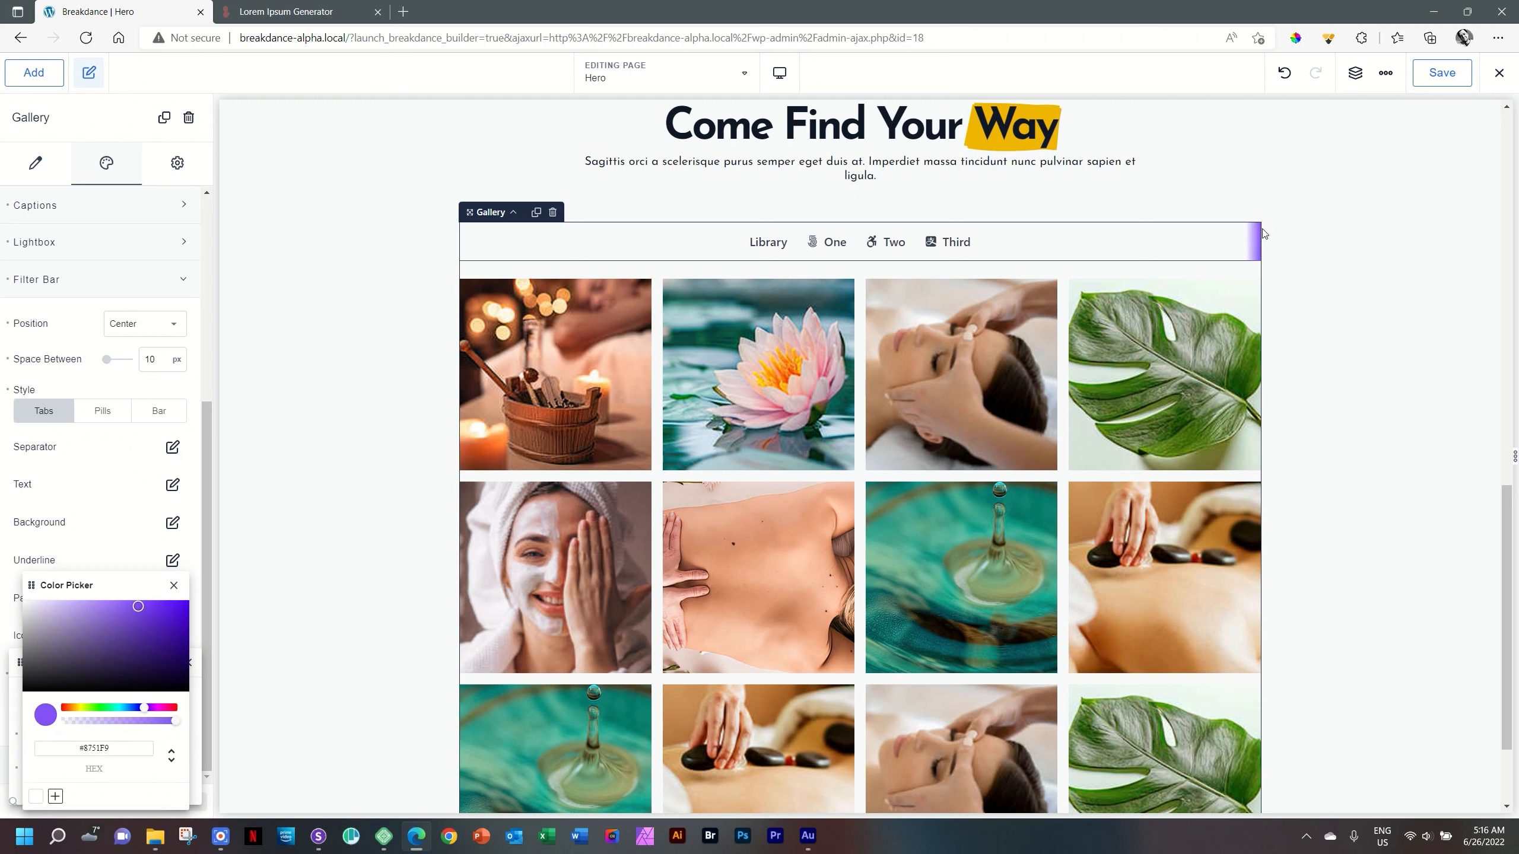
click(175, 586)
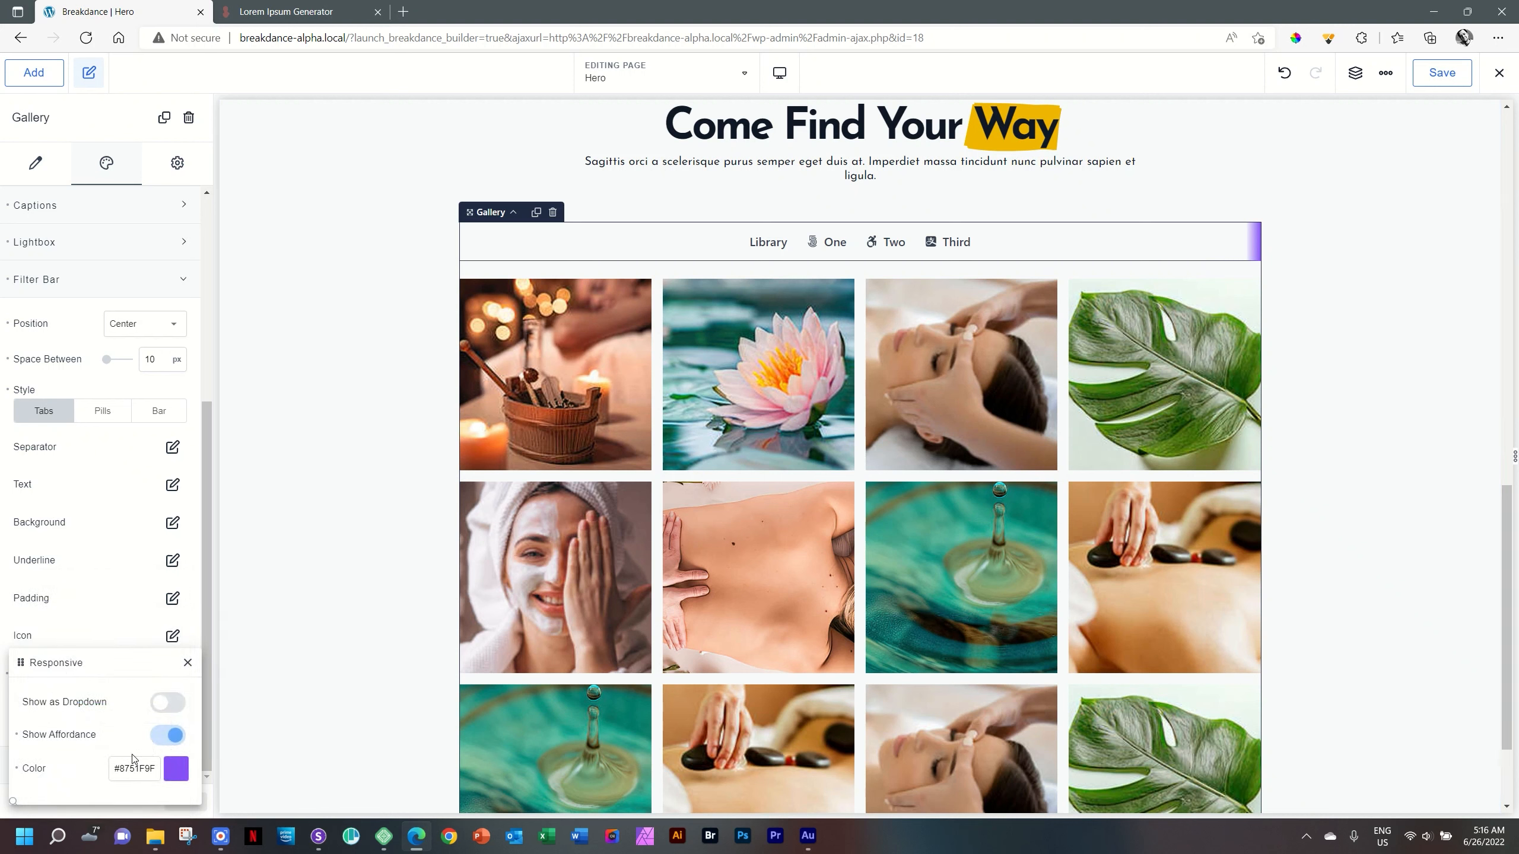
Save the page, switch to the multi-device preview app and reload the Hero page
click(1439, 76)
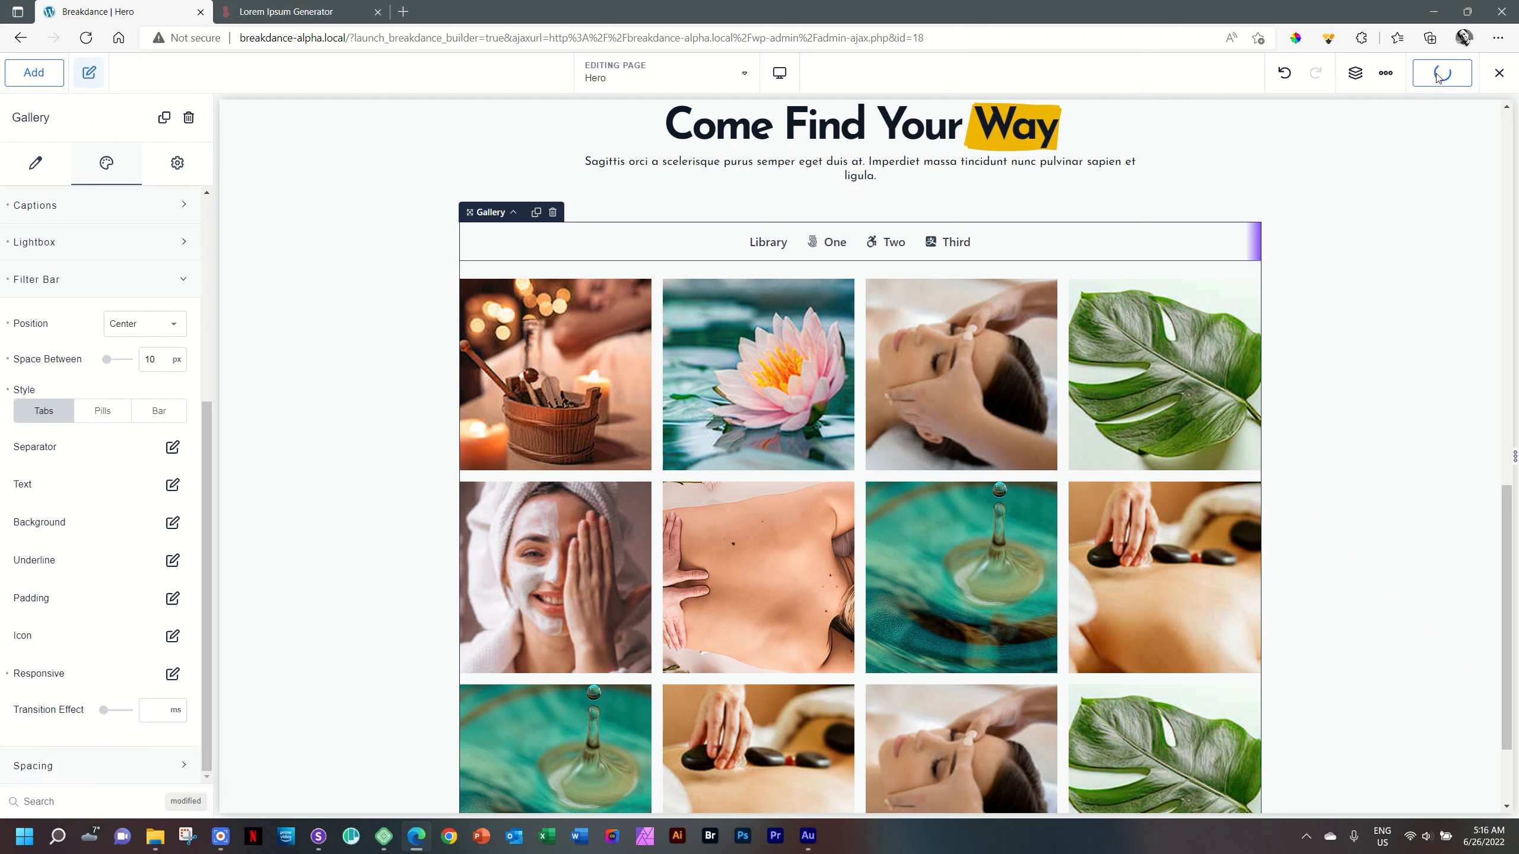
click(321, 849)
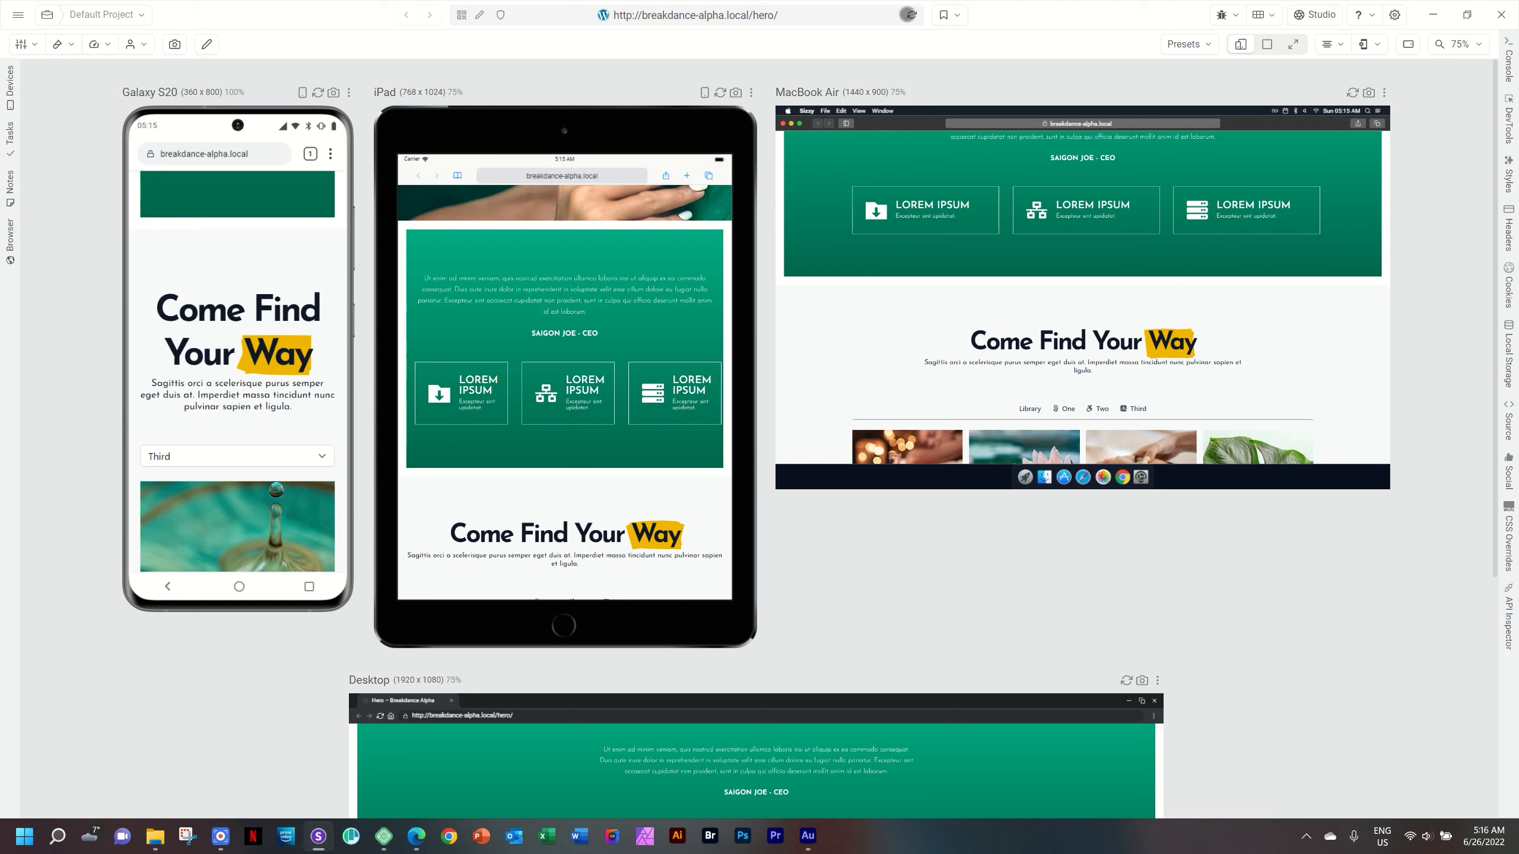
click(908, 18)
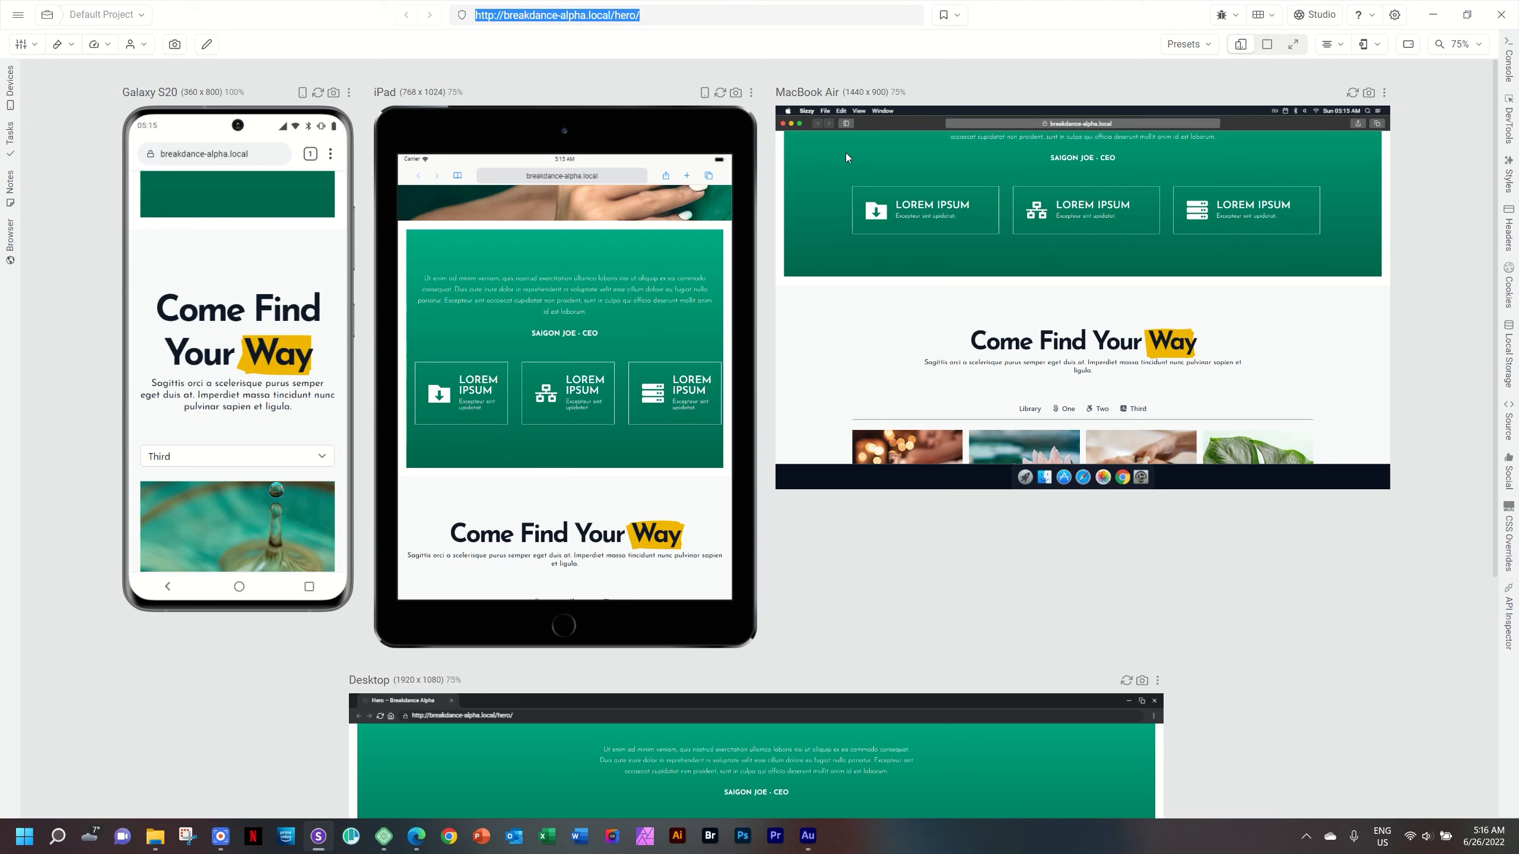
key(Return)
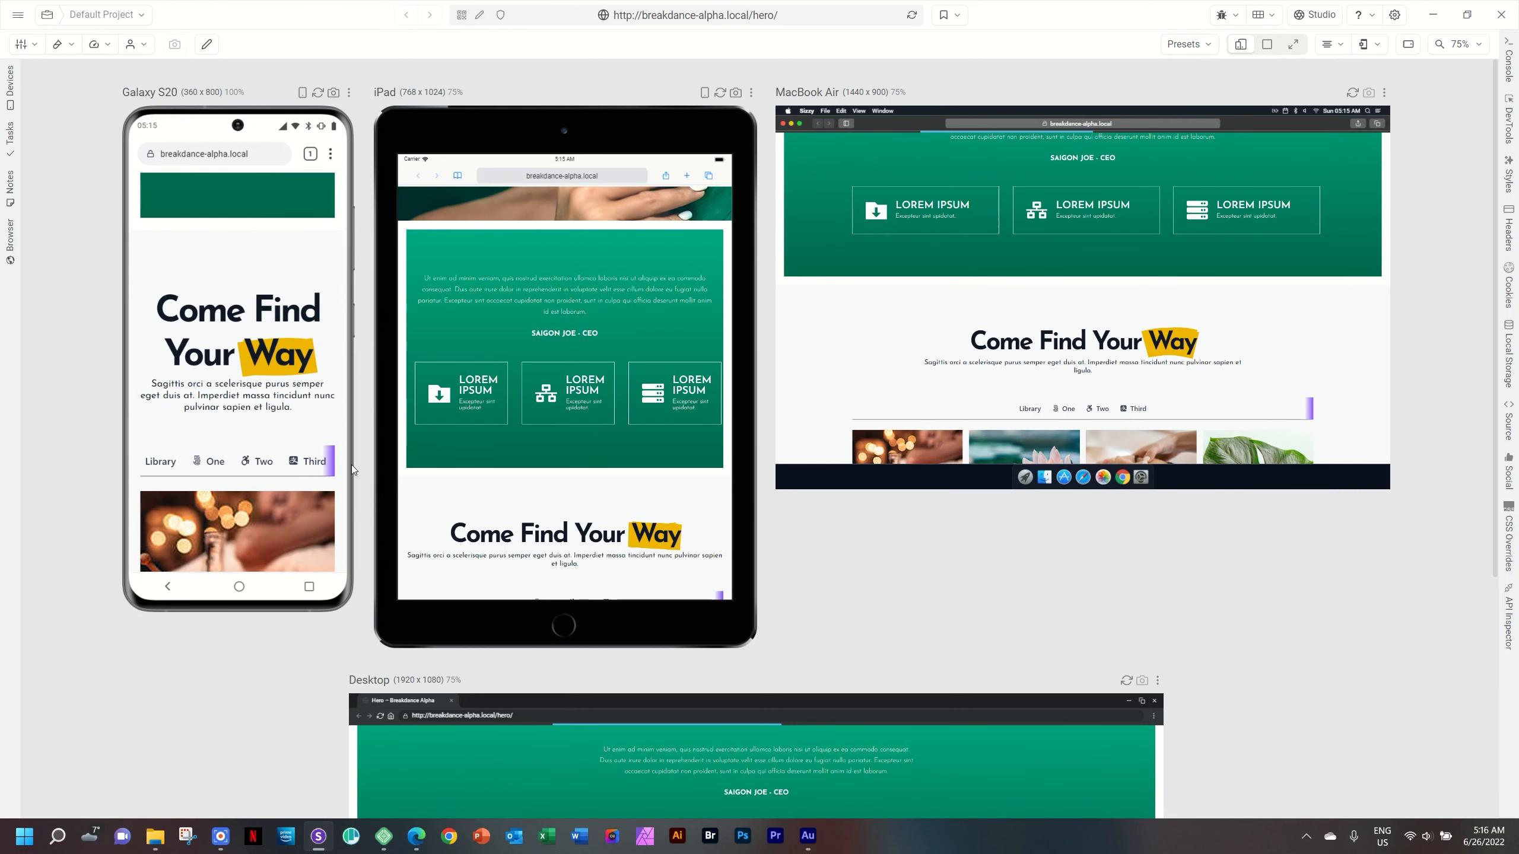
Examine the gallery filter bar's affordance on the phone, tablet and laptop previews
scroll(658, 437, down, 5)
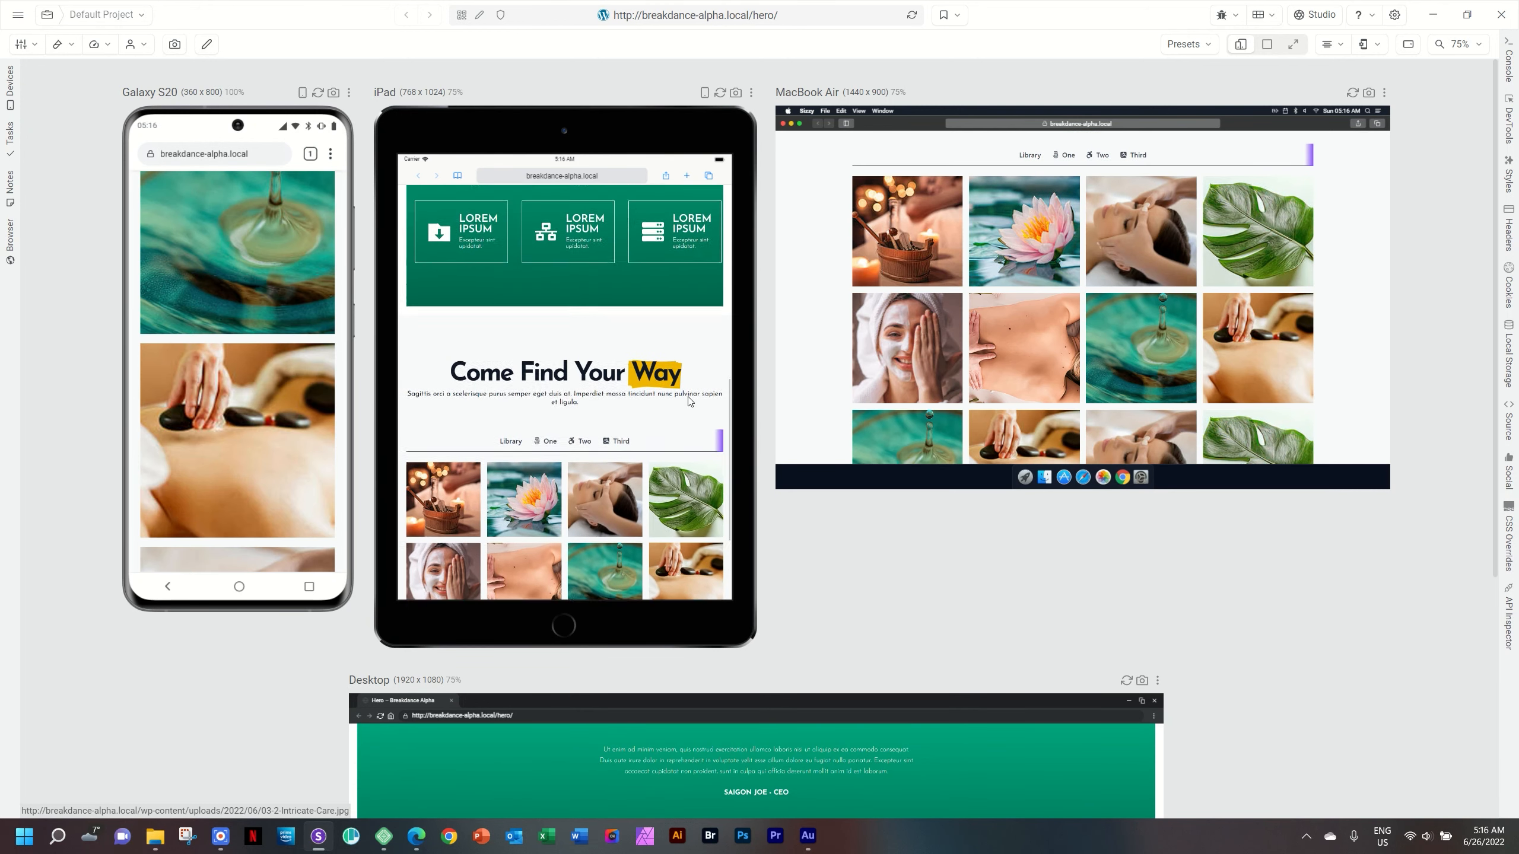
scroll(688, 395, up, 5)
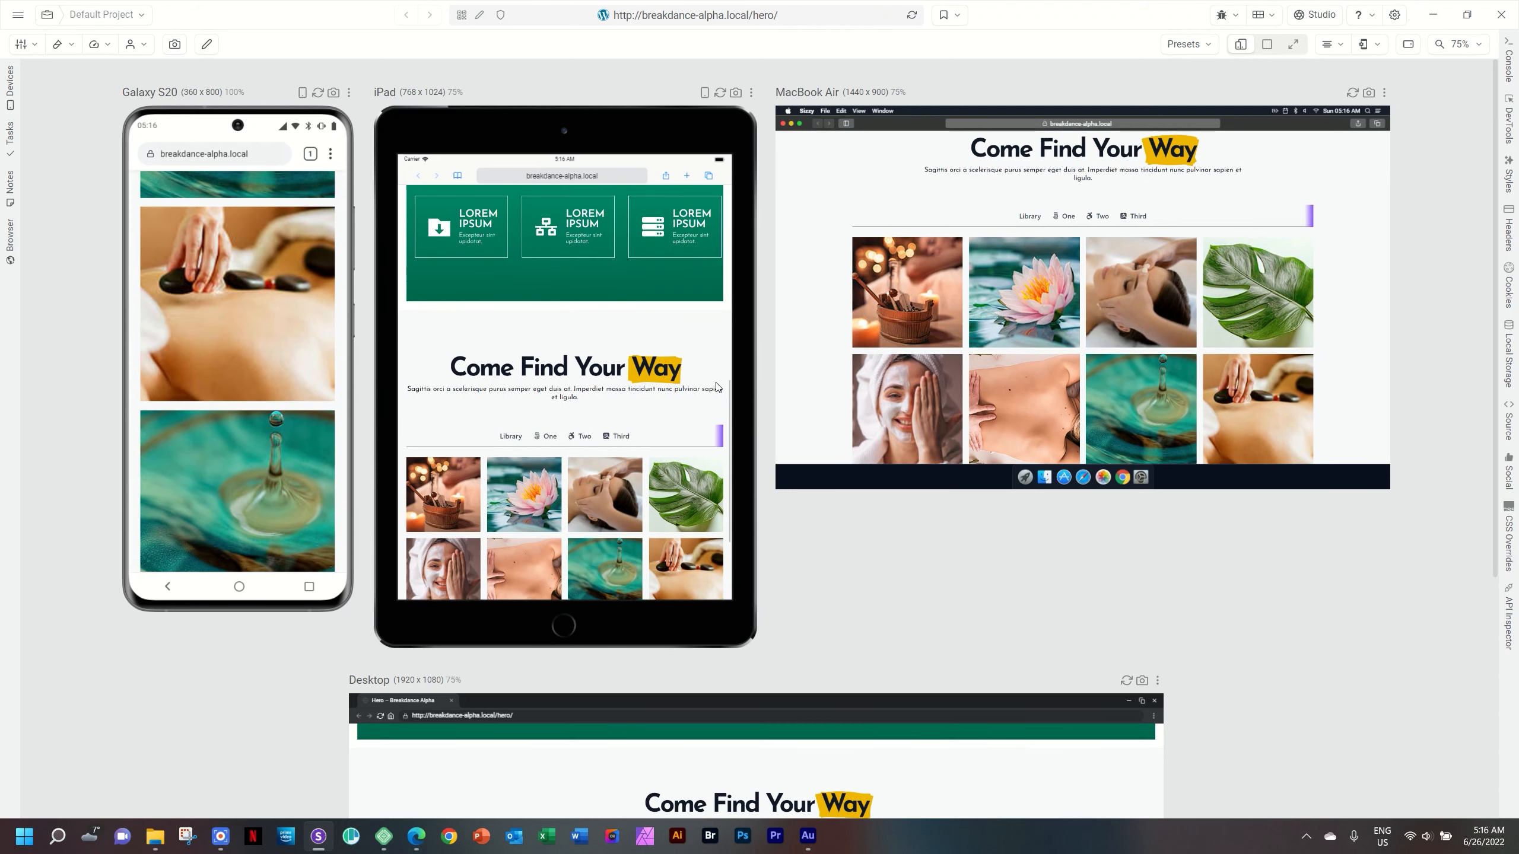
scroll(683, 383, up, 5)
scroll(646, 382, down, 3)
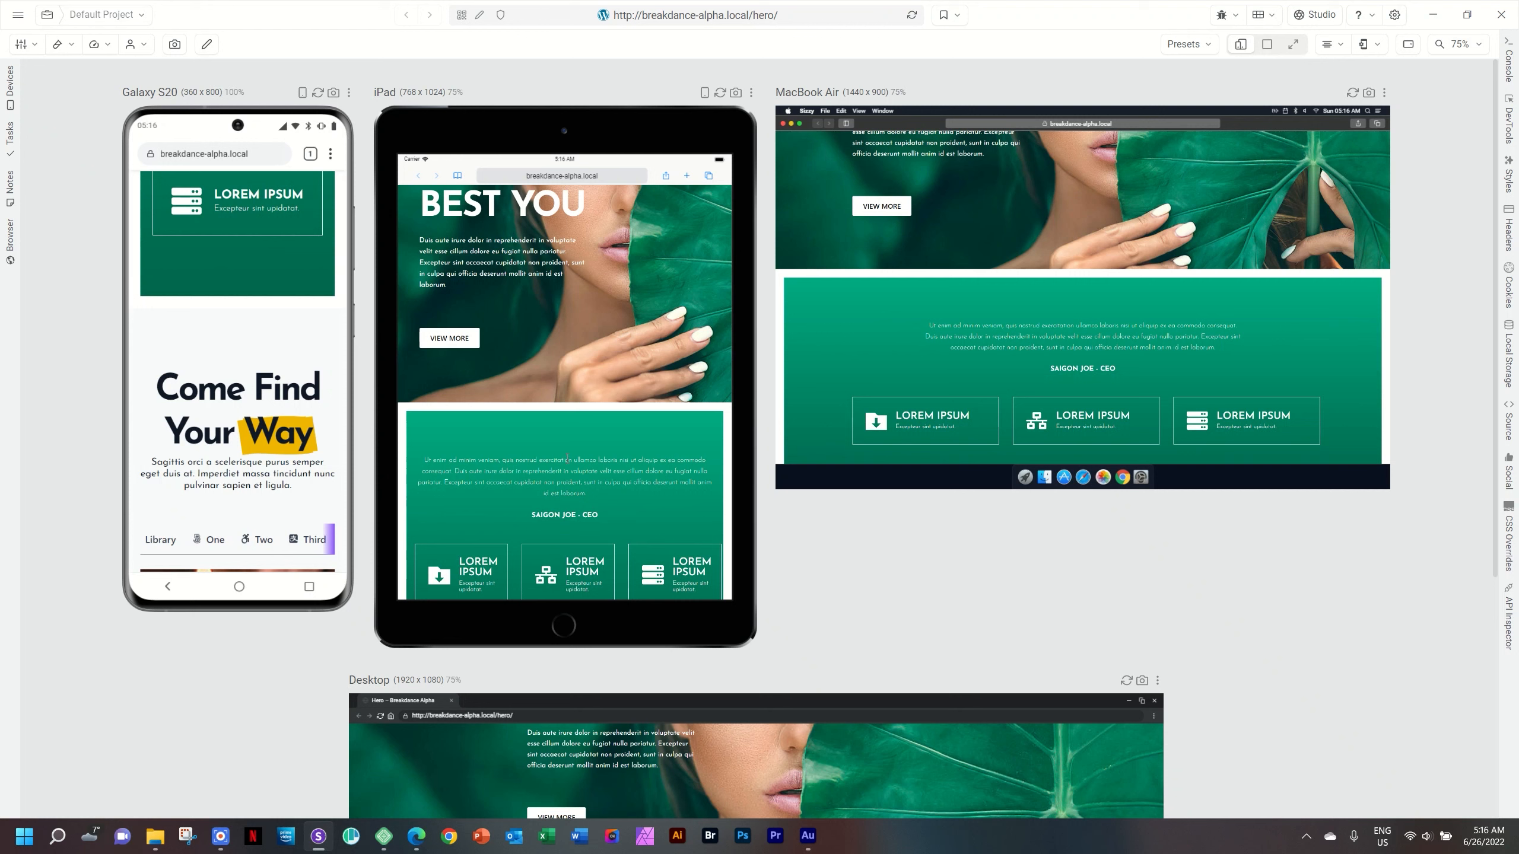
Switch back to the browser and search the web for "affordance definition" in a new tab
click(416, 836)
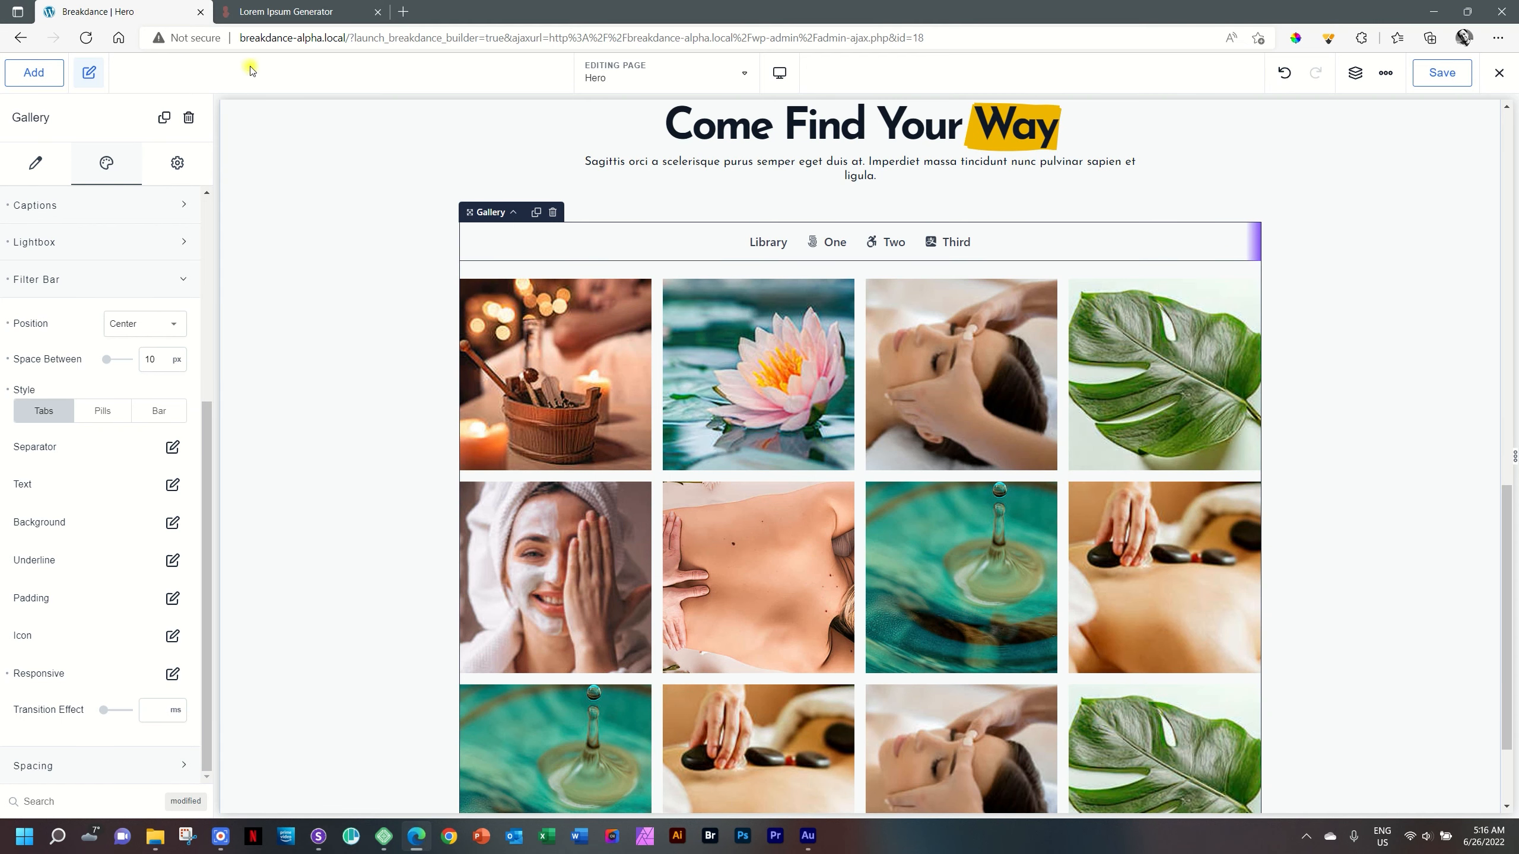
click(403, 11)
text(afoo)
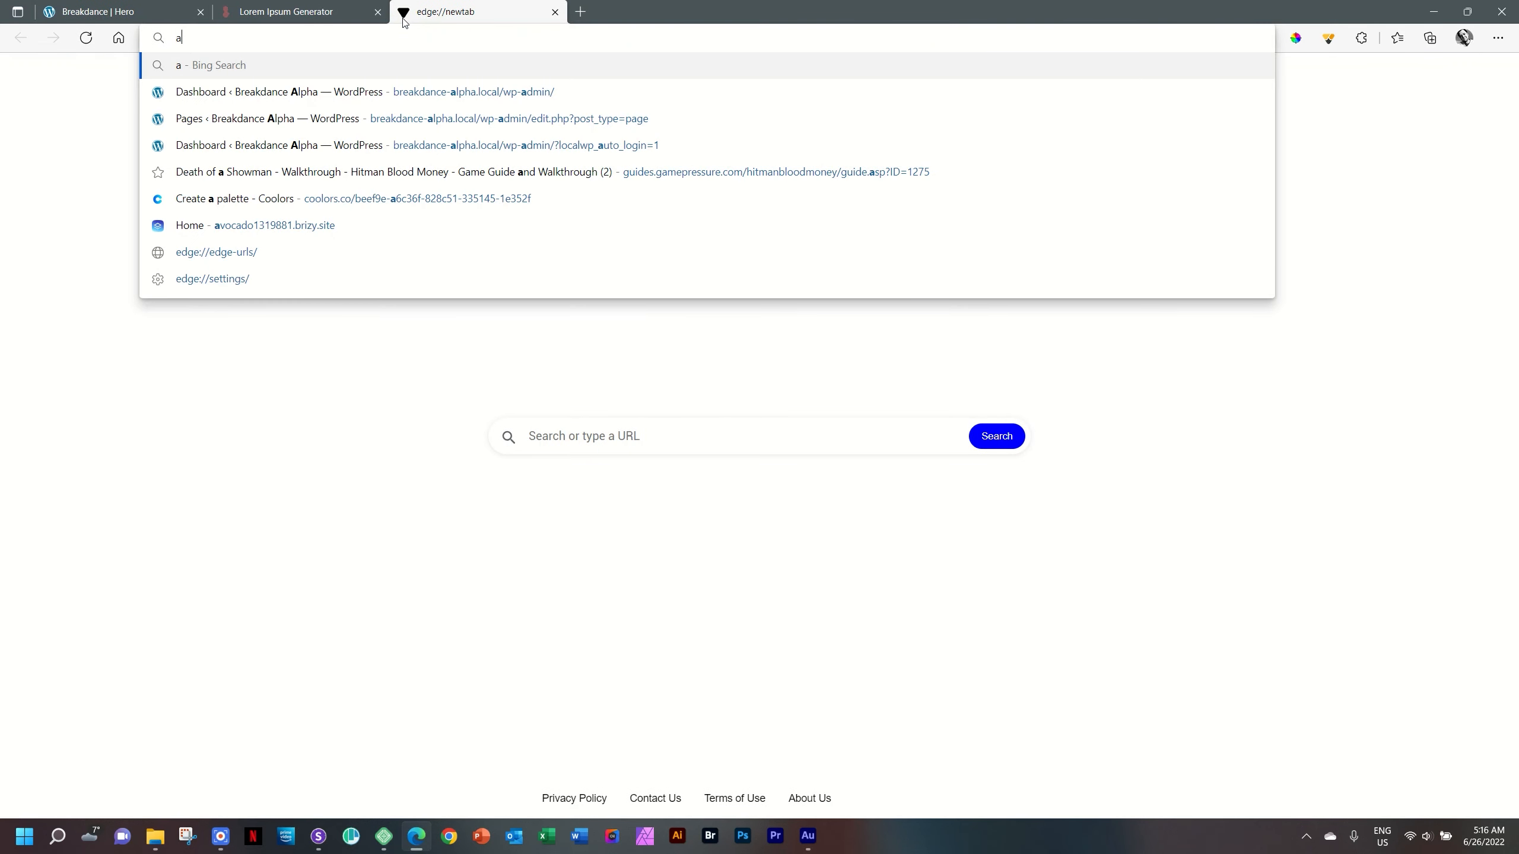
key(BackSpace)
key(BackSpace)
text(forda)
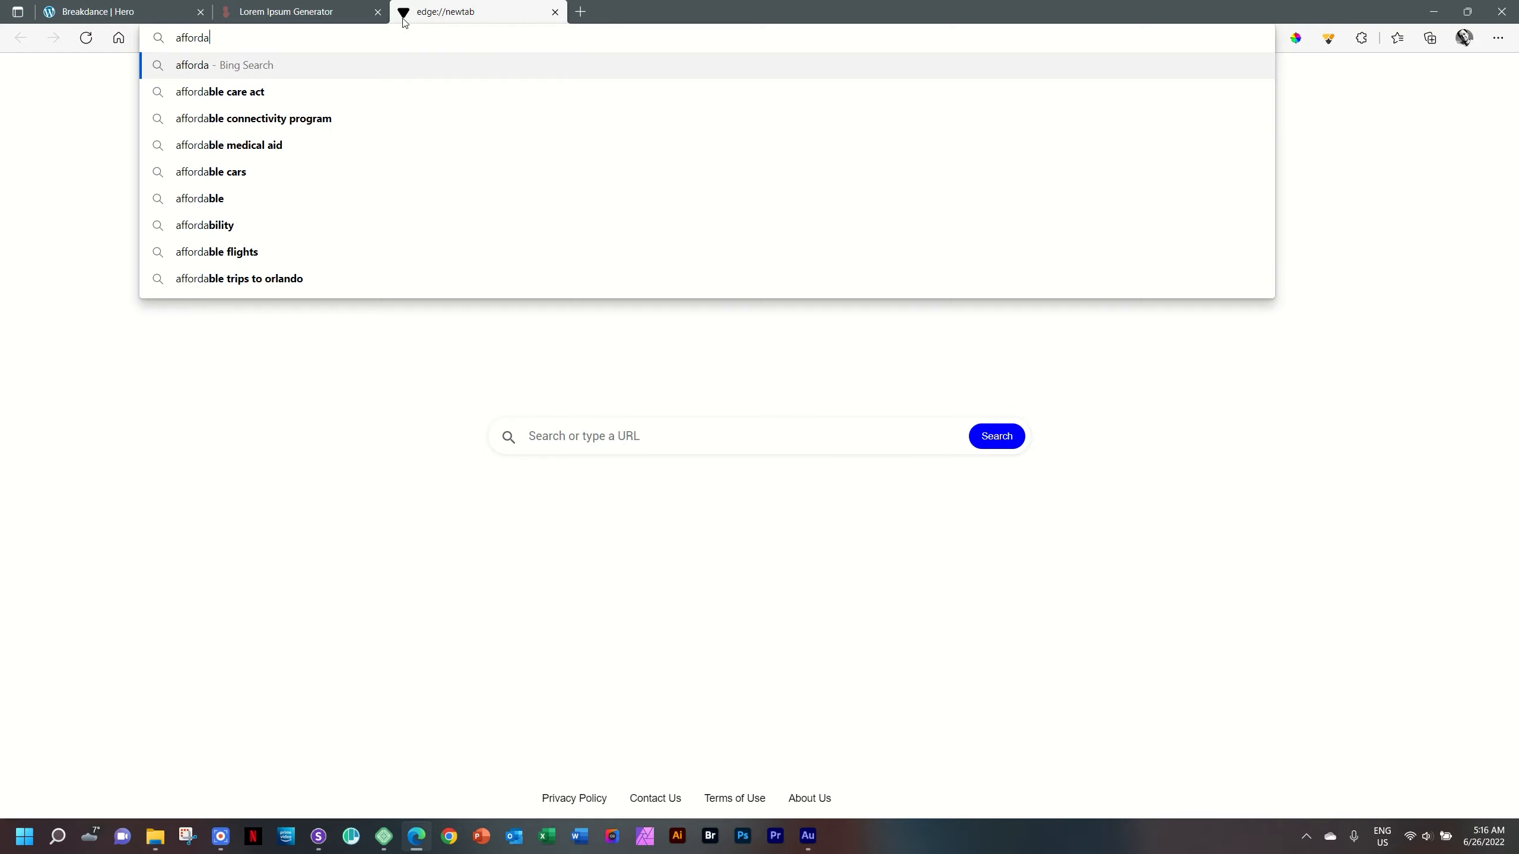
text(nce definition)
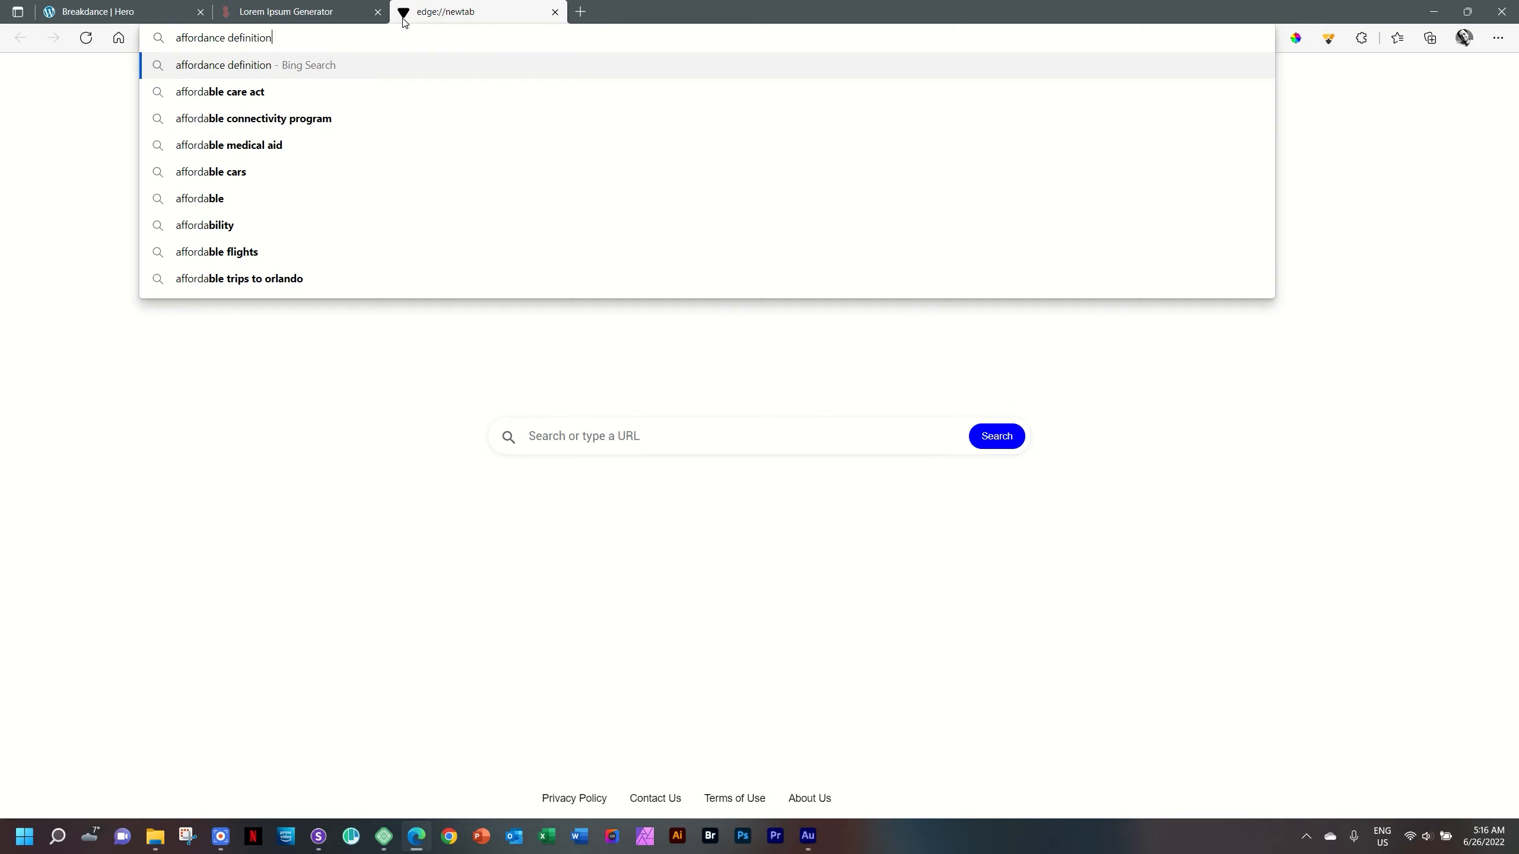
key(Return)
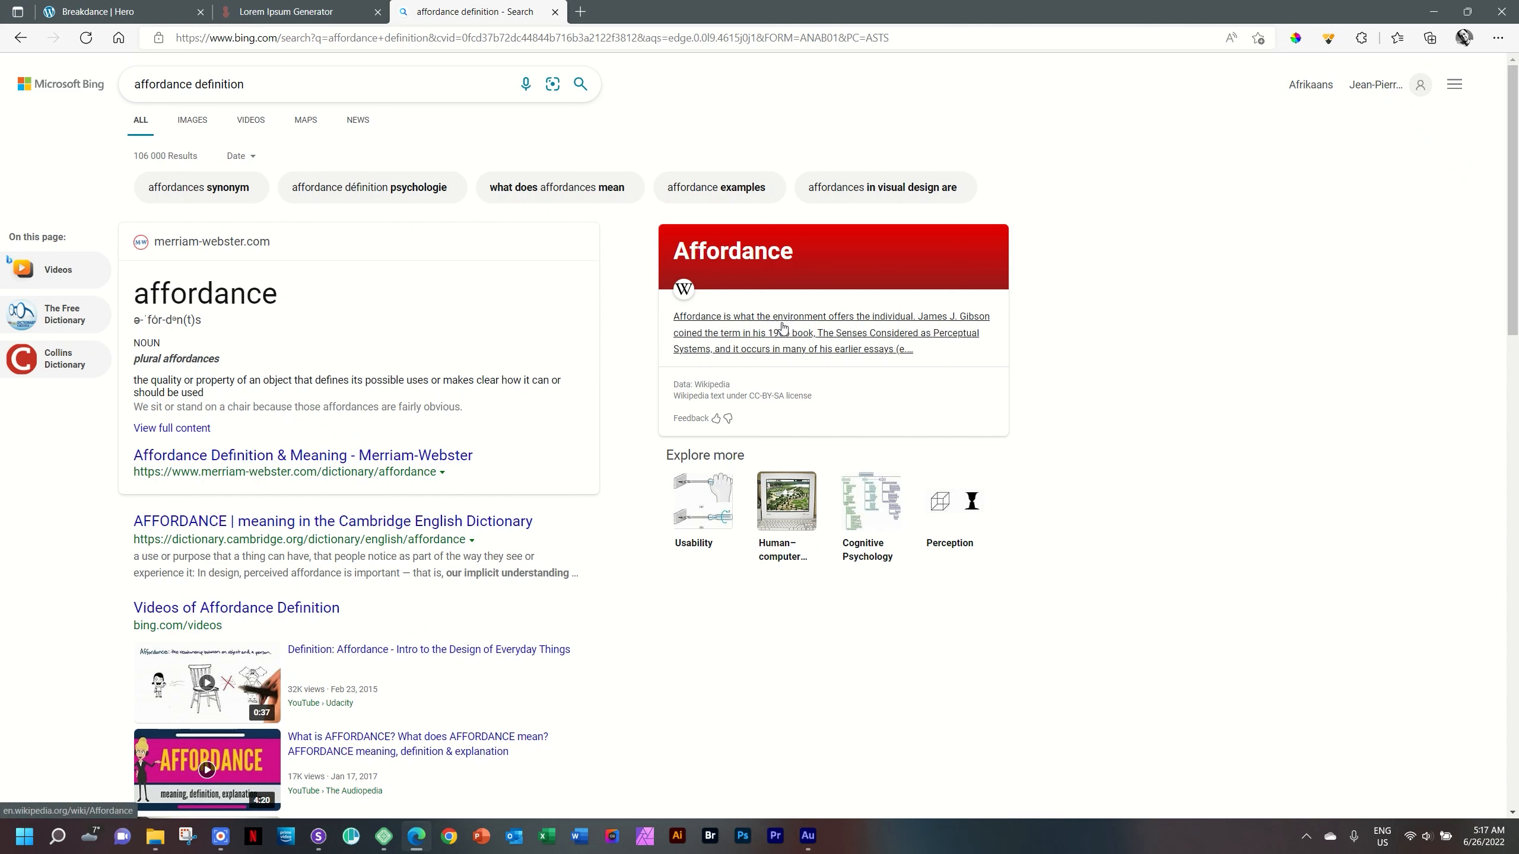
Return to the Hero page editor, turn the filter bar's Show as Dropdown back on and save the page
click(149, 7)
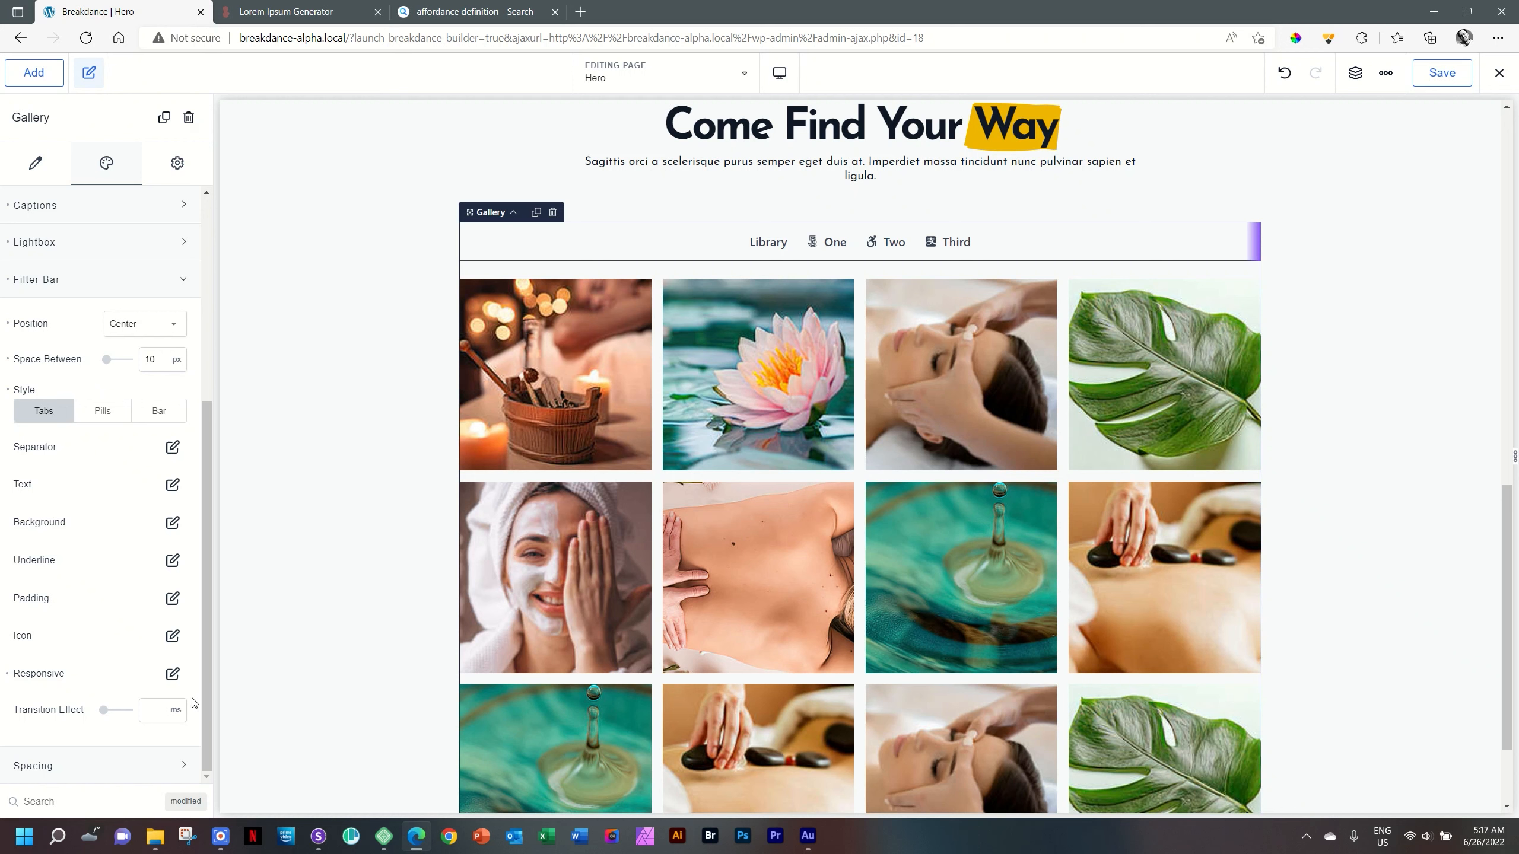
click(170, 678)
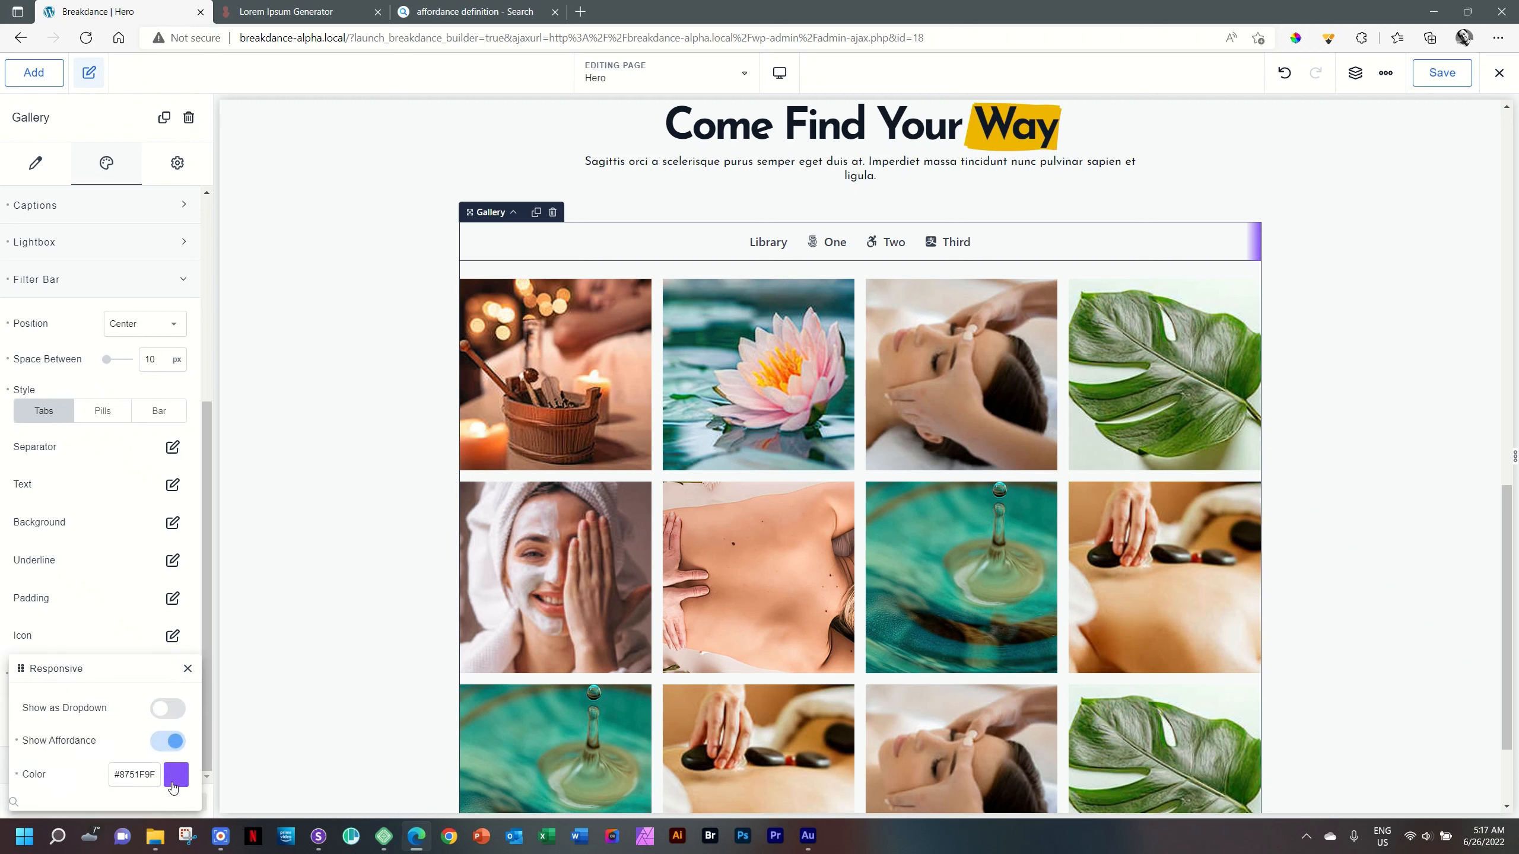
click(173, 744)
click(174, 745)
click(174, 745)
click(174, 744)
click(174, 745)
click(173, 709)
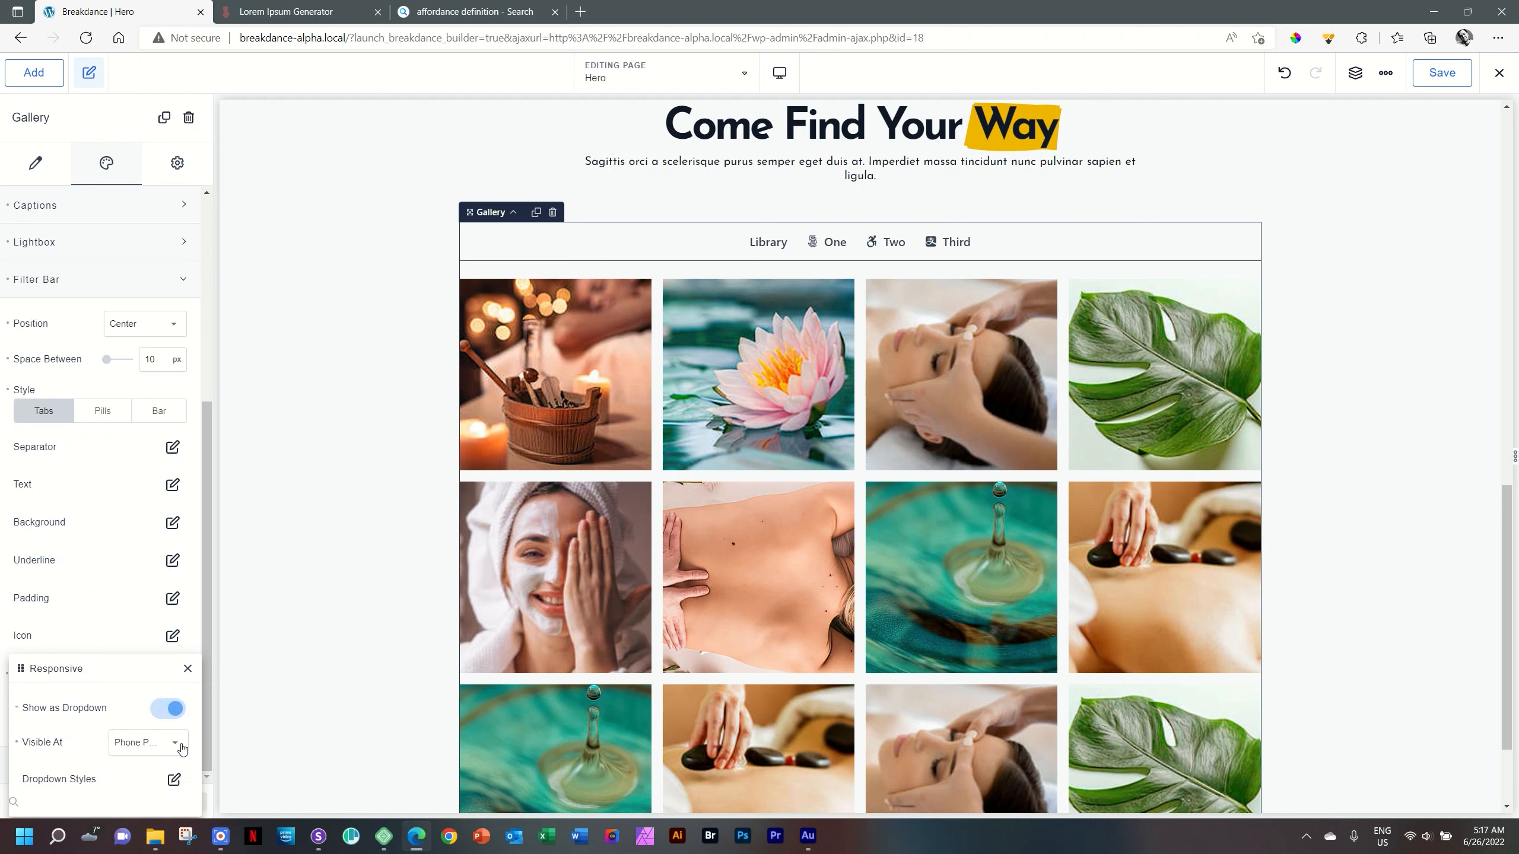
click(186, 669)
click(1463, 75)
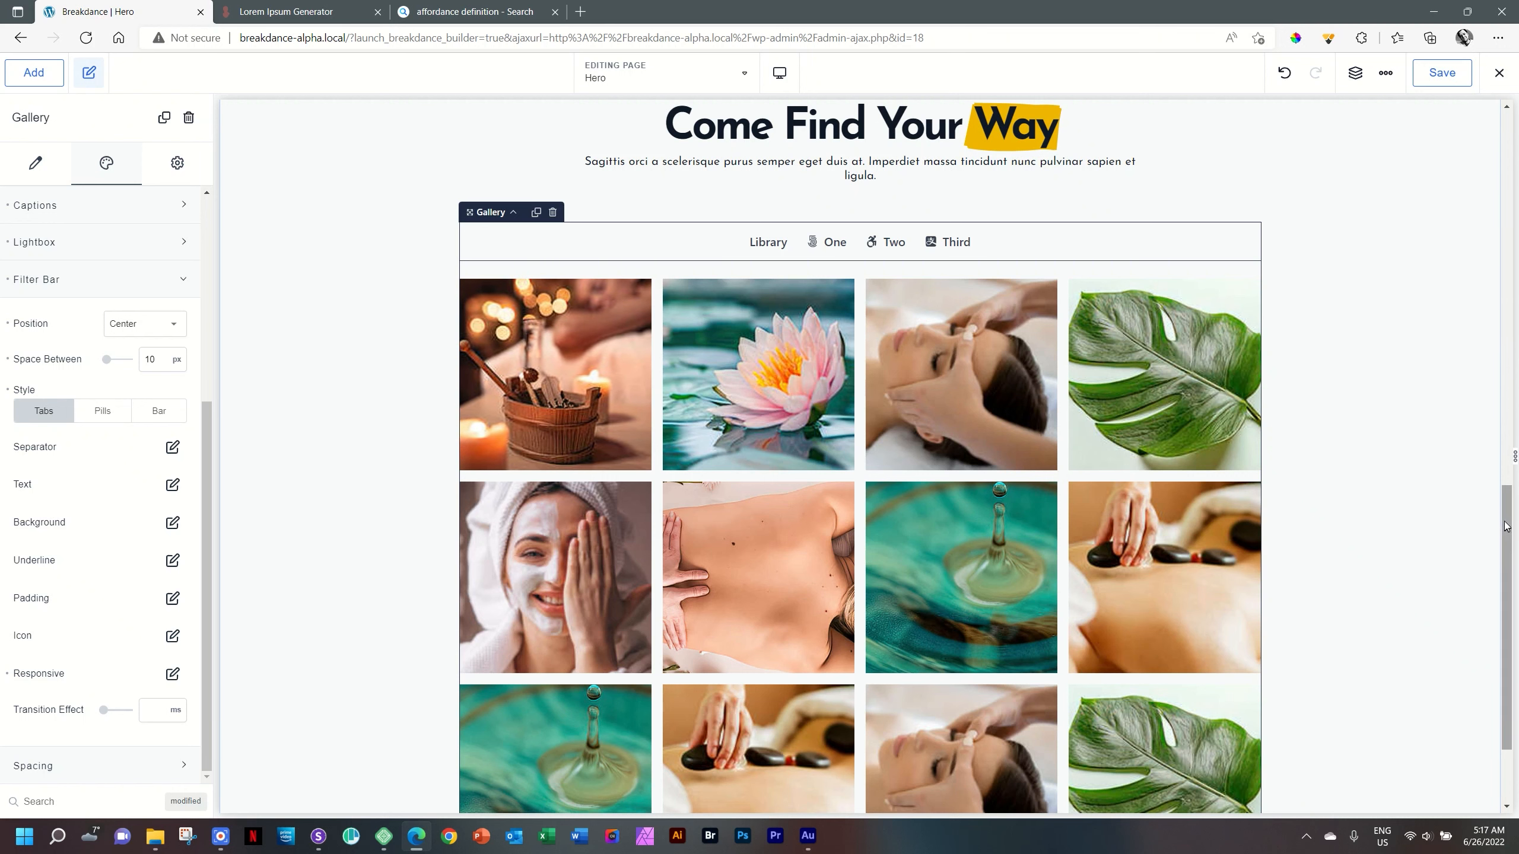
Give the "Come Find Your Way" section a Slide Up entrance animation
drag(1506, 518, 1504, 476)
click(300, 229)
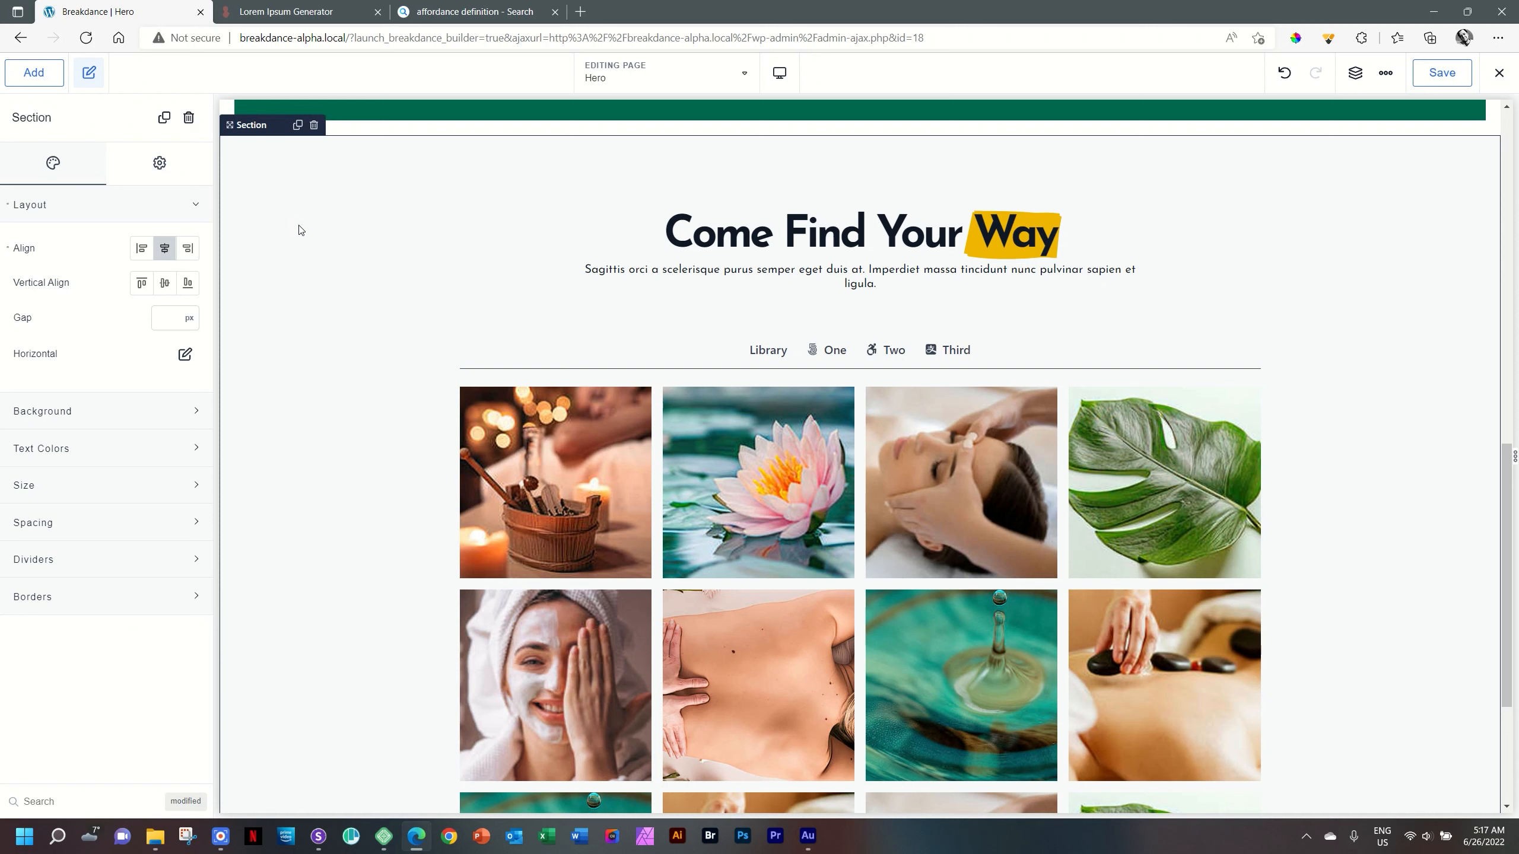
click(162, 166)
click(106, 322)
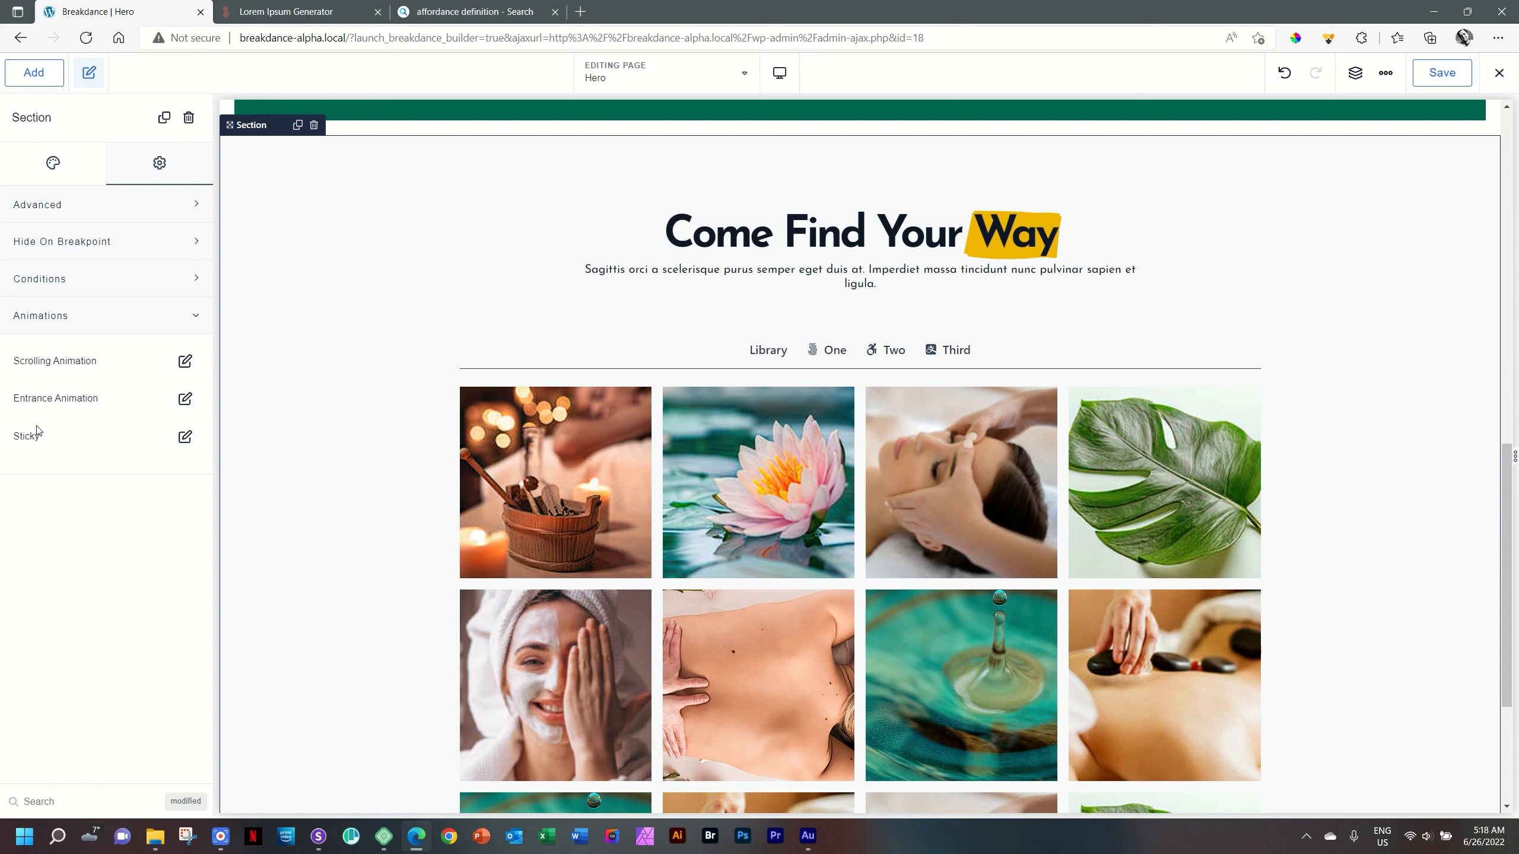
click(56, 399)
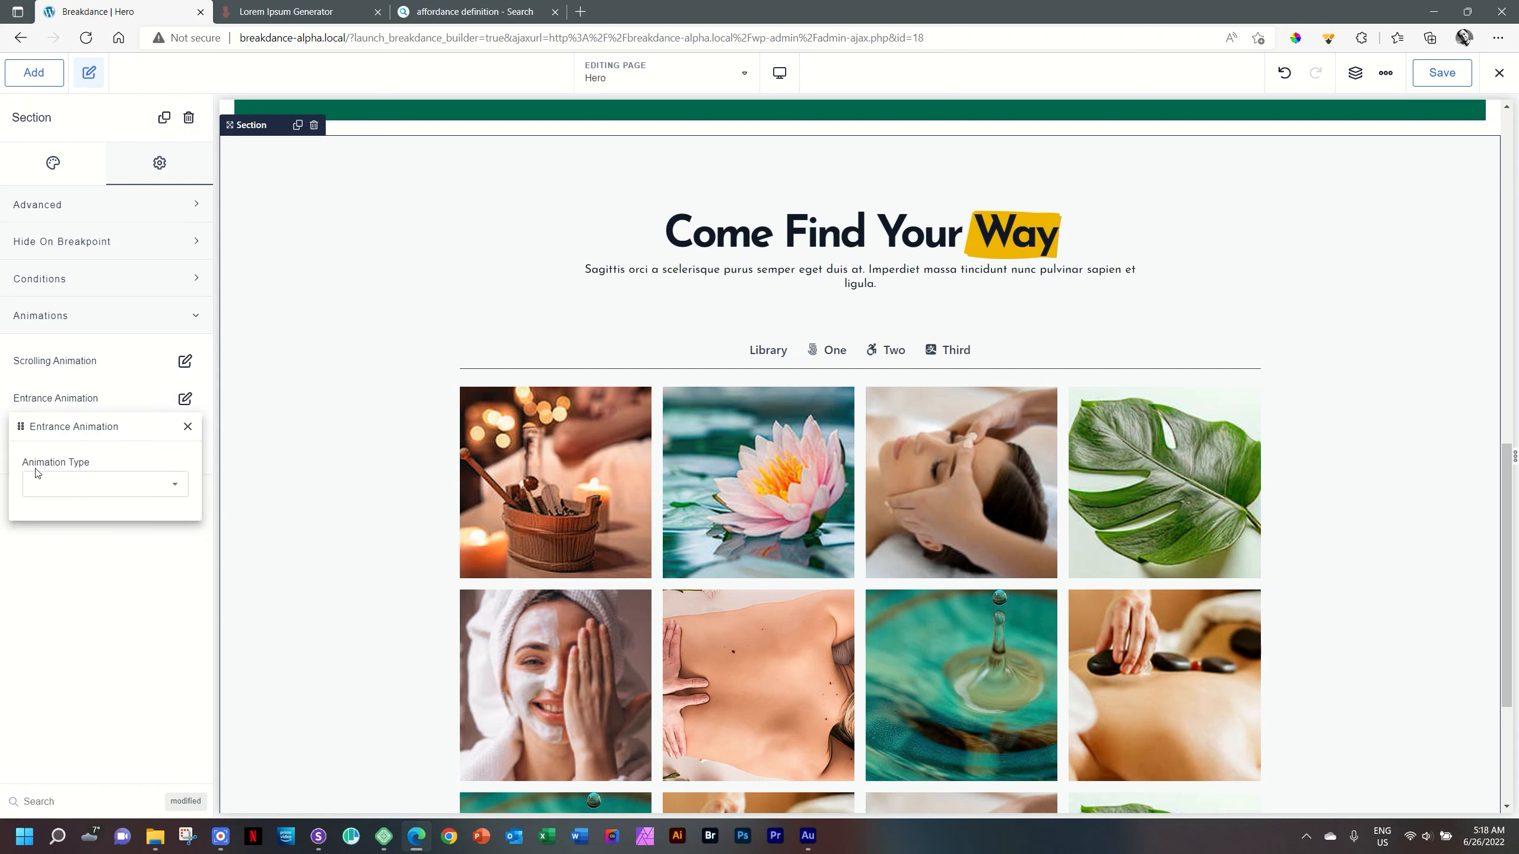
click(98, 486)
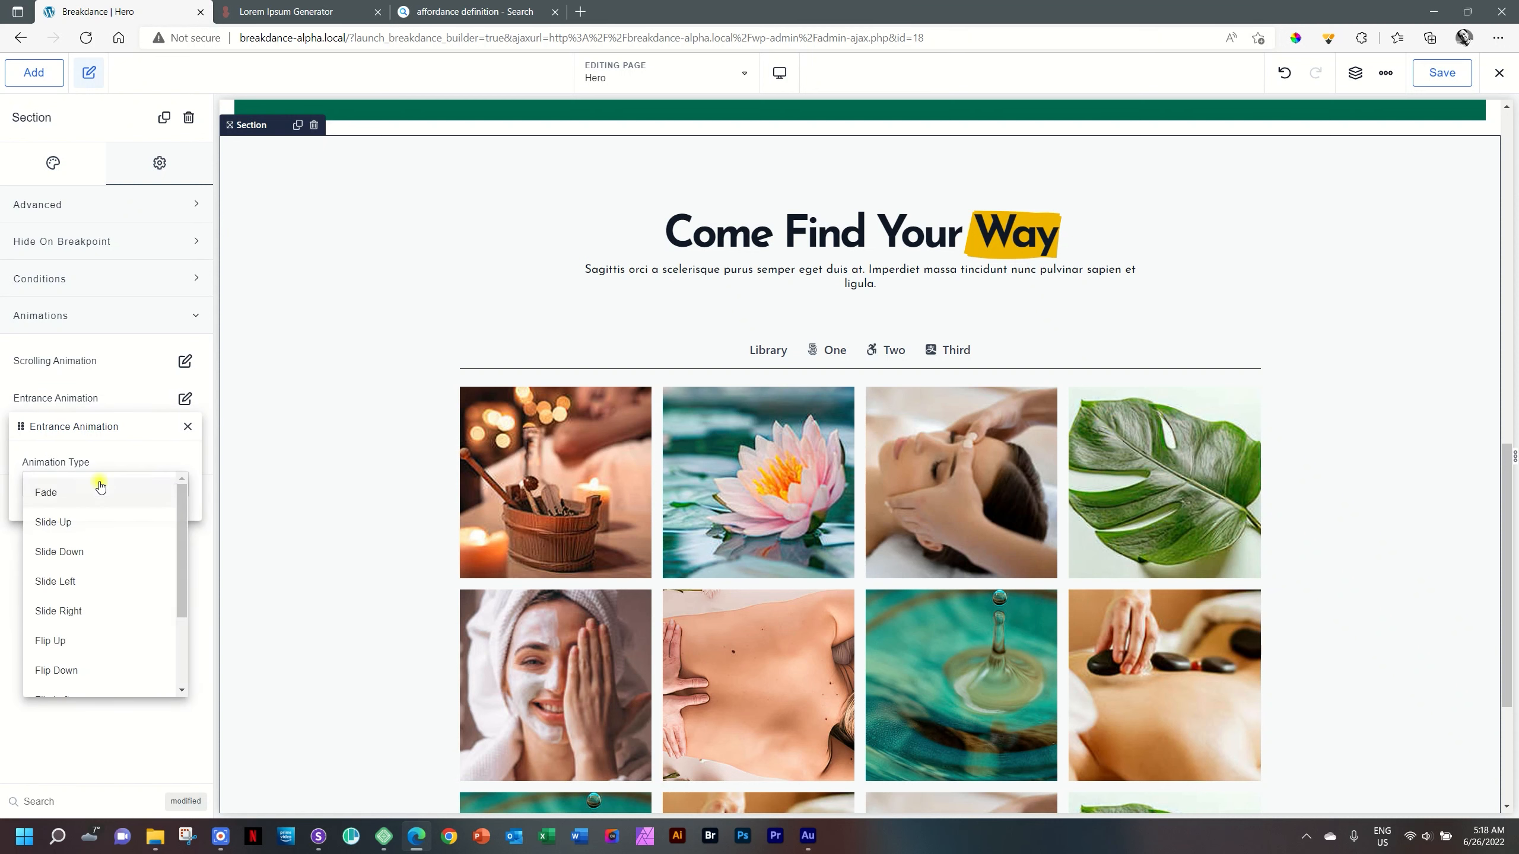
click(95, 521)
click(91, 494)
scroll(101, 549, down, 2)
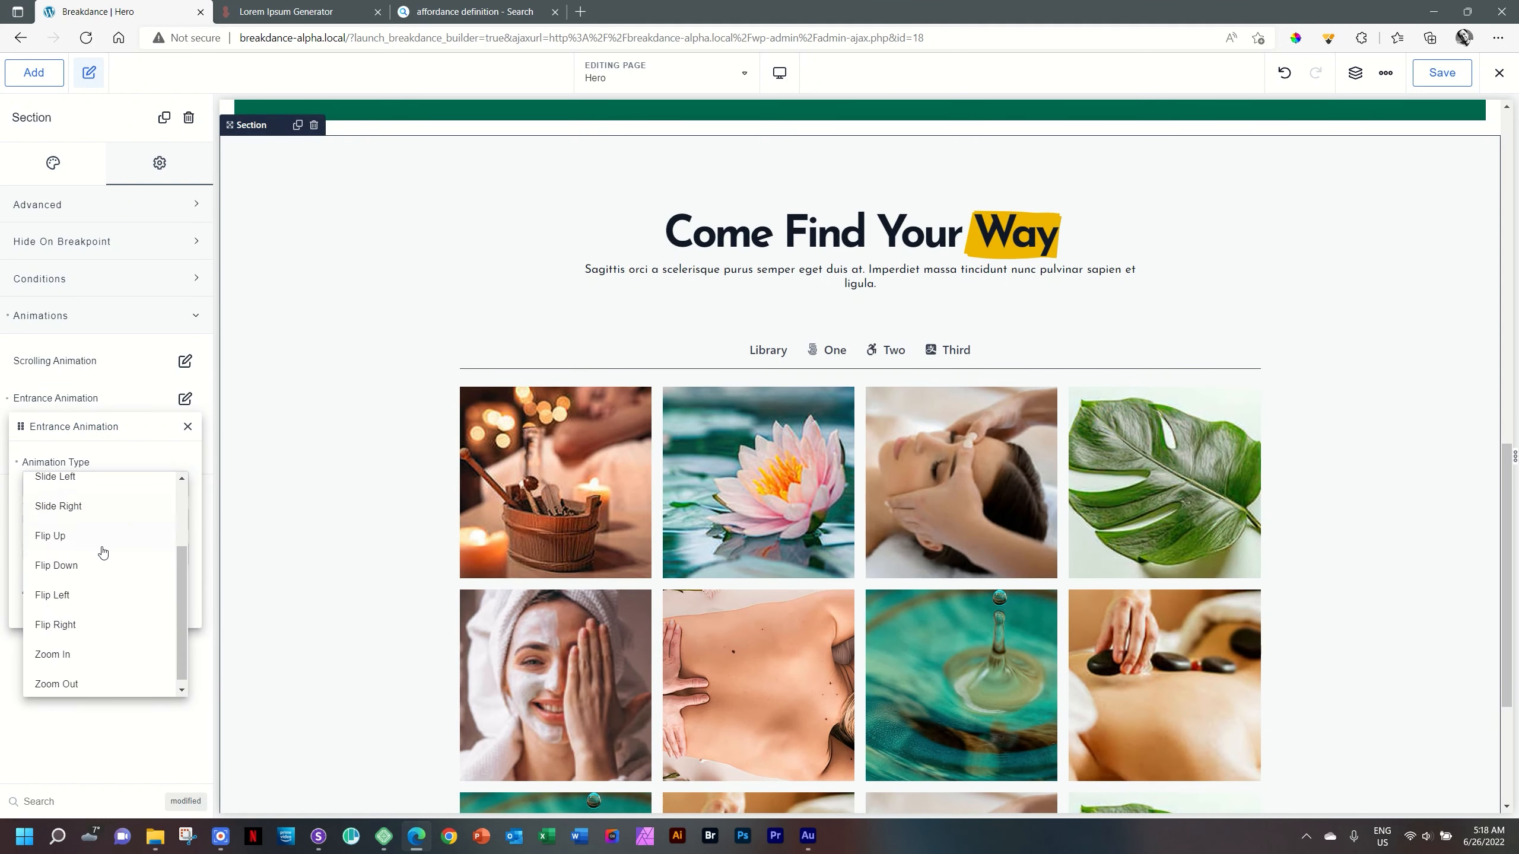
scroll(101, 560, up, 2)
click(99, 532)
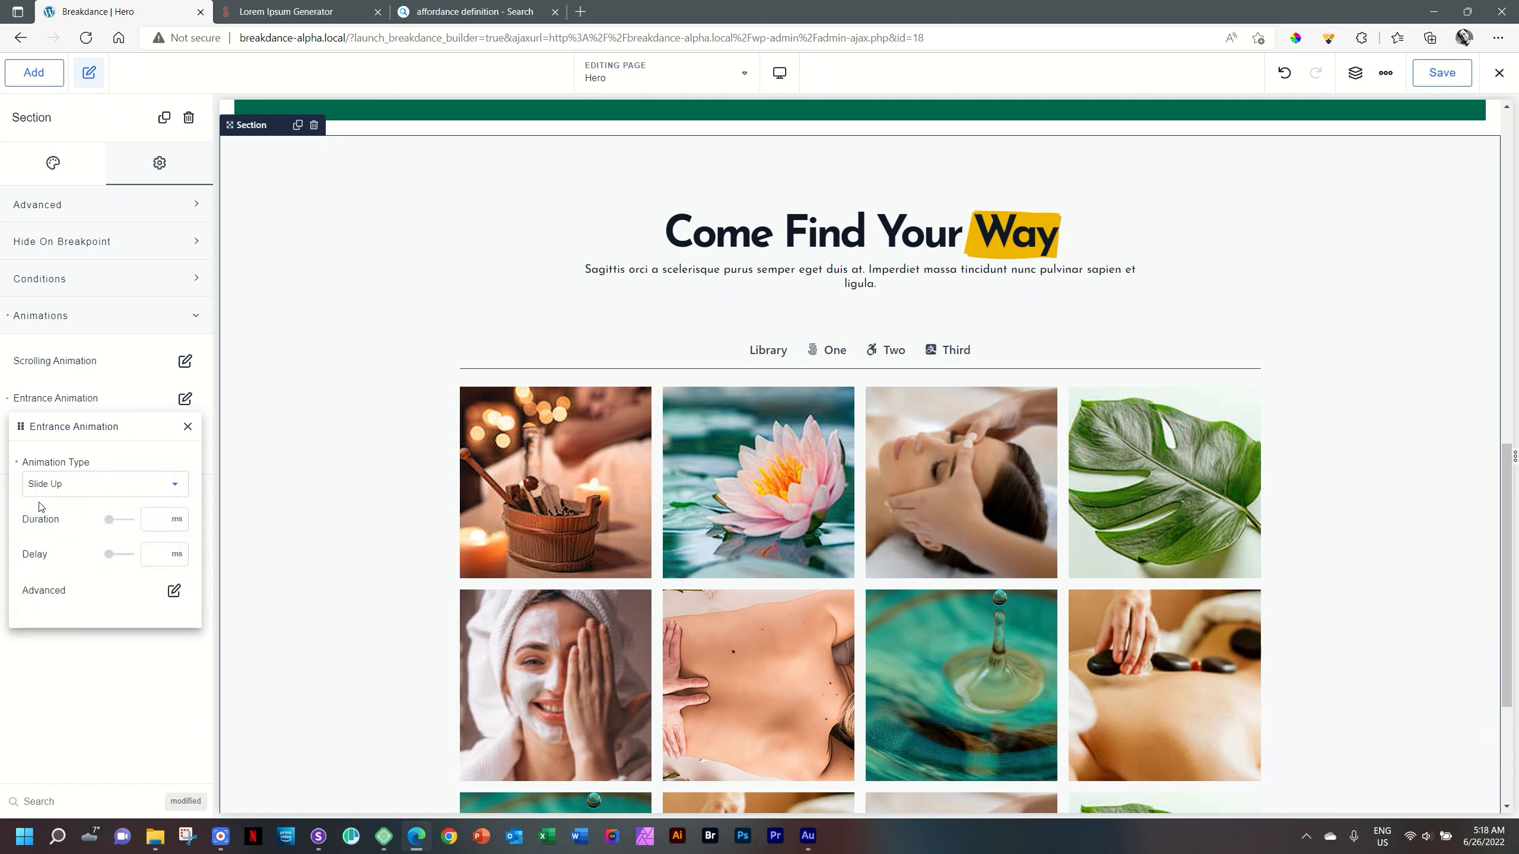
Set the section's entrance animation ease to Power3 In and disable the animation at Phone Portrait
click(175, 590)
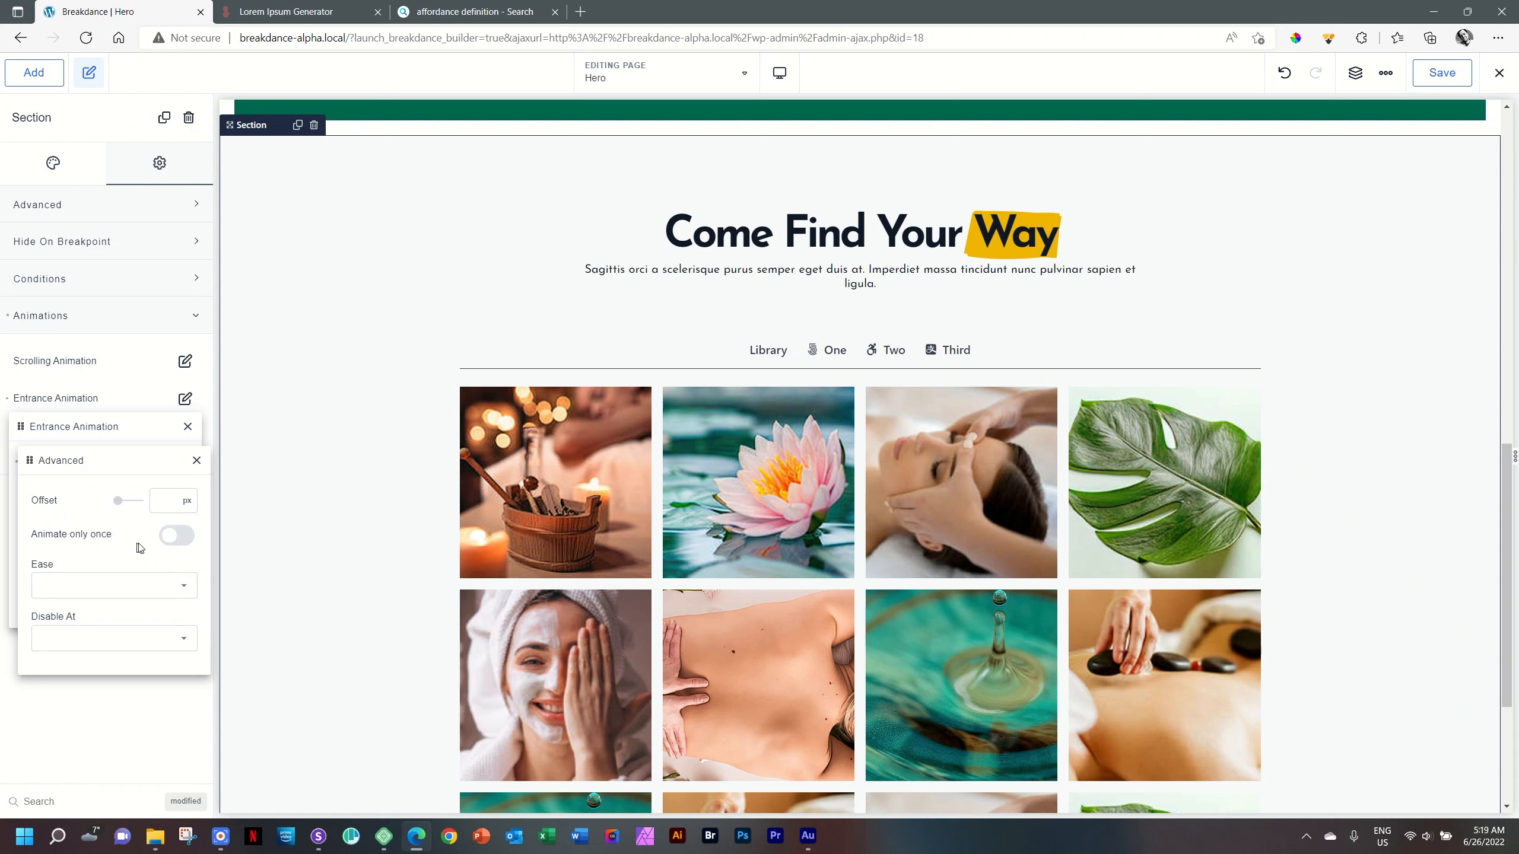
click(184, 586)
click(188, 622)
click(189, 623)
drag(189, 622, 191, 710)
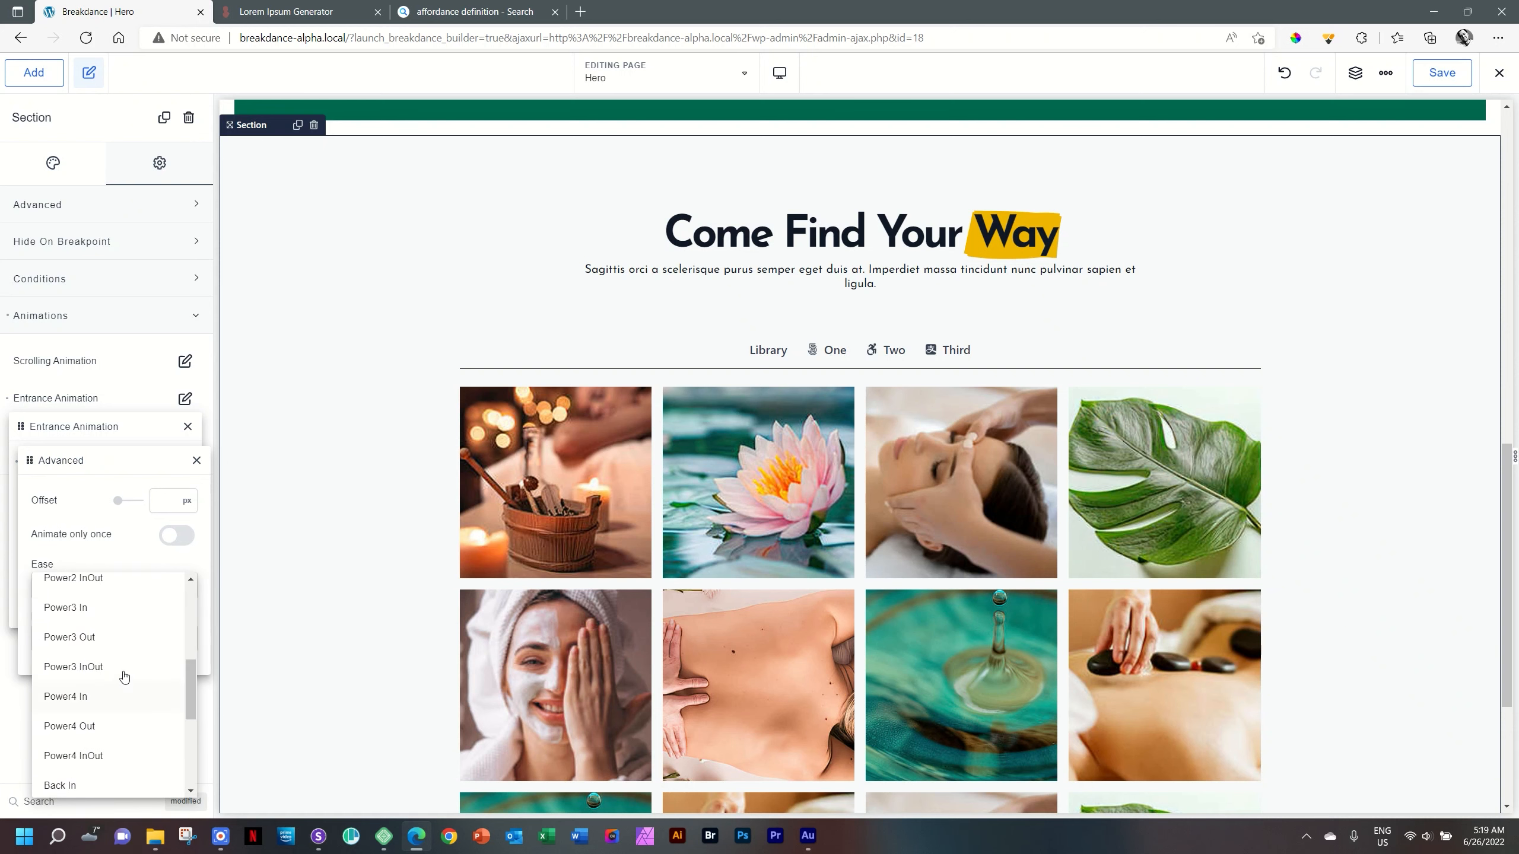
click(109, 608)
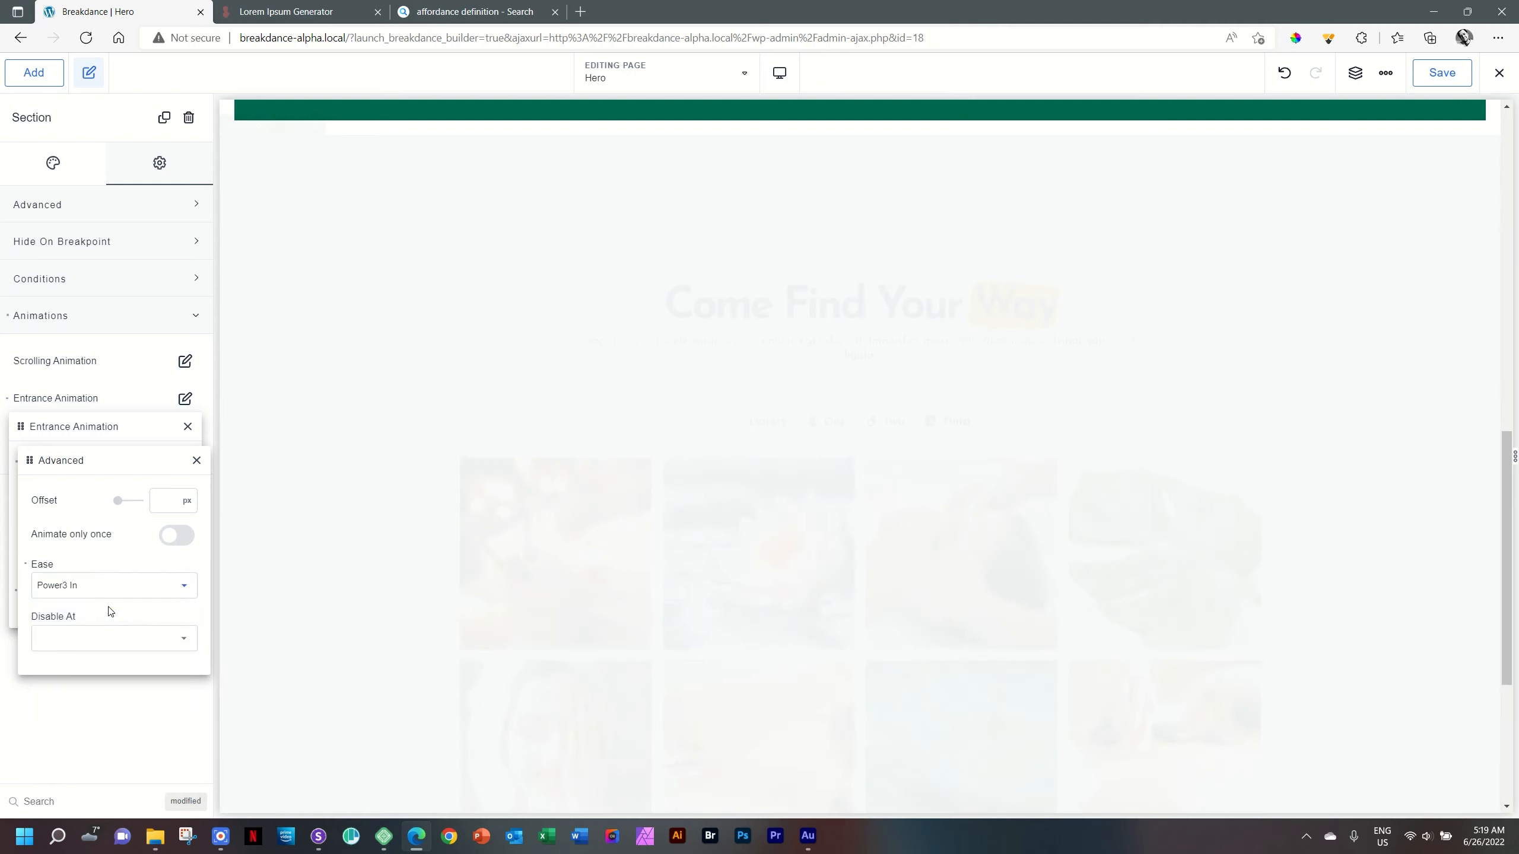
click(139, 638)
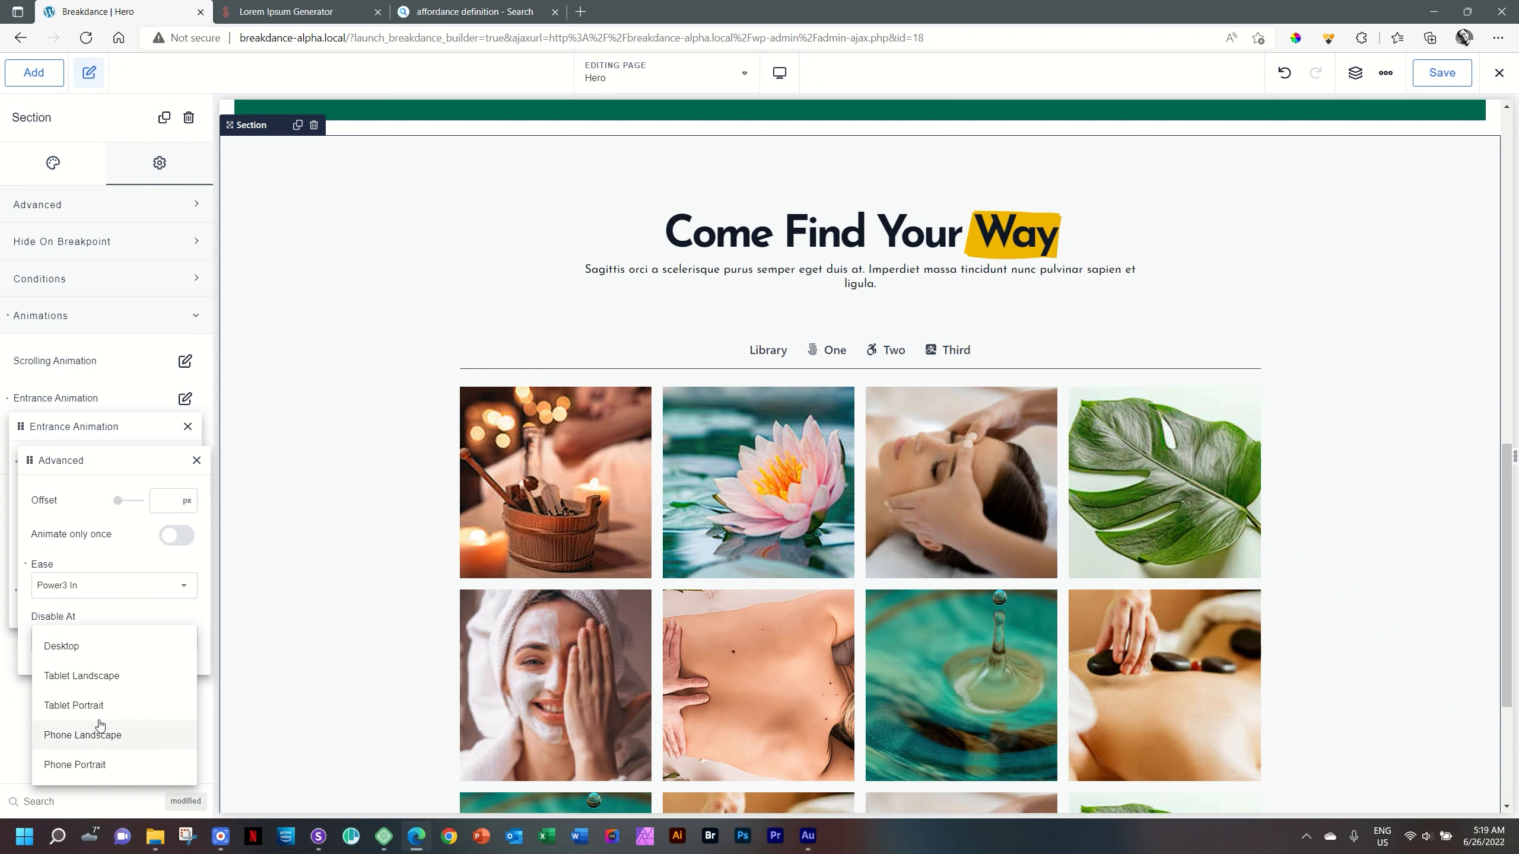
click(88, 765)
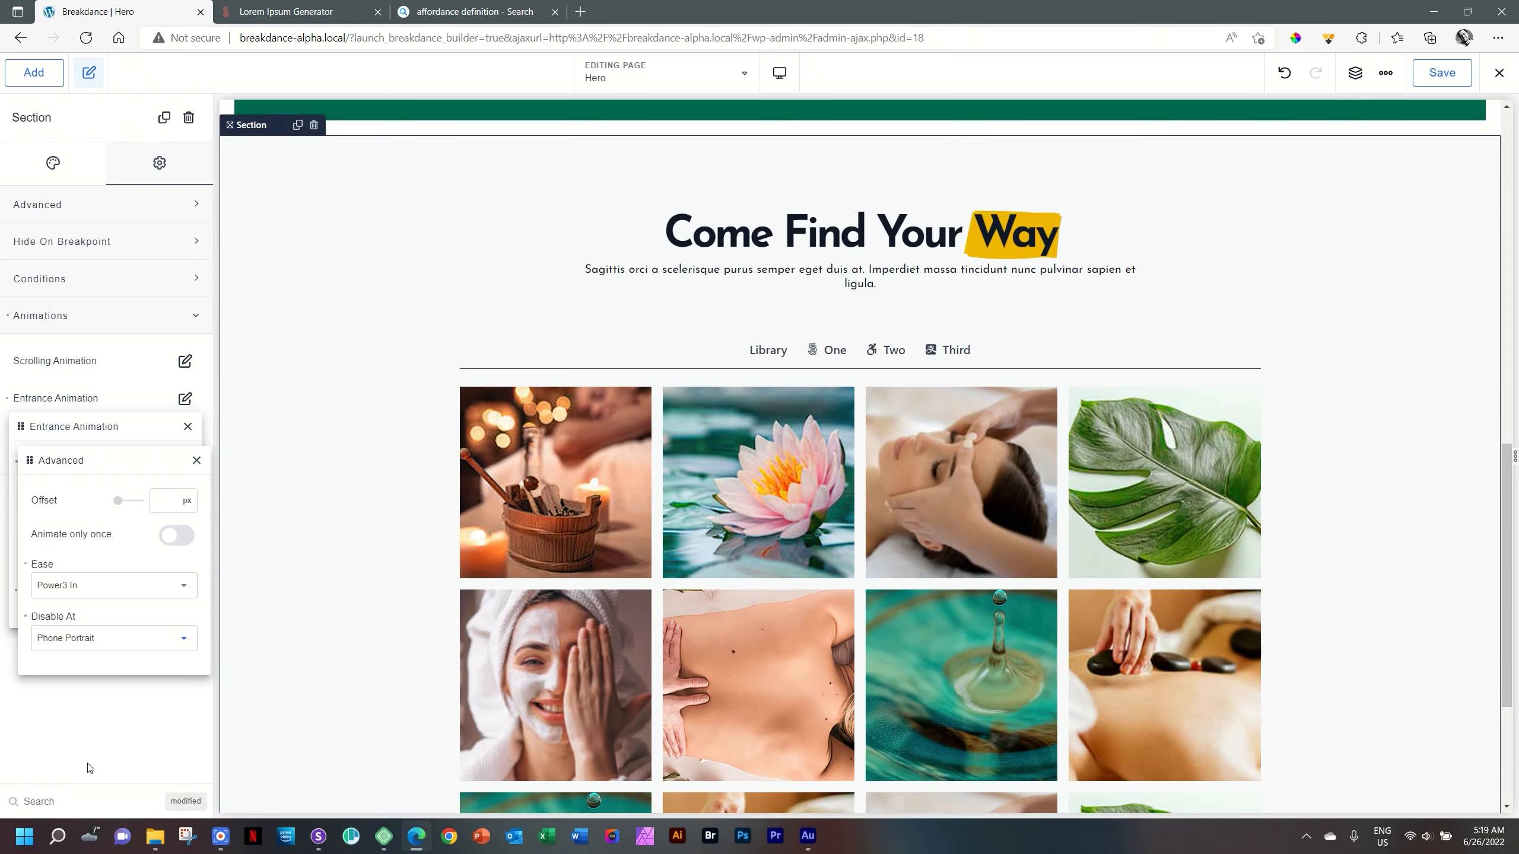
Save the Hero page, switch to the multi-device preview app and reload the page there
click(1432, 84)
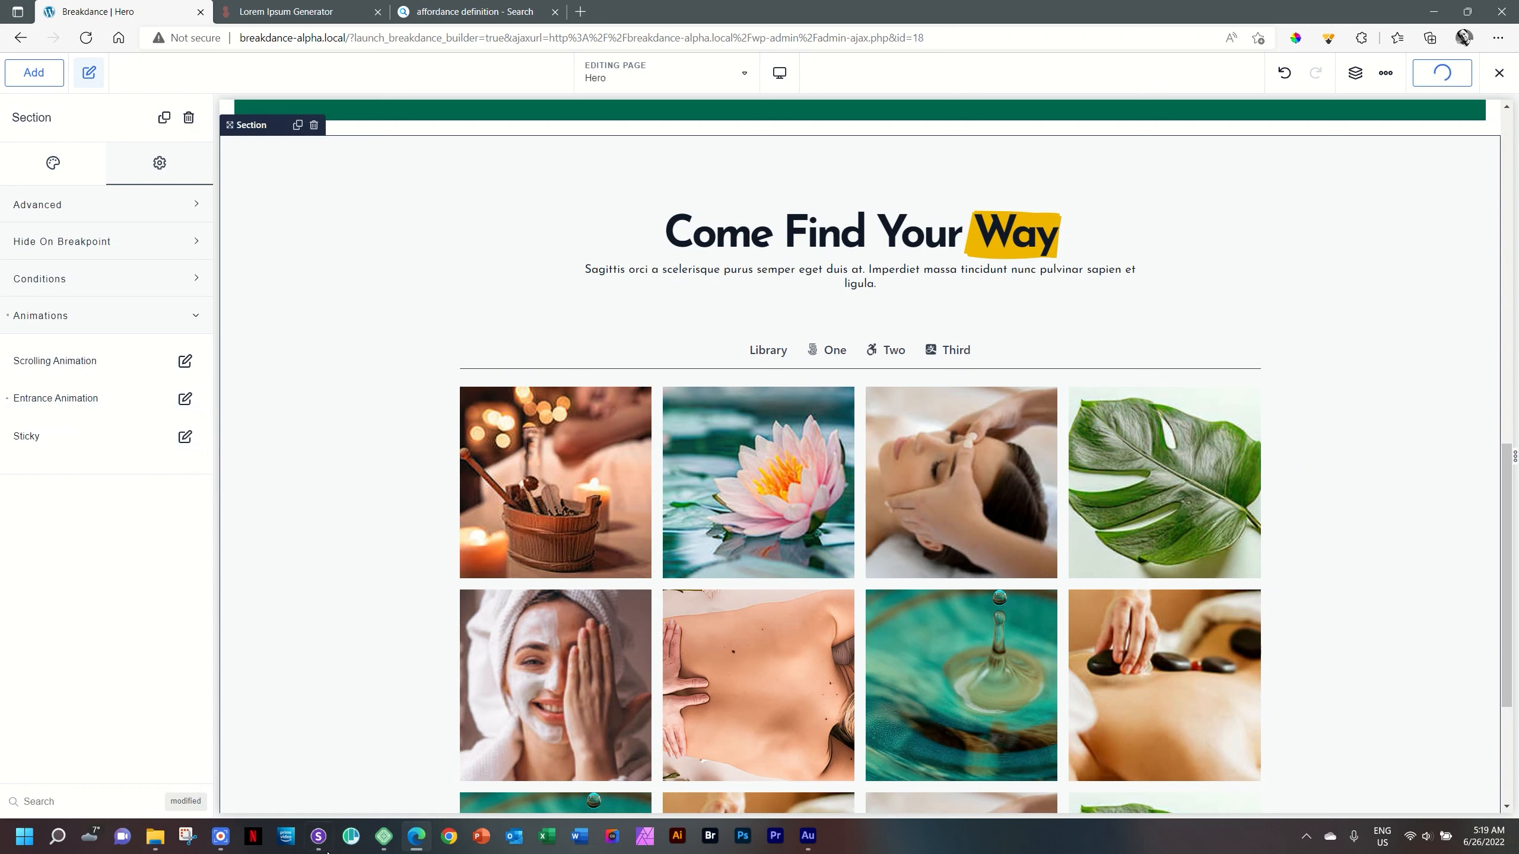
mouse_move(378, 849)
click(318, 836)
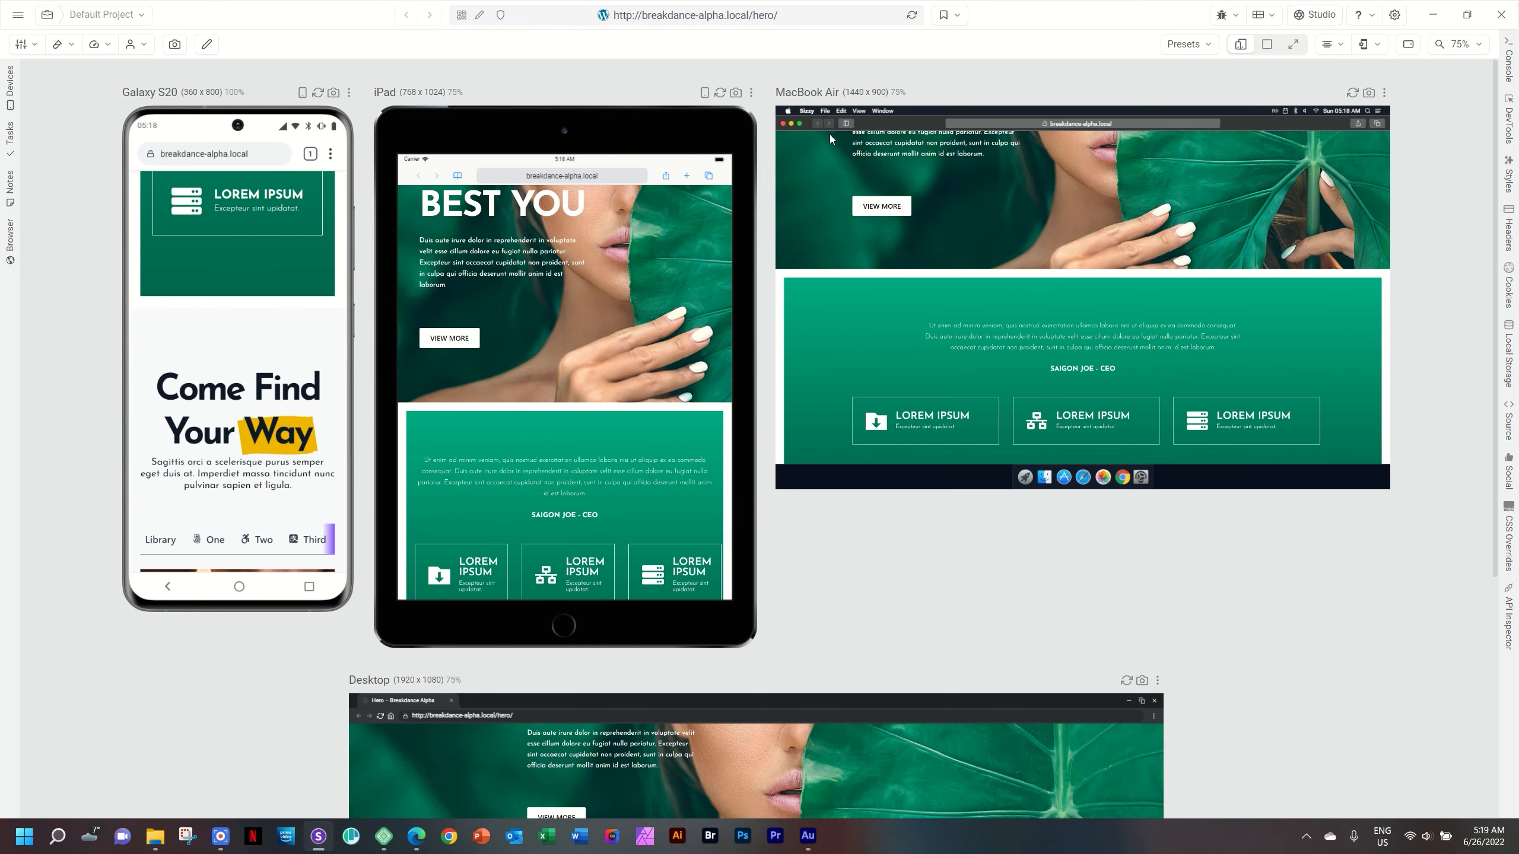
click(912, 17)
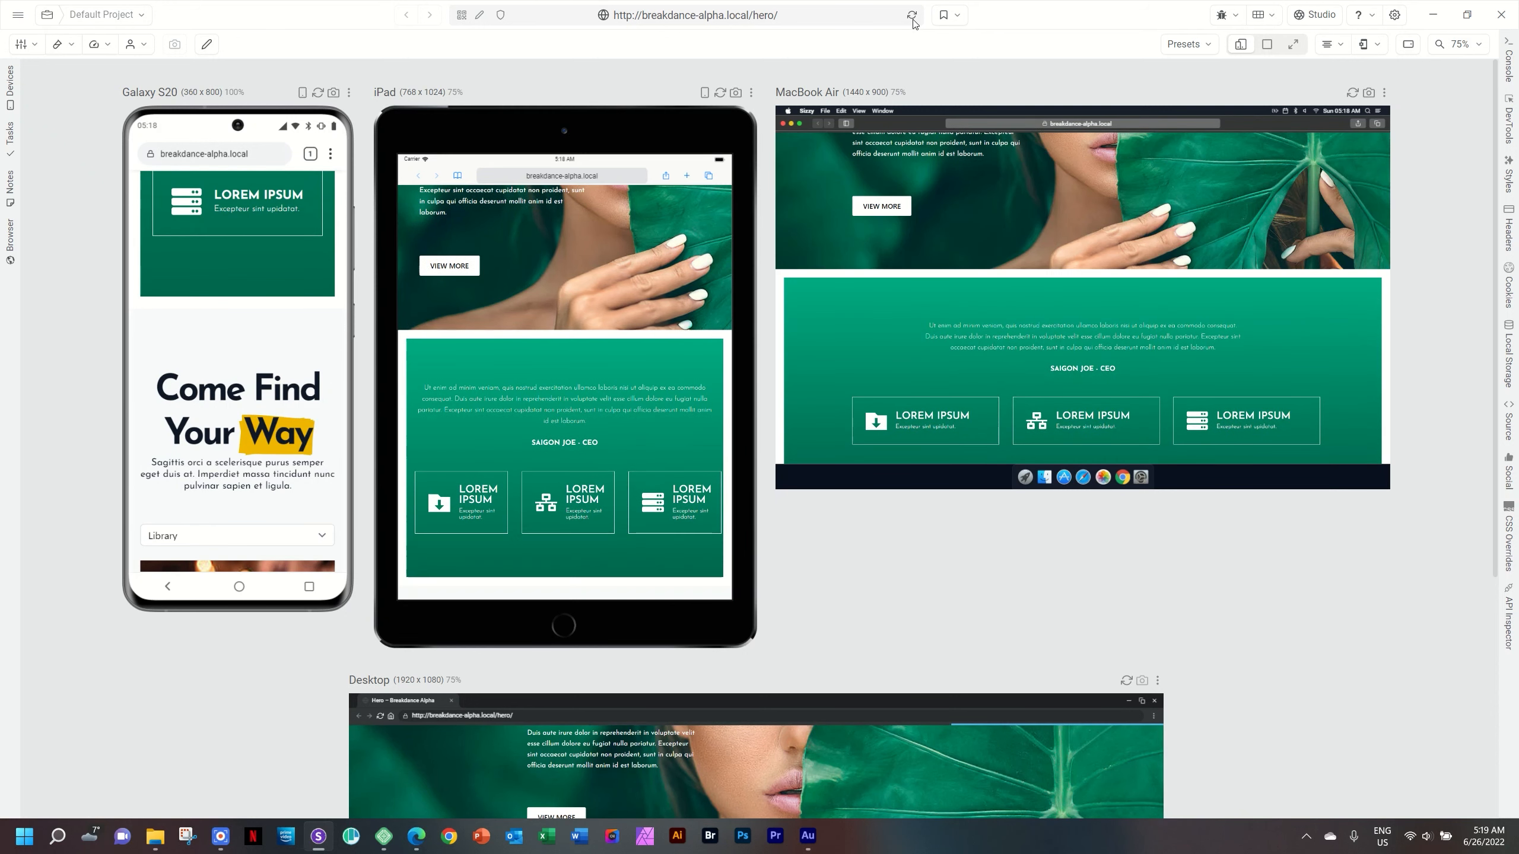
Examine how the "Come Find Your Way" section's entrance animation plays on the phone, iPad and MacBook Air previews when scrolling in and out
scroll(831, 181, down, 2)
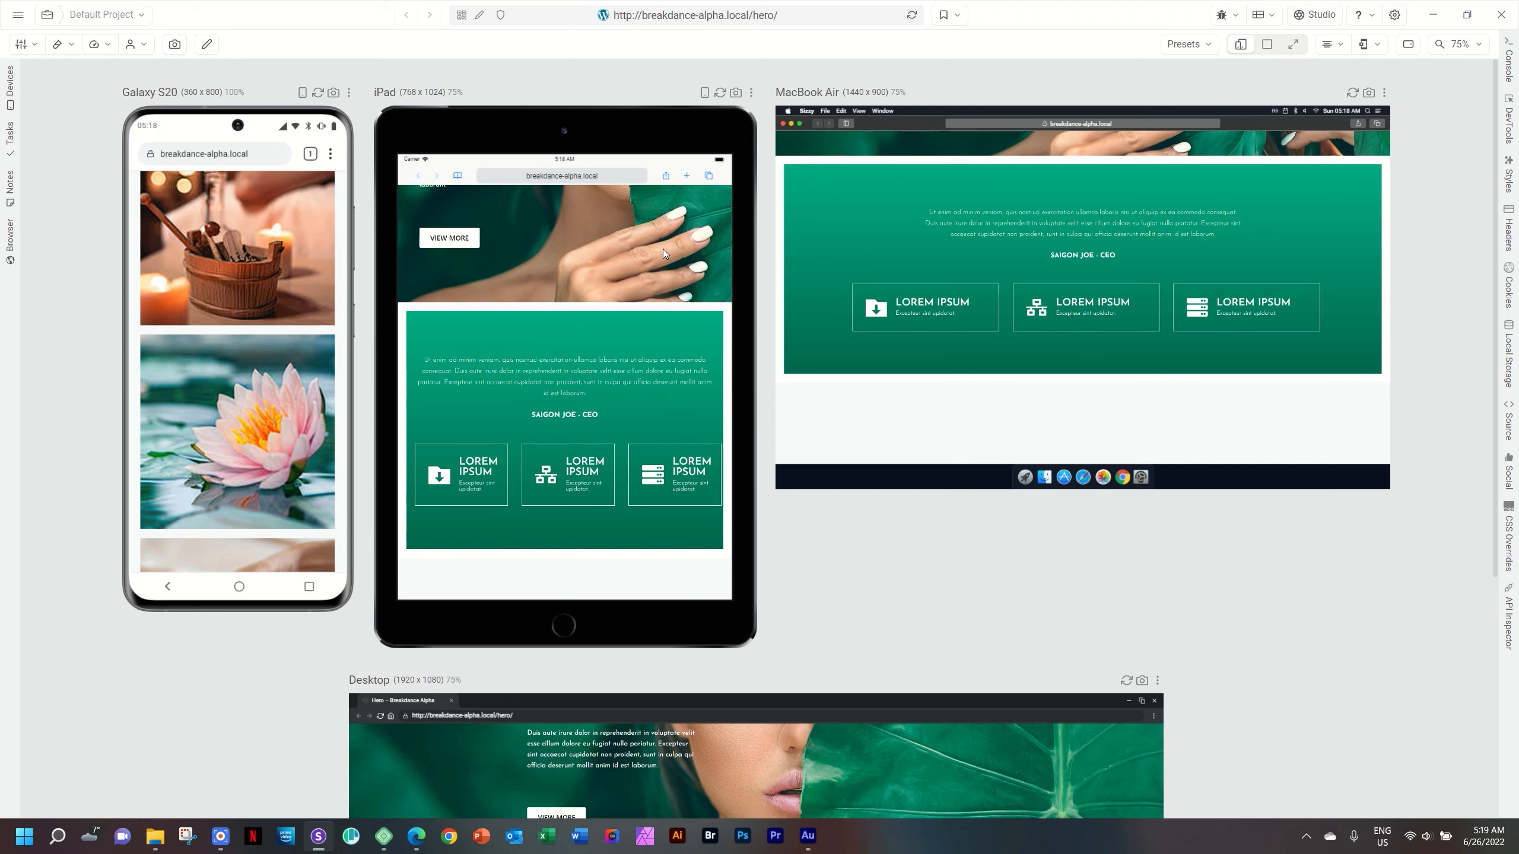
scroll(968, 283, up, 3)
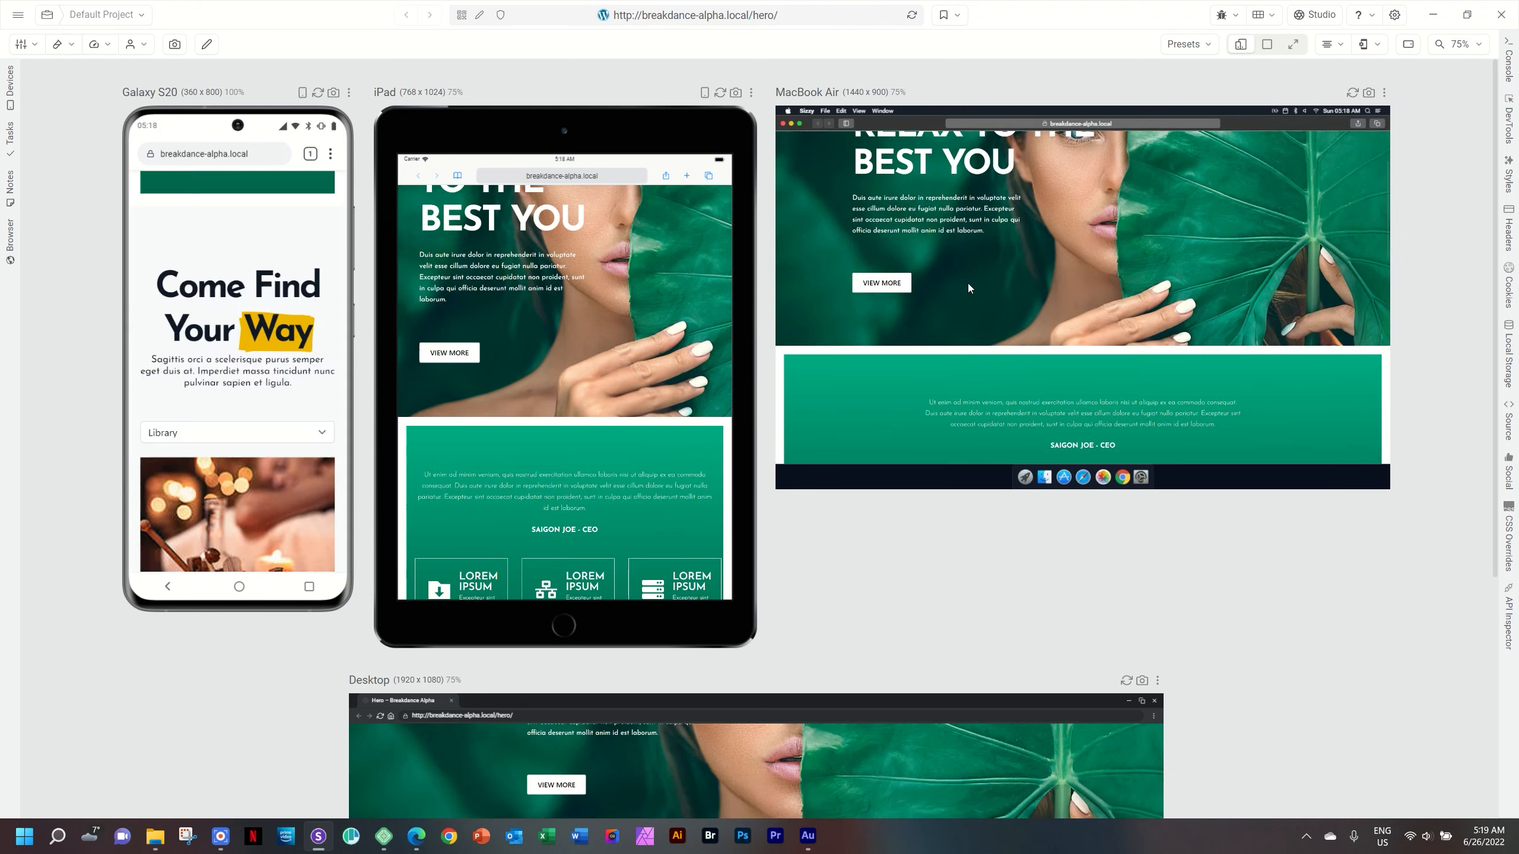
scroll(969, 282, down, 2)
scroll(969, 283, down, 8)
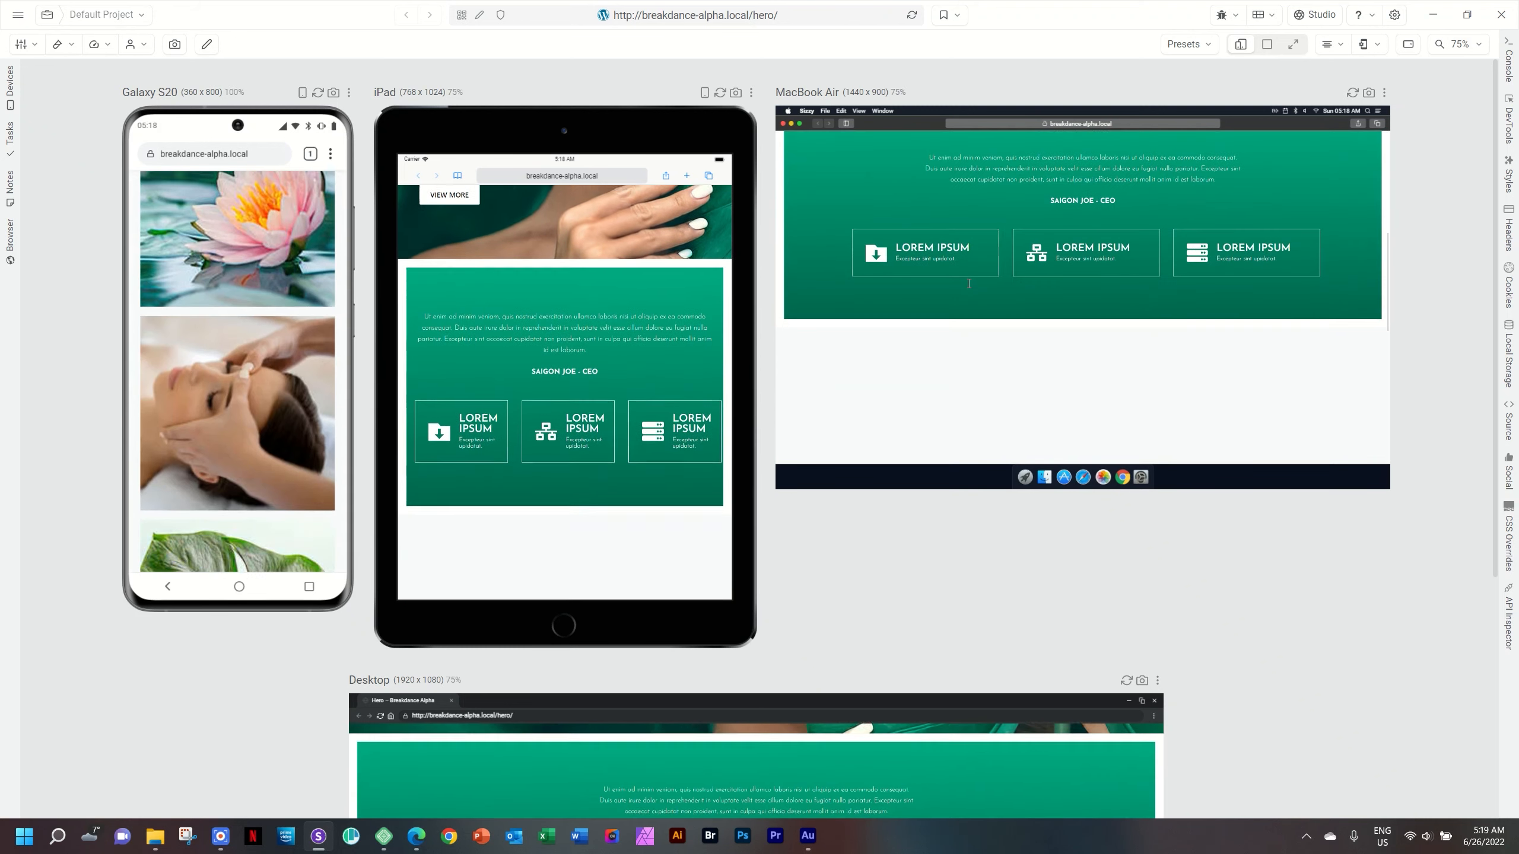
scroll(968, 287, down, 3)
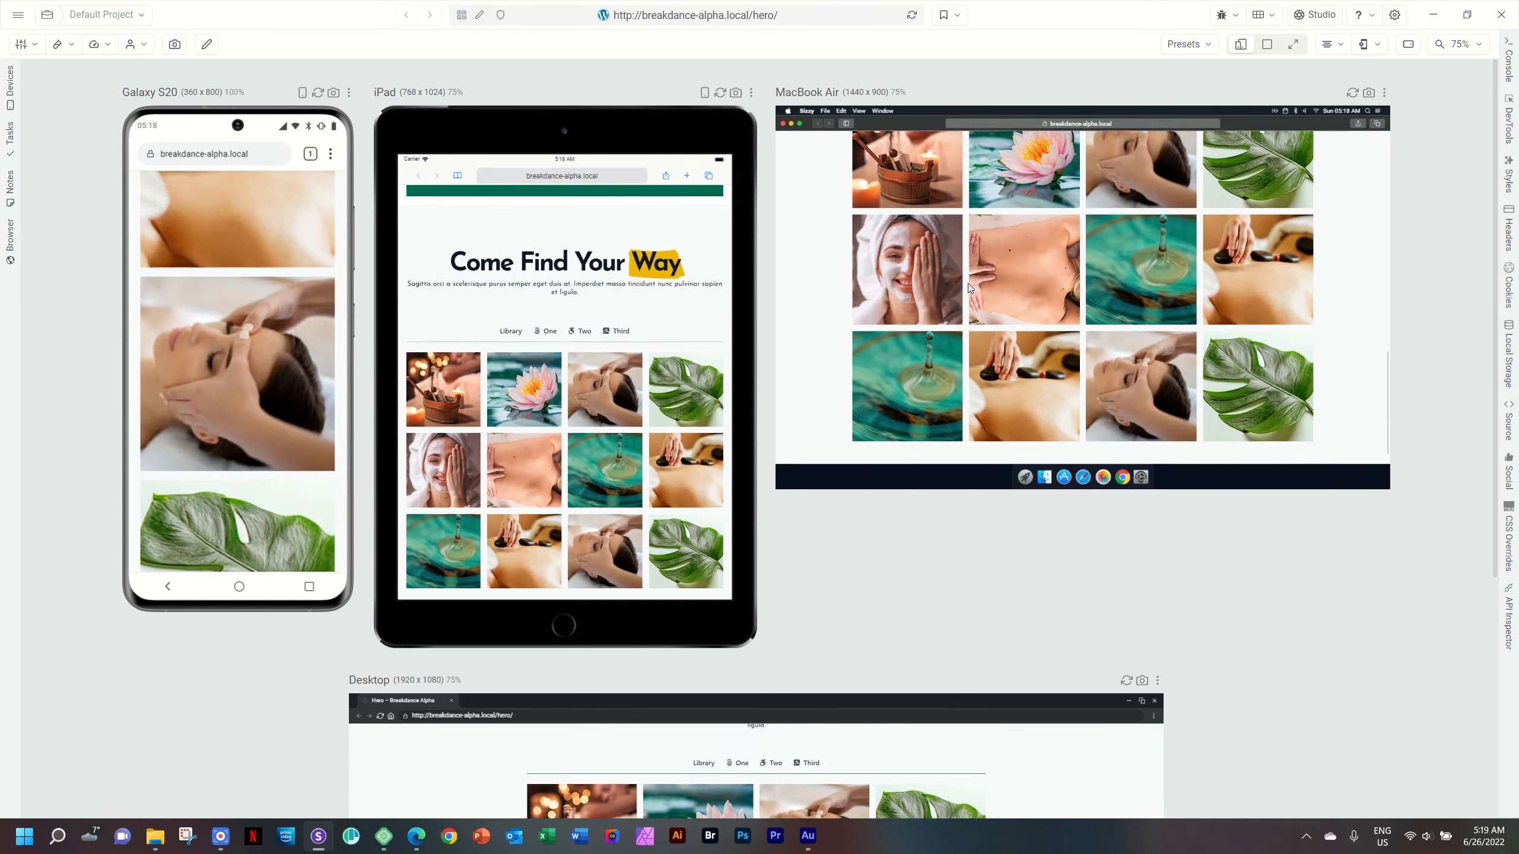
scroll(969, 287, up, 9)
scroll(969, 286, up, 4)
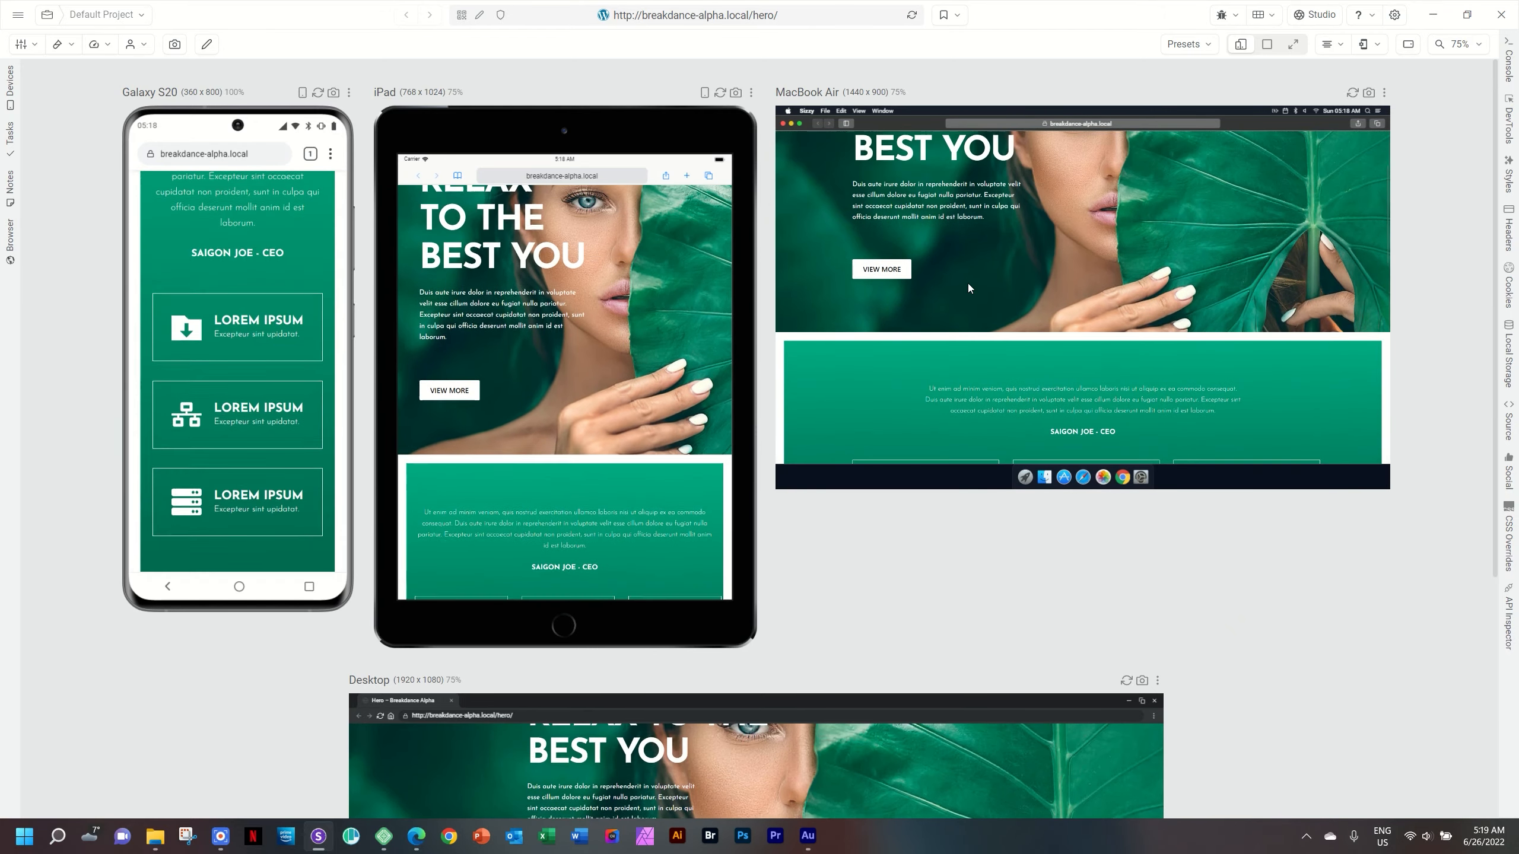
scroll(563, 278, down, 6)
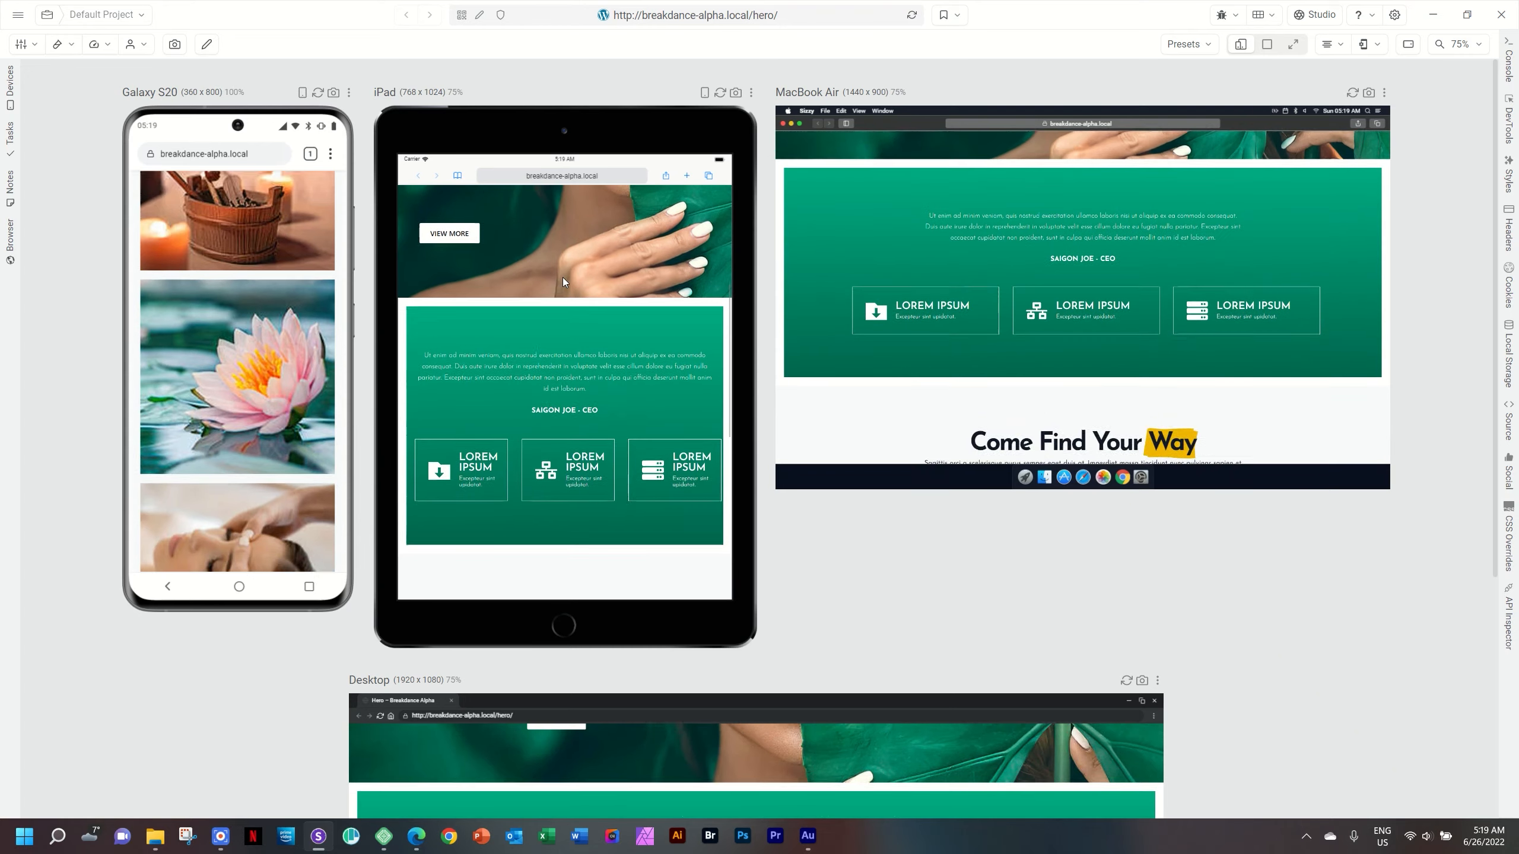
scroll(563, 278, up, 5)
scroll(562, 278, down, 1)
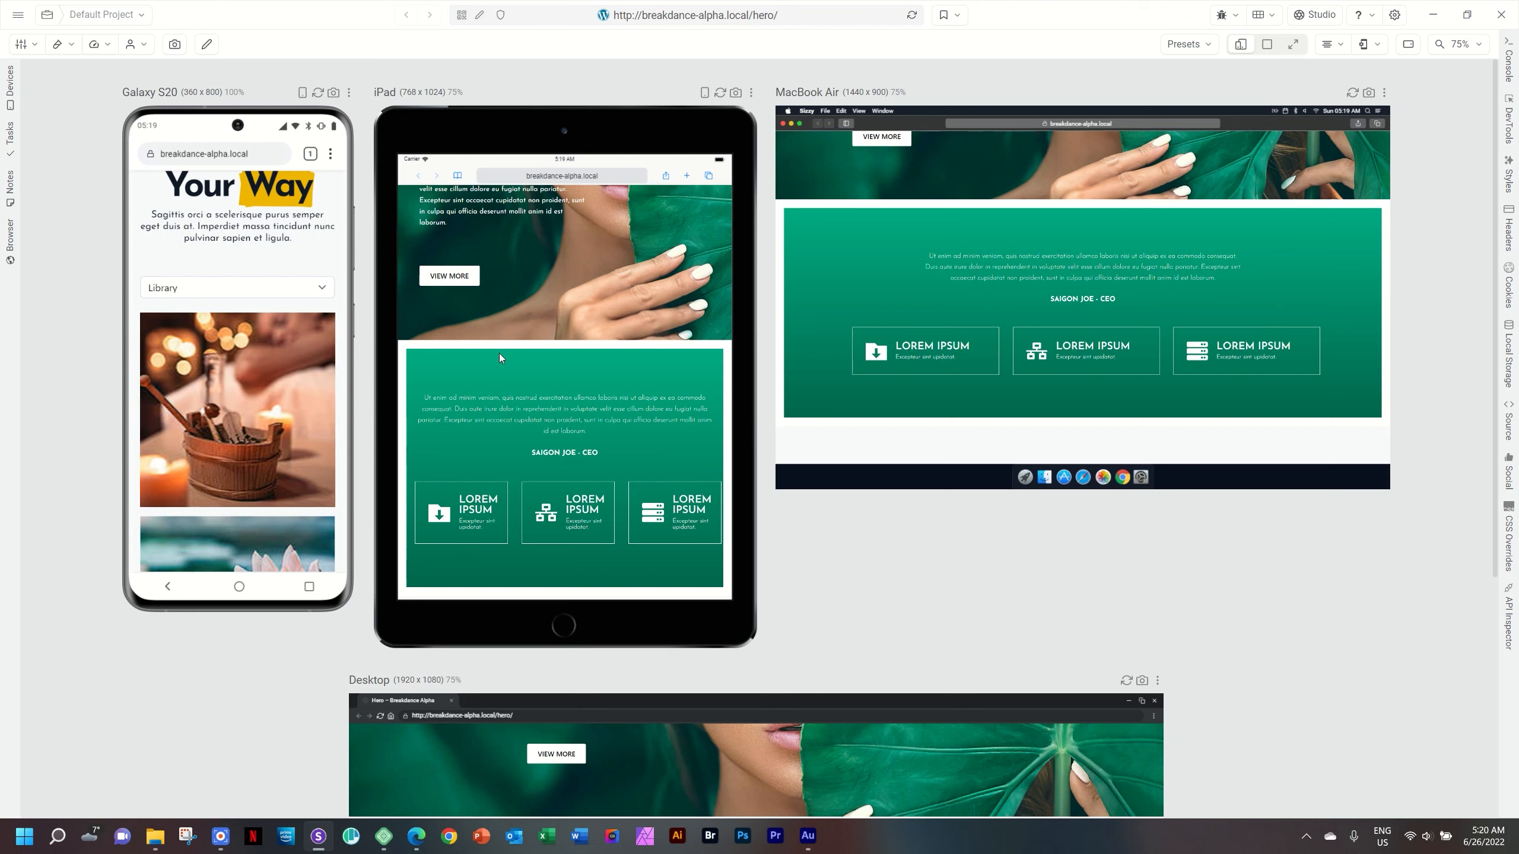
scroll(585, 360, down, 10)
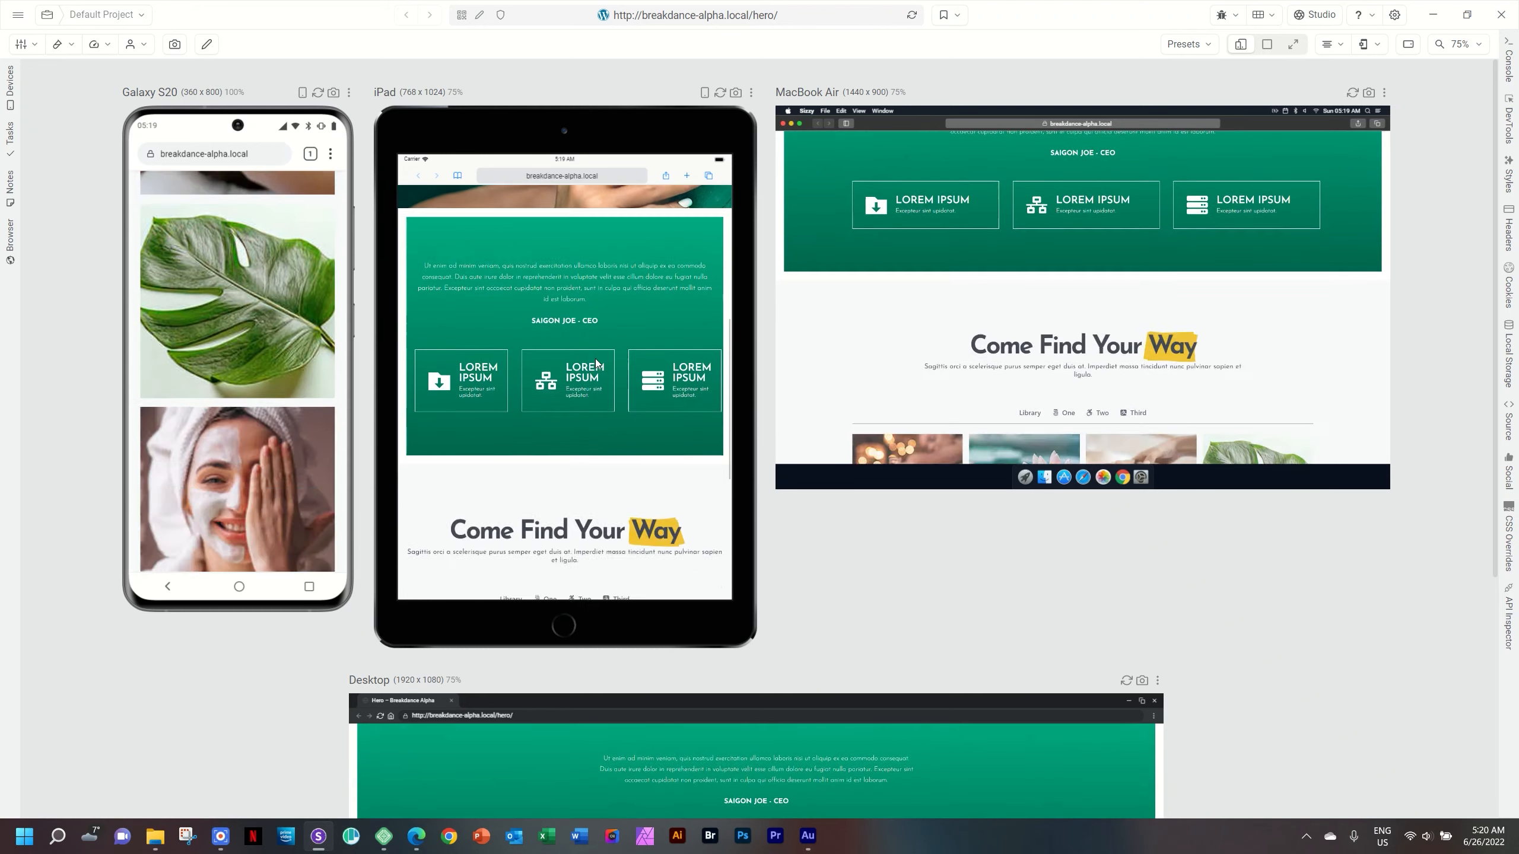
scroll(595, 362, down, 2)
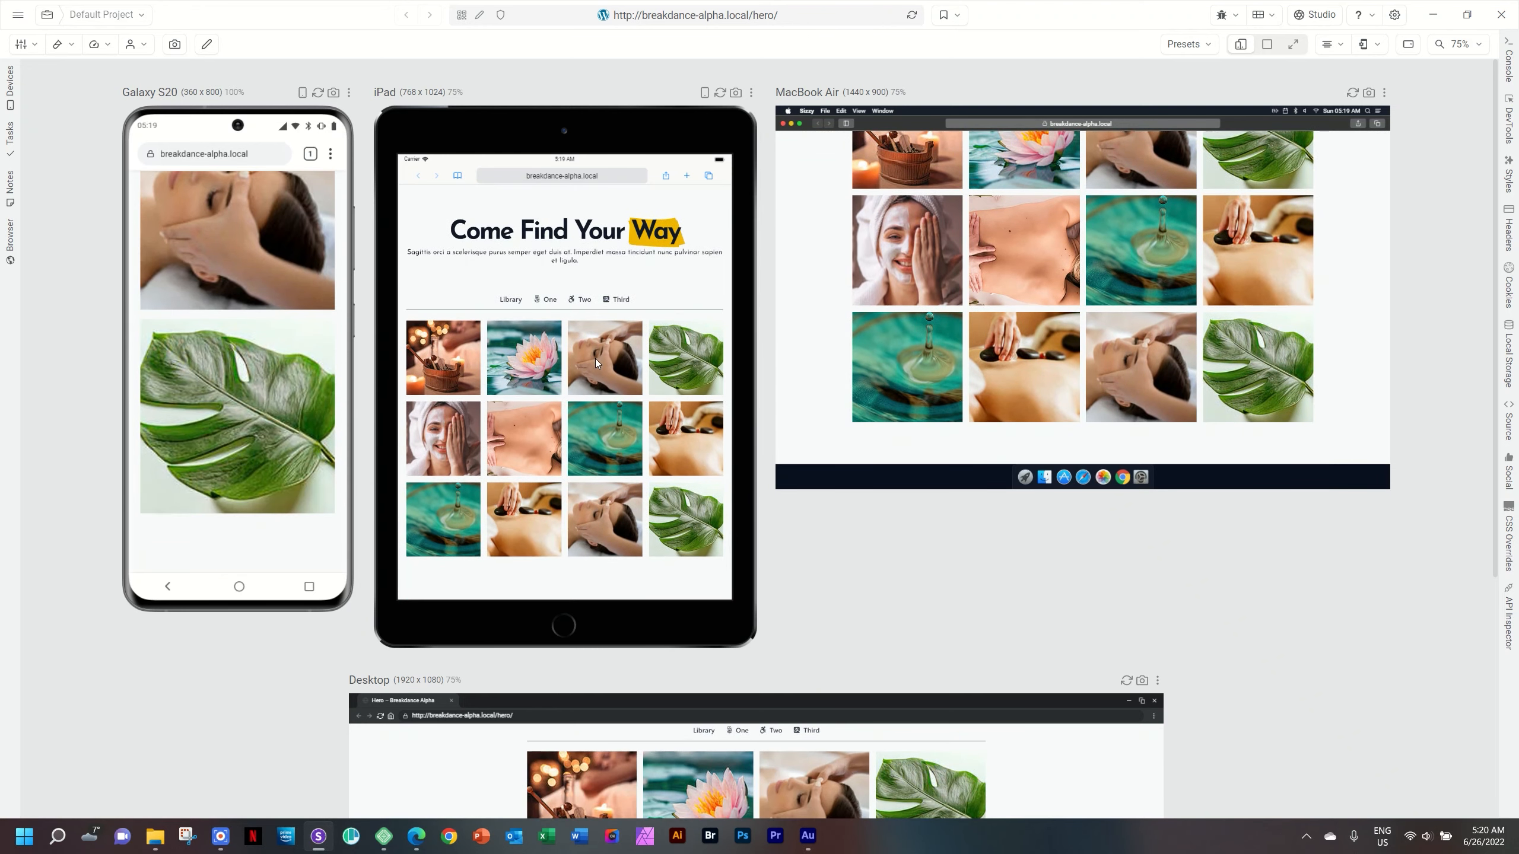
scroll(596, 362, up, 5)
scroll(596, 362, up, 8)
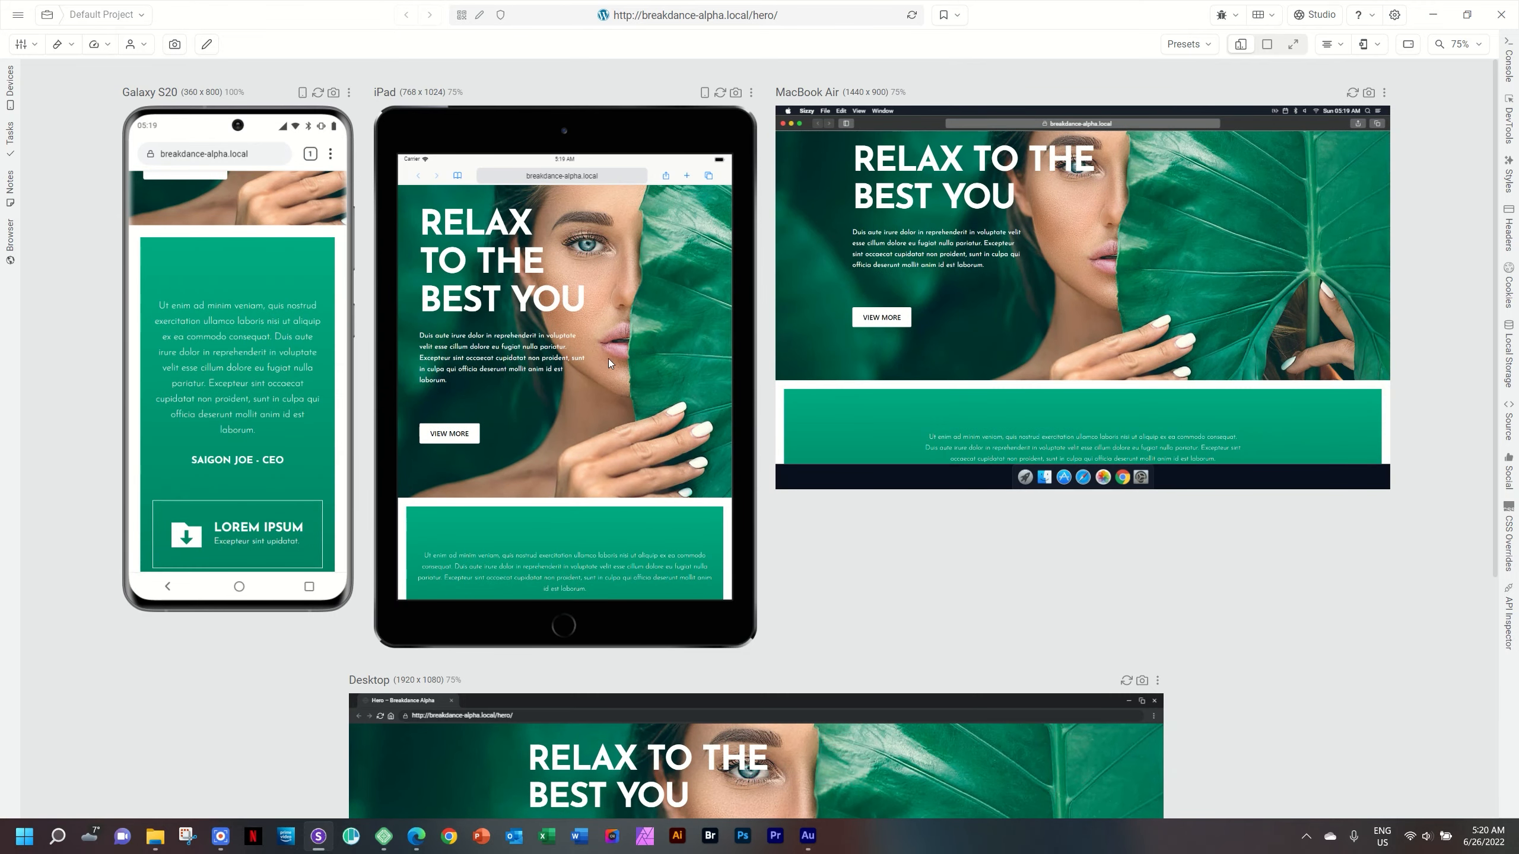
scroll(962, 304, down, 2)
scroll(960, 303, down, 6)
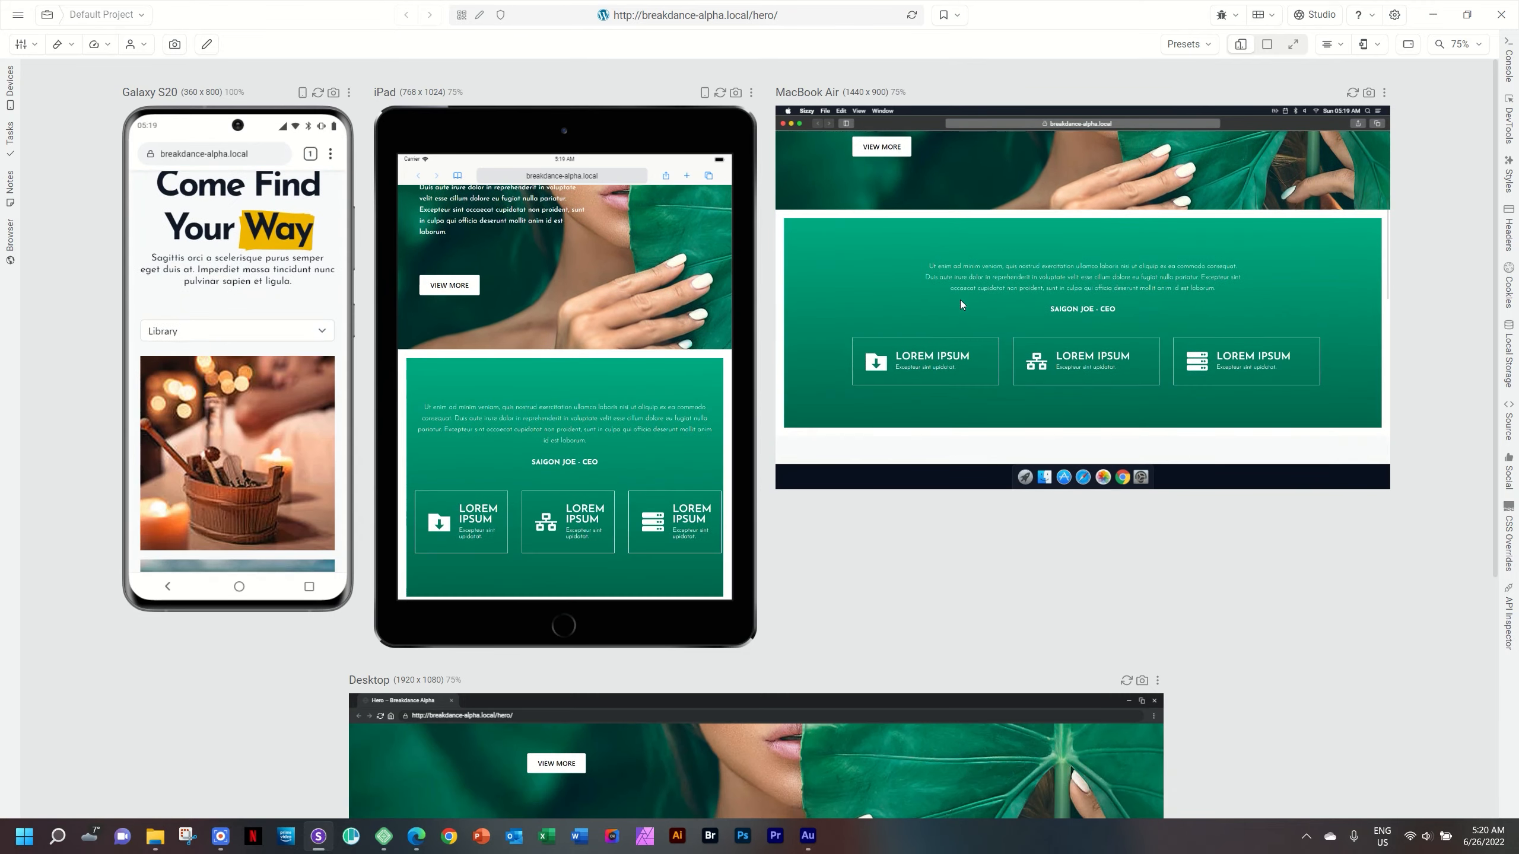
scroll(961, 305, down, 2)
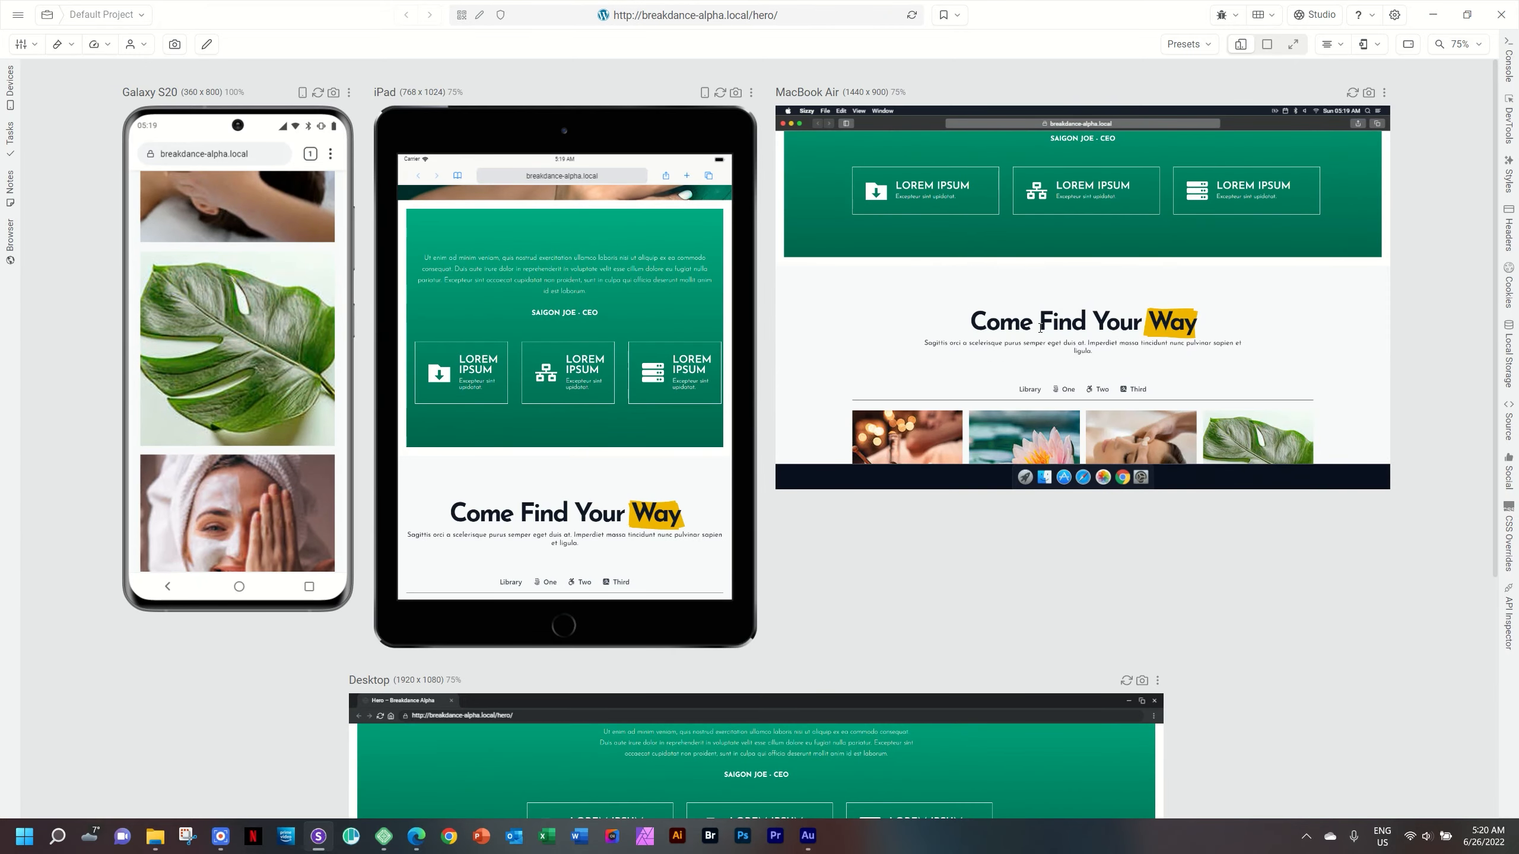
scroll(1042, 328, up, 10)
scroll(1050, 324, down, 6)
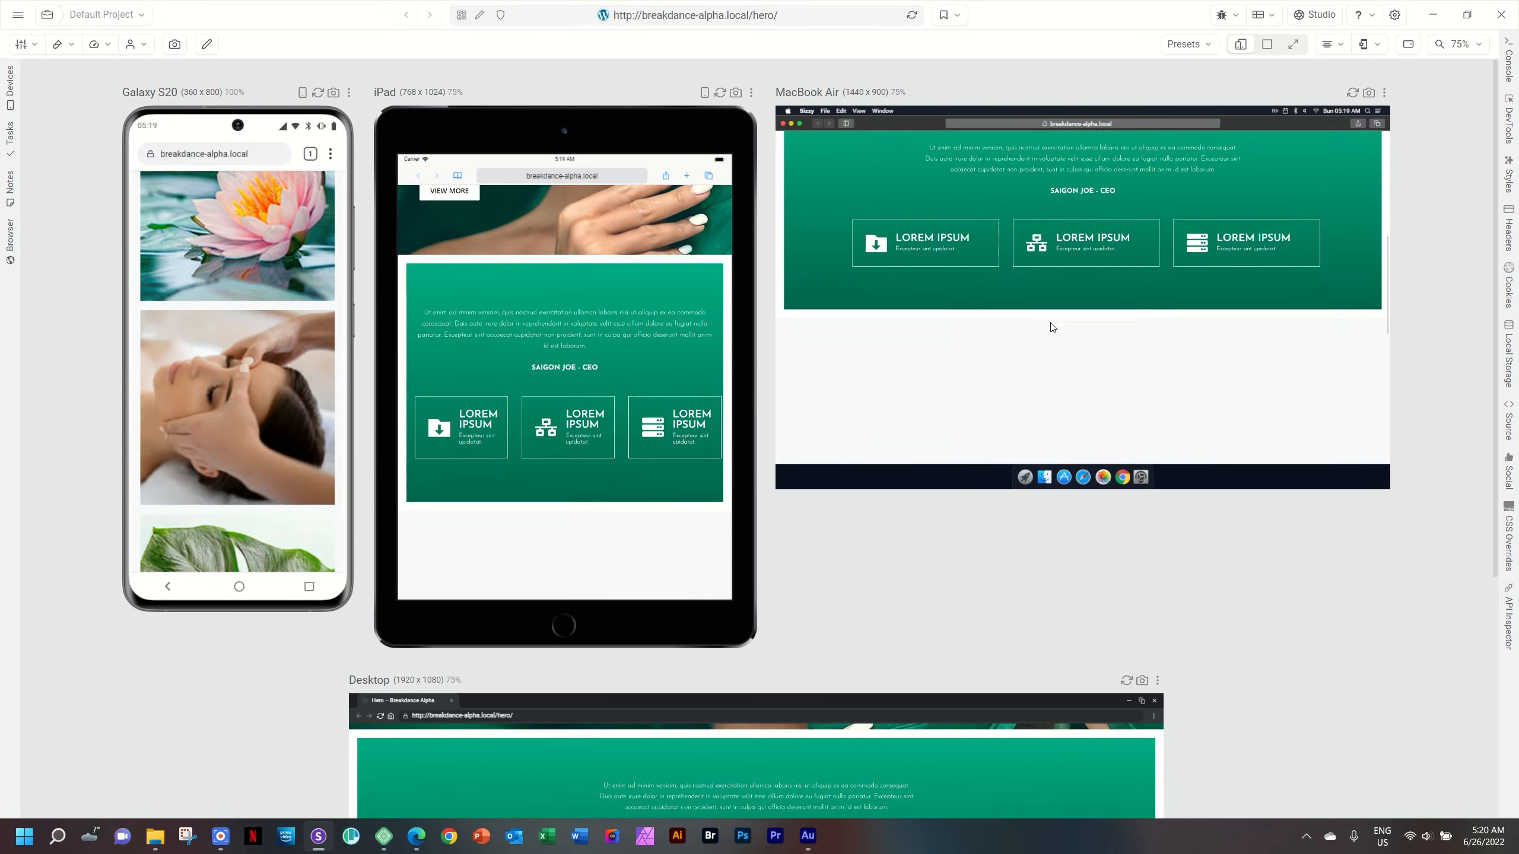
scroll(1053, 327, down, 3)
scroll(1053, 326, up, 7)
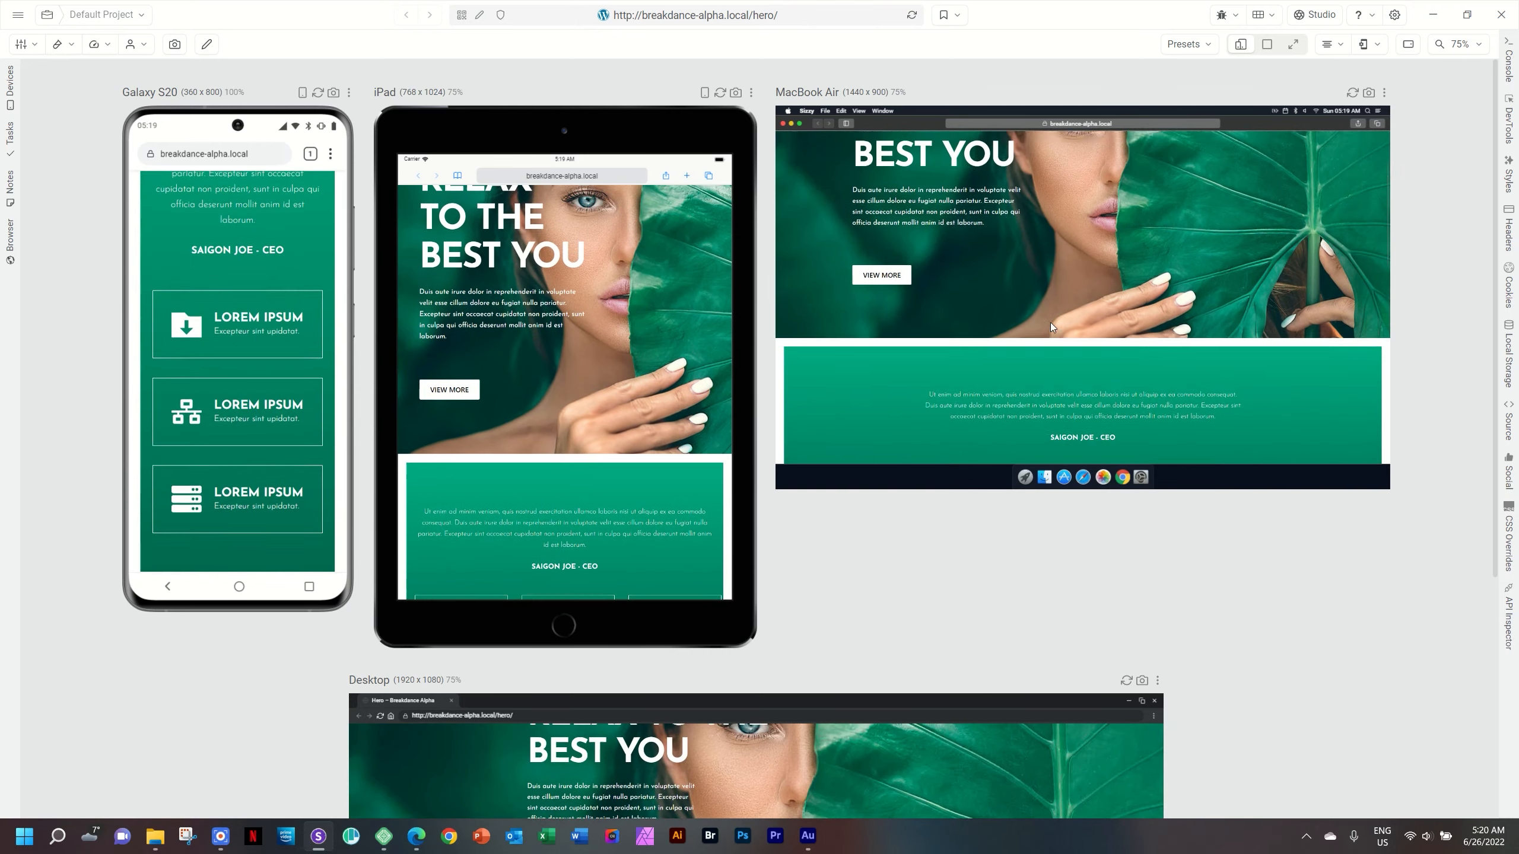
scroll(1051, 324, up, 2)
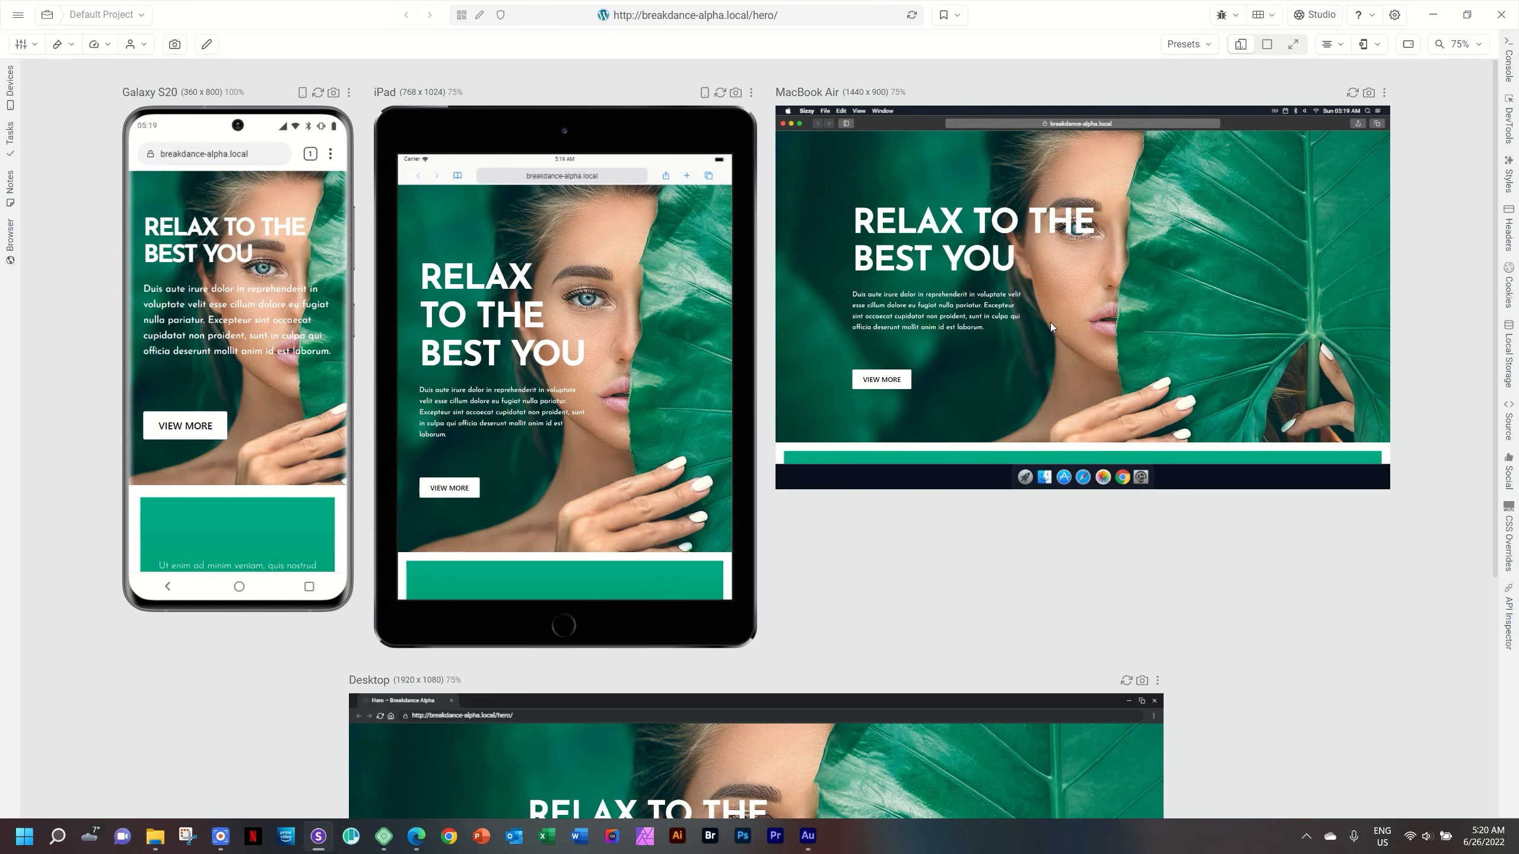
Return to the Hero page editor, reopen the section's advanced entrance animation settings and toggle Animate only once
click(416, 836)
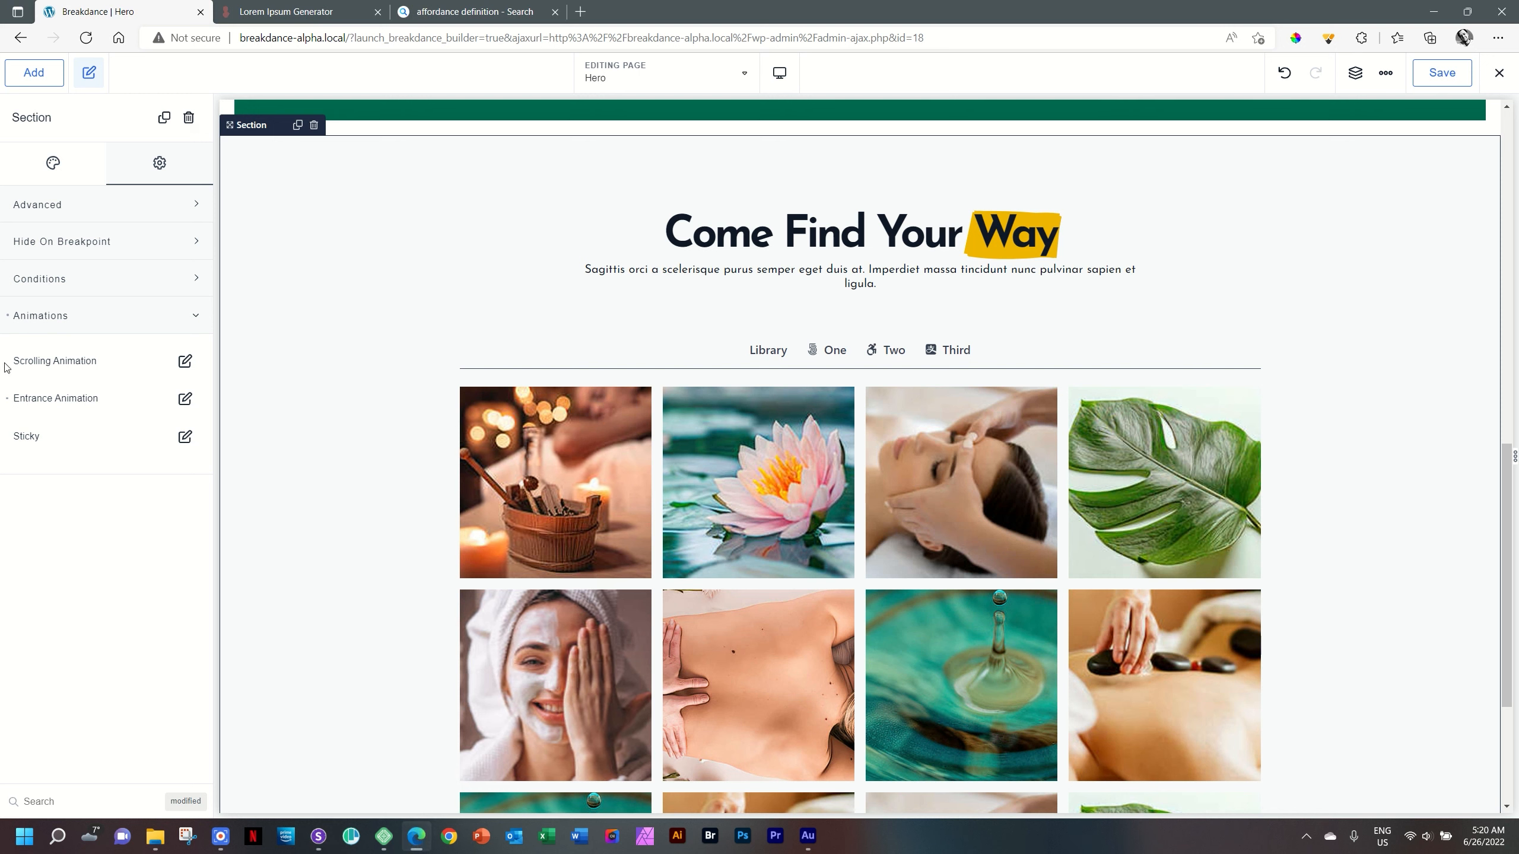
click(182, 399)
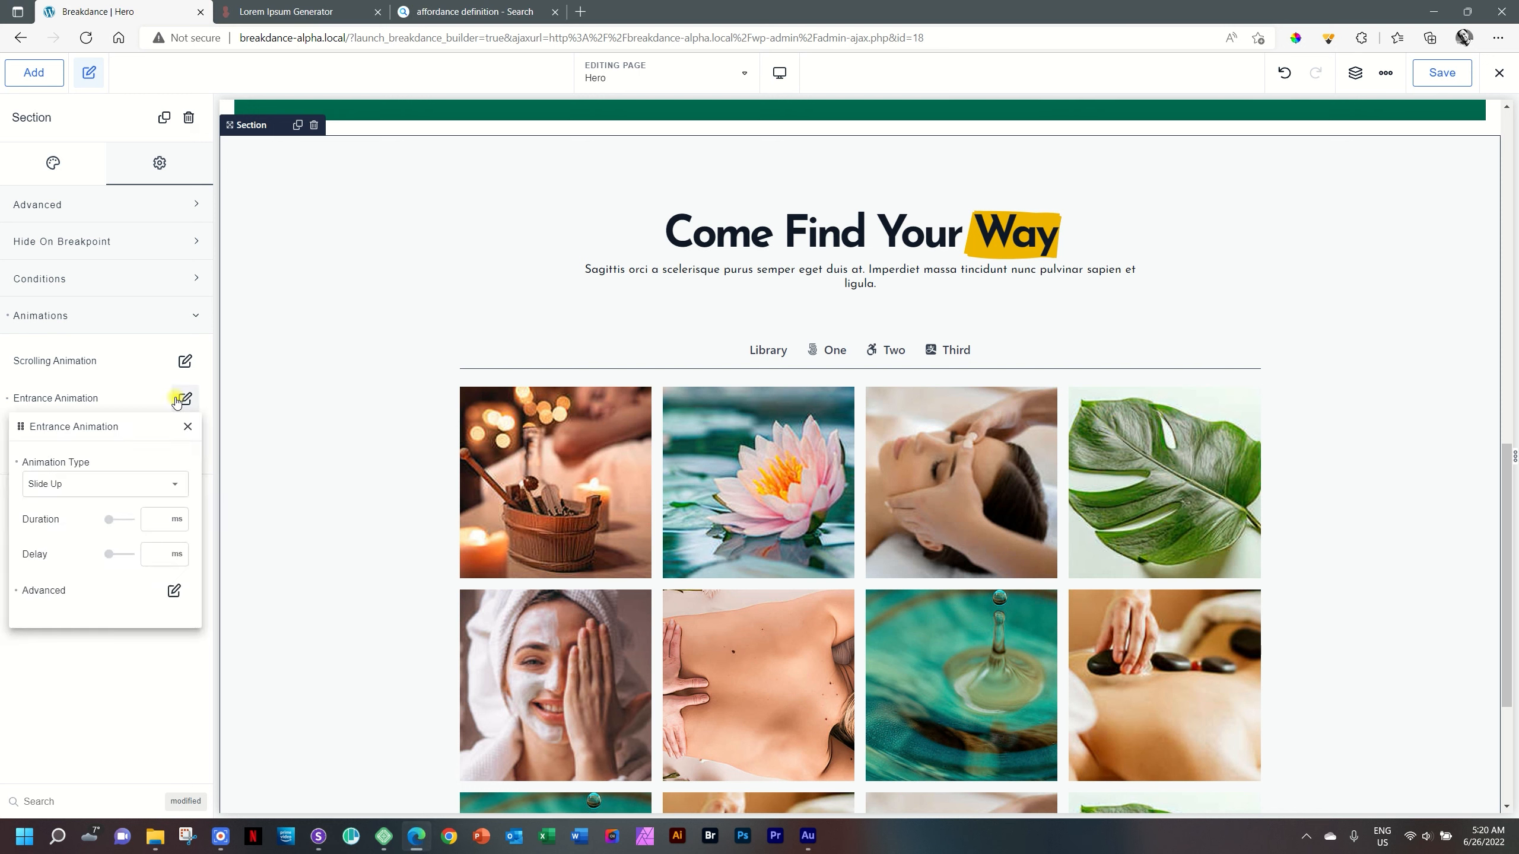
click(174, 591)
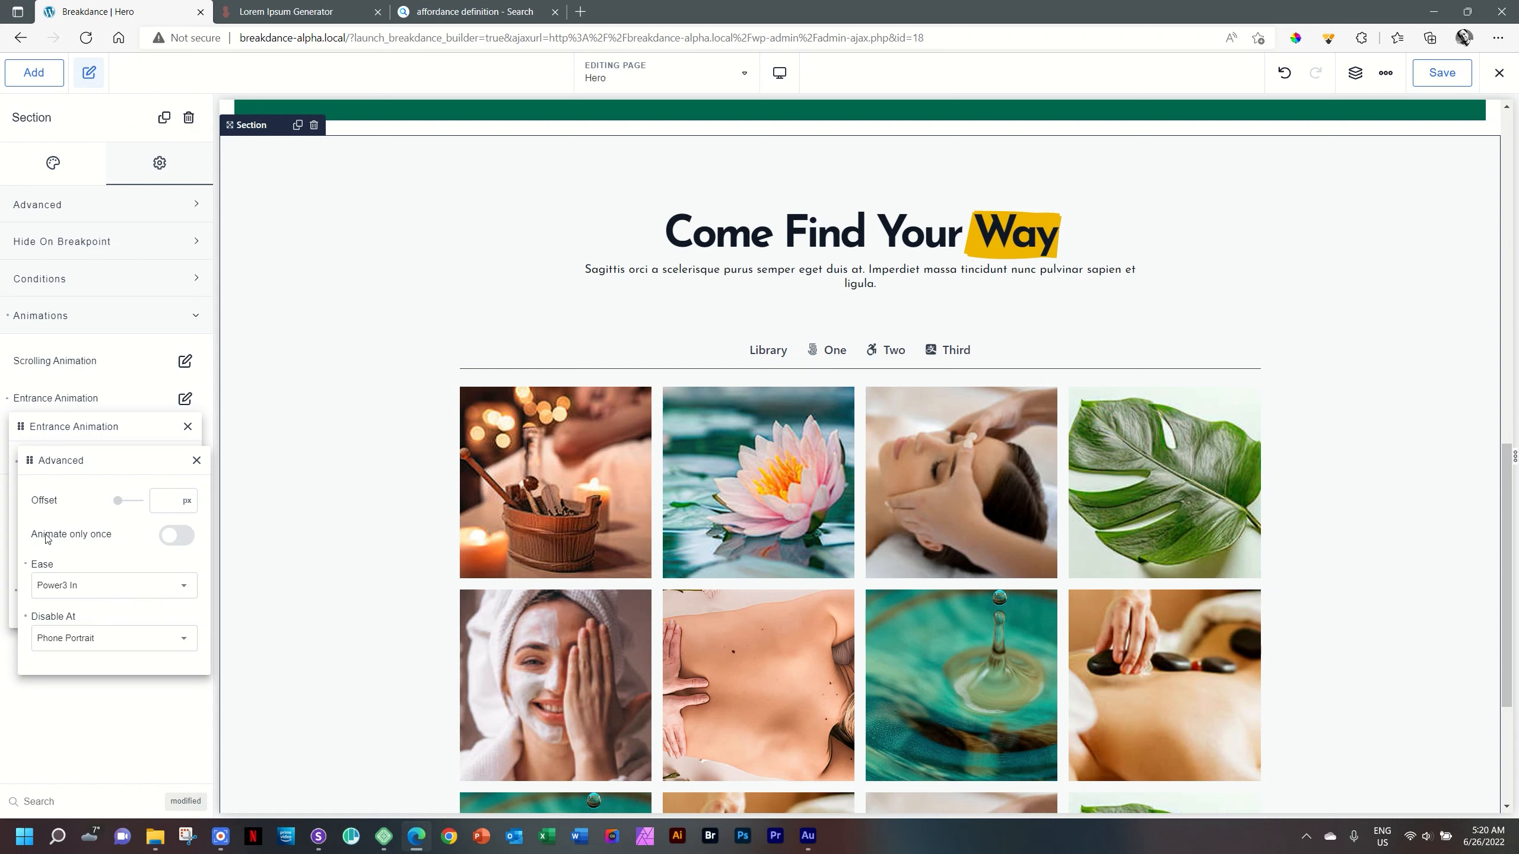
click(185, 541)
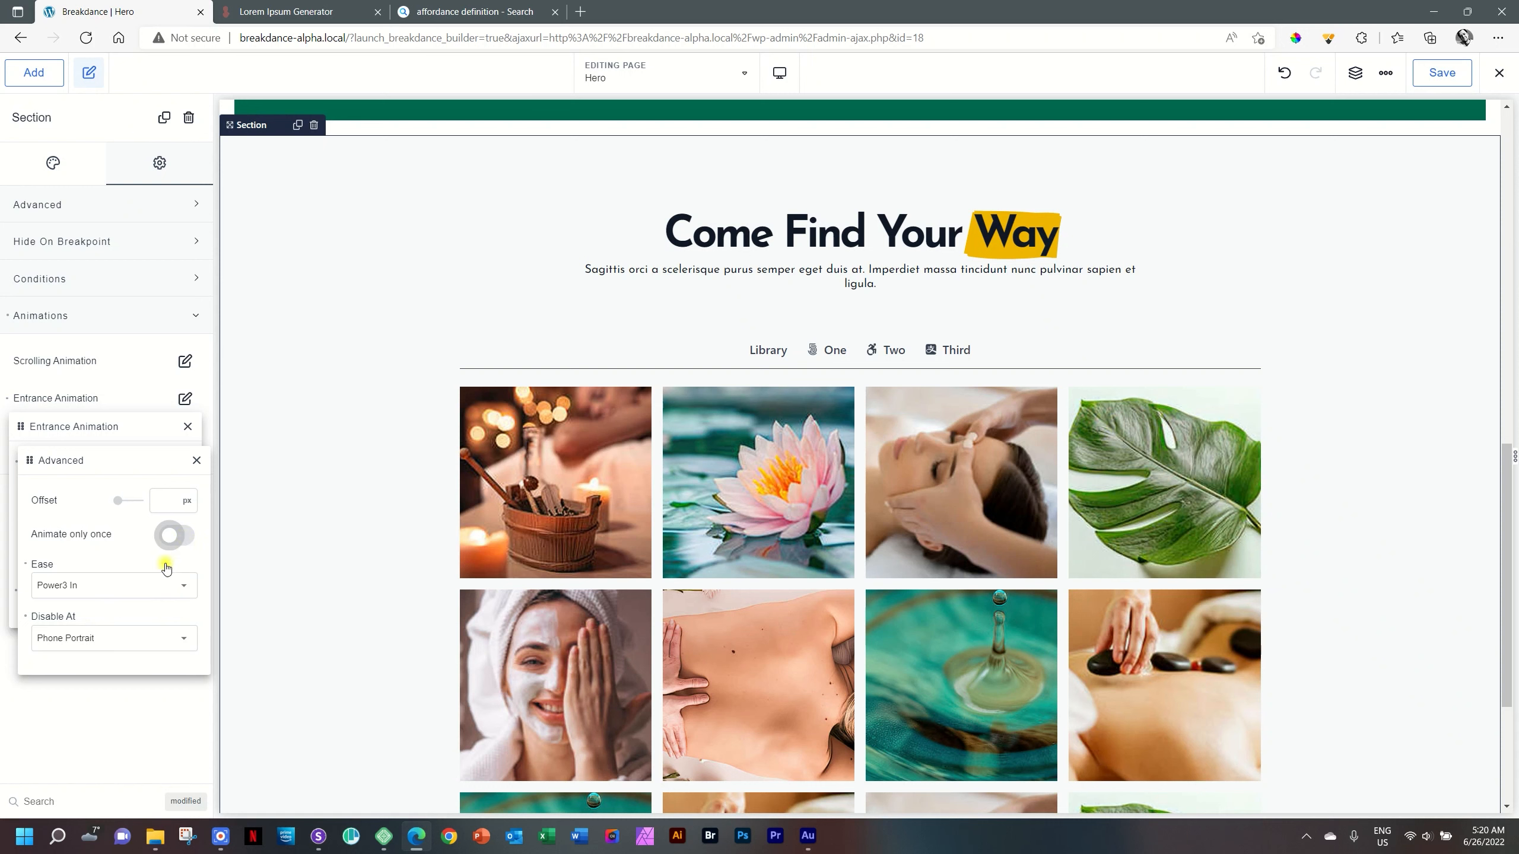